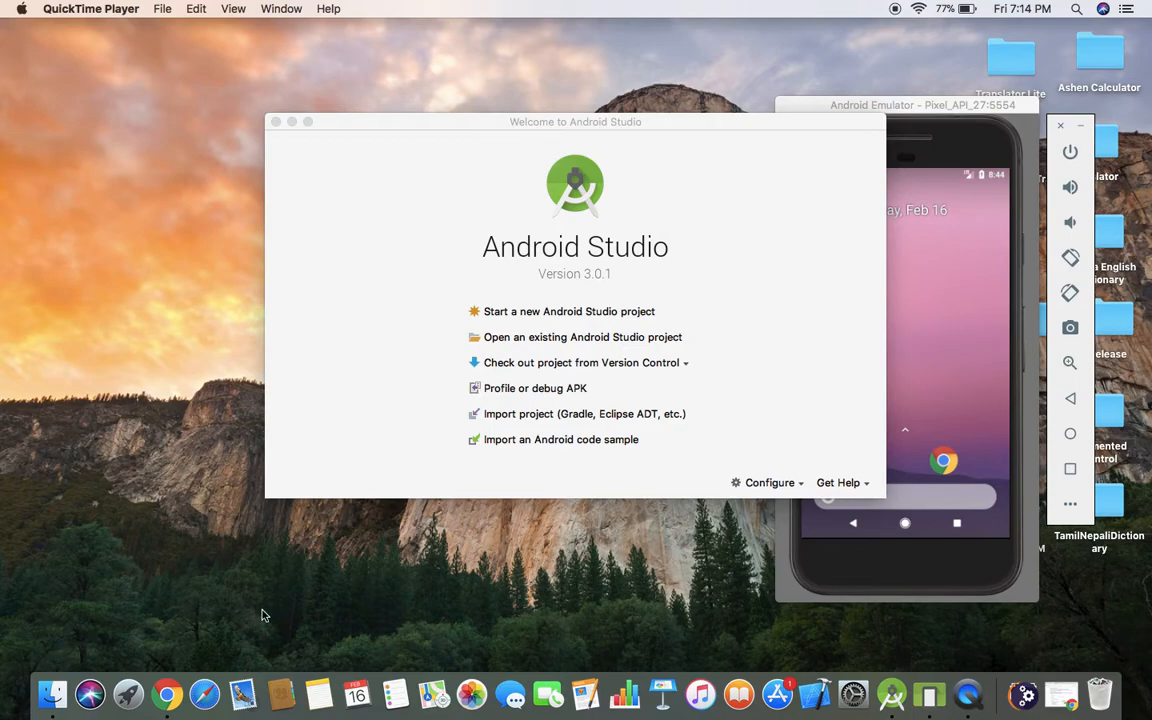
# Step: From the PayPal summary, reach the PayPal buttons tool and start creating a new button
pyautogui.click(167, 694)
pyautogui.moveTo(430, 109)
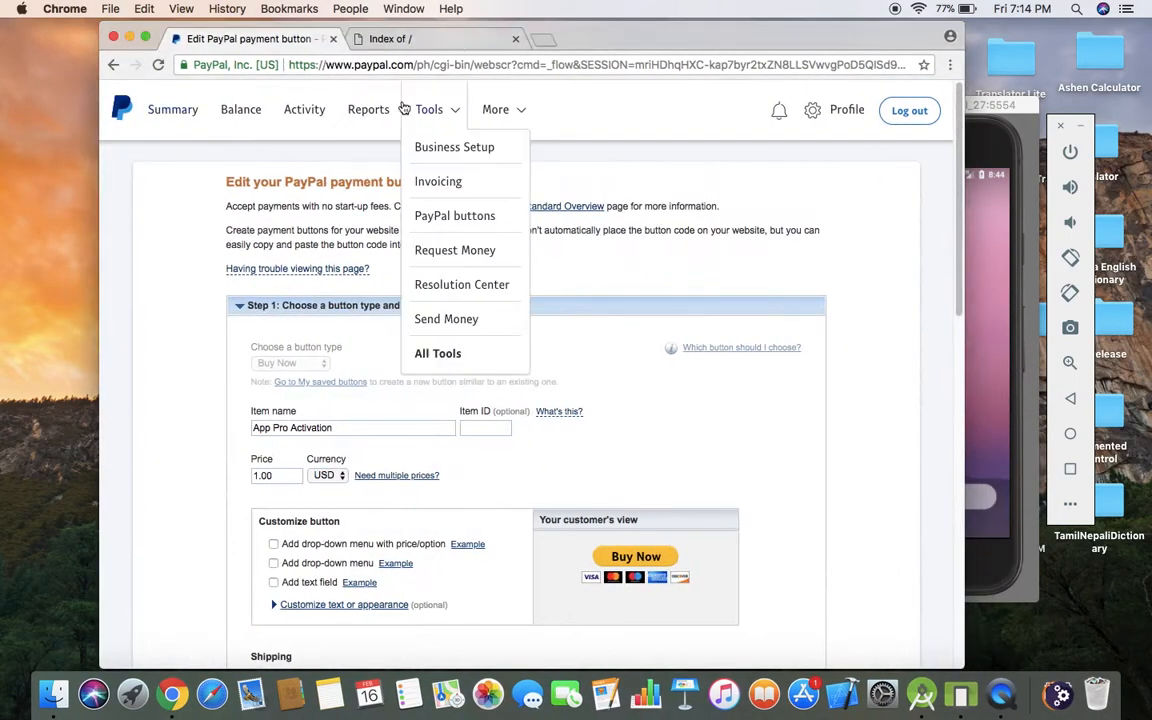
pyautogui.click(137, 110)
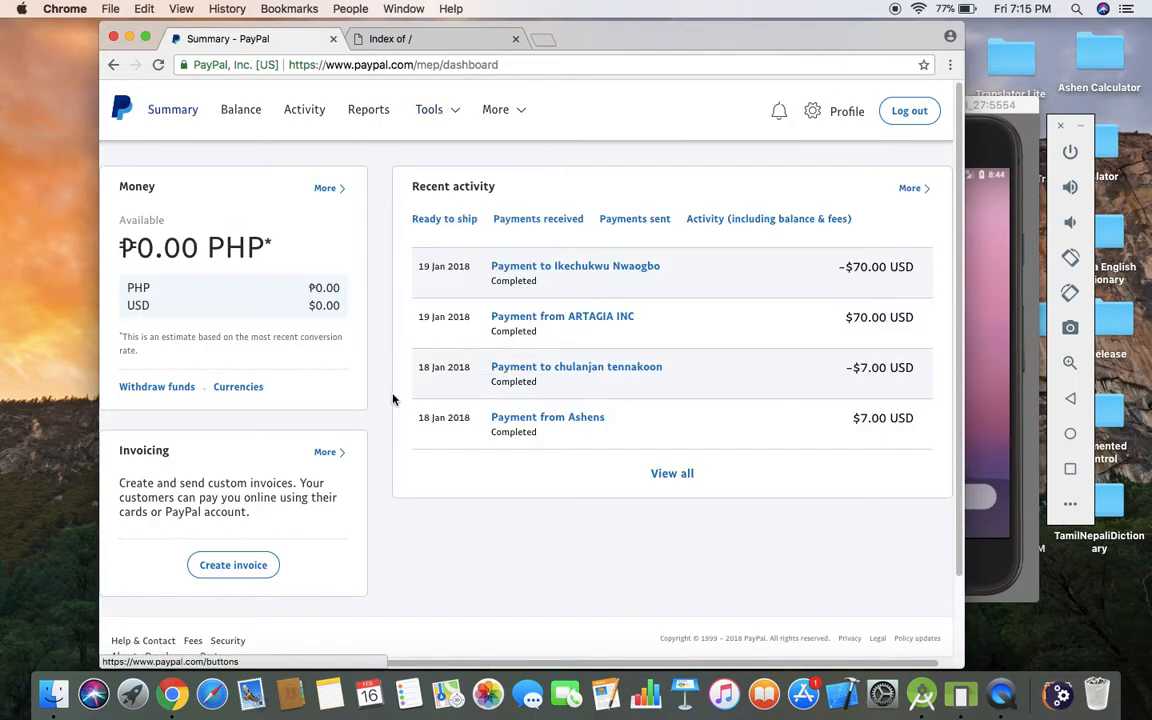
pyautogui.click(428, 110)
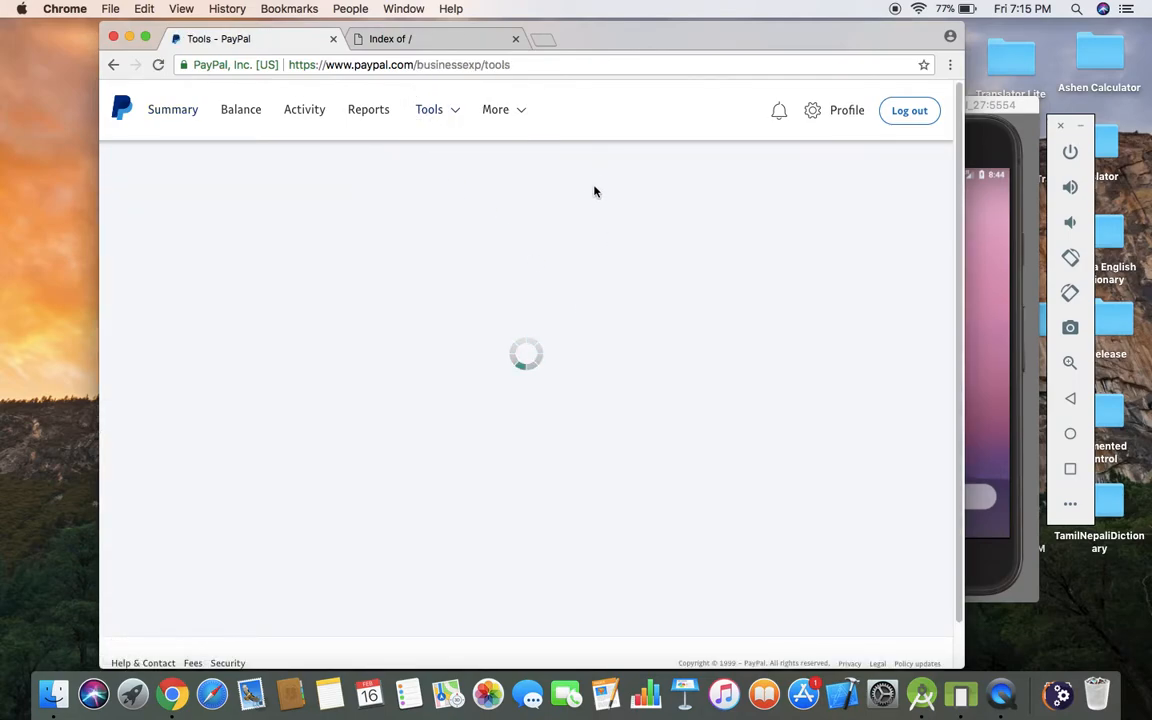
pyautogui.scroll(-3, 667, 410)
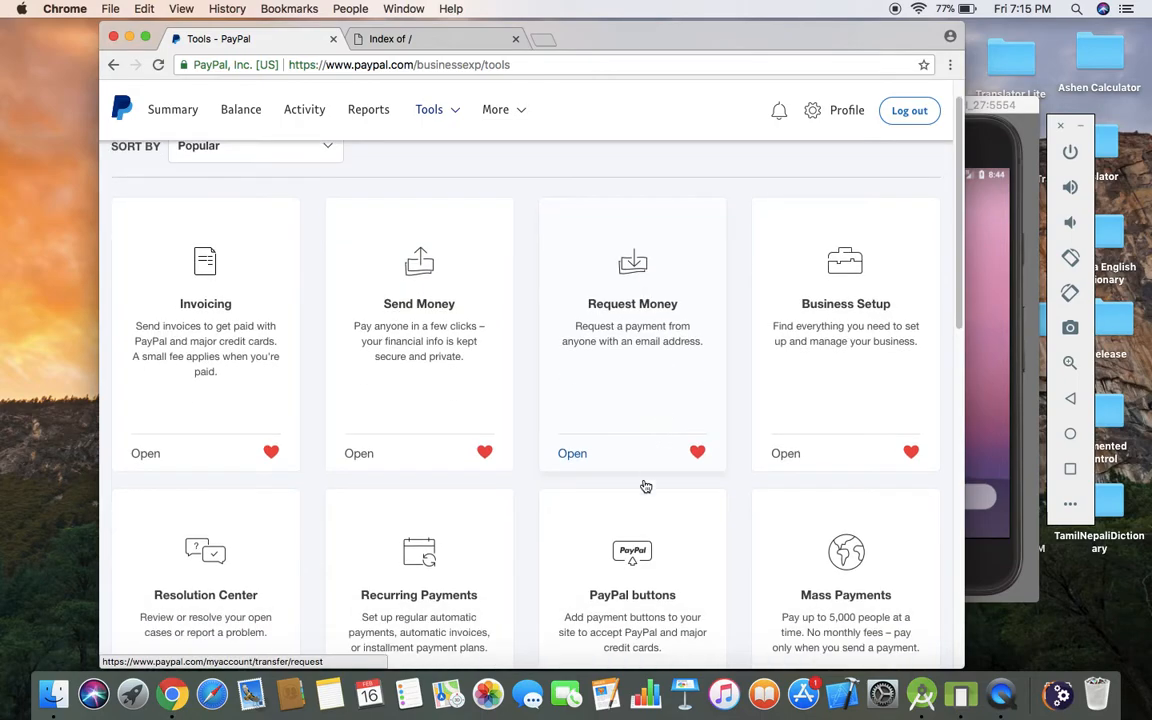
pyautogui.scroll(-2, 620, 500)
pyautogui.click(592, 649)
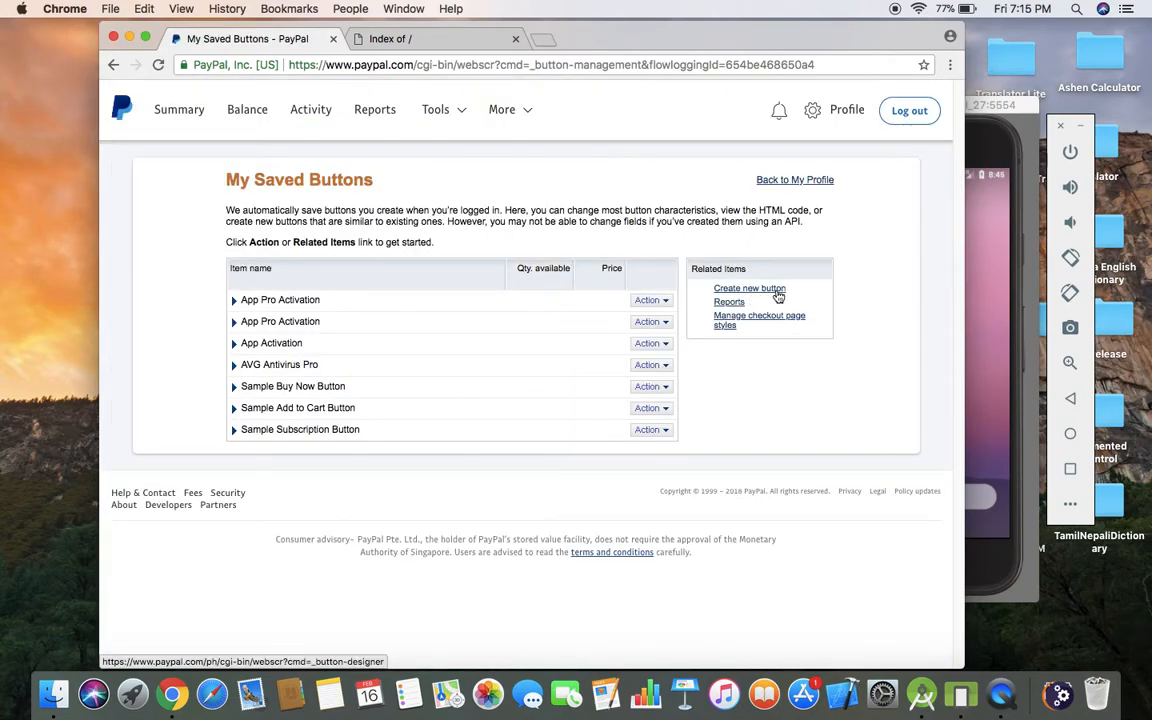
pyautogui.click(778, 293)
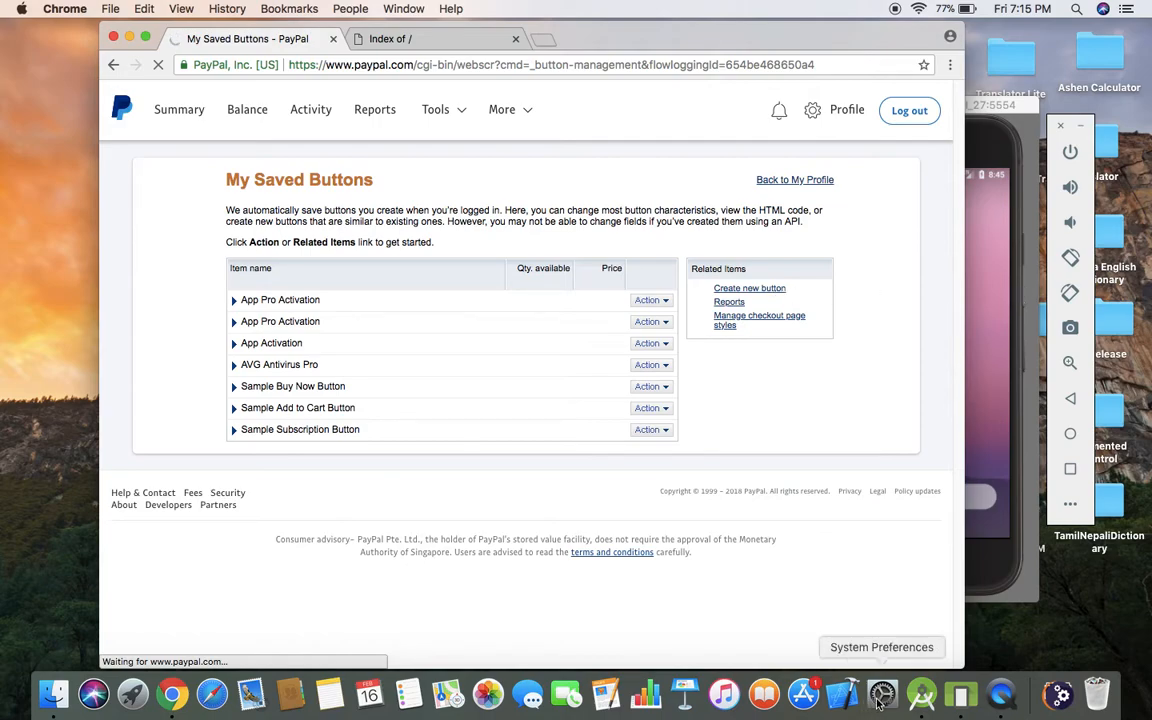
# Step: Run the new-project wizard to create the PayPal project with an Empty Activity
pyautogui.click(921, 693)
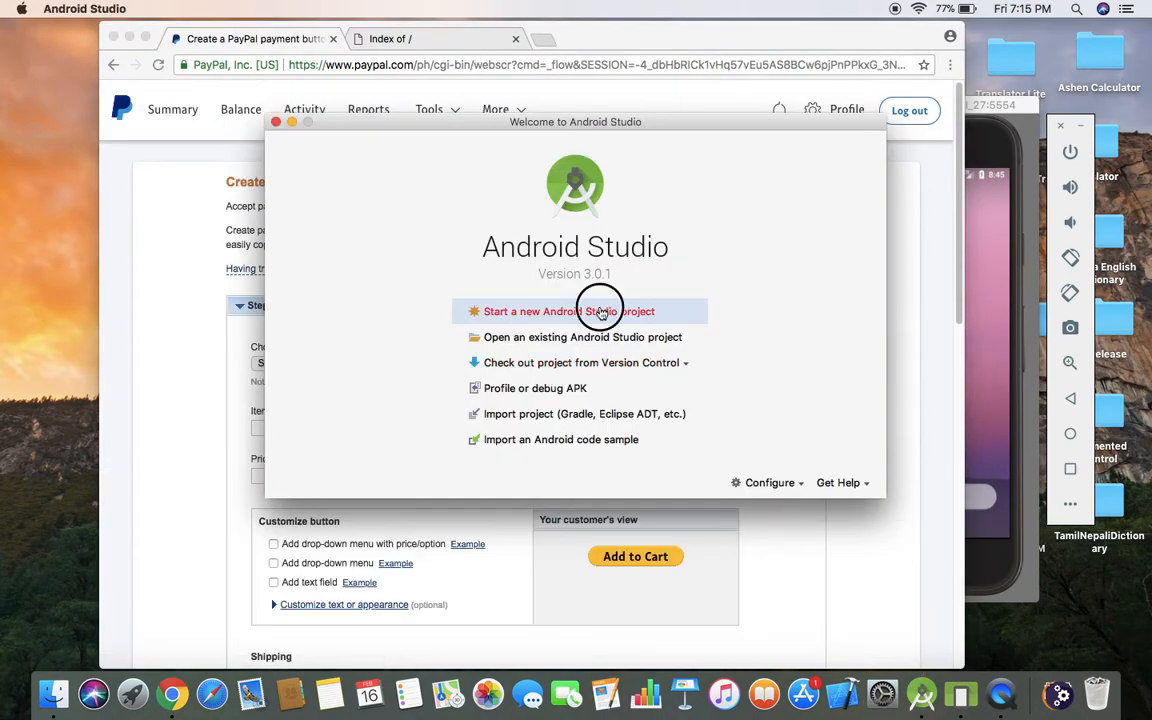
pyautogui.click(596, 311)
pyautogui.write('PayPal')
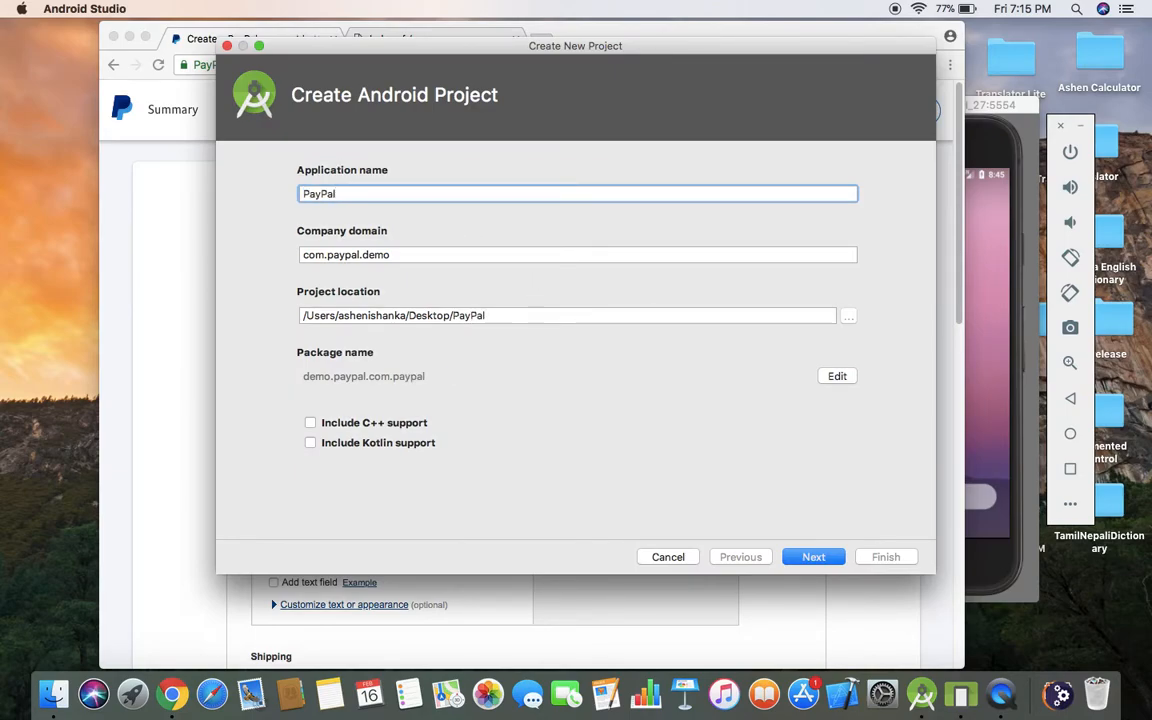
pyautogui.click(813, 556)
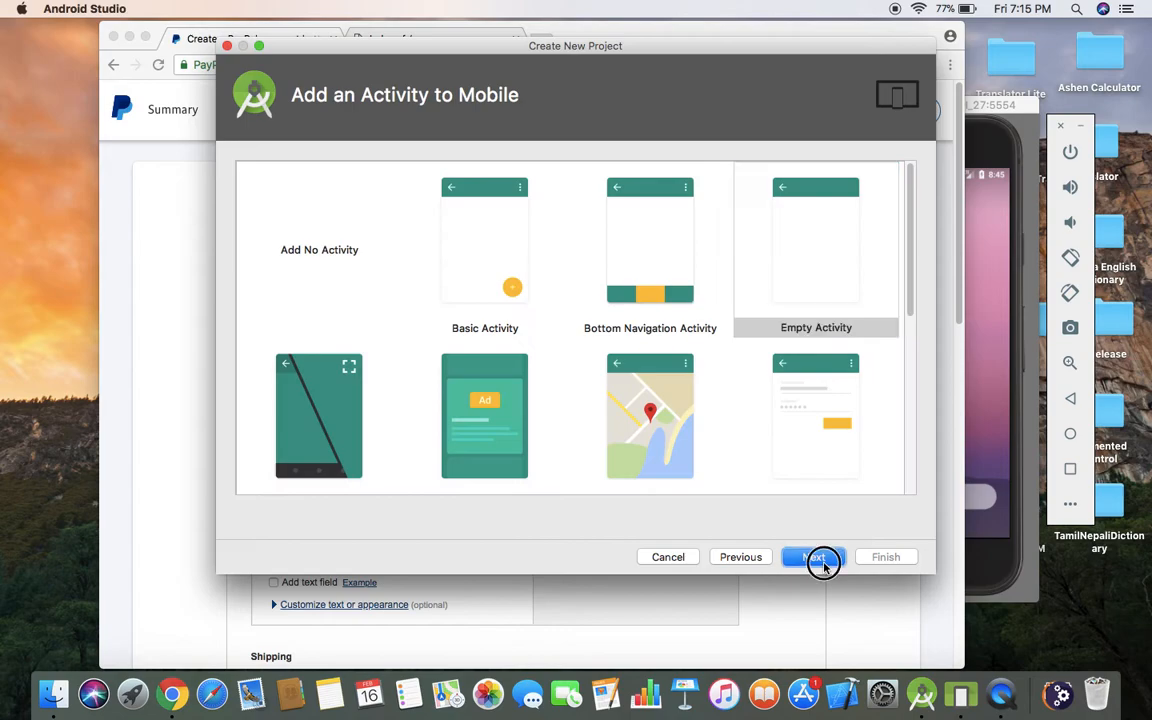
pyautogui.click(813, 556)
pyautogui.click(886, 557)
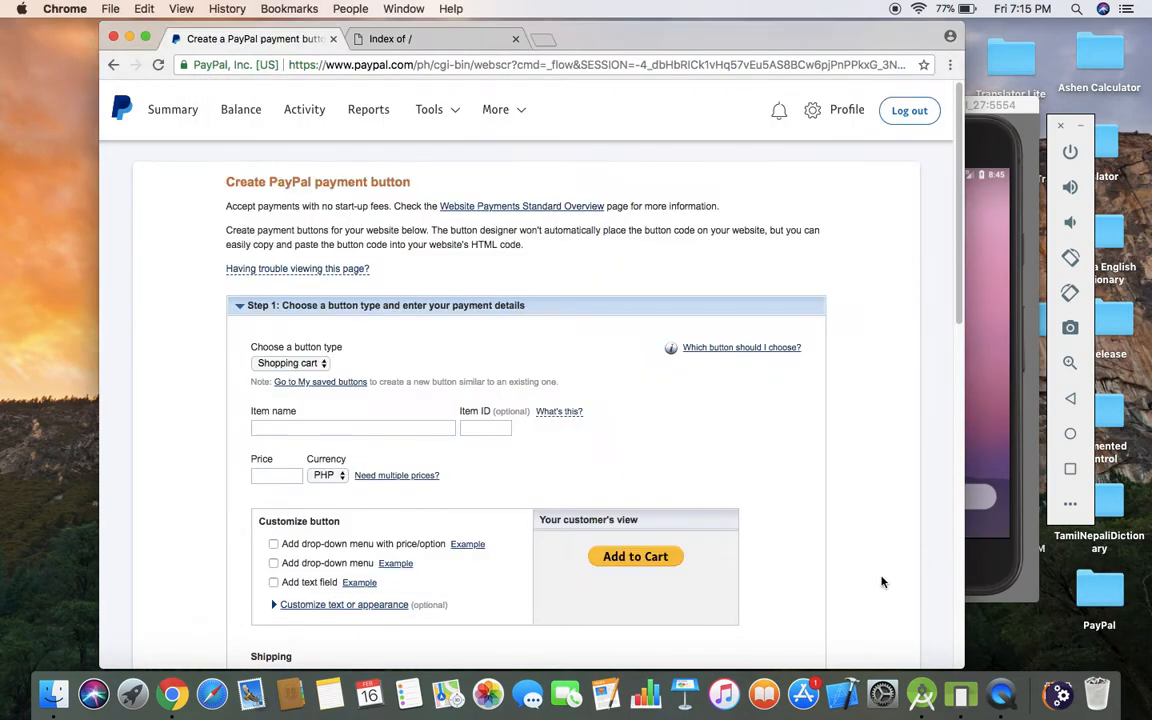
# Step: Make the button a Buy Now type and name the item Item Pro
pyautogui.click(290, 363)
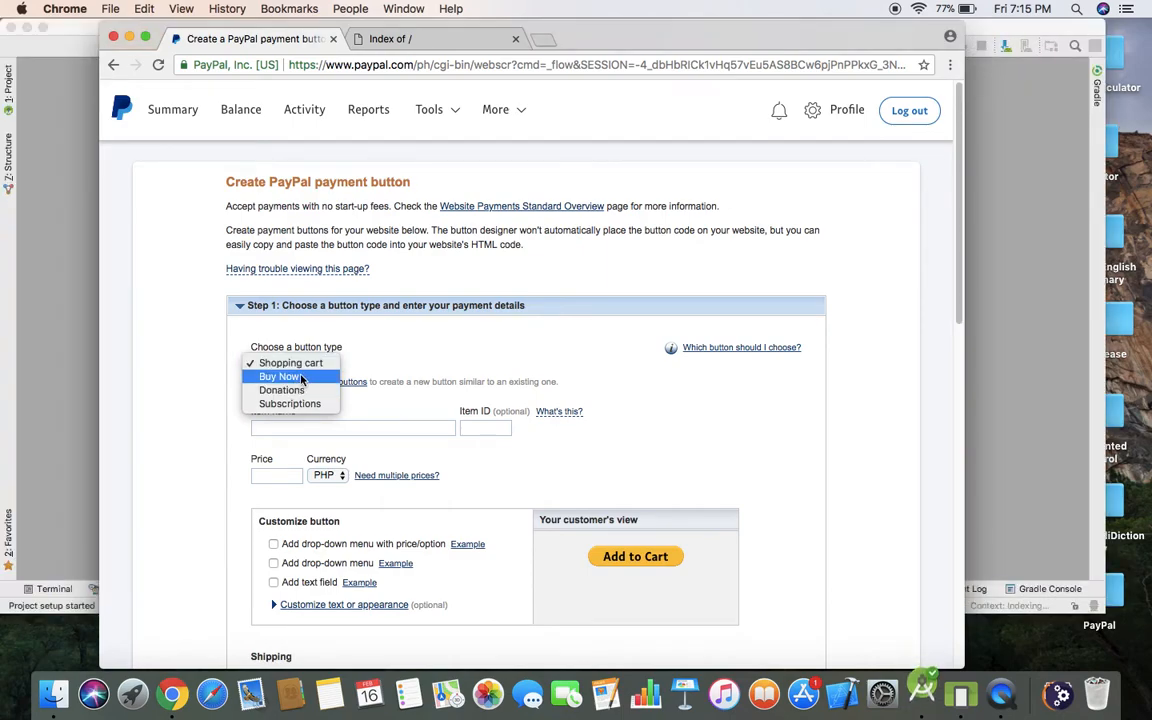
pyautogui.click(290, 363)
pyautogui.click(290, 390)
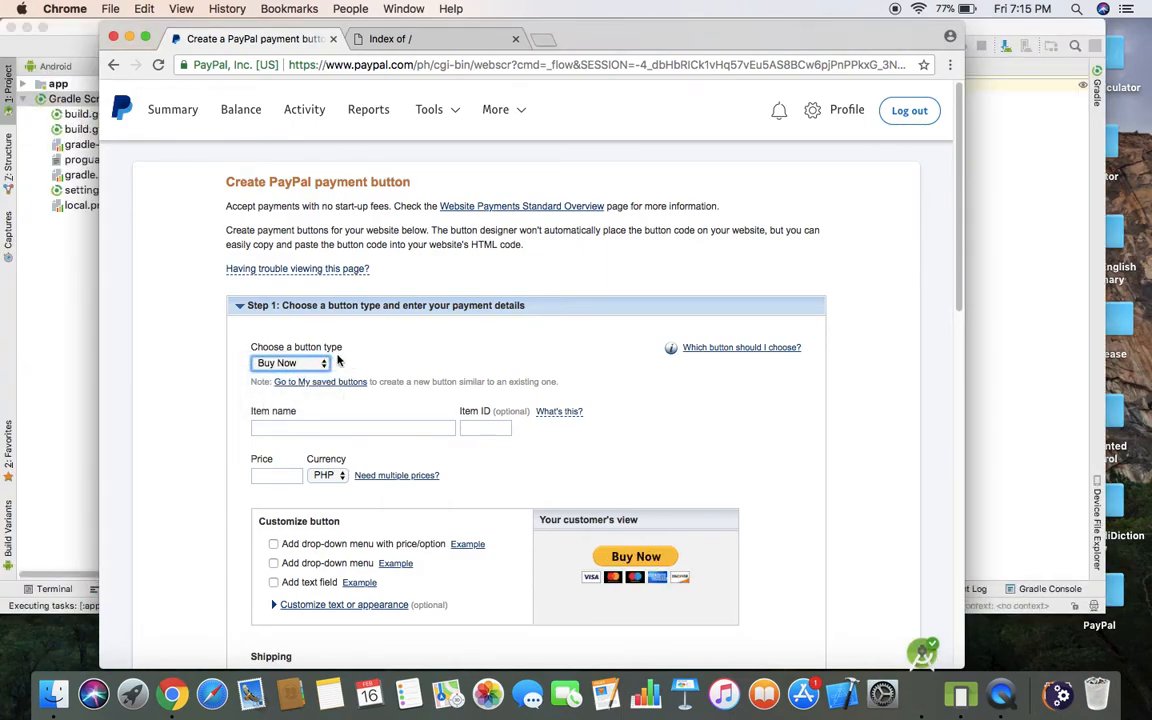
pyautogui.click(298, 432)
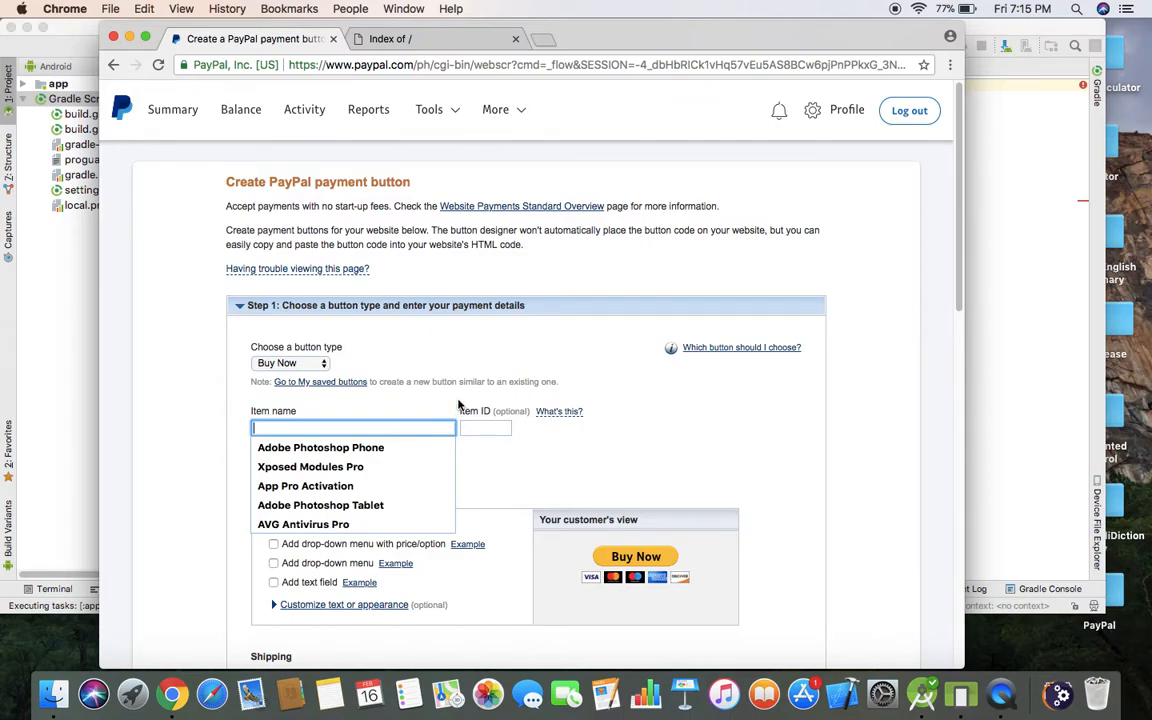
pyautogui.write('Item Pro')
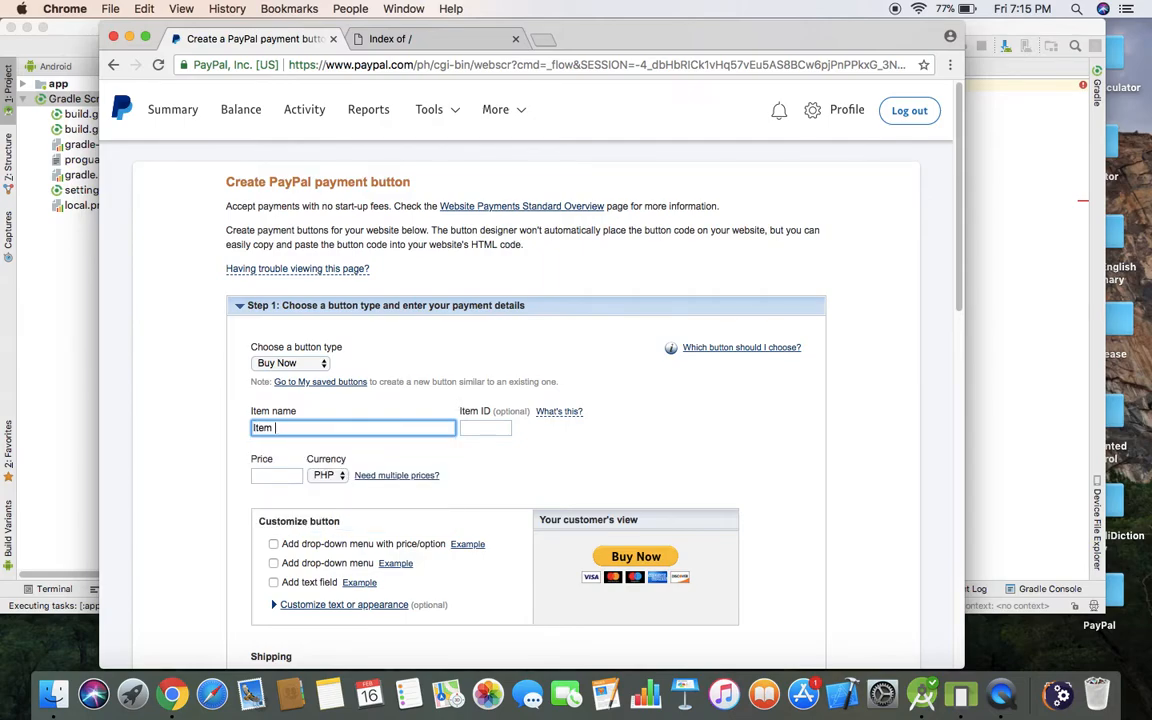
# Step: Price the item at 1 in USD currency
pyautogui.click(327, 475)
pyautogui.scroll(-5, 320, 580)
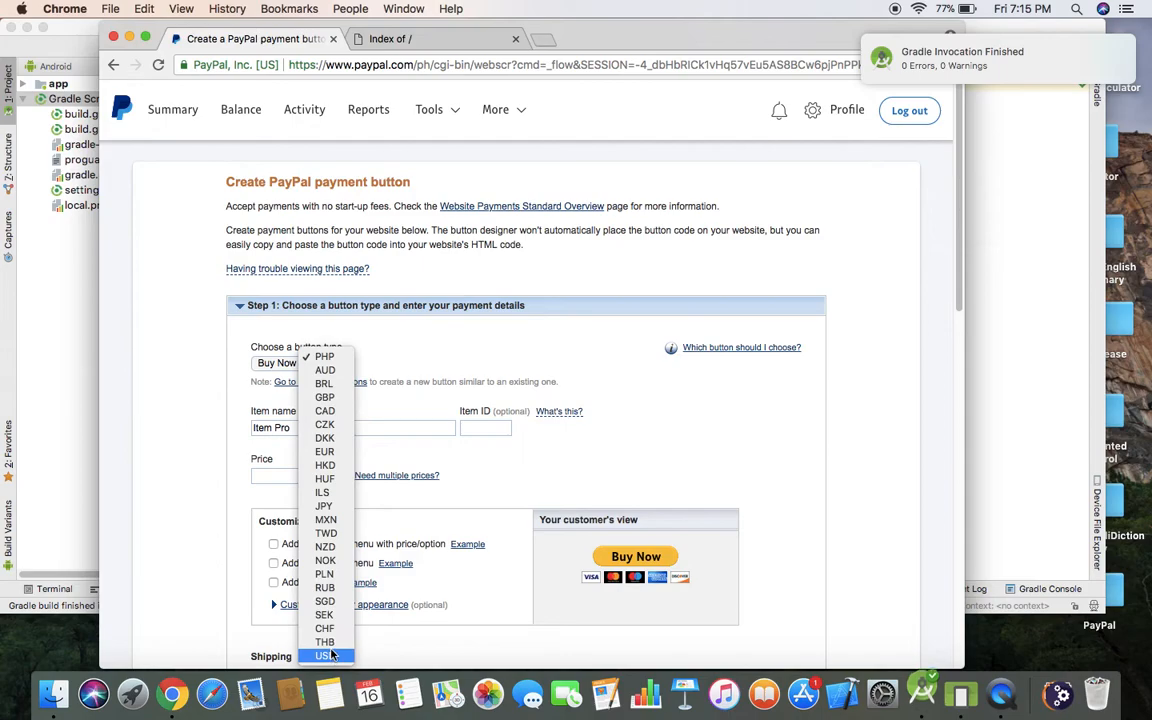
pyautogui.click(320, 655)
pyautogui.click(275, 475)
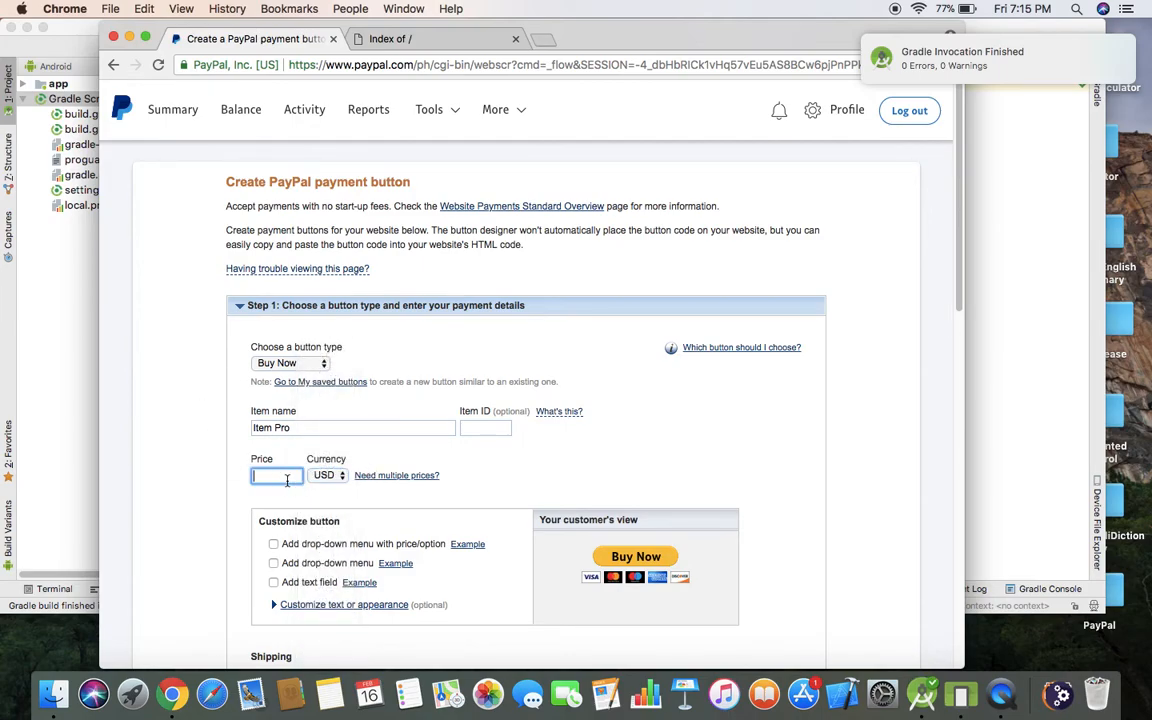
pyautogui.write('1')
pyautogui.click(523, 459)
pyautogui.scroll(-10, 523, 459)
pyautogui.scroll(4, 450, 465)
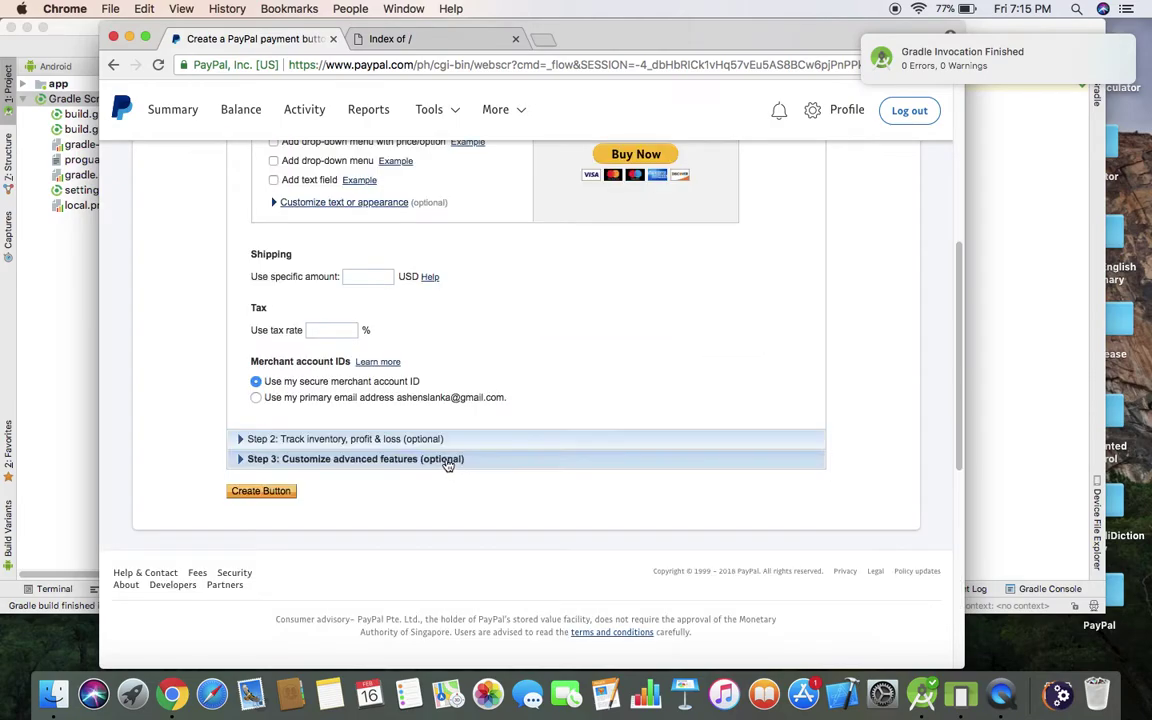
# Step: Expand advanced features, disallow special instructions and enable cancel and finish redirect URLs
pyautogui.click(355, 459)
pyautogui.scroll(-8, 330, 440)
pyautogui.scroll(3, 319, 447)
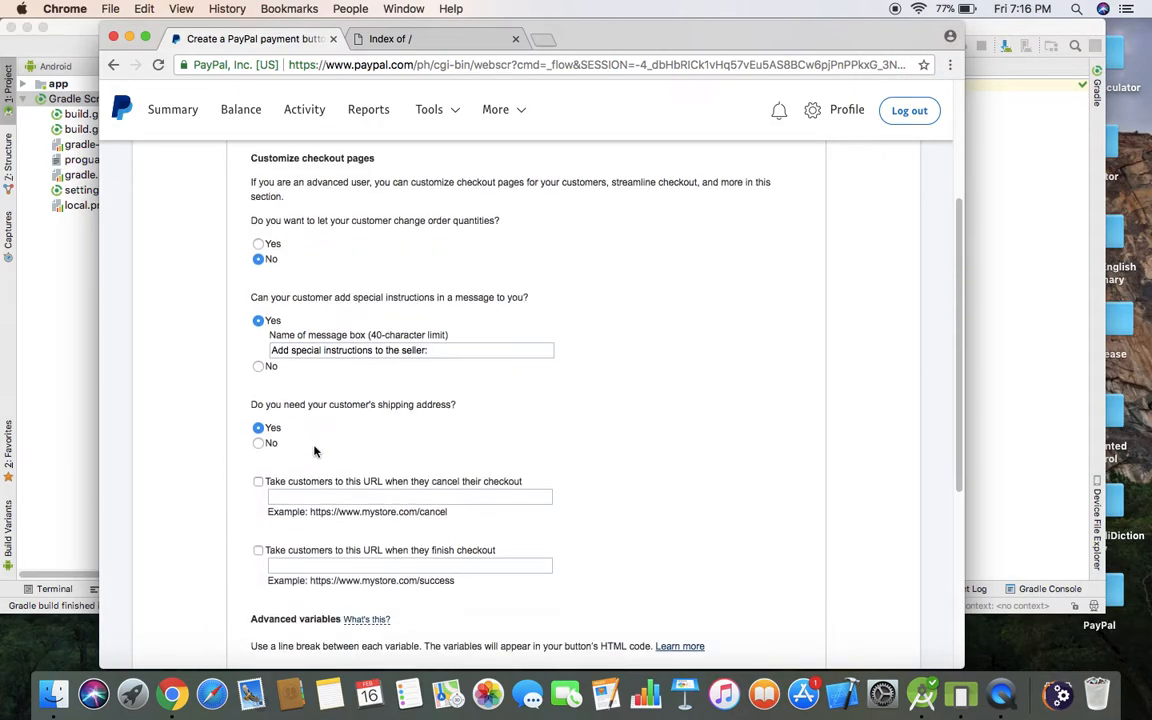
pyautogui.click(258, 363)
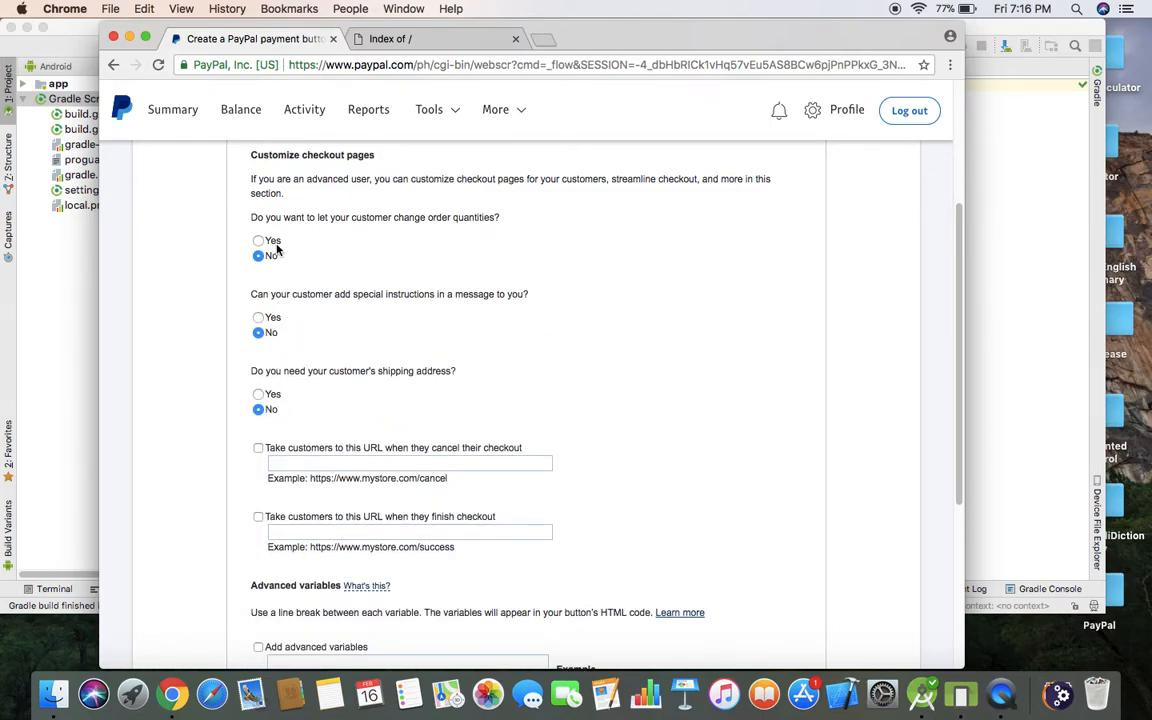
pyautogui.scroll(-1, 304, 486)
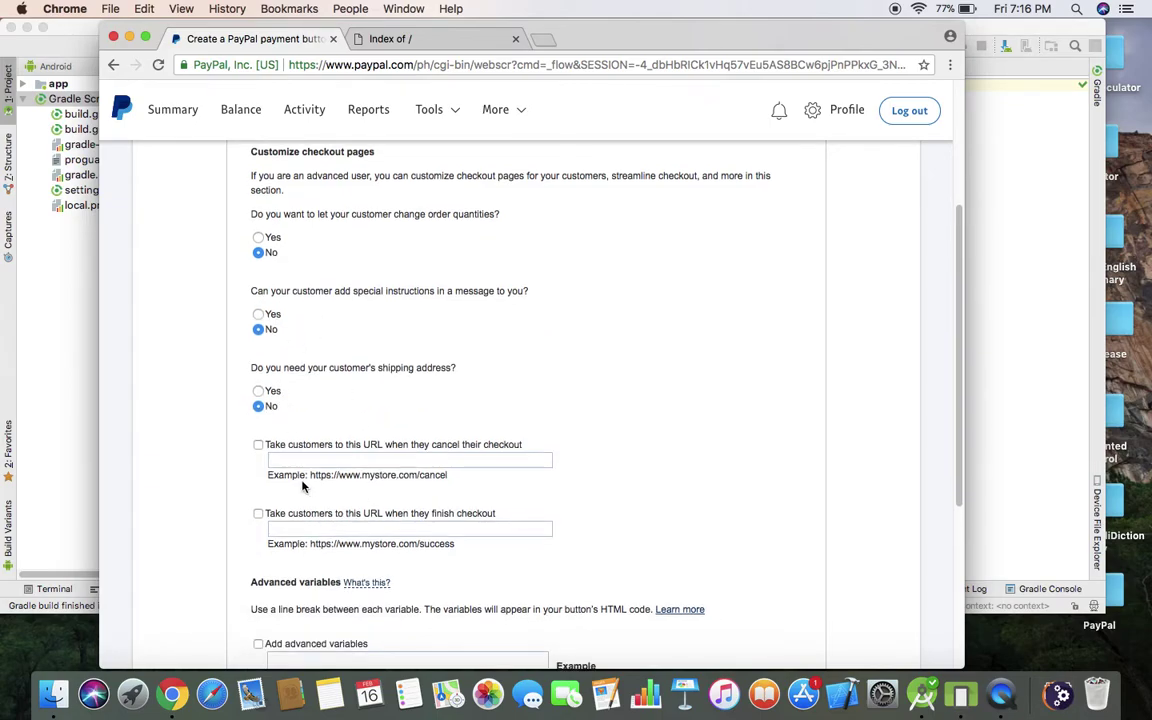
pyautogui.click(259, 445)
pyautogui.click(258, 513)
# Step: Inspect the cancel-checkout URL field and turn its redirect option back off
pyautogui.moveTo(288, 445); pyautogui.dragTo(522, 445)
pyautogui.click(455, 491)
pyautogui.moveTo(443, 475); pyautogui.dragTo(325, 475)
pyautogui.click(318, 458)
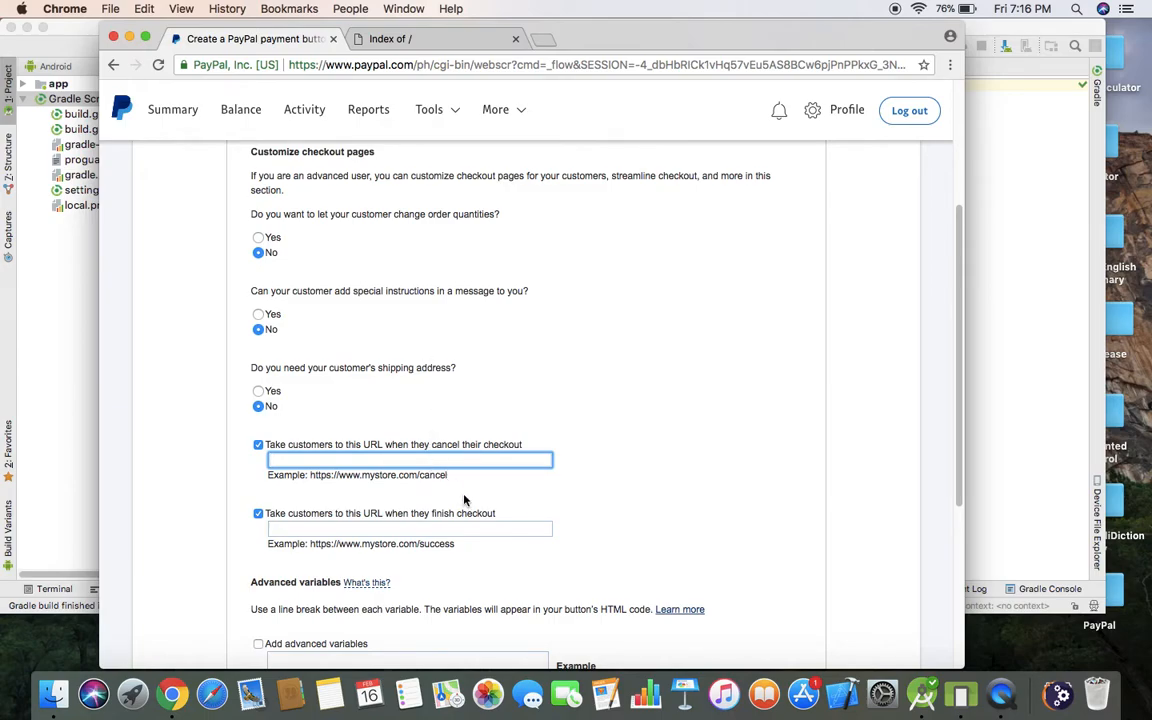
pyautogui.click(490, 444)
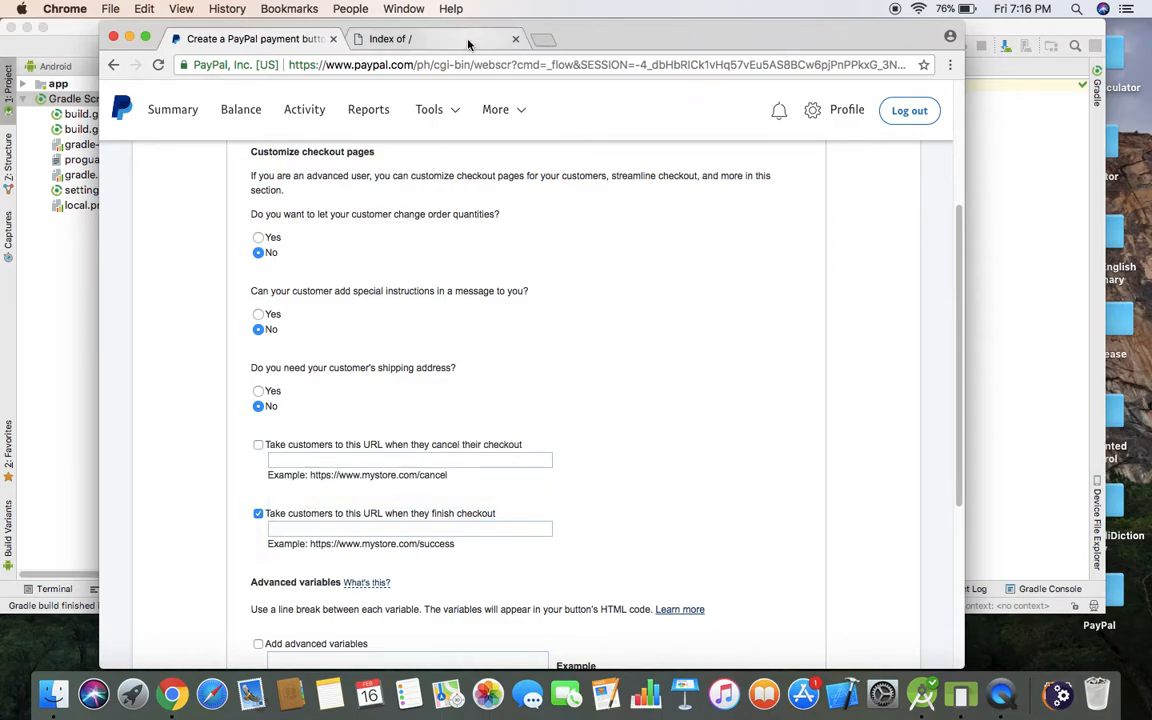
# Step: Copy the website address from the Index of / tab and return to the form
pyautogui.click(468, 40)
pyautogui.click(352, 64)
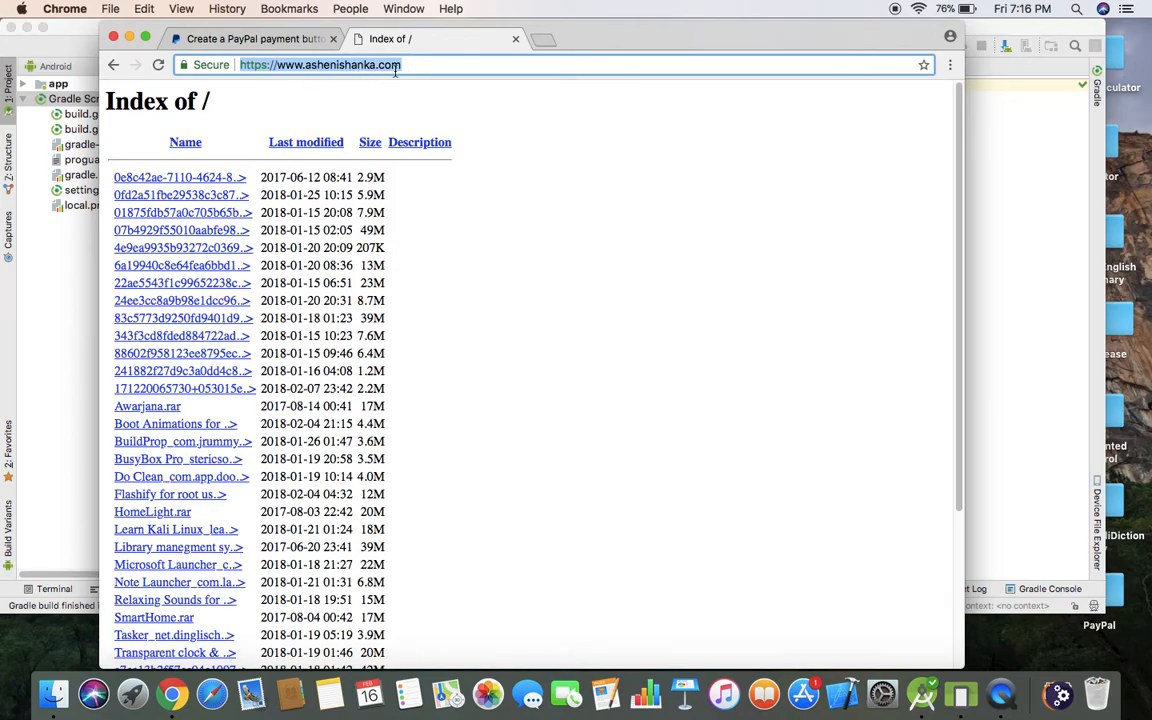
pyautogui.rightClick(376, 62)
pyautogui.click(410, 71)
pyautogui.click(250, 38)
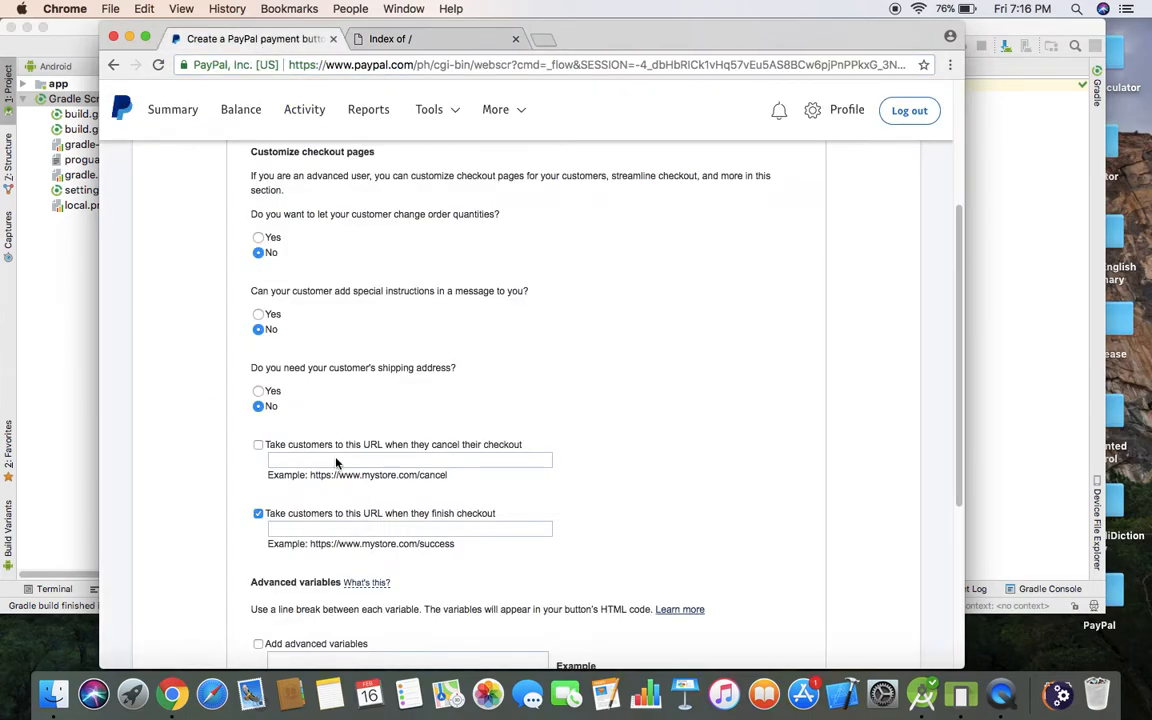
# Step: Re-enable the cancel redirect and paste the site address into its URL field
pyautogui.click(258, 444)
pyautogui.rightClick(310, 460)
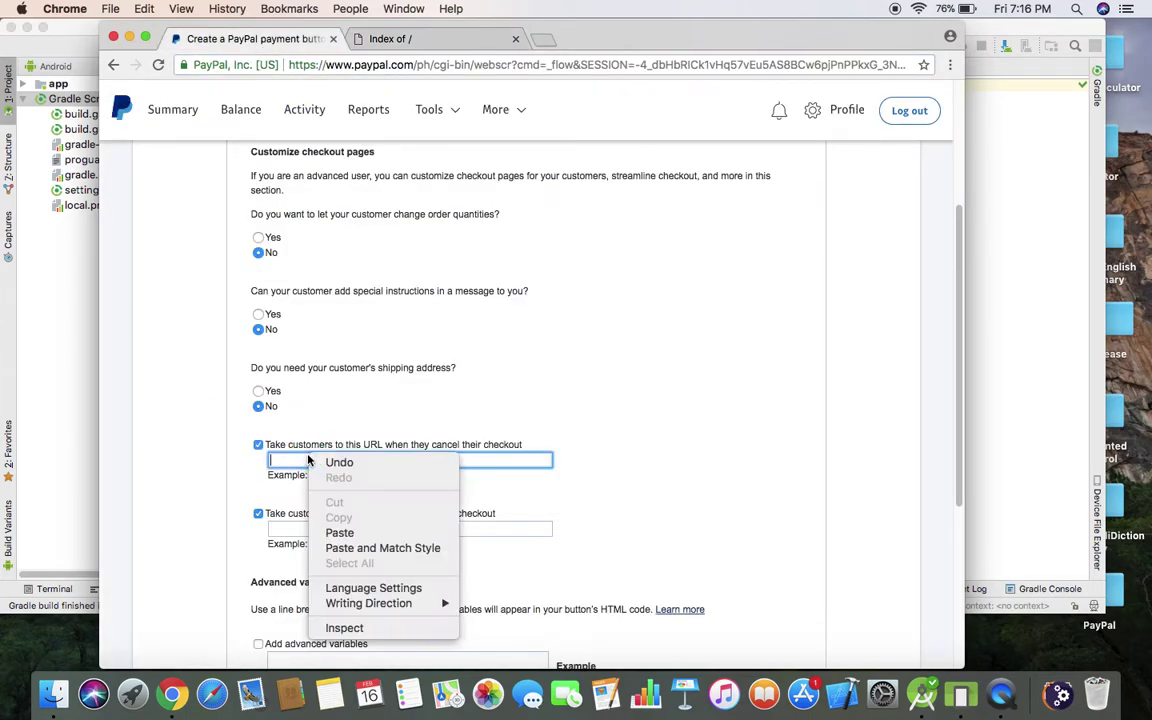
pyautogui.click(340, 532)
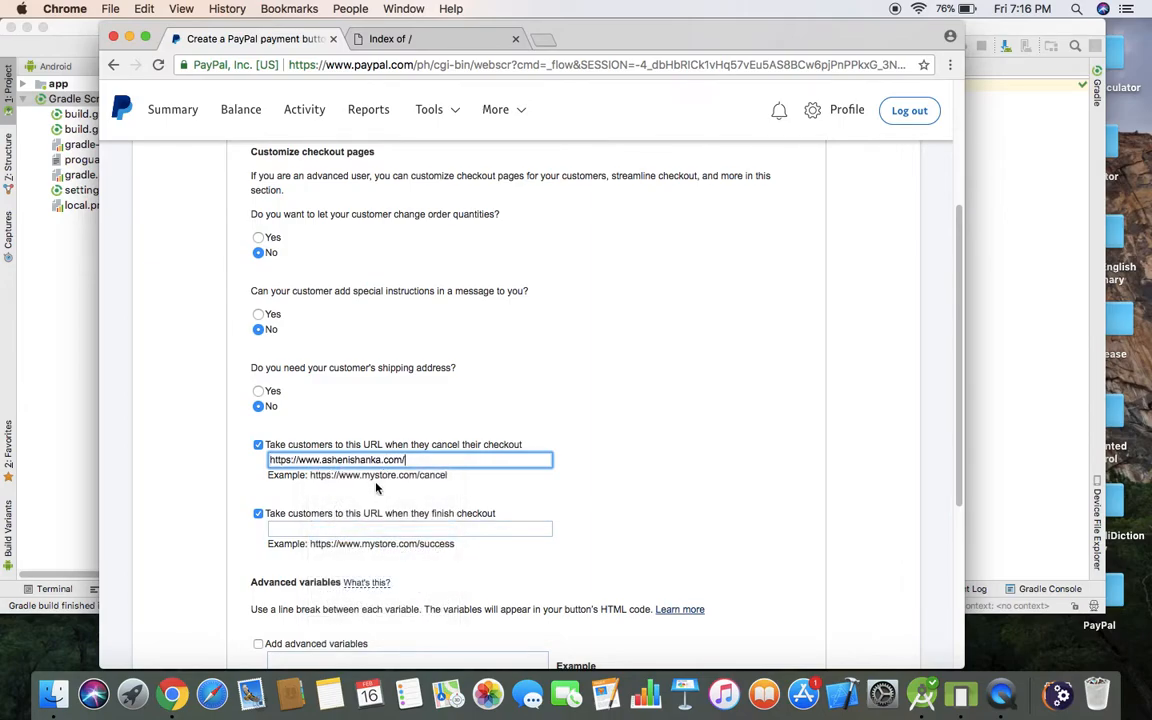
pyautogui.click(403, 461)
pyautogui.moveTo(403, 461); pyautogui.dragTo(272, 459)
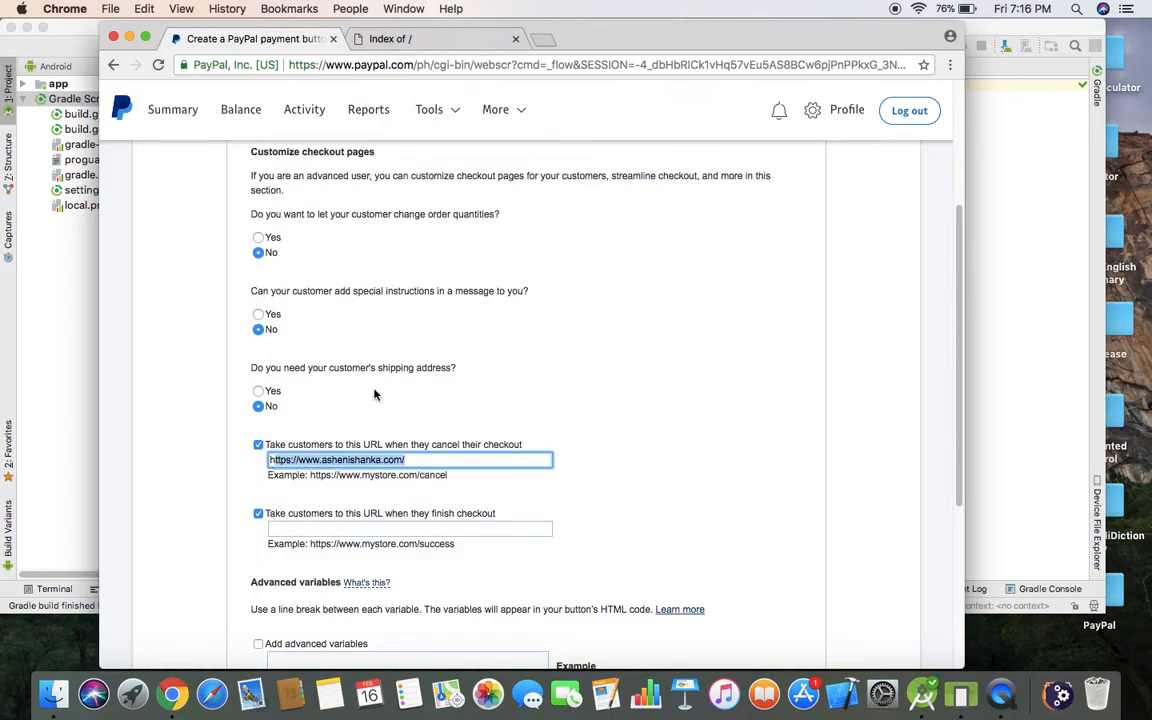
pyautogui.click(330, 410)
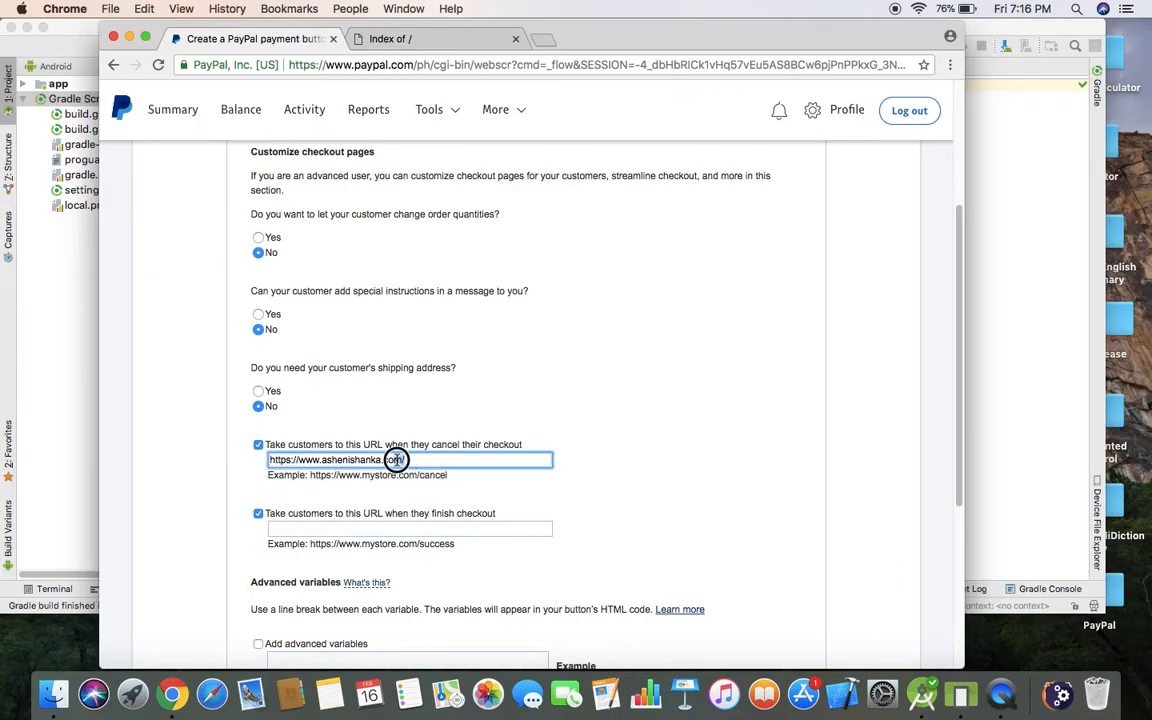
pyautogui.moveTo(405, 459); pyautogui.dragTo(270, 460)
pyautogui.press('super+c')
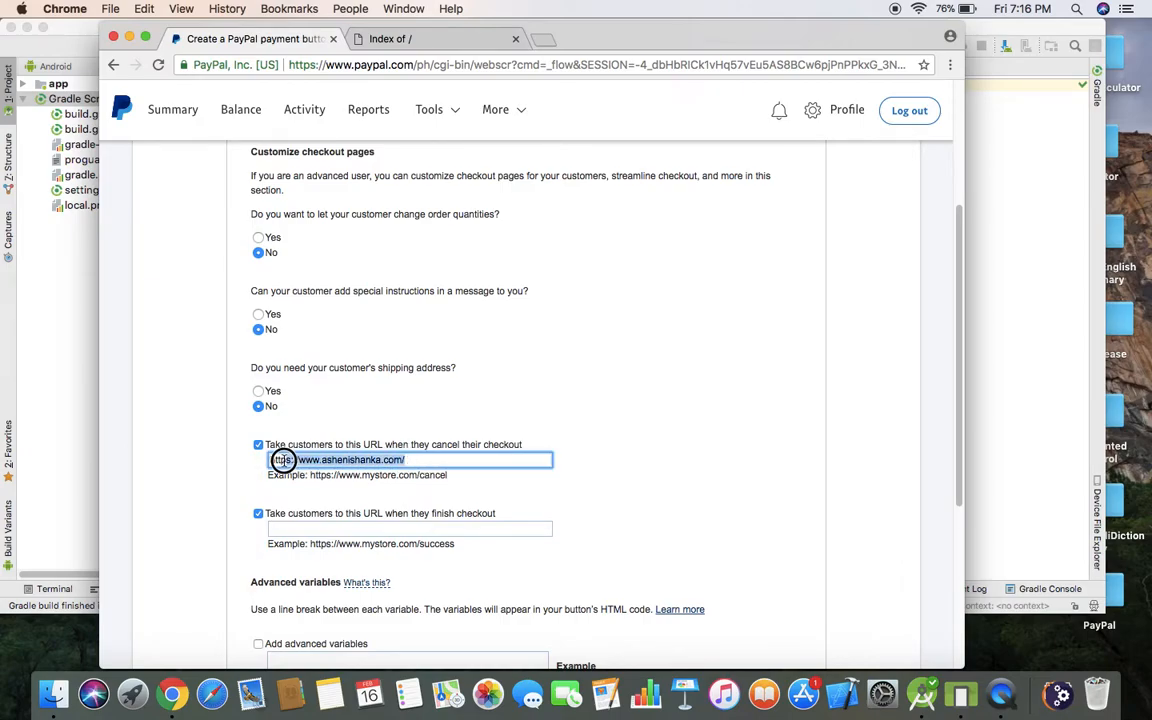
pyautogui.click(388, 458)
pyautogui.click(404, 459)
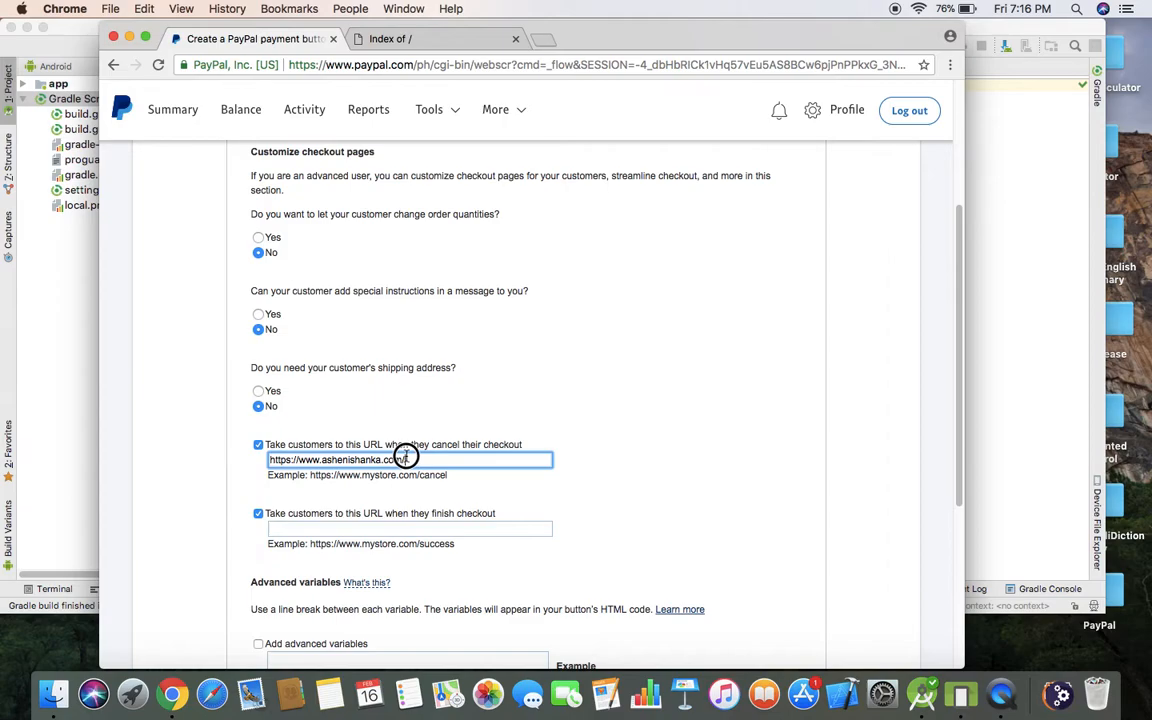
pyautogui.press('BackSpace')
pyautogui.write('/')
pyautogui.click(330, 529)
pyautogui.click(395, 38)
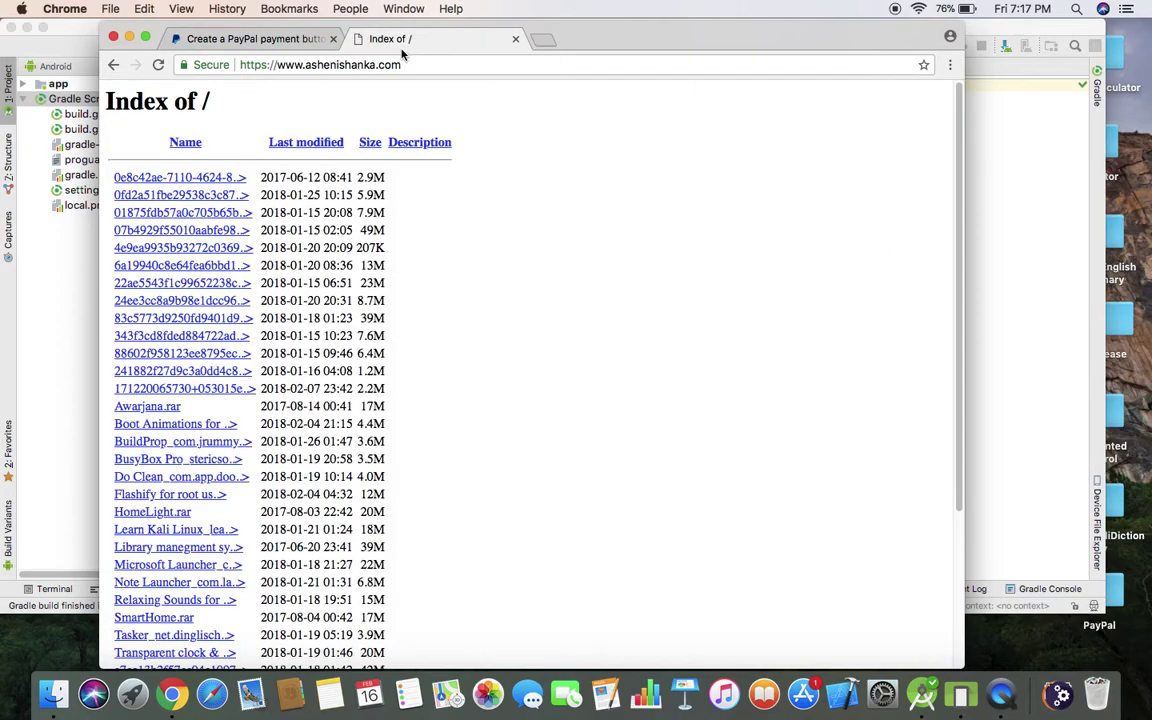
pyautogui.click(252, 38)
pyautogui.scroll(5, 460, 500)
pyautogui.scroll(-10, 430, 500)
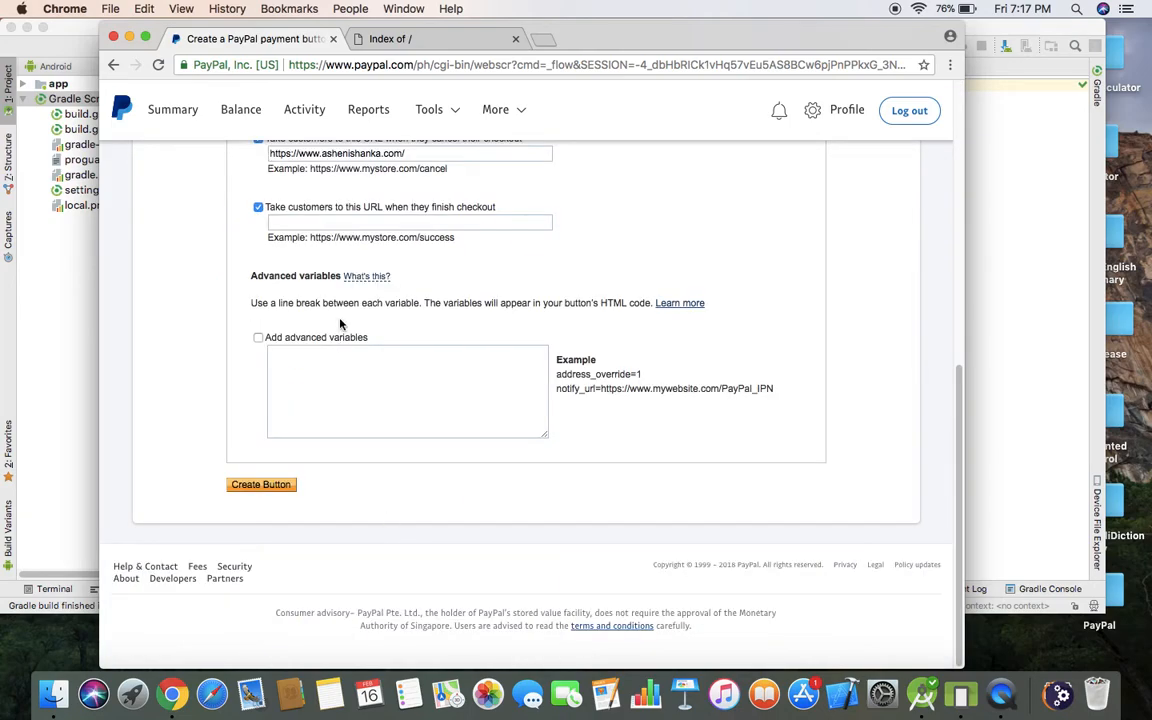
pyautogui.scroll(2, 340, 322)
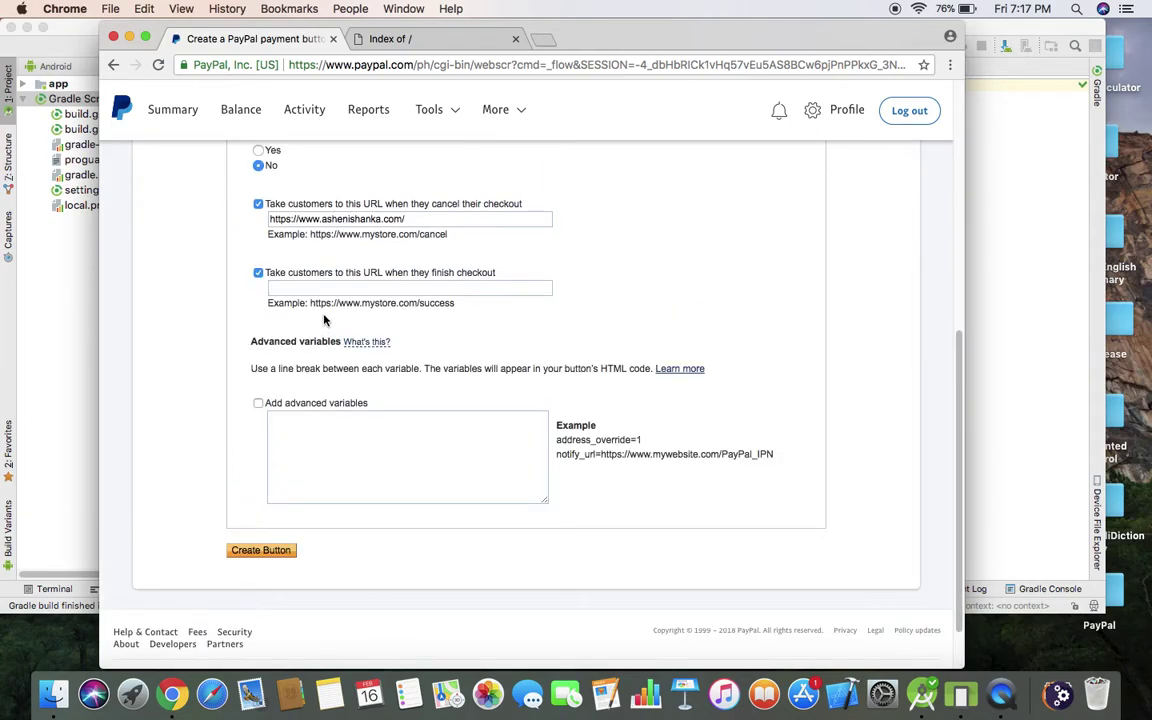
pyautogui.click(395, 38)
pyautogui.click(330, 64)
pyautogui.rightClick(330, 64)
pyautogui.click(369, 72)
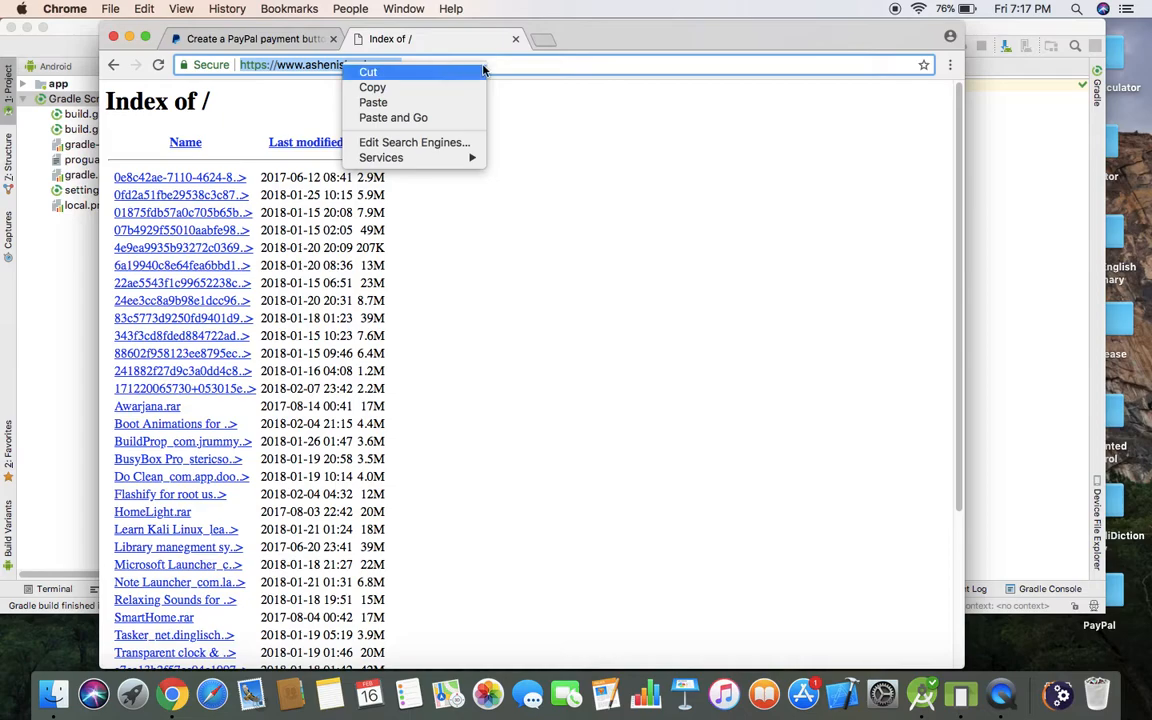
pyautogui.click(420, 64)
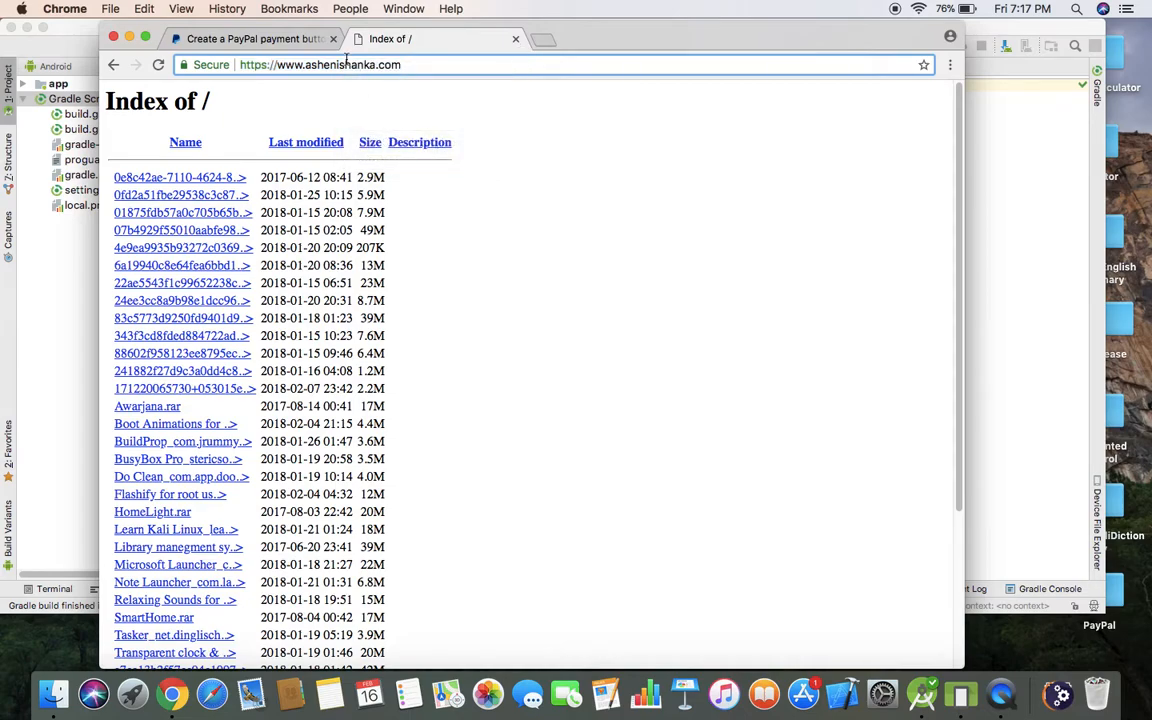
pyautogui.write('/done')
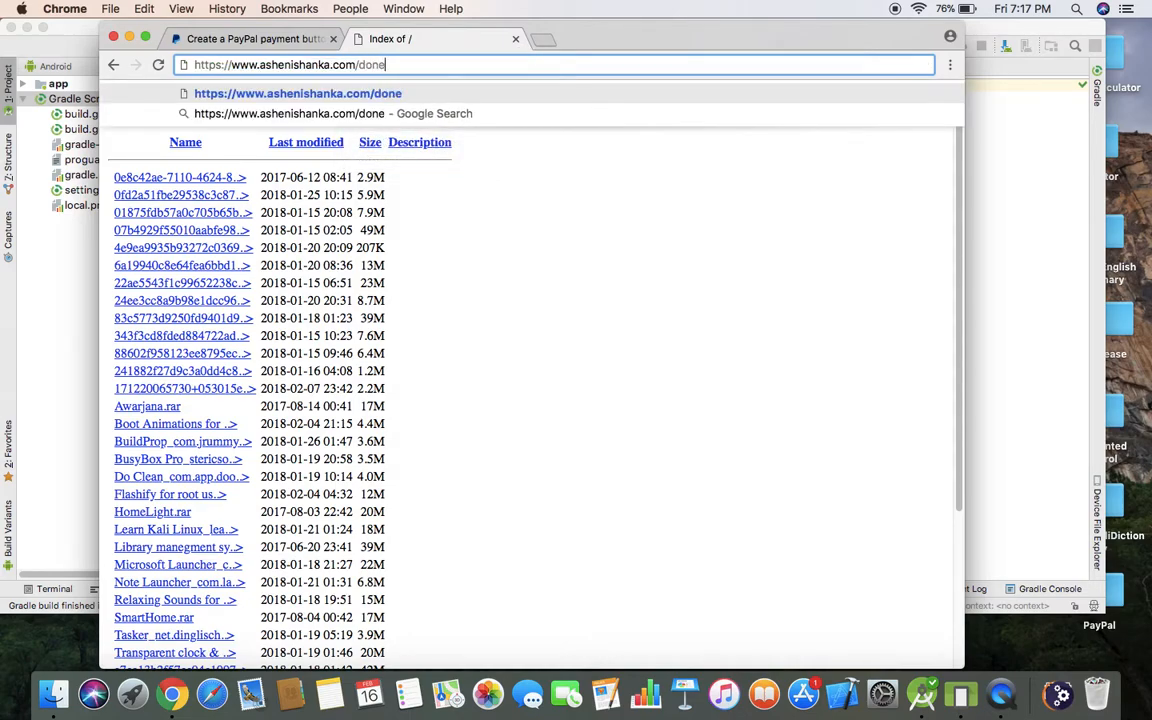
pyautogui.press('Return')
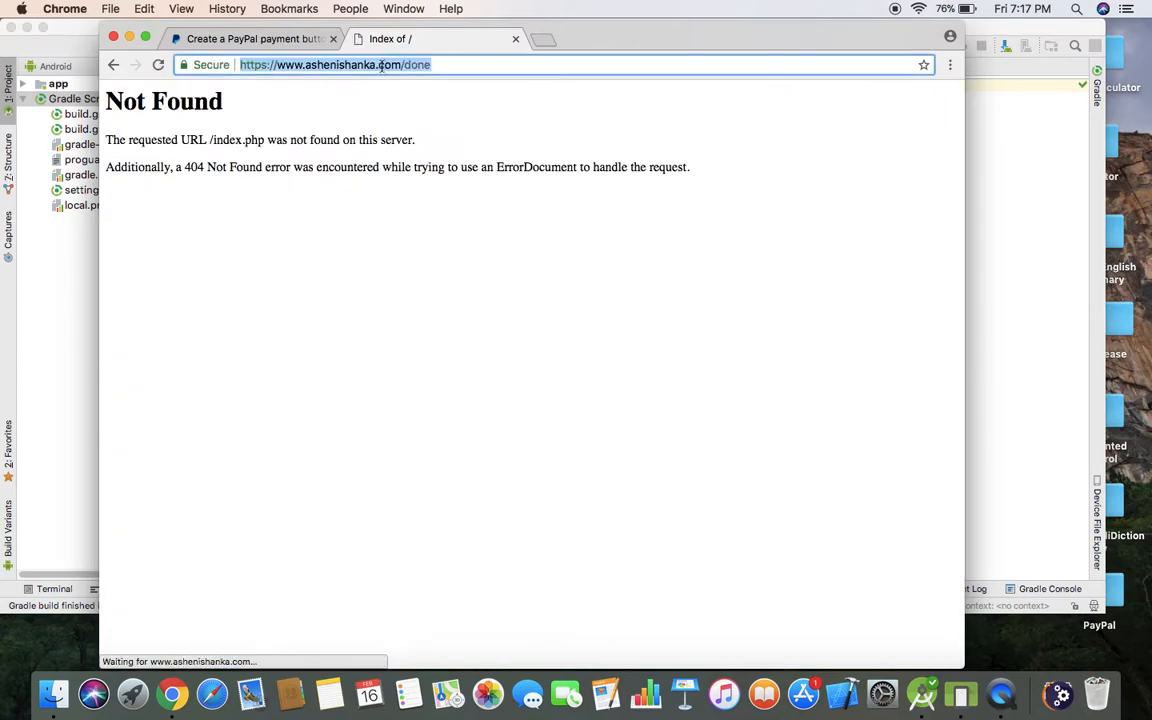
pyautogui.click(253, 38)
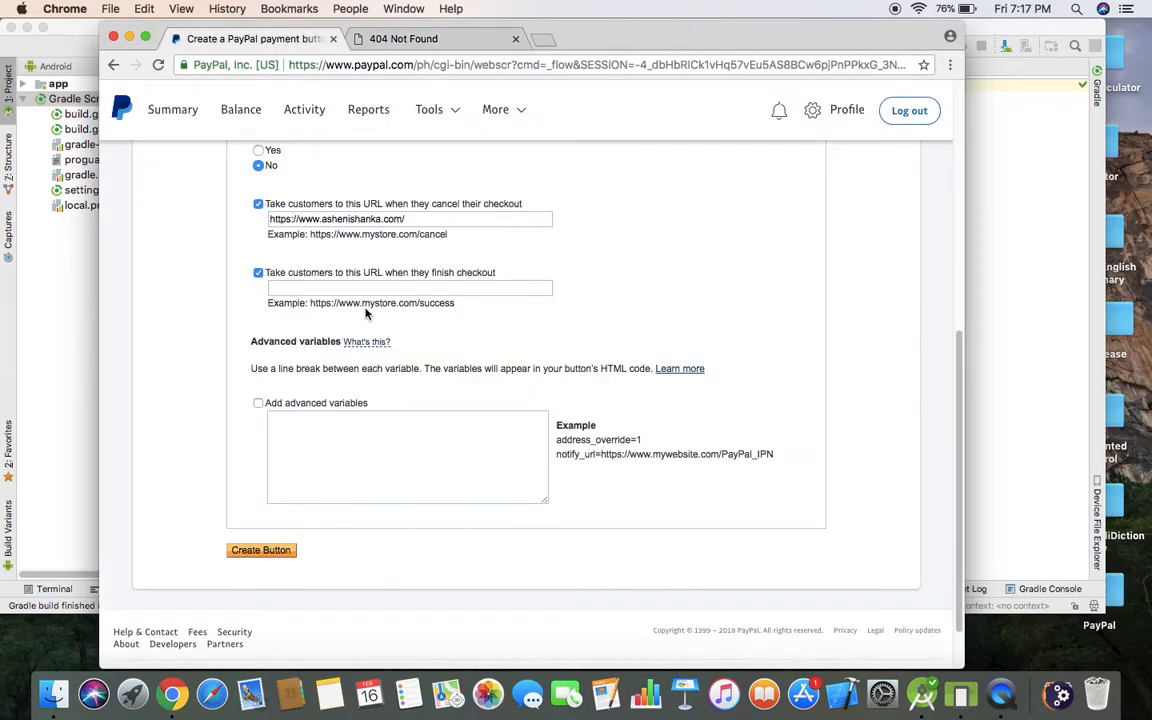
pyautogui.rightClick(340, 288)
pyautogui.click(380, 365)
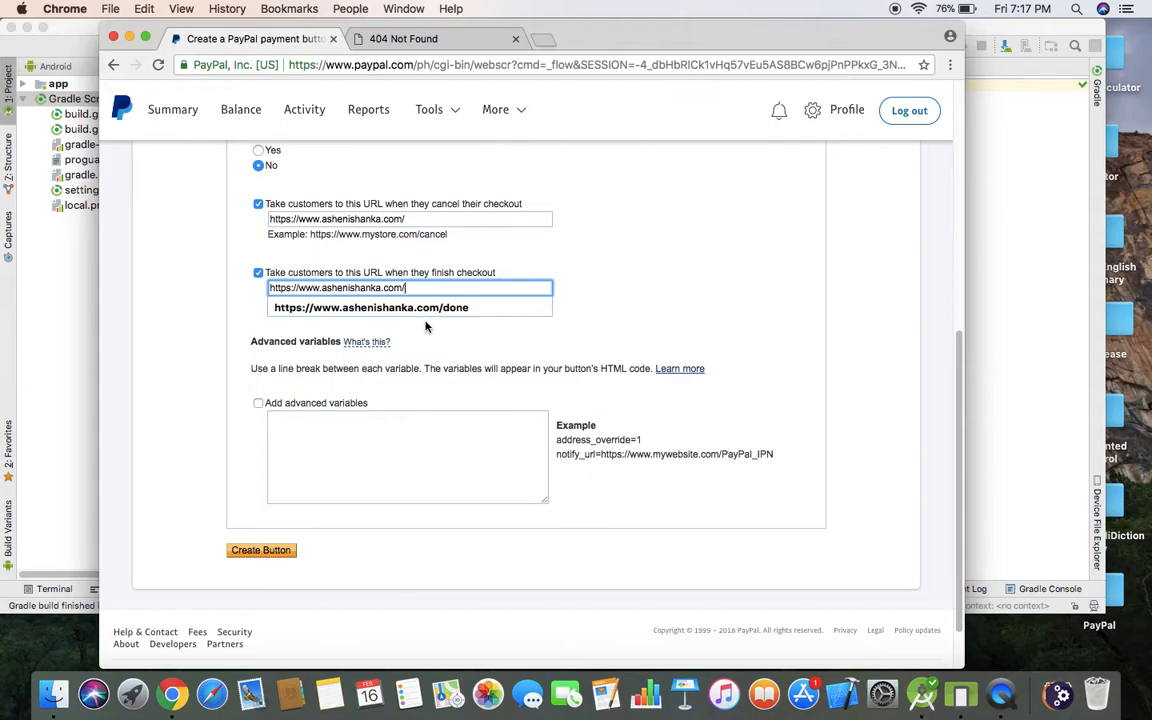
pyautogui.click(487, 272)
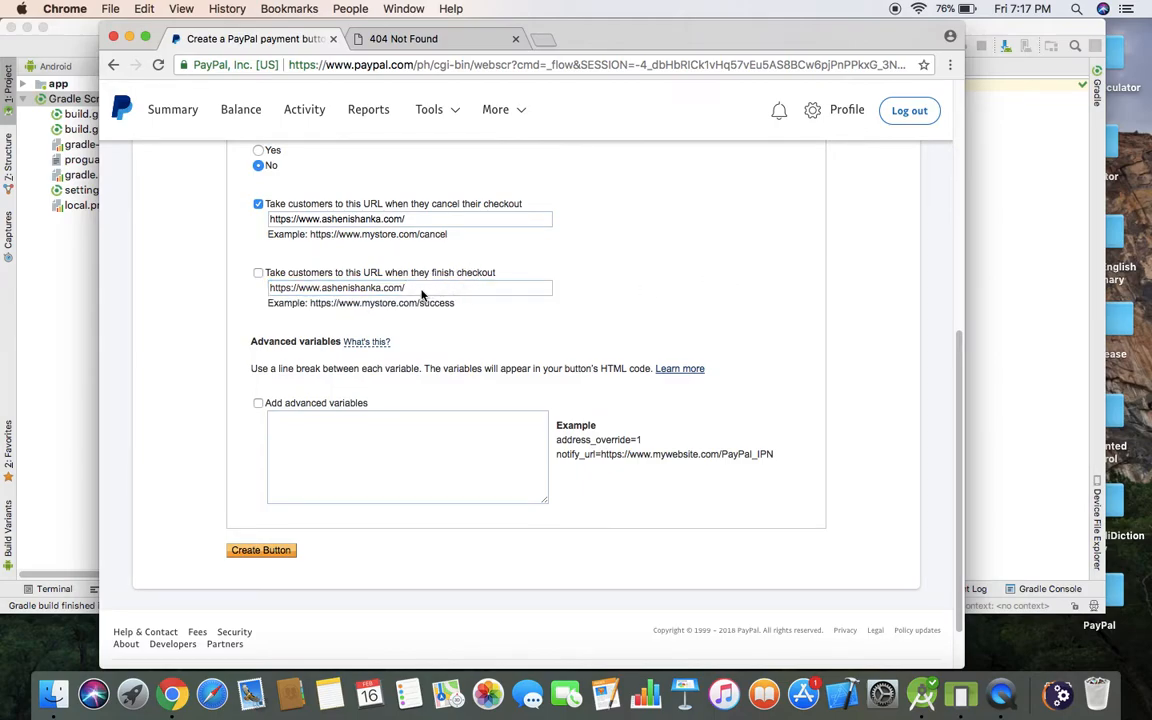
pyautogui.click(258, 272)
pyautogui.click(450, 288)
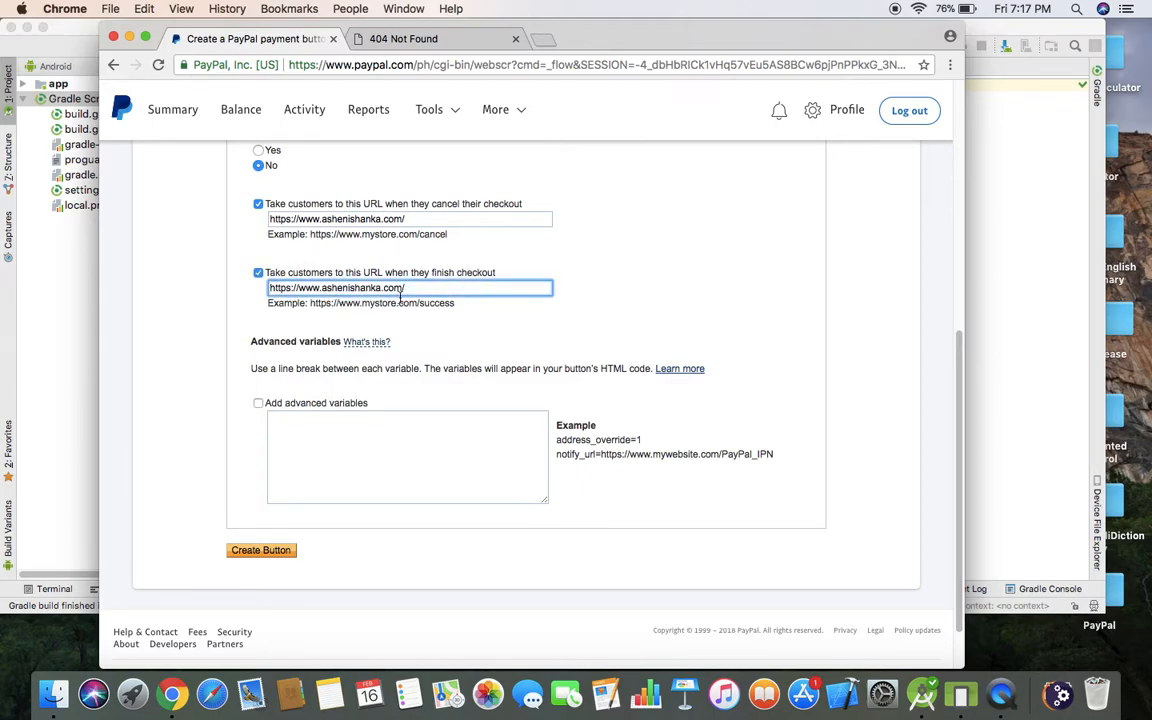
pyautogui.write('done')
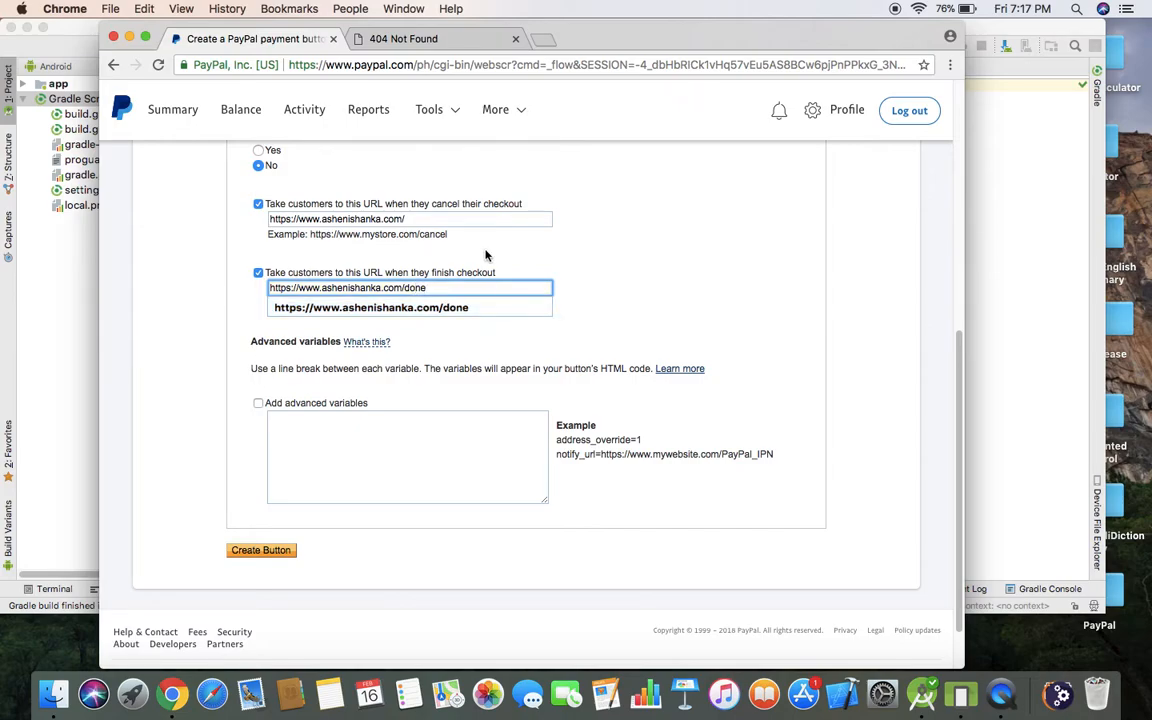
pyautogui.click(620, 300)
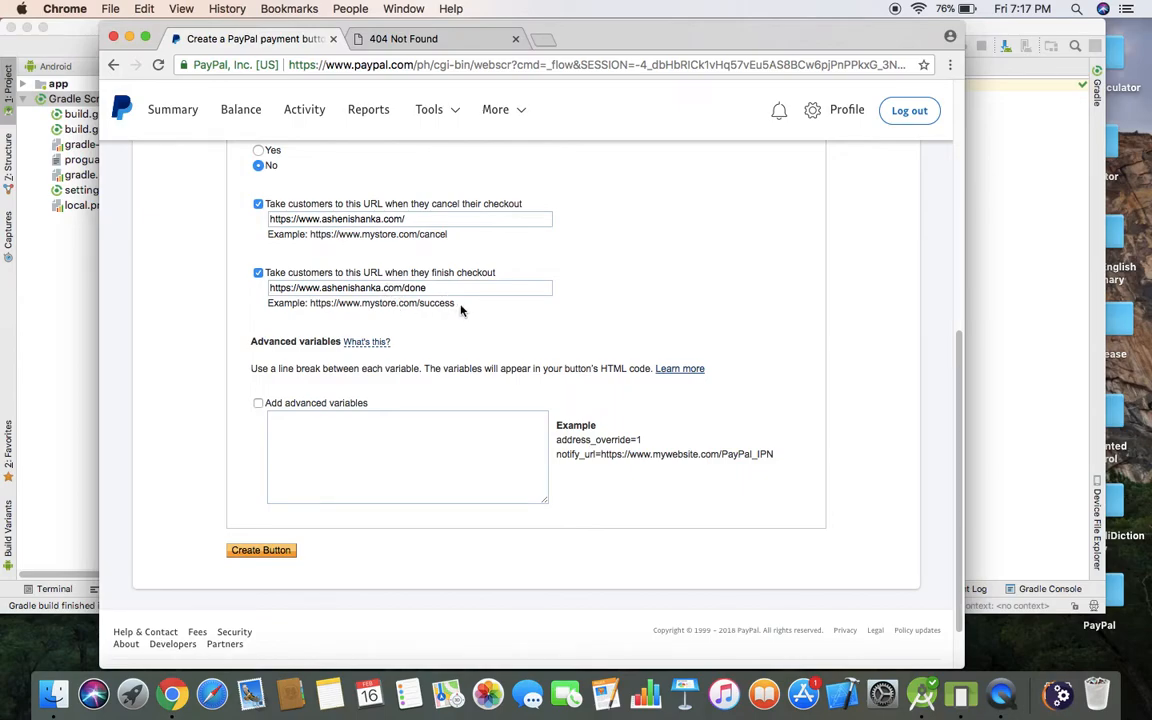
pyautogui.moveTo(441, 303); pyautogui.dragTo(387, 303)
pyautogui.scroll(3, 361, 450)
pyautogui.scroll(2, 361, 400)
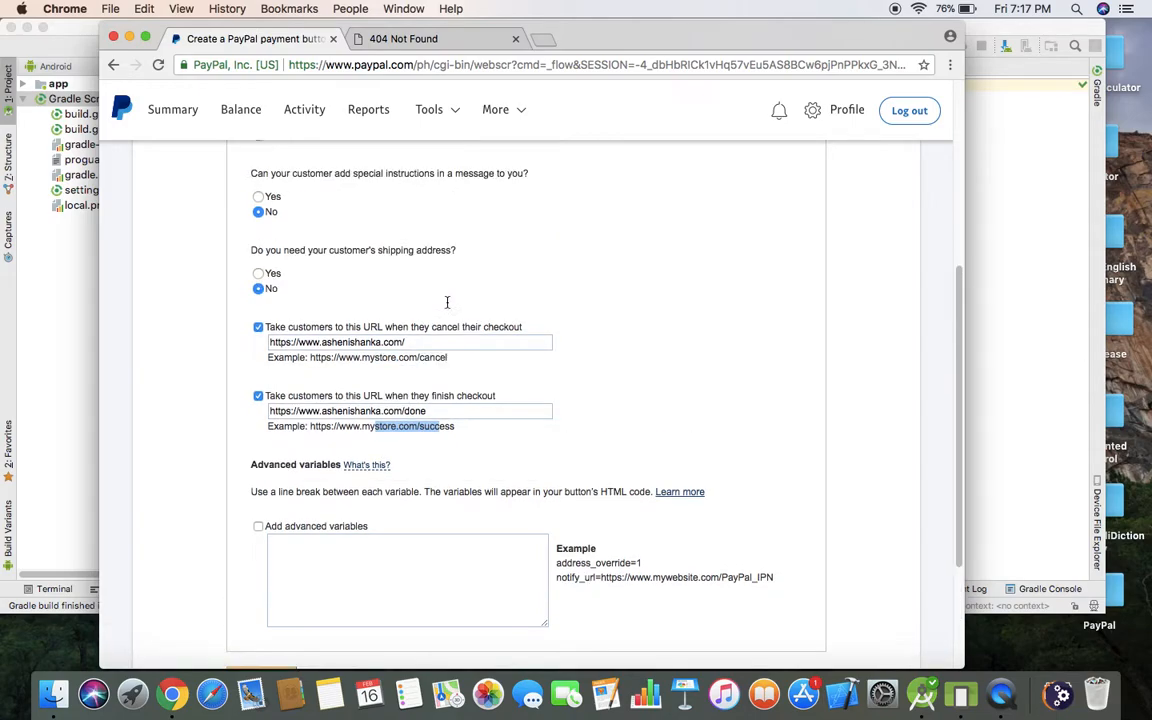
pyautogui.scroll(-8, 404, 355)
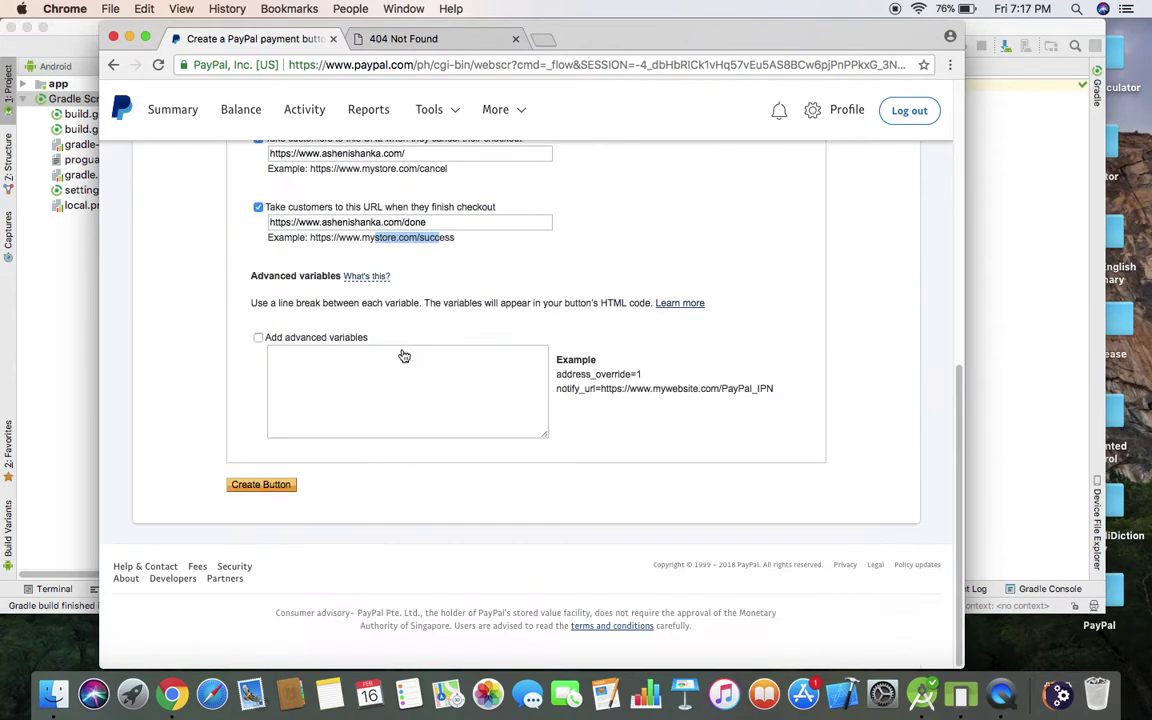
pyautogui.click(279, 489)
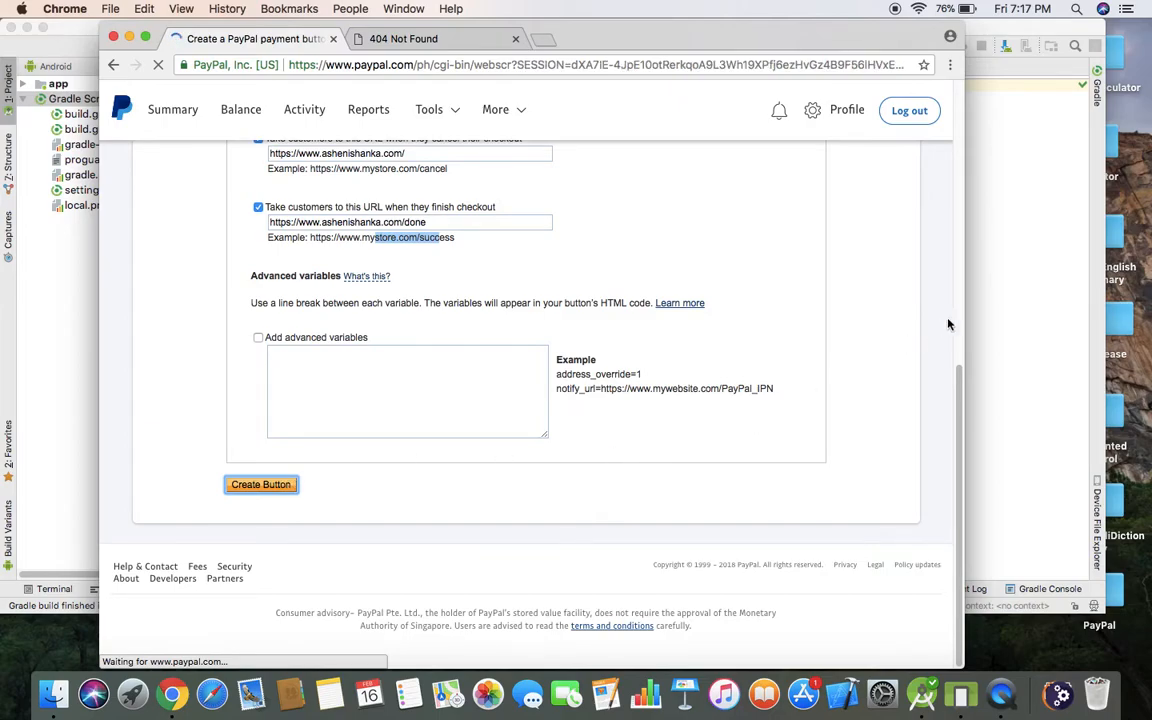
# Step: In activity_main.xml, switch the root to RelativeLayout and delete the default TextView
pyautogui.press('super+Tab')
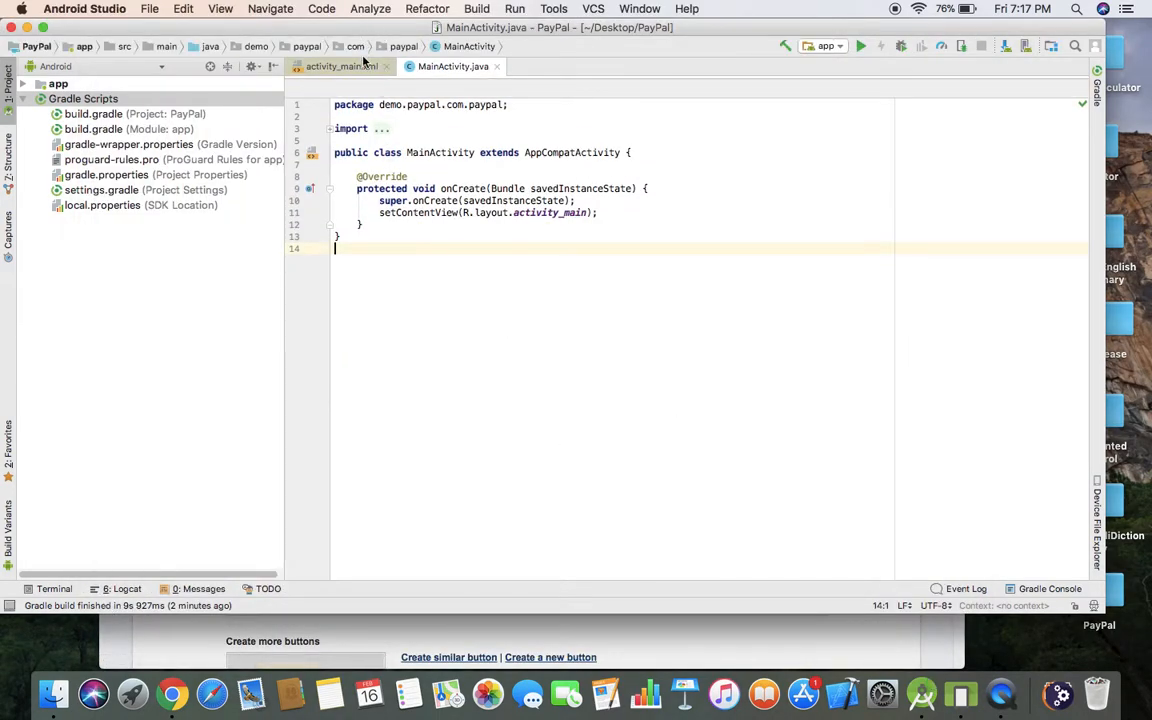
pyautogui.click(335, 66)
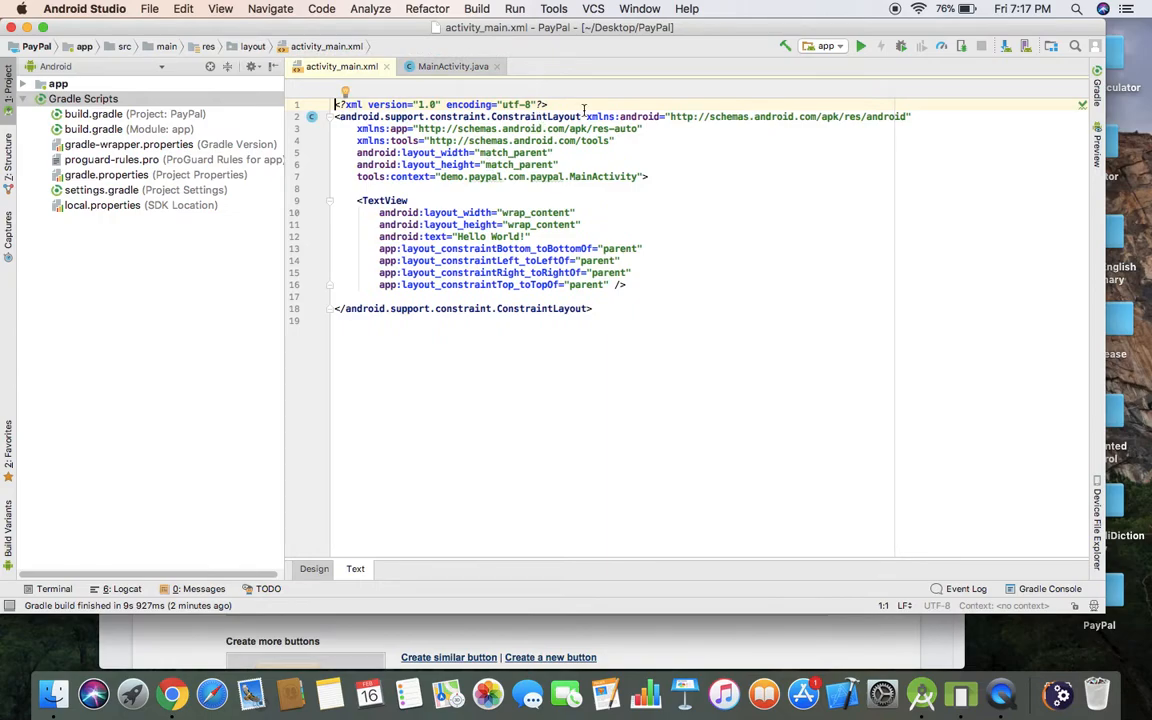
pyautogui.doubleClick(536, 117)
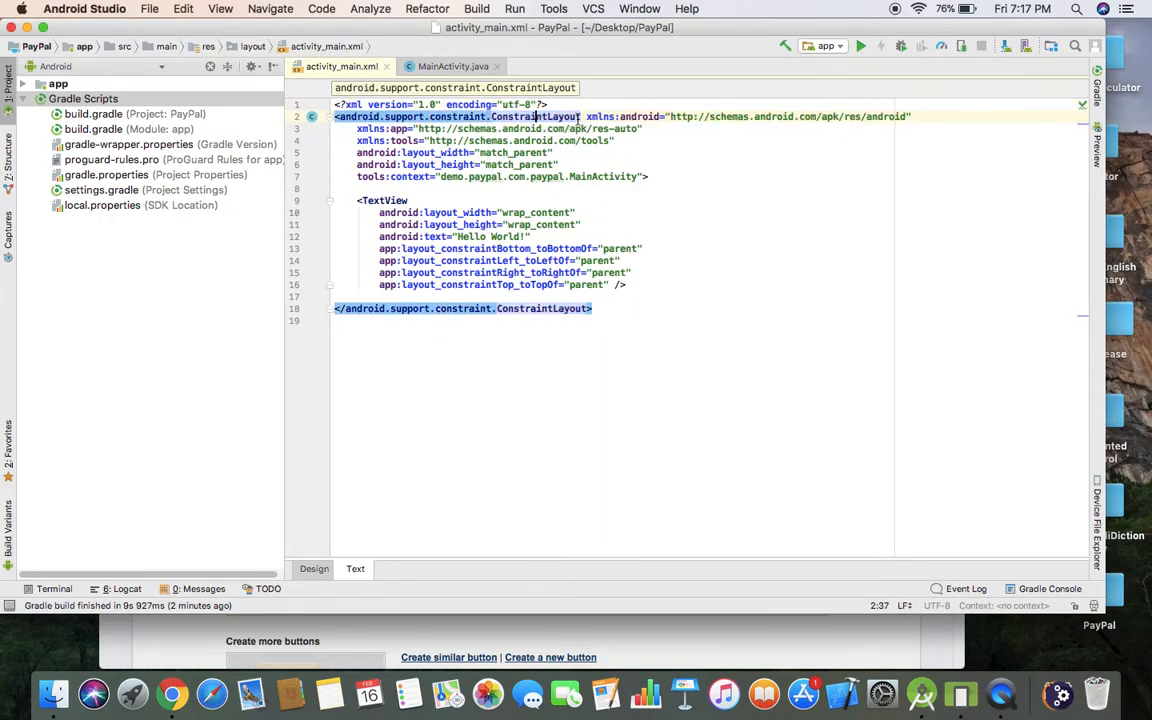
pyautogui.moveTo(580, 117); pyautogui.dragTo(340, 116)
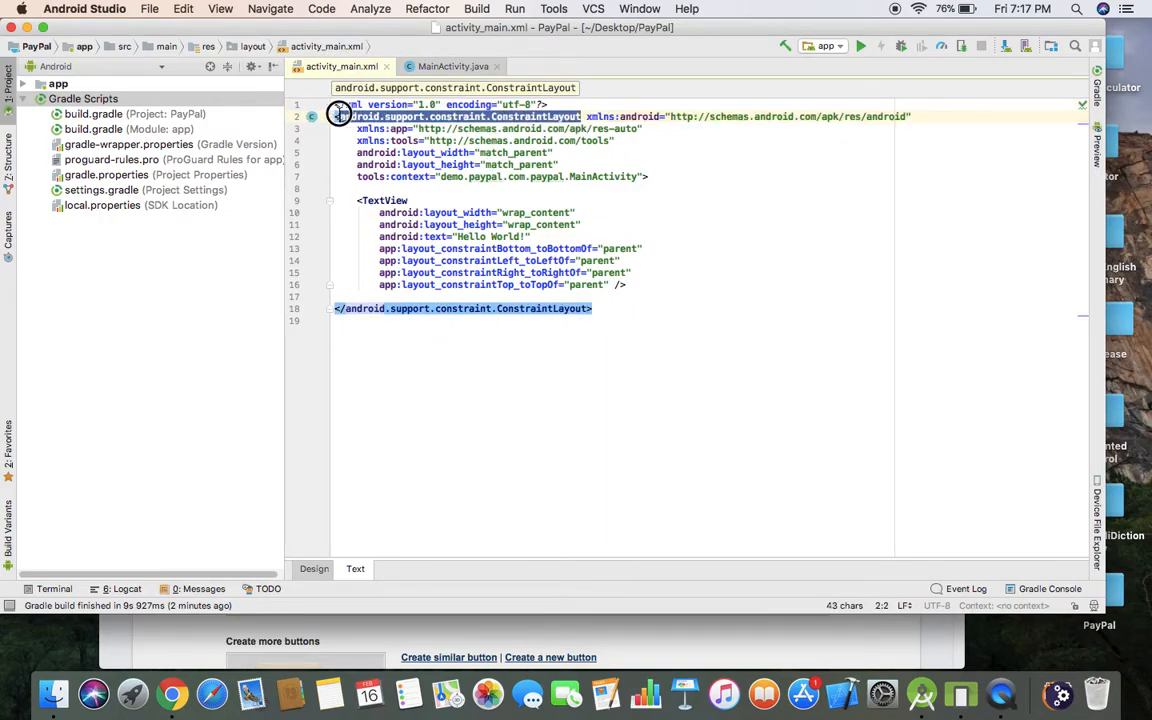
pyautogui.write('Rel')
pyautogui.press('Return')
pyautogui.click(373, 248)
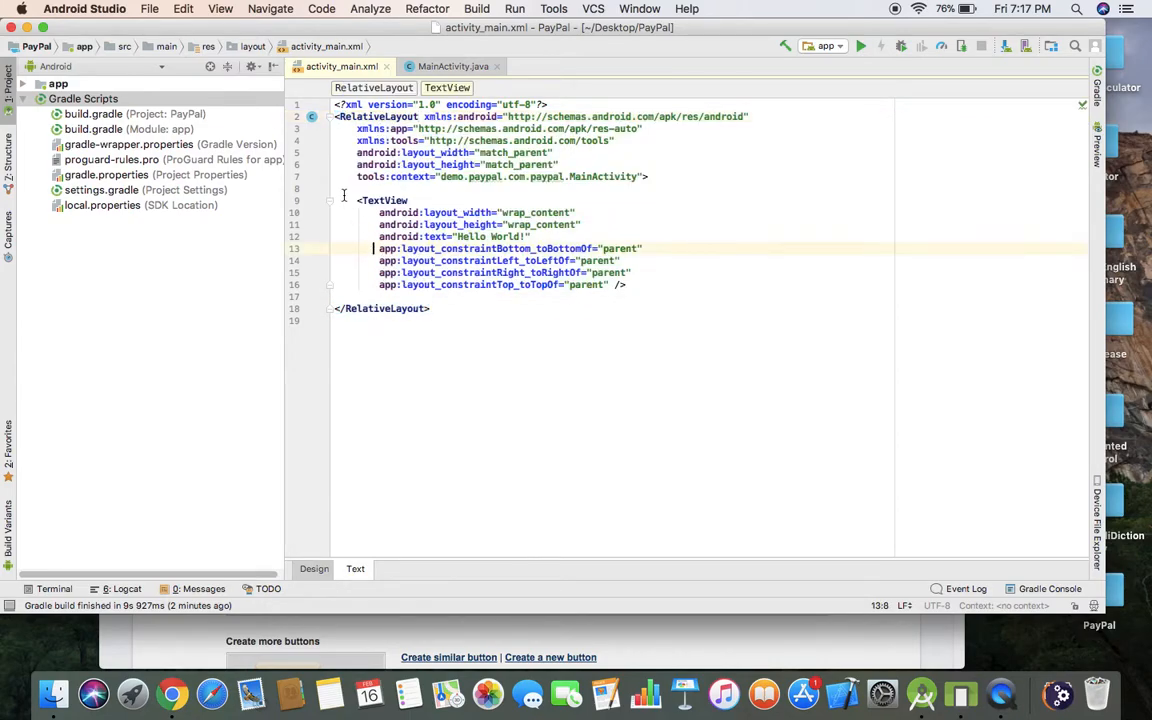
pyautogui.moveTo(343, 196); pyautogui.dragTo(676, 289)
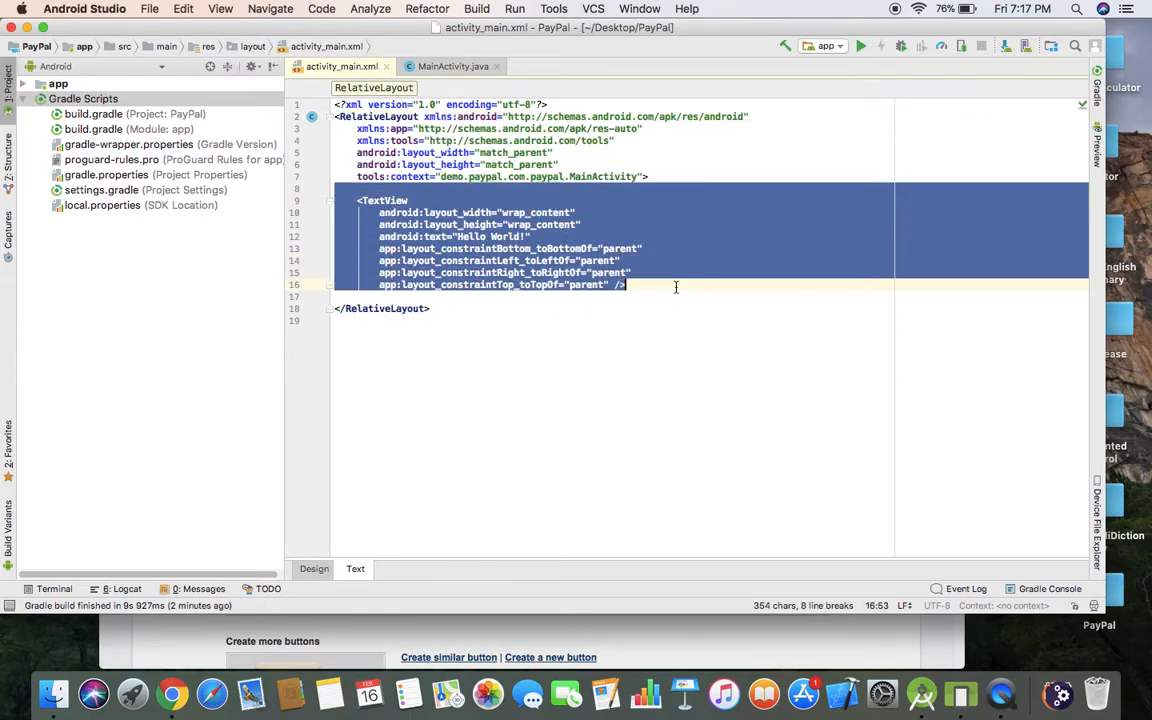
pyautogui.press('BackSpace')
pyautogui.write('<')
pyautogui.press('BackSpace')
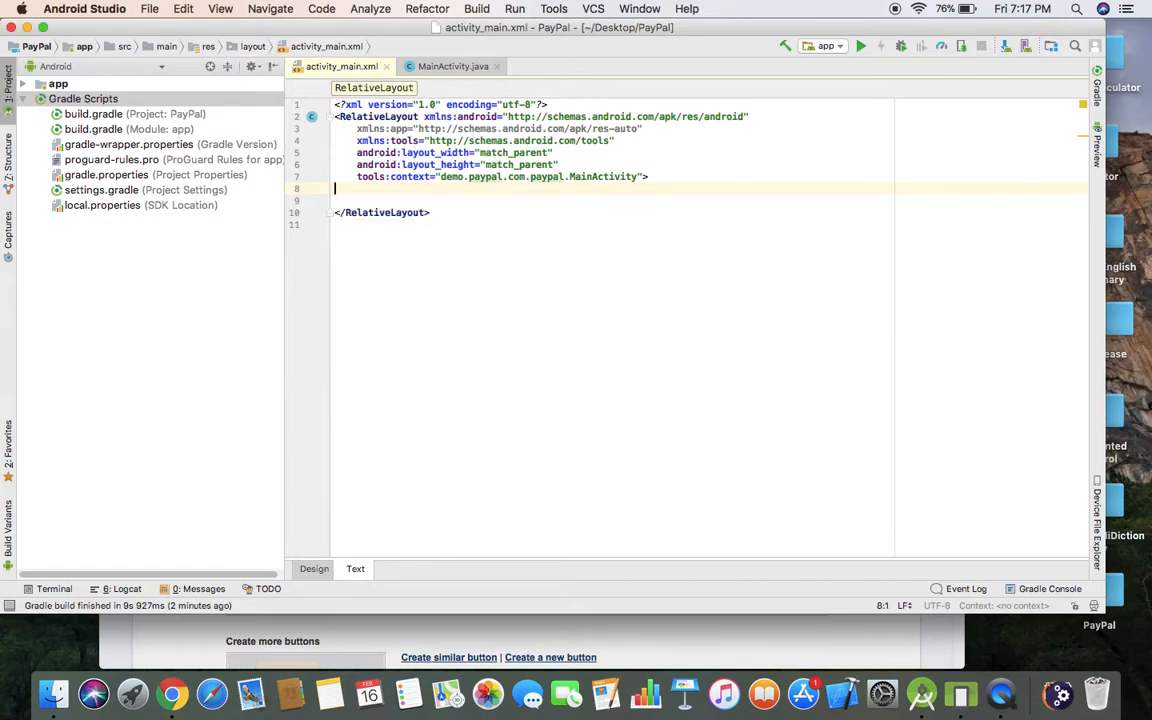
pyautogui.press('Return')
pyautogui.write('<Bu')
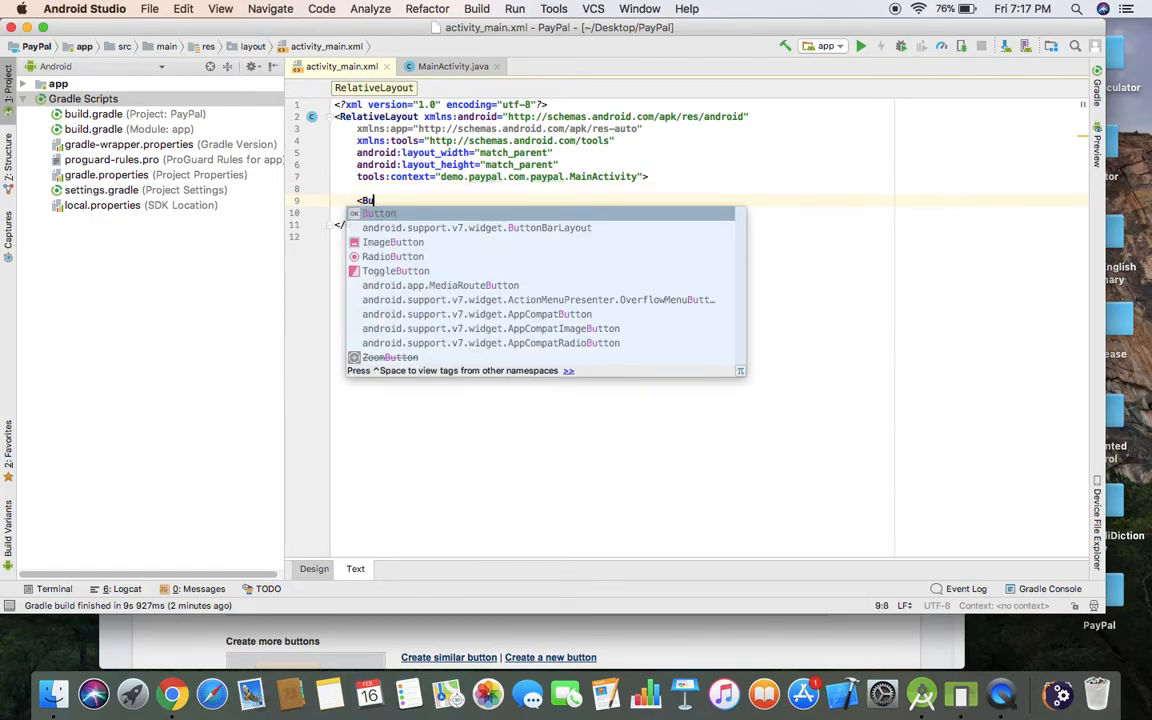
# Step: Add a Button with match_parent width and wrap_content height
pyautogui.press('Return')
pyautogui.press('Down')
pyautogui.press('Return')
pyautogui.press('Return')
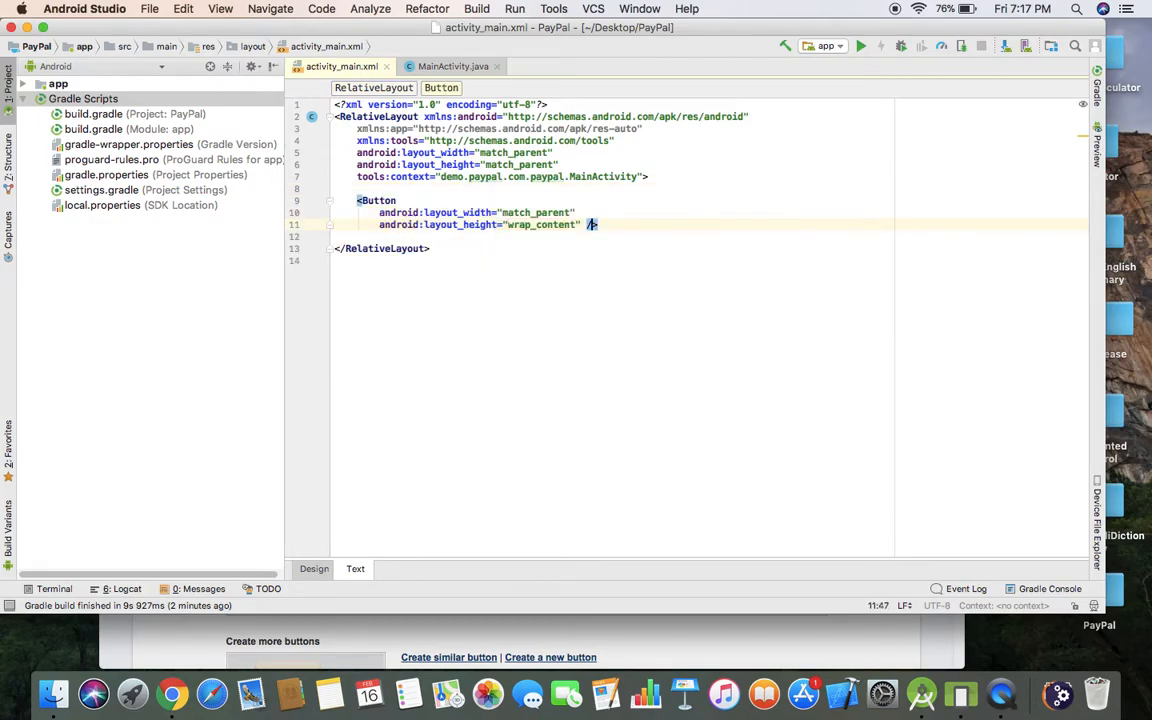
pyautogui.press('Return')
pyautogui.write('te/>')
pyautogui.press('Return')
pyautogui.press('Escape')
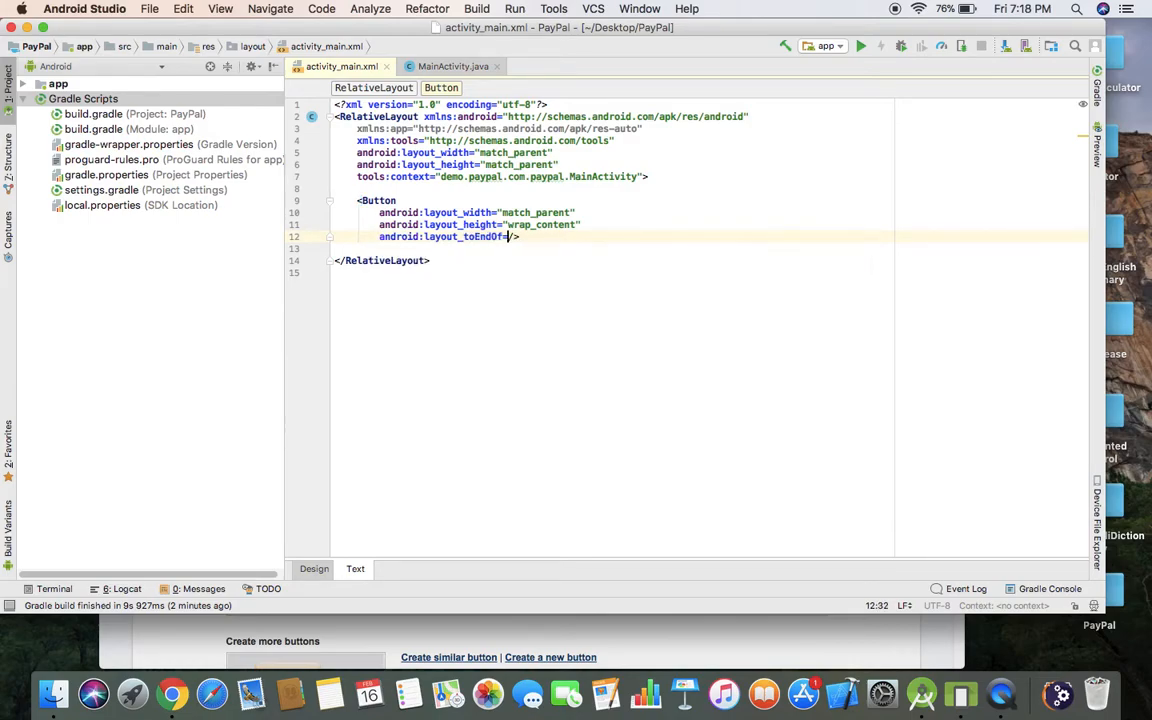
pyautogui.press('BackSpace')
pyautogui.press('BackSpace')
pyautogui.press('BackSpace')
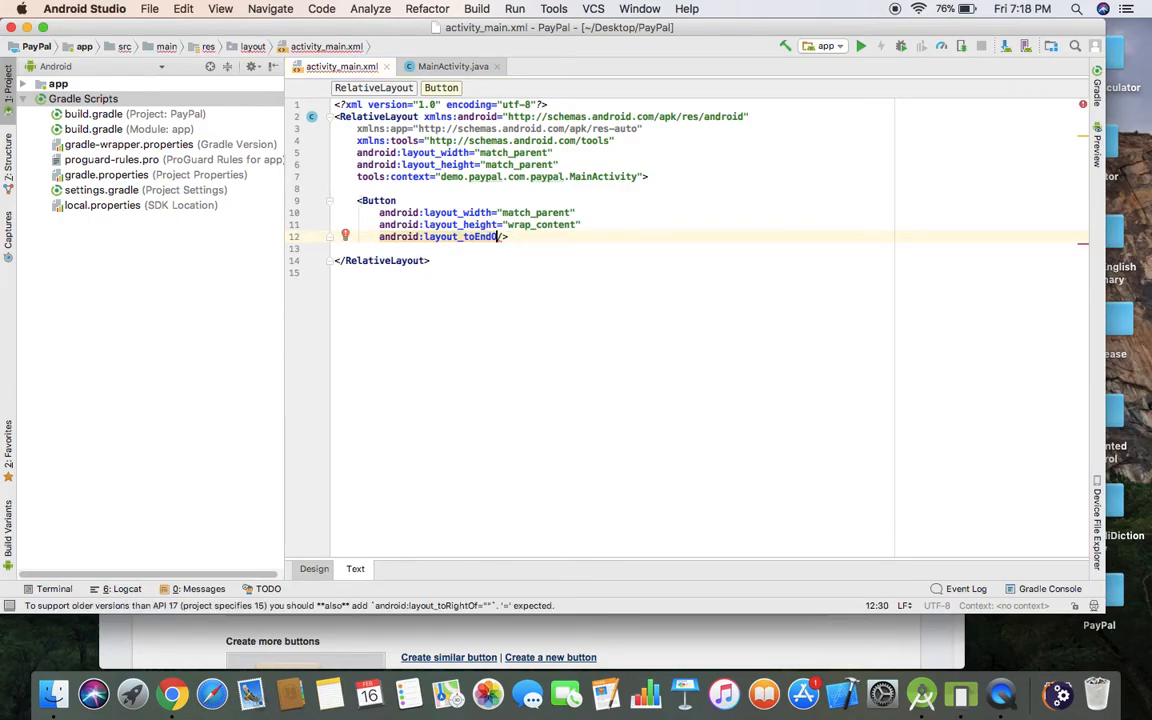
pyautogui.press('BackSpace')
pyautogui.press('BackSpace')
pyautogui.press('BackSpace')
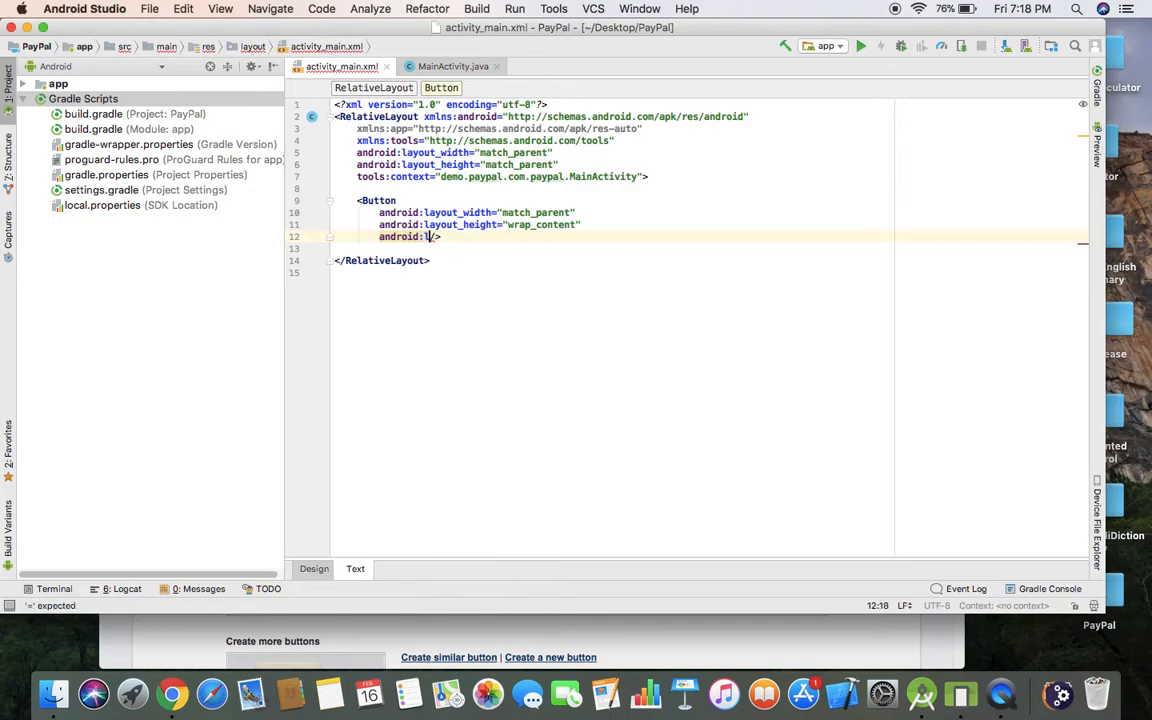
pyautogui.write('te')
# Step: Give the button text "Make a paymenet" and id @+id/btnMakePayment
pyautogui.press('Return')
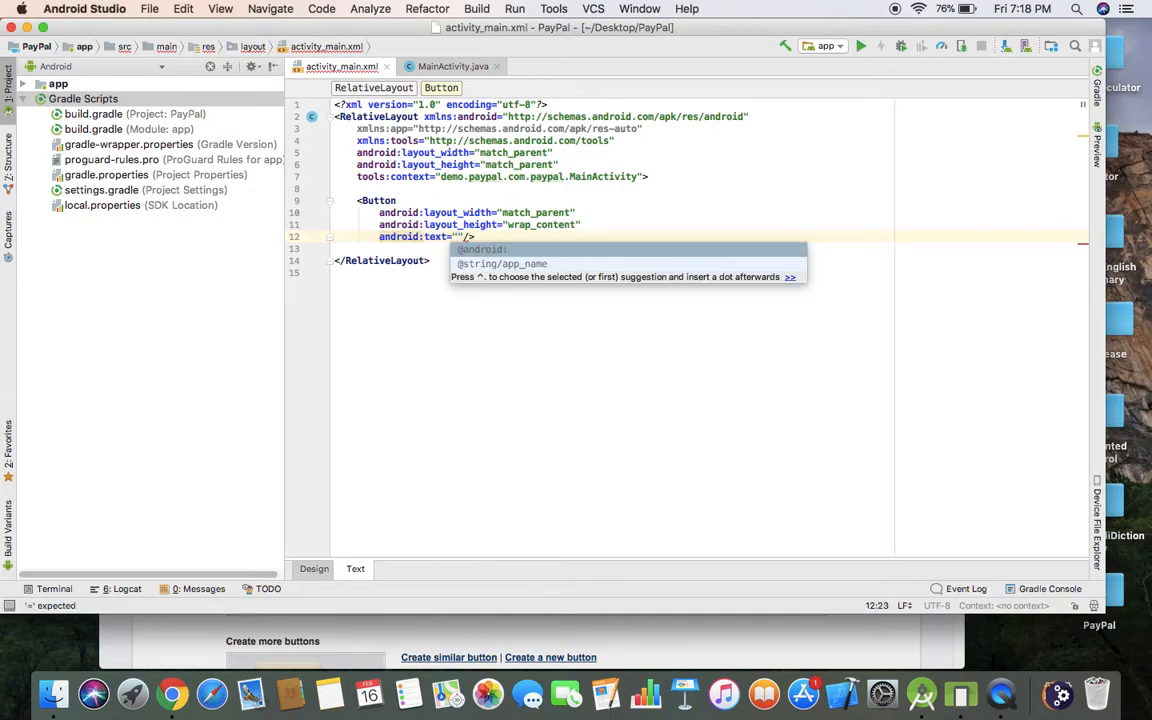
pyautogui.write('Make a ')
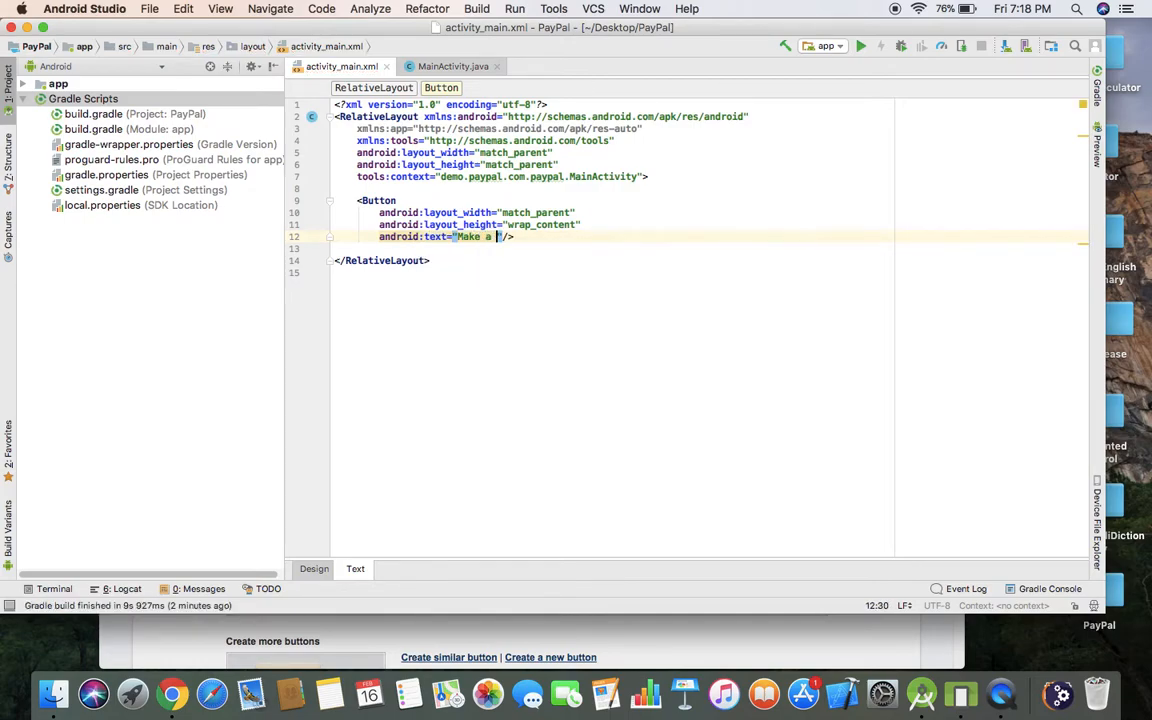
pyautogui.write('paymenet"')
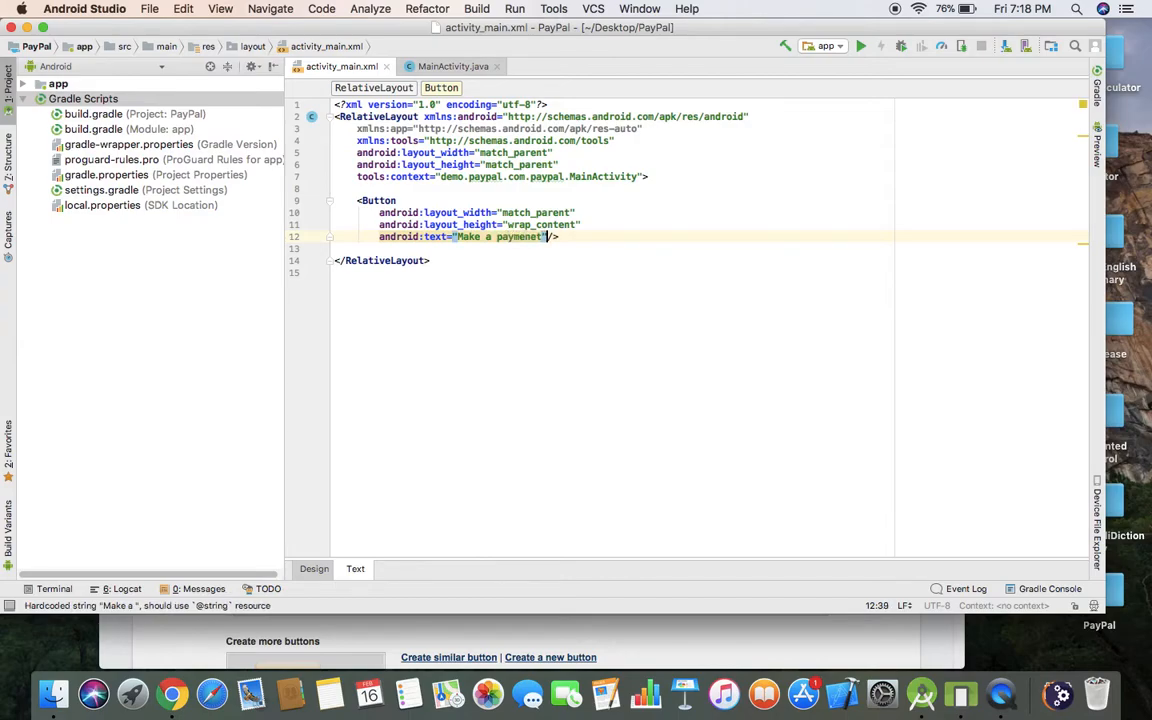
pyautogui.press('Return')
pyautogui.write('id/>')
pyautogui.press('Return')
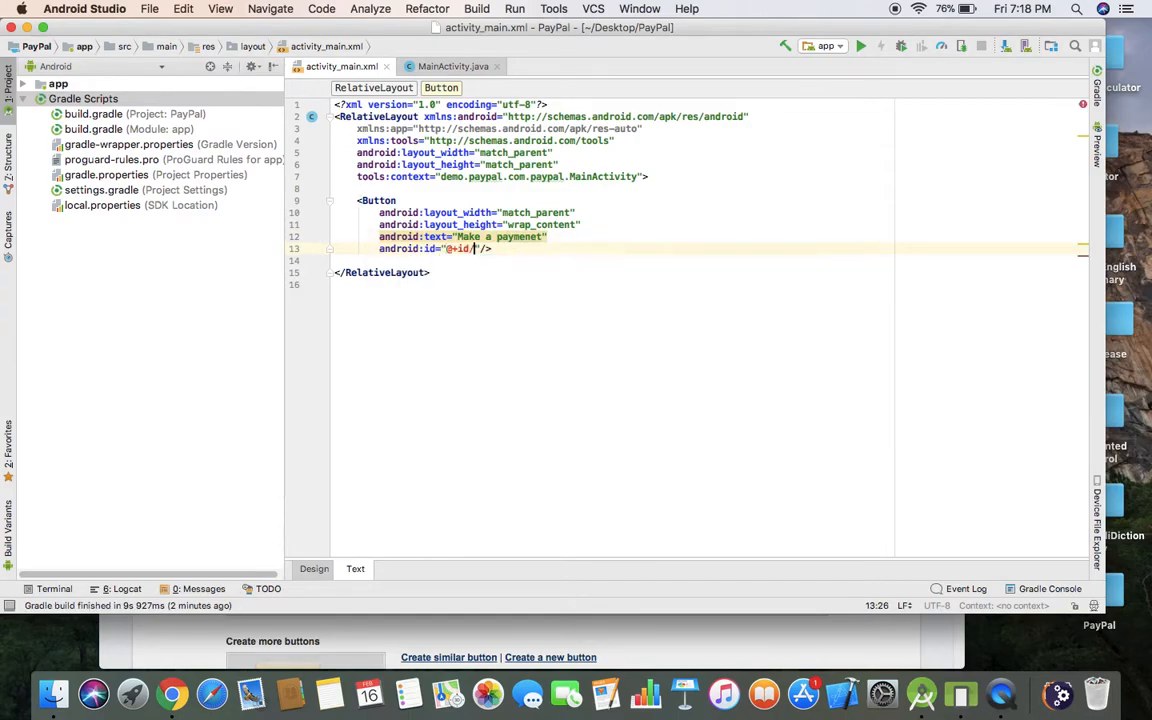
pyautogui.write('btnMakePayment')
# Step: Declare a private Button mBtn field in MainActivity
pyautogui.click(451, 66)
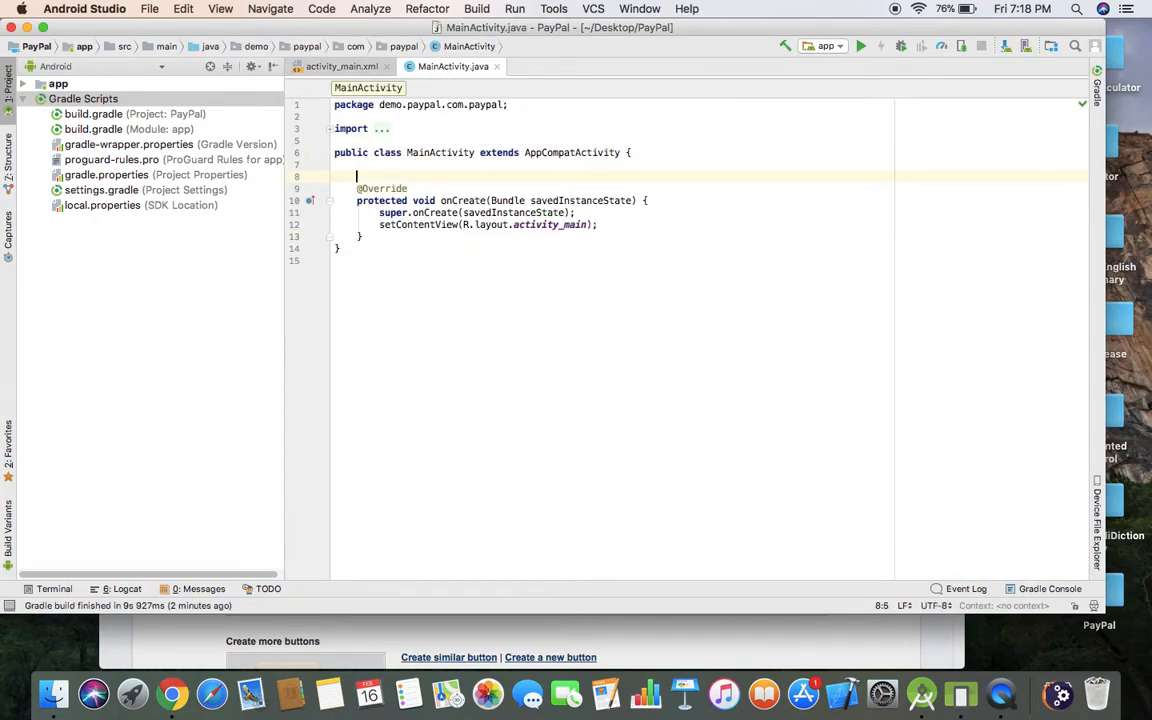
pyautogui.write('private ')
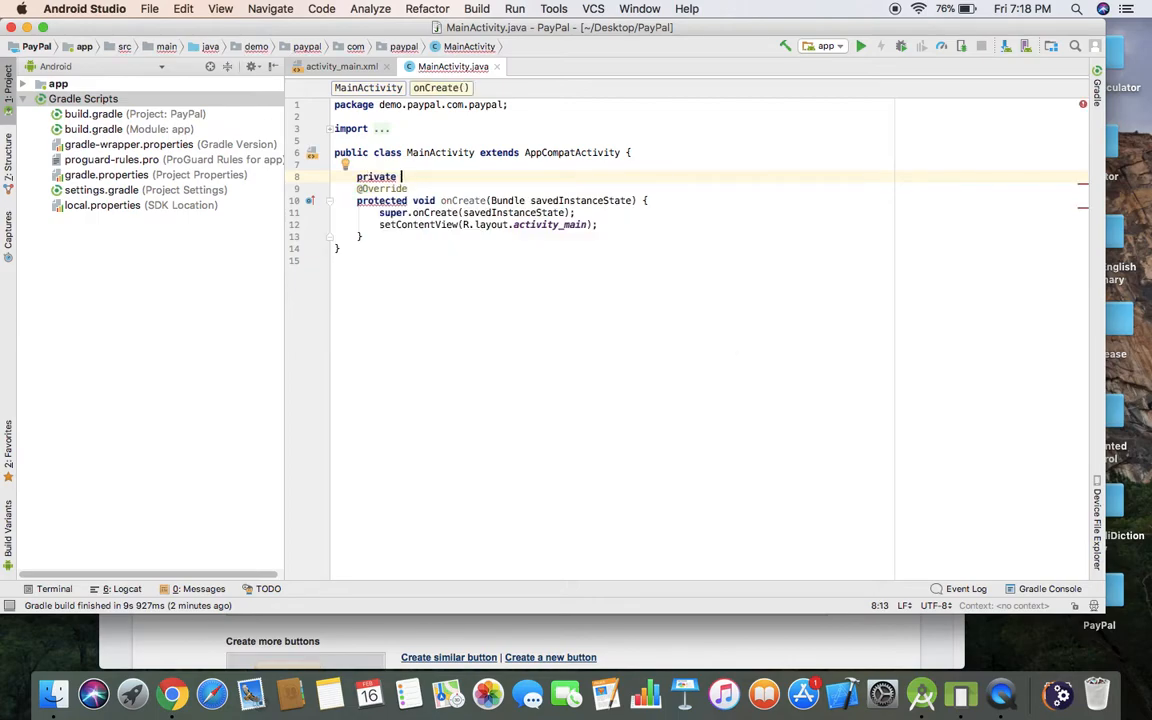
pyautogui.write('P')
pyautogui.press('BackSpace')
pyautogui.write('B')
pyautogui.press('BackSpace')
pyautogui.write('B')
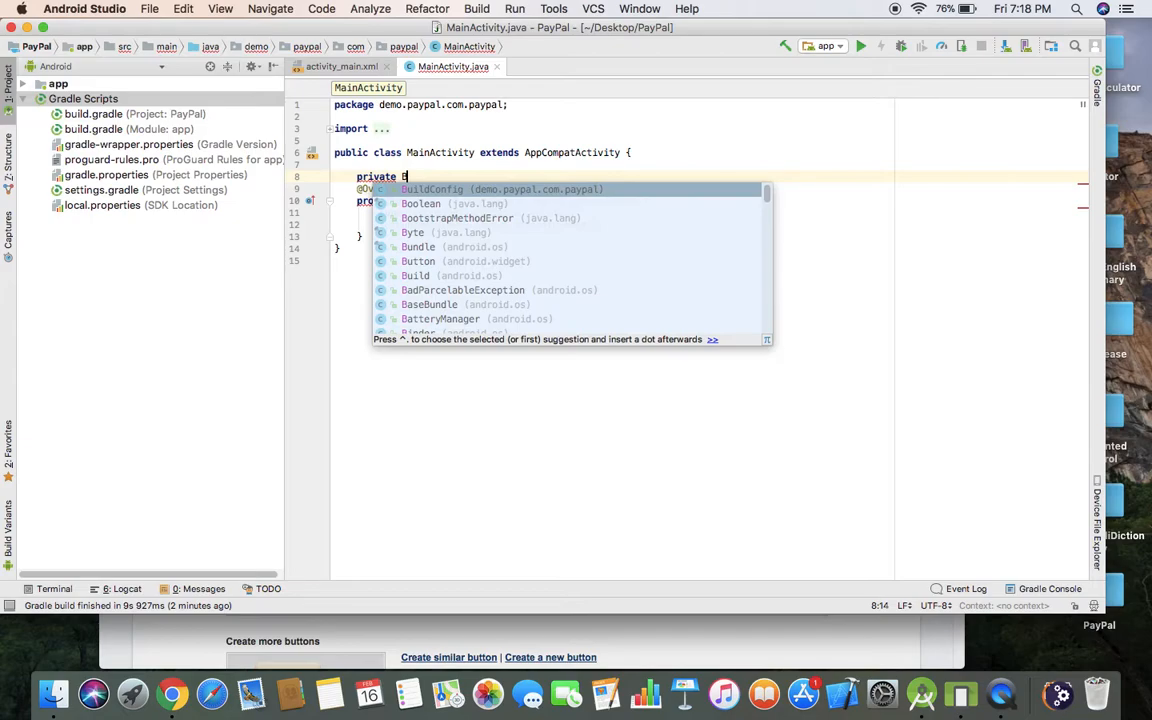
pyautogui.write('utt')
pyautogui.press('Return')
pyautogui.write('mBtn')
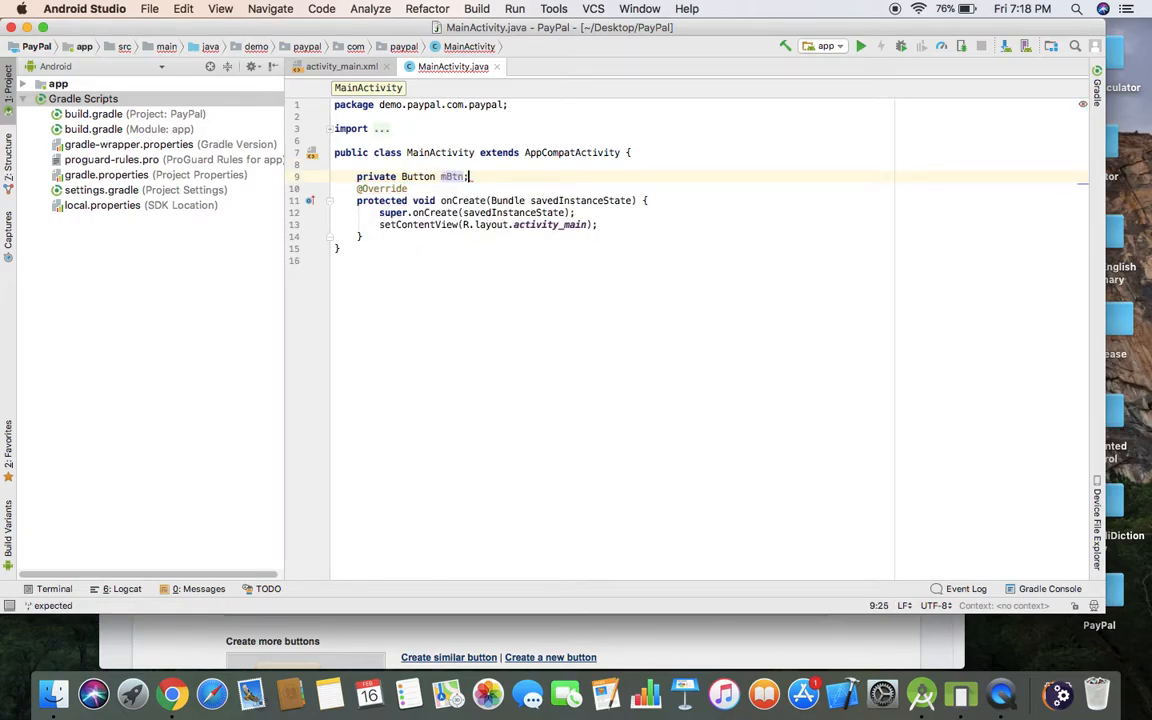
pyautogui.write(';')
pyautogui.click(600, 224)
pyautogui.write('\\')
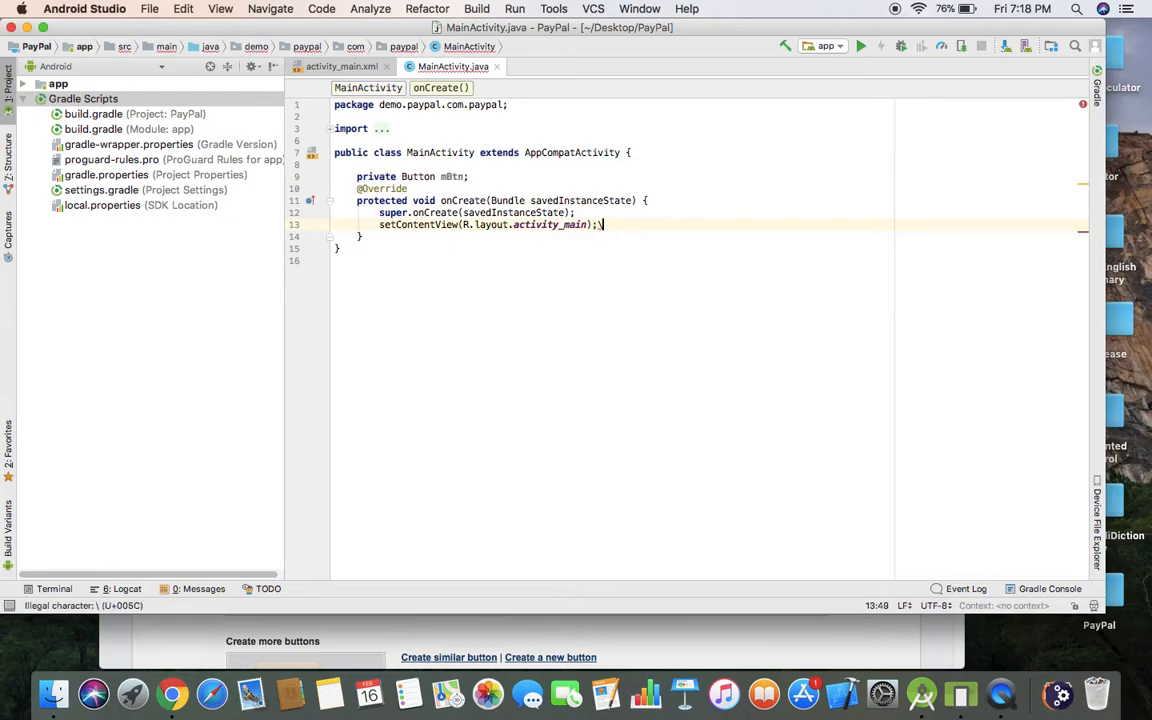
pyautogui.press('Return')
pyautogui.press('BackSpace')
pyautogui.press('BackSpace')
pyautogui.press('Return')
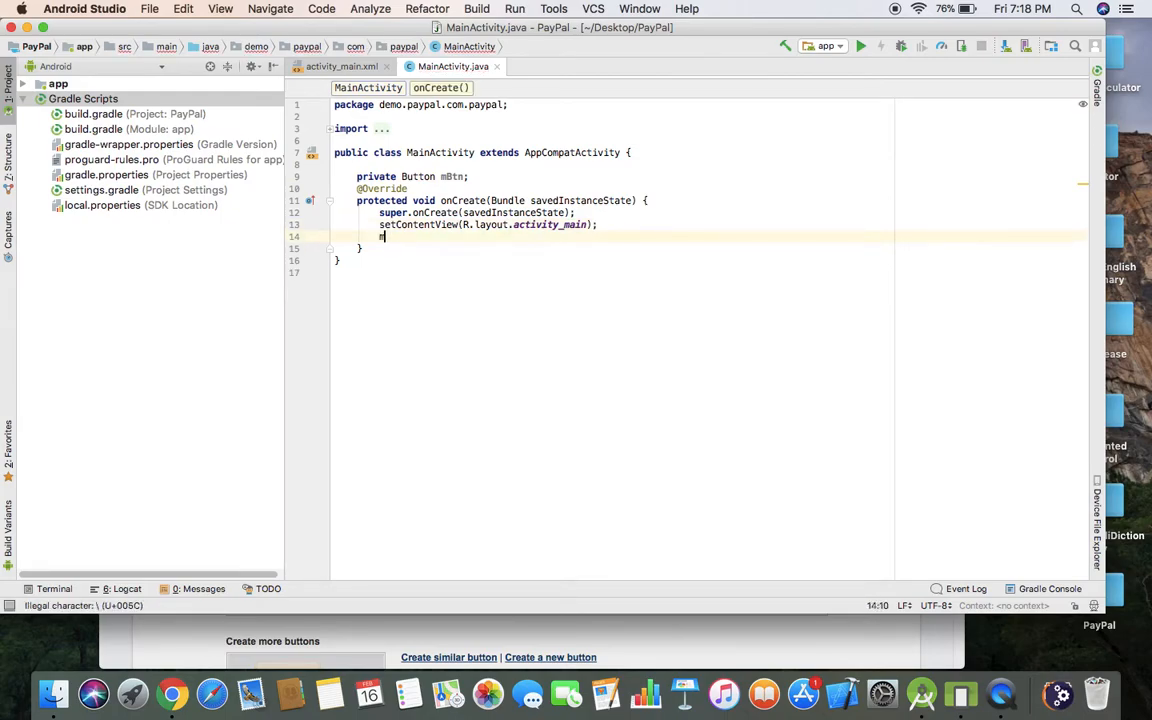
pyautogui.write('mBtn=  (')
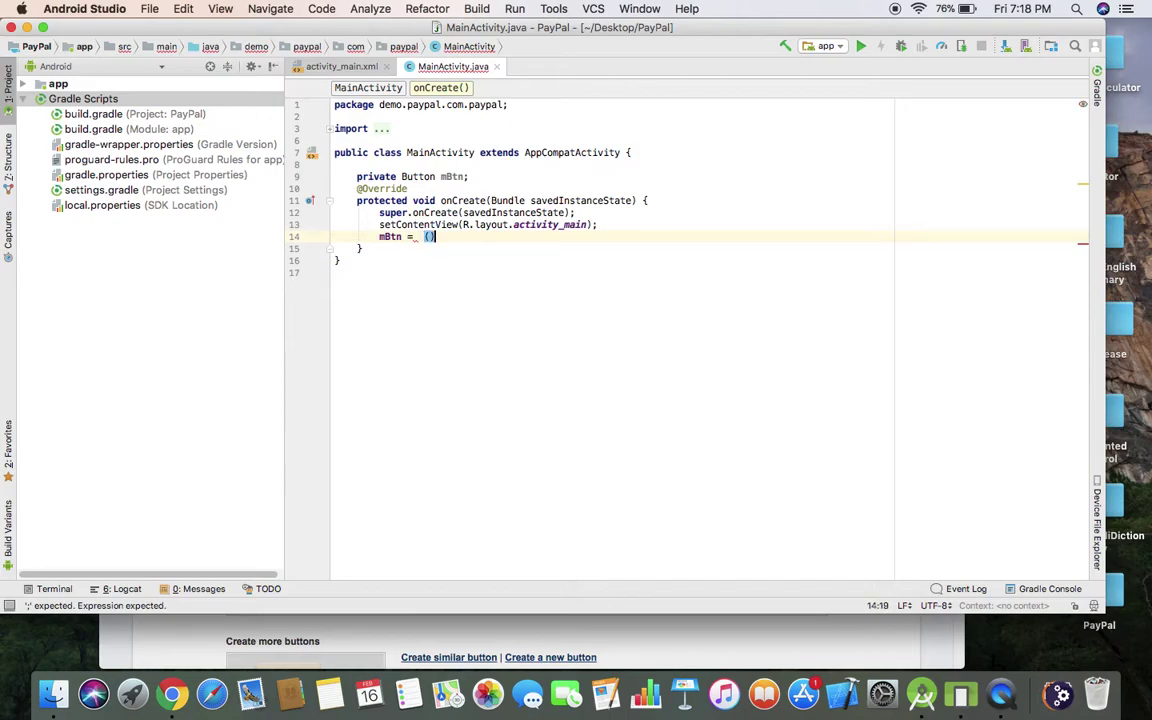
# Step: Assign mBtn = (Button) findViewById(R.id.btnMakePayment) in onCreate
pyautogui.press('Left')
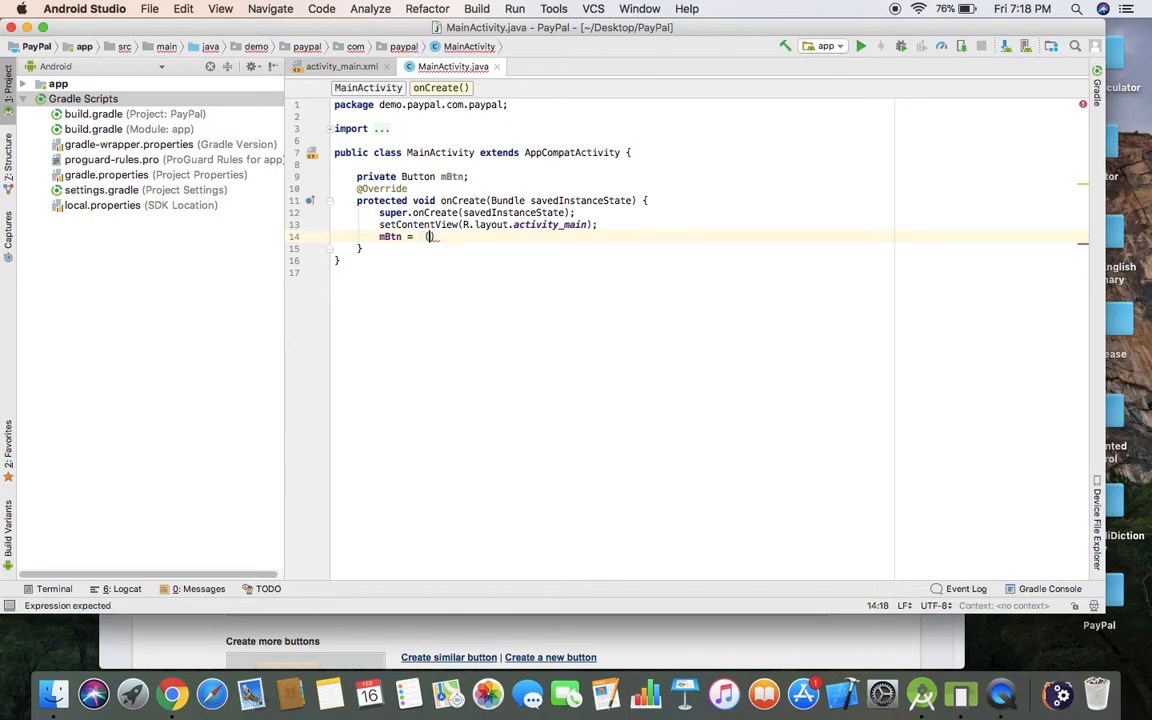
pyautogui.write('Bu')
pyautogui.press('Return')
pyautogui.press('Right')
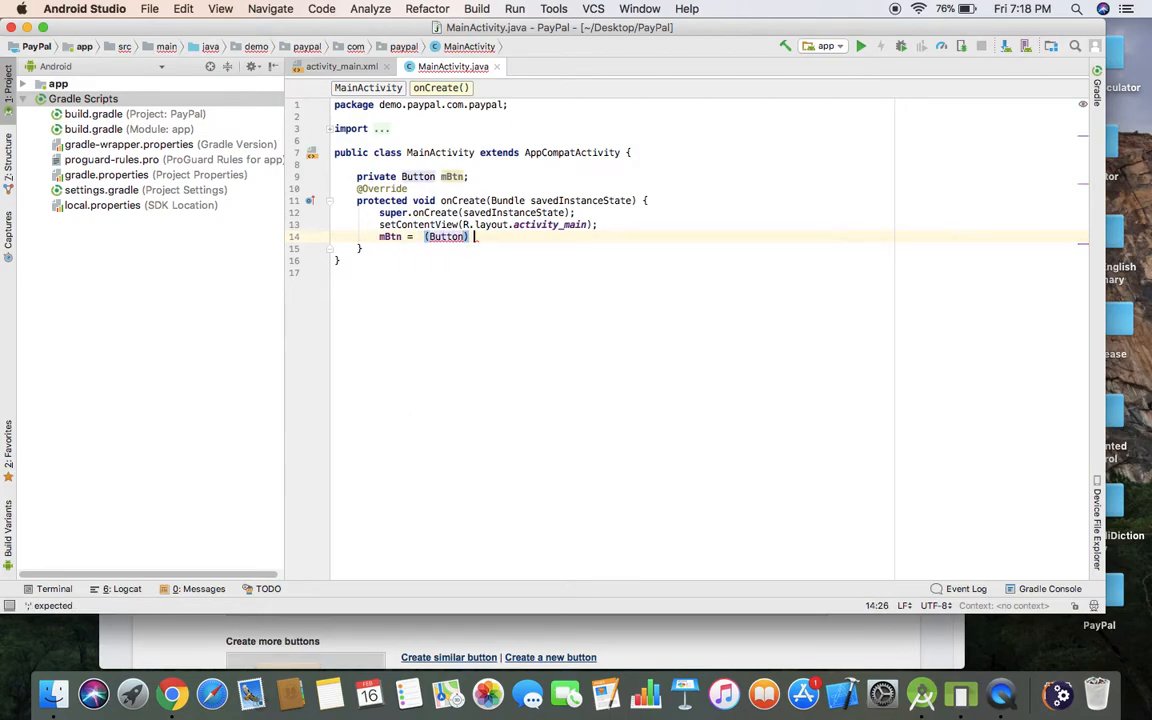
pyautogui.write('fin')
pyautogui.press('Return')
pyautogui.write('R.id.b')
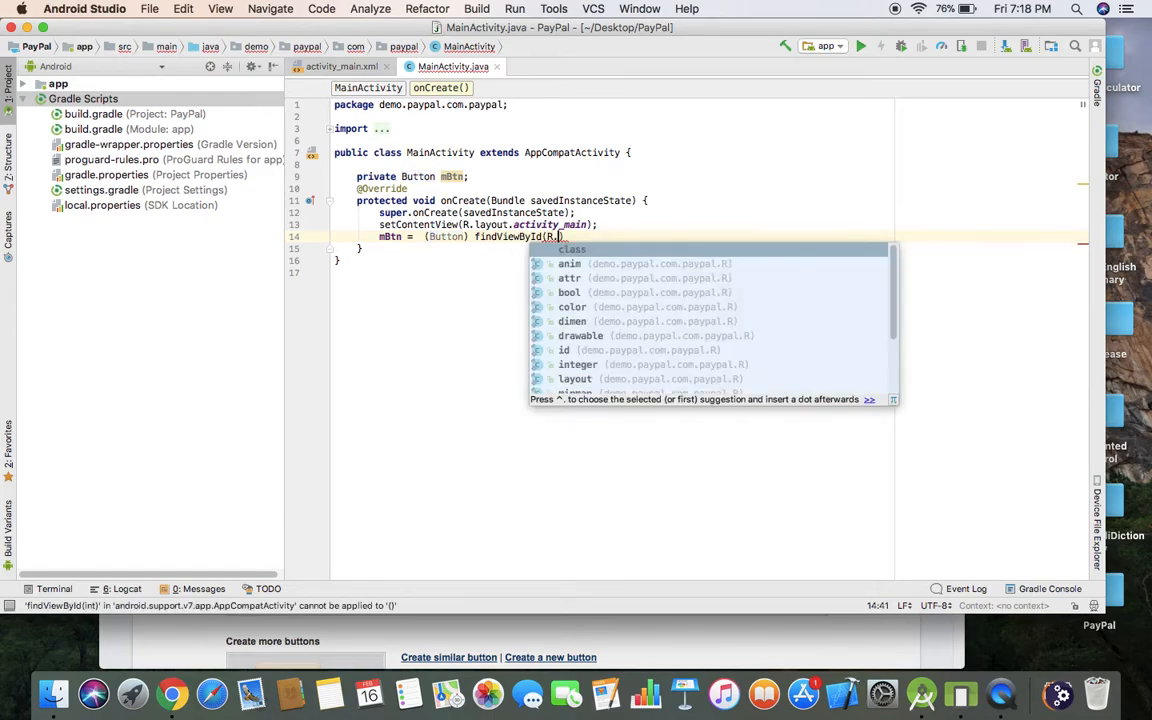
pyautogui.press('Return')
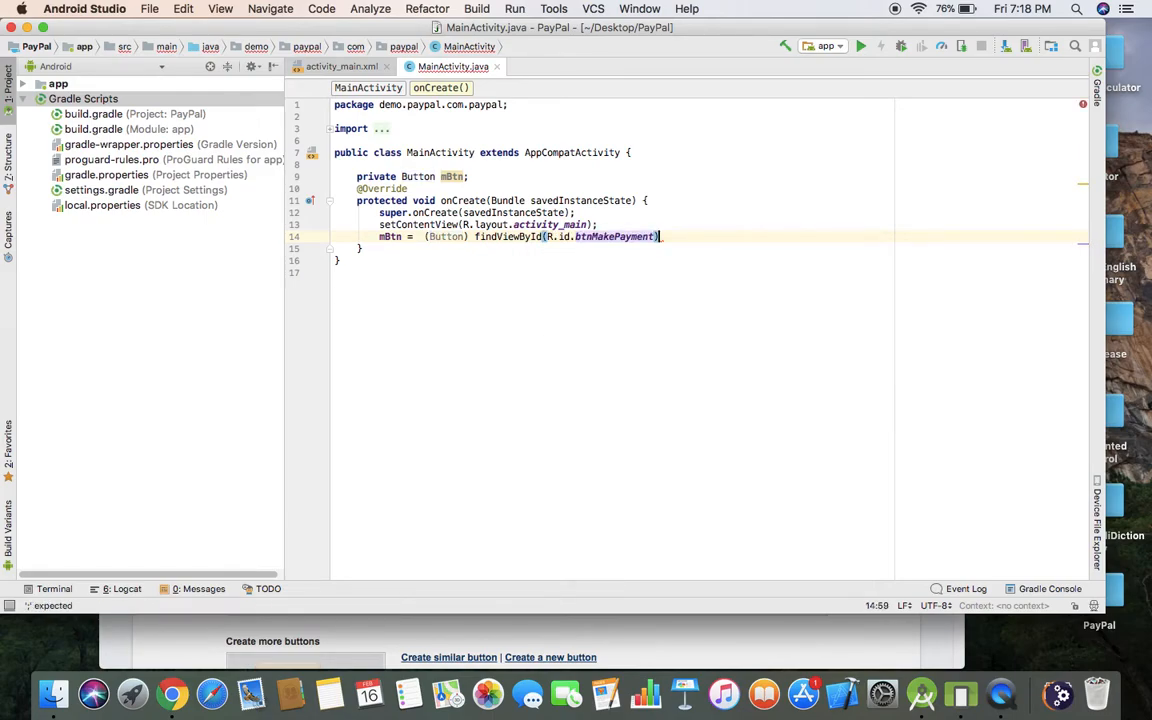
pyautogui.press('End')
pyautogui.write(';')
pyautogui.press('Return')
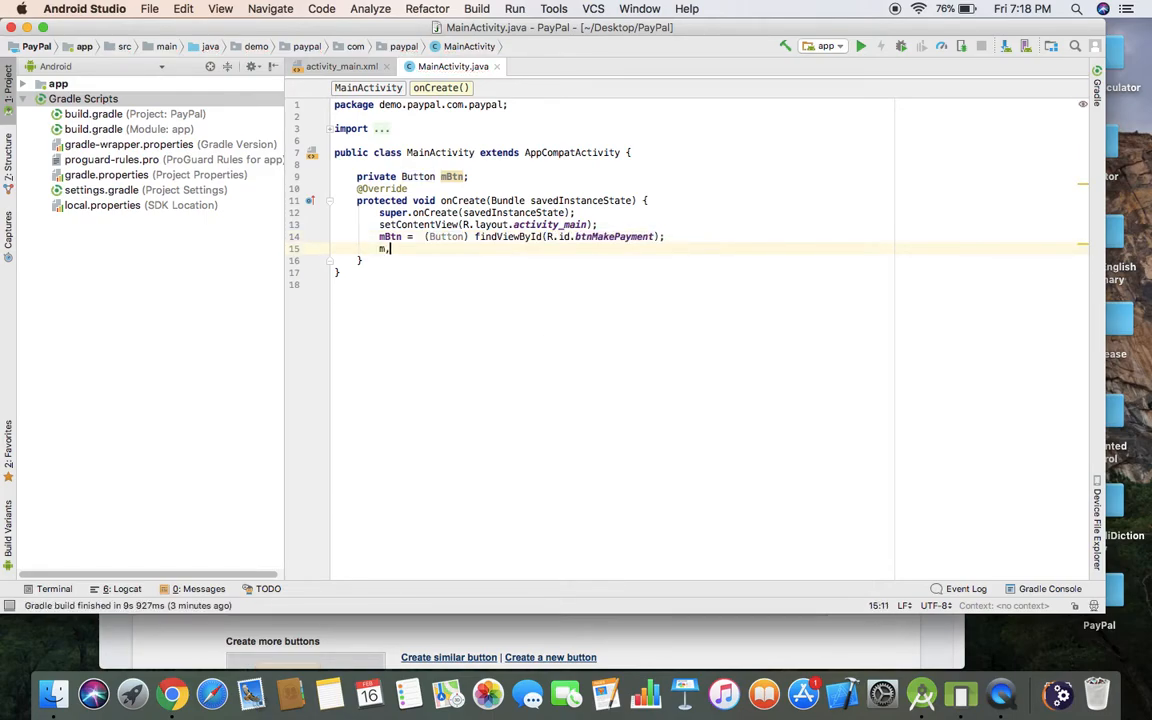
pyautogui.write('Btn')
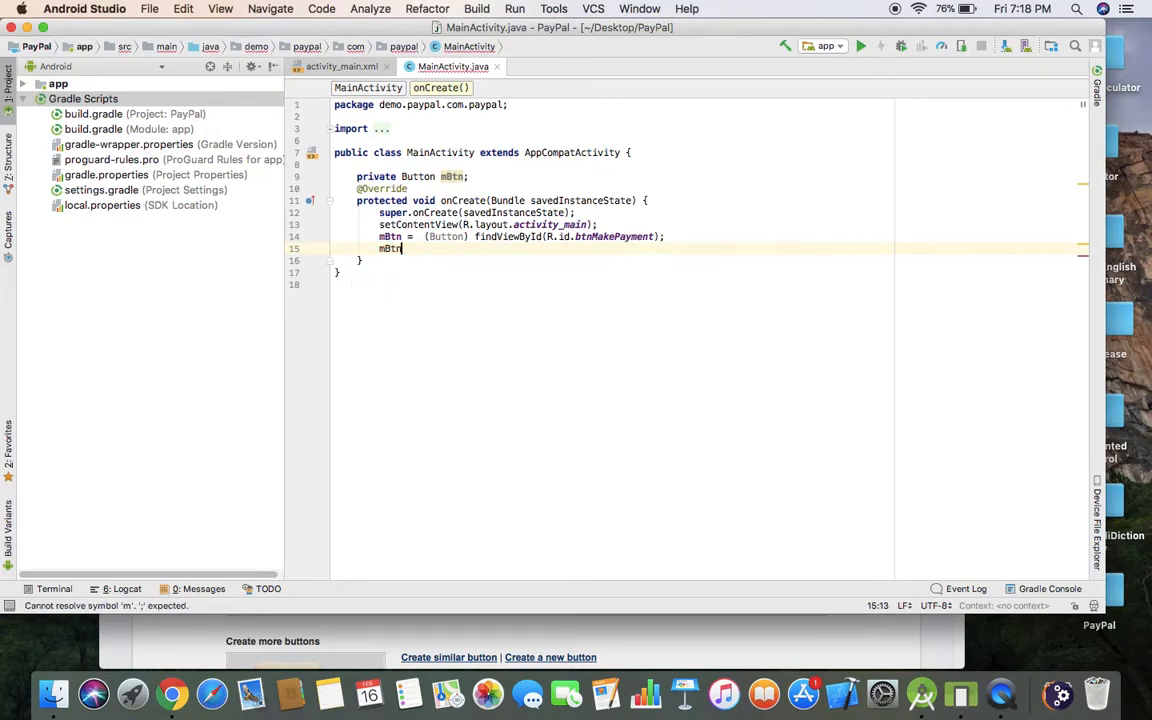
pyautogui.write('.')
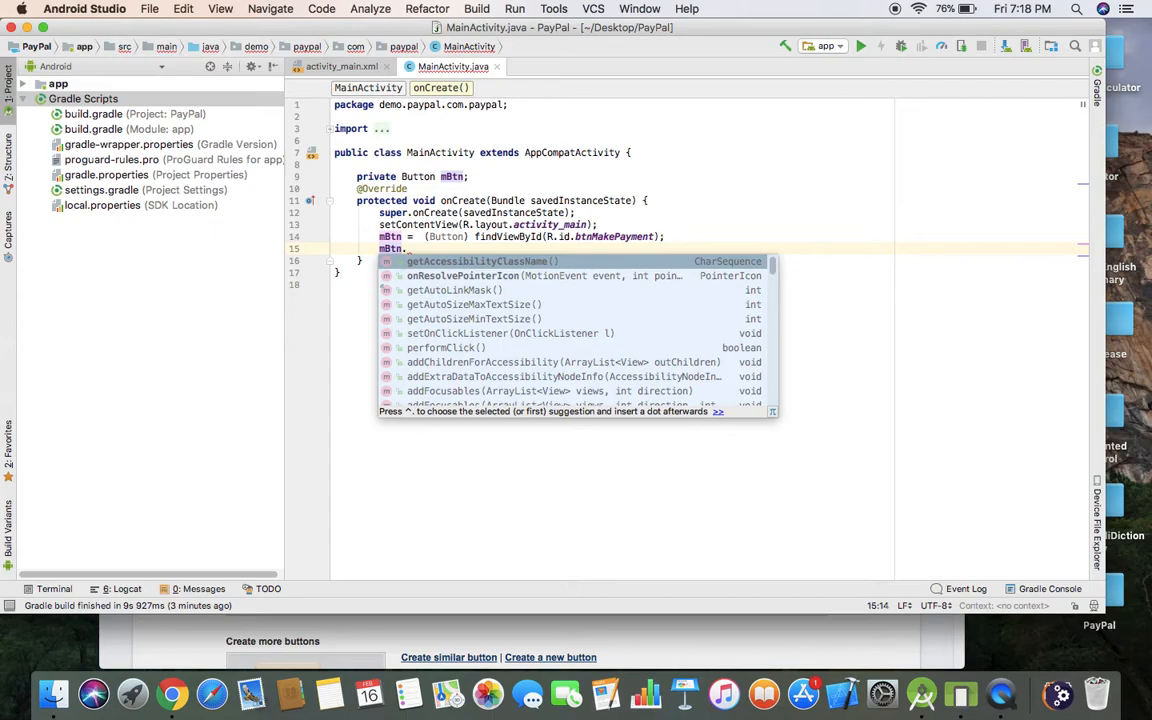
pyautogui.write('setO')
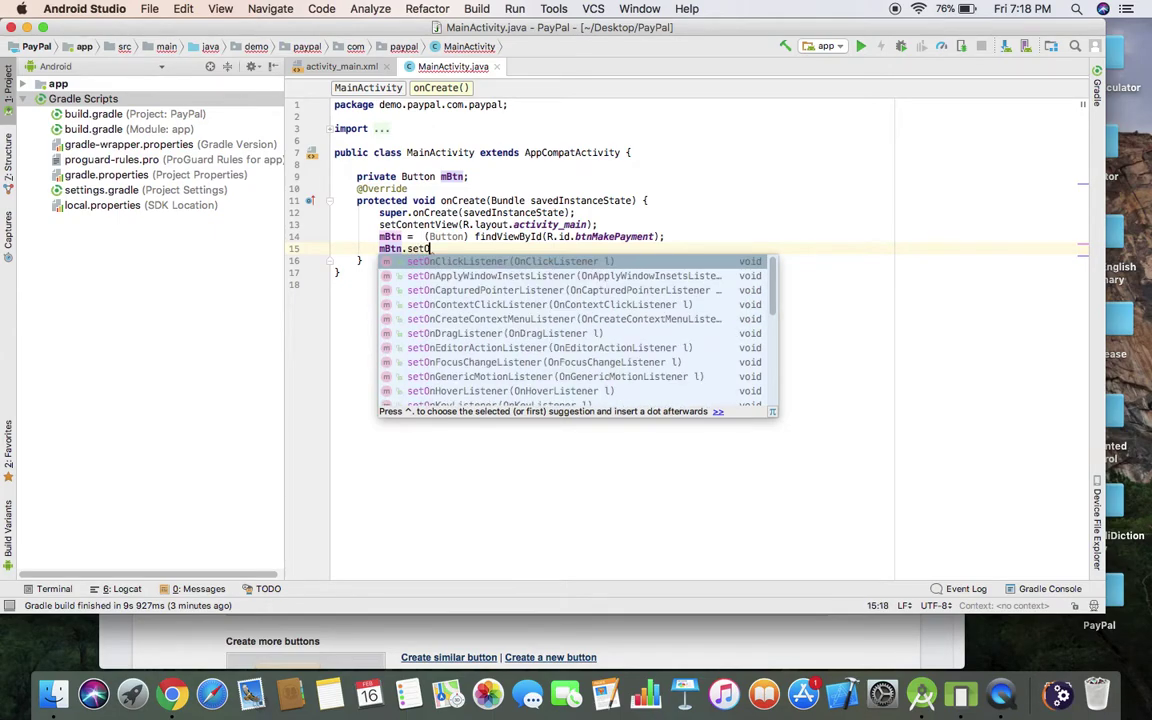
# Step: Attach an empty View.OnClickListener to mBtn
pyautogui.press('Return')
pyautogui.write('new On);')
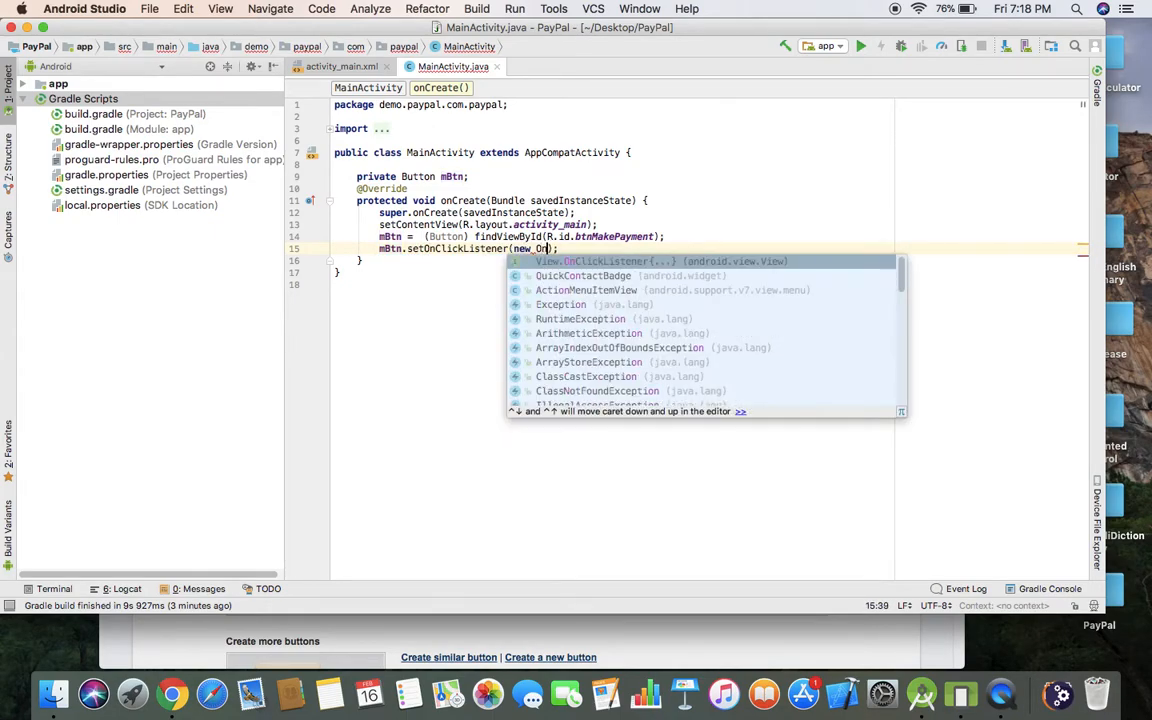
pyautogui.press('Return')
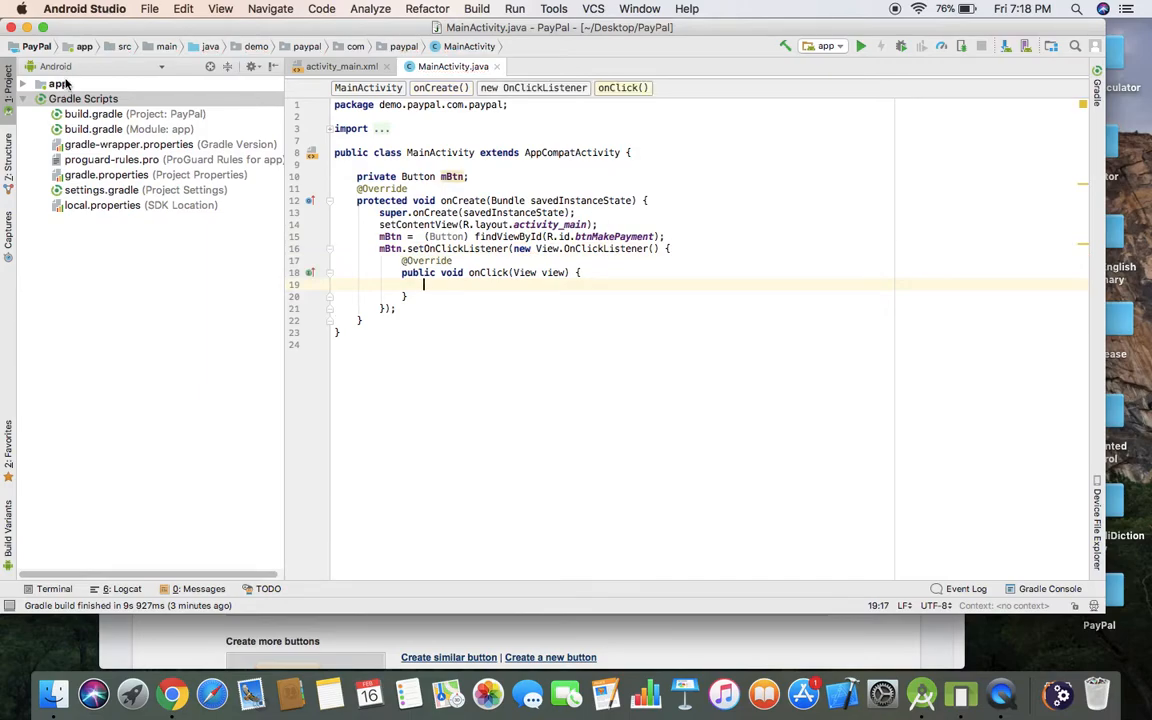
# Step: Create a new Empty Activity named MakePaymentActivity in the app module
pyautogui.rightClick(58, 84)
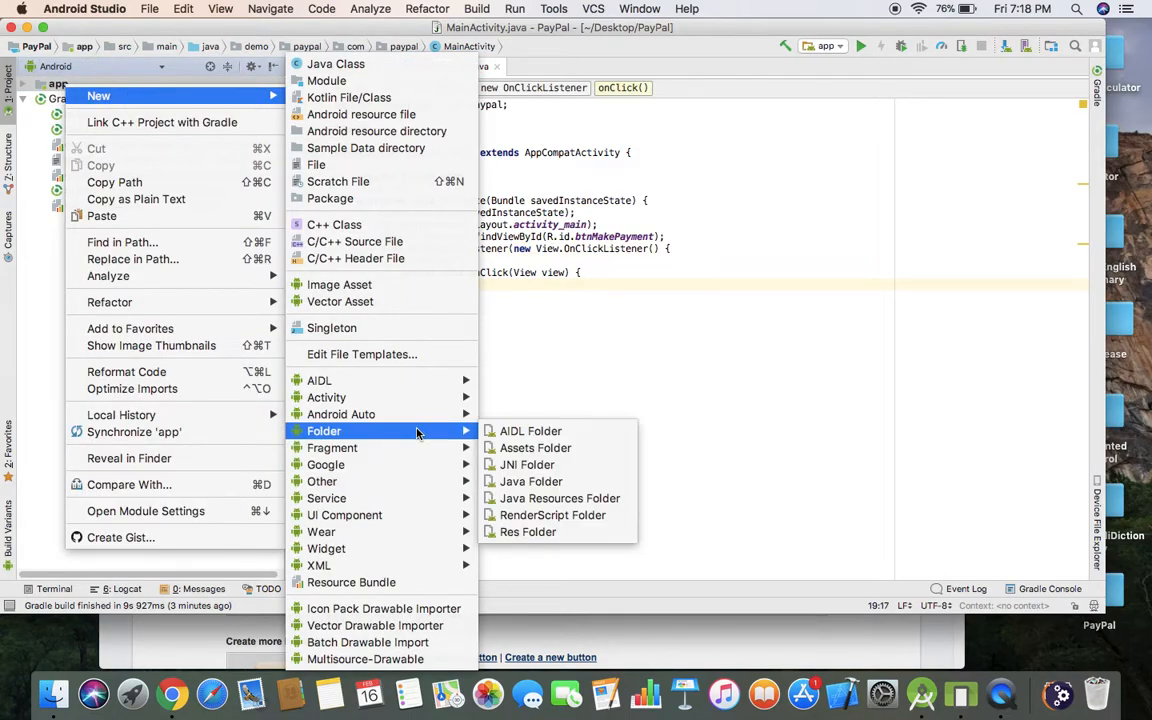
pyautogui.moveTo(326, 397)
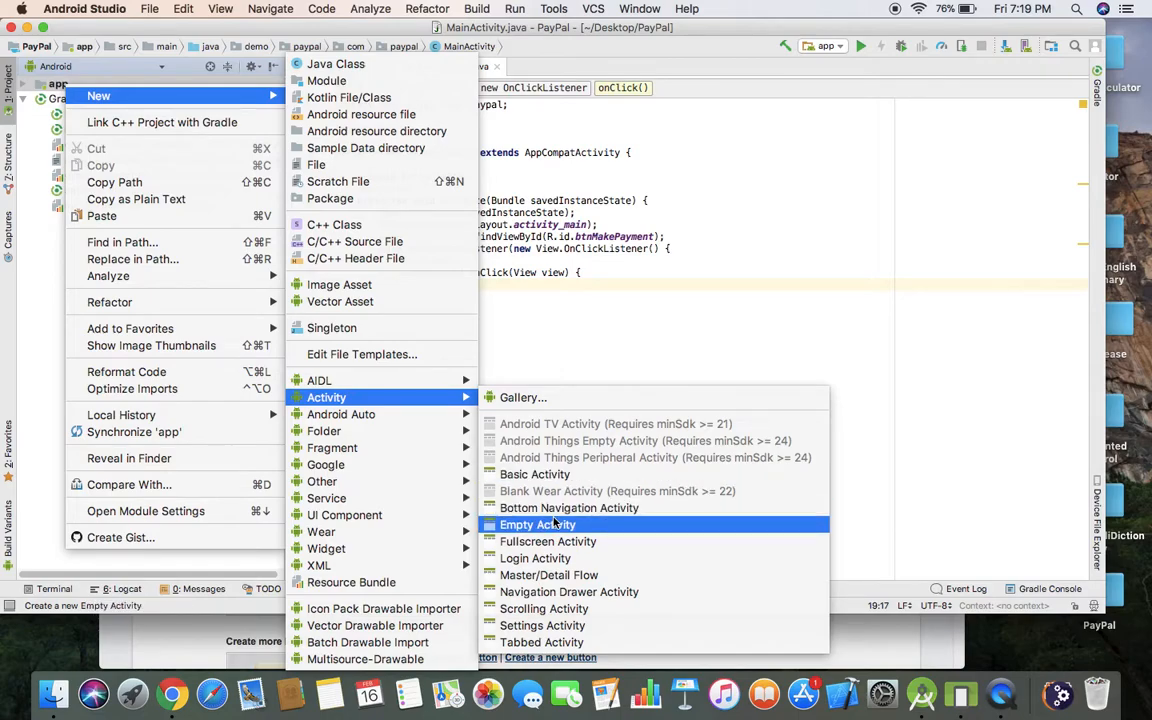
pyautogui.click(553, 523)
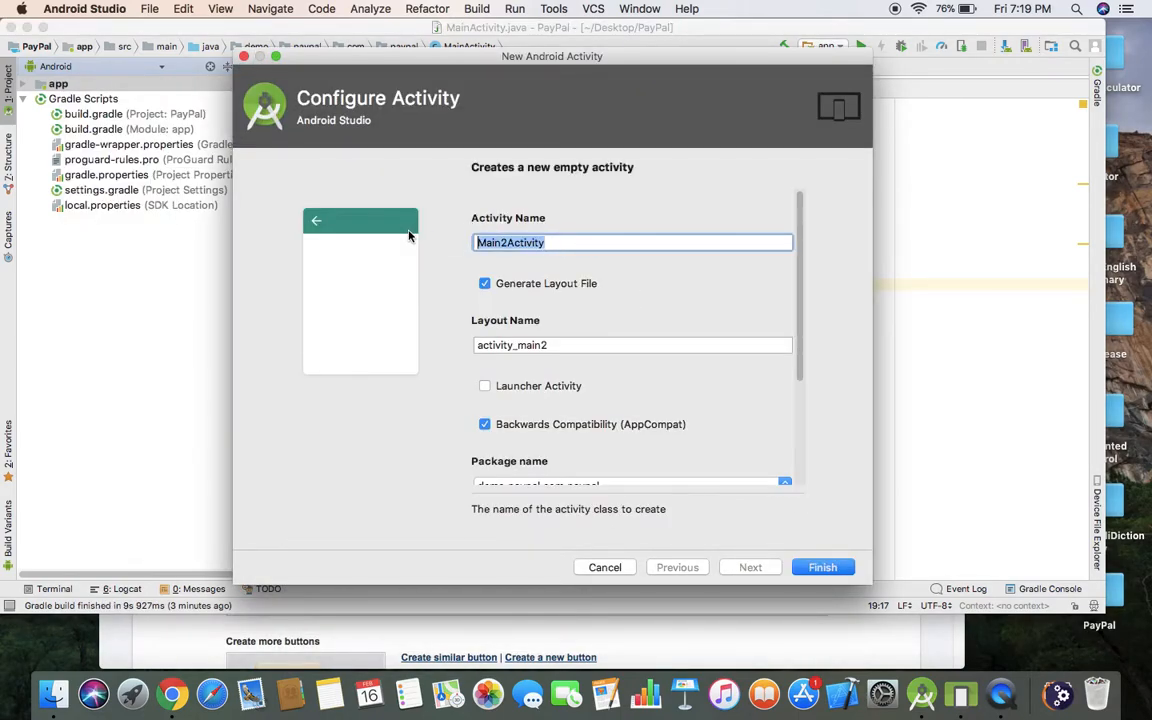
pyautogui.write('MakePay')
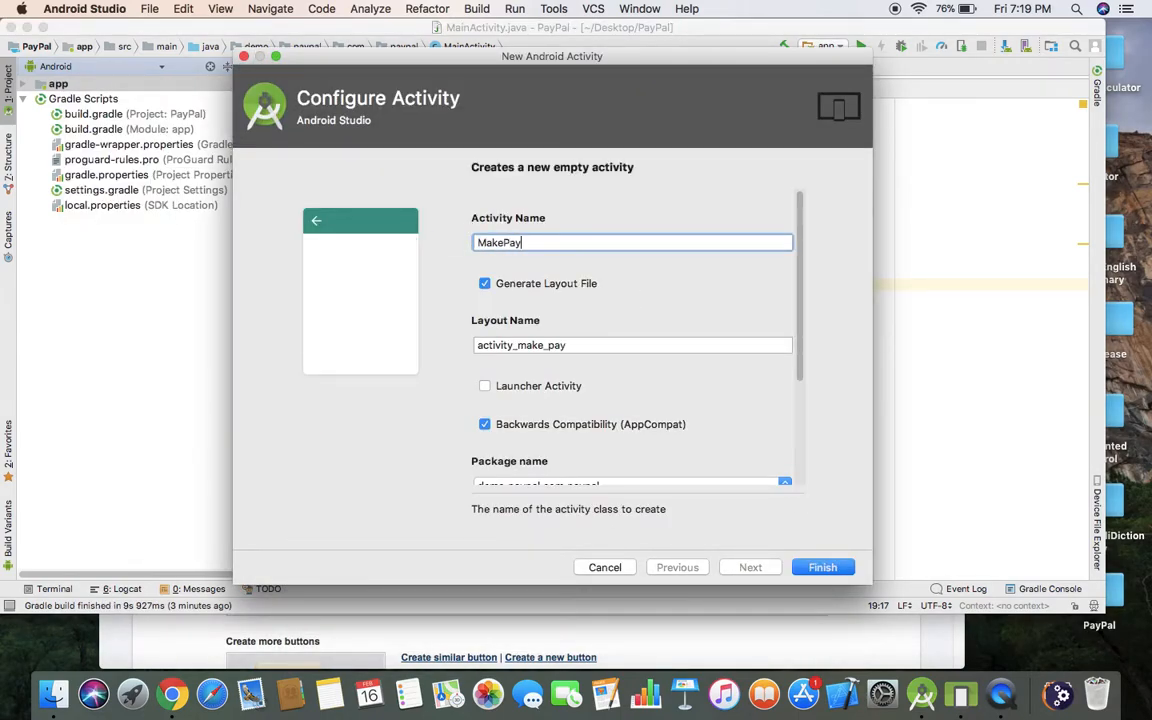
pyautogui.write('ta=')
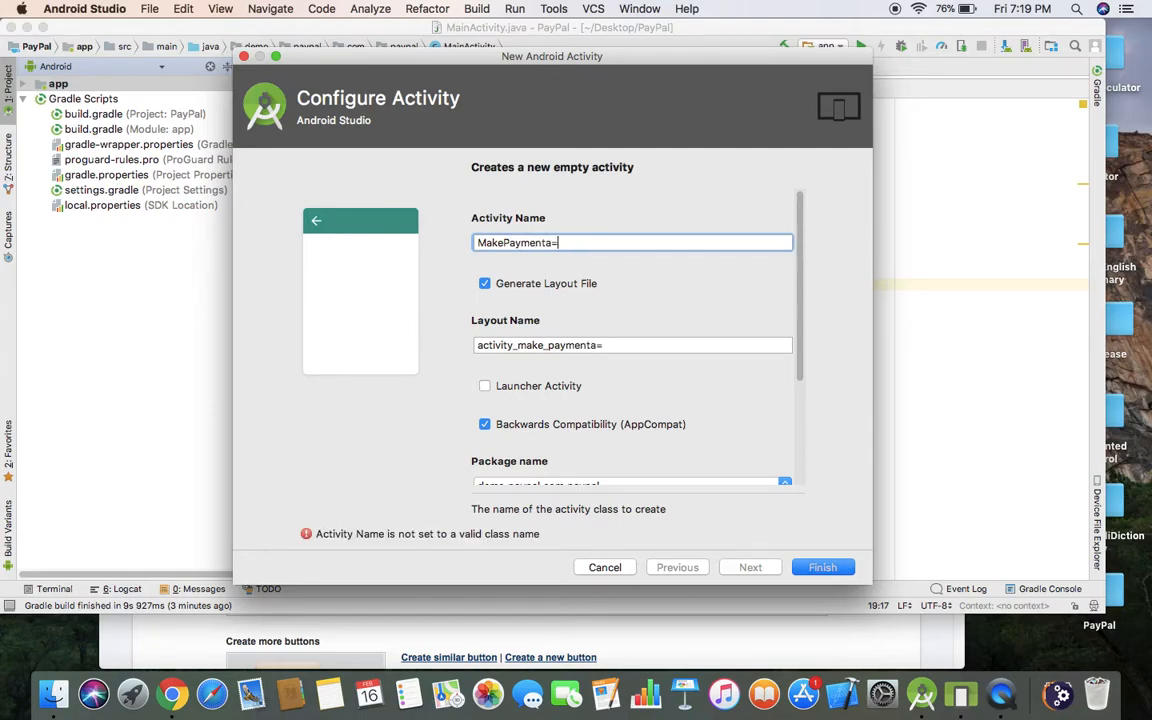
pyautogui.press('BackSpace')
pyautogui.press('BackSpace')
pyautogui.write('Activity')
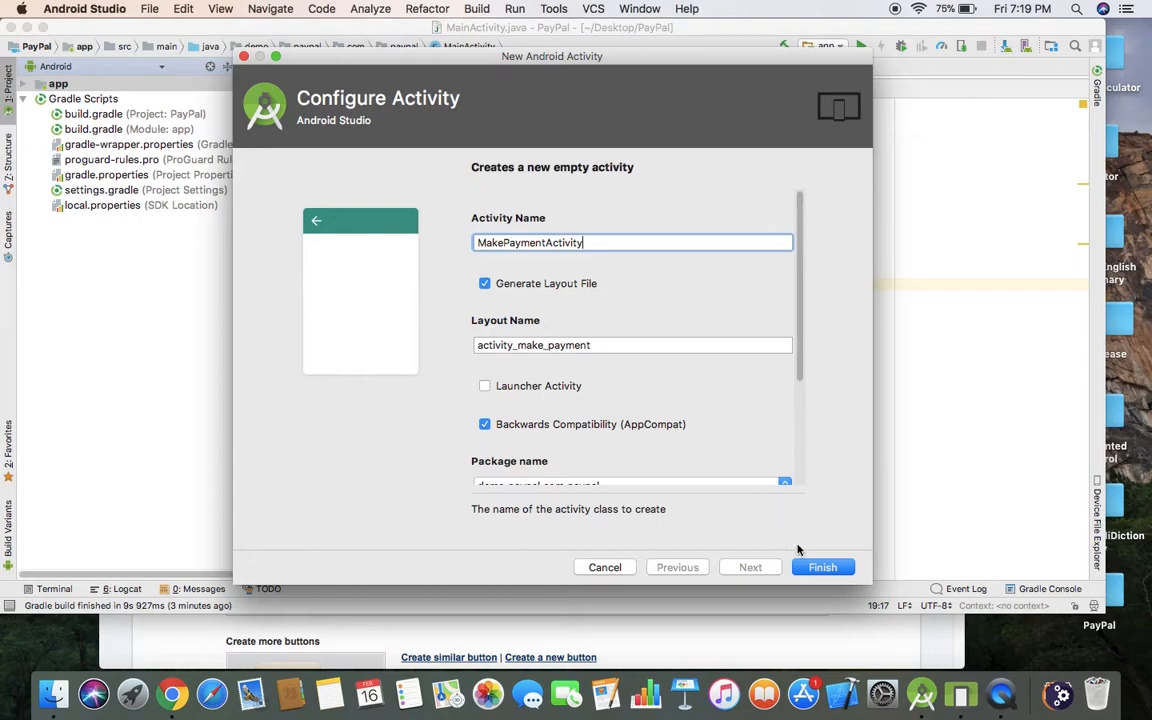
pyautogui.click(822, 567)
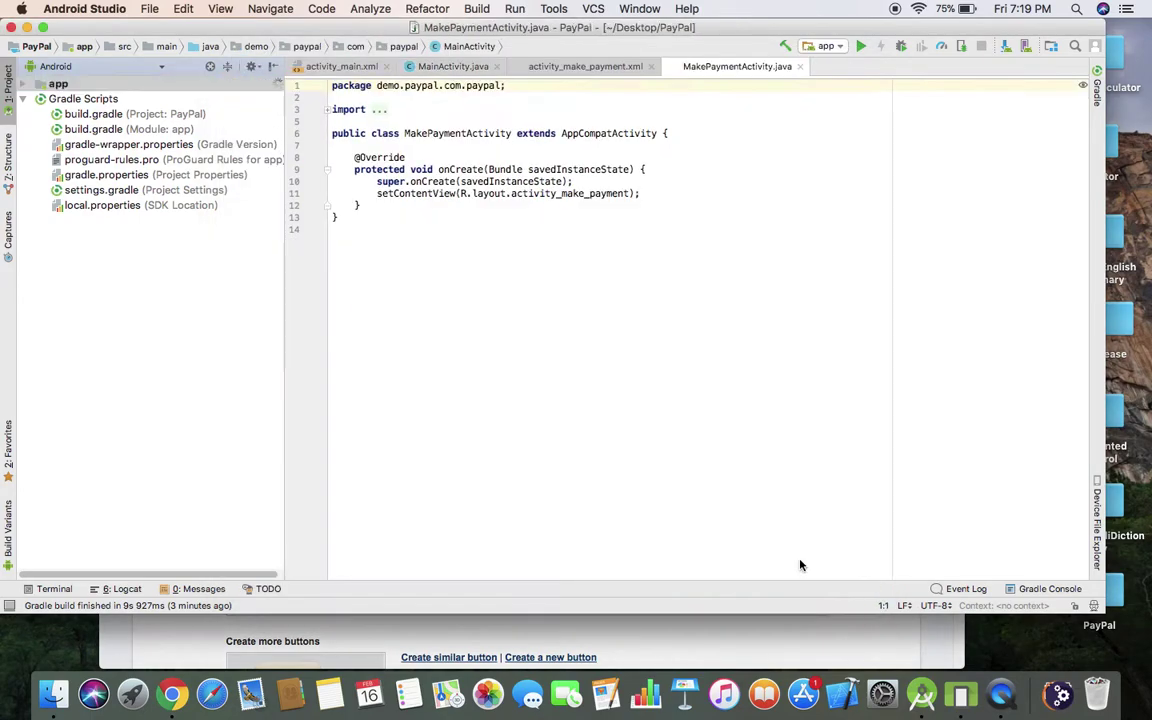
# Step: Change activity_make_payment.xml's root from ConstraintLayout to RelativeLayout
pyautogui.click(597, 67)
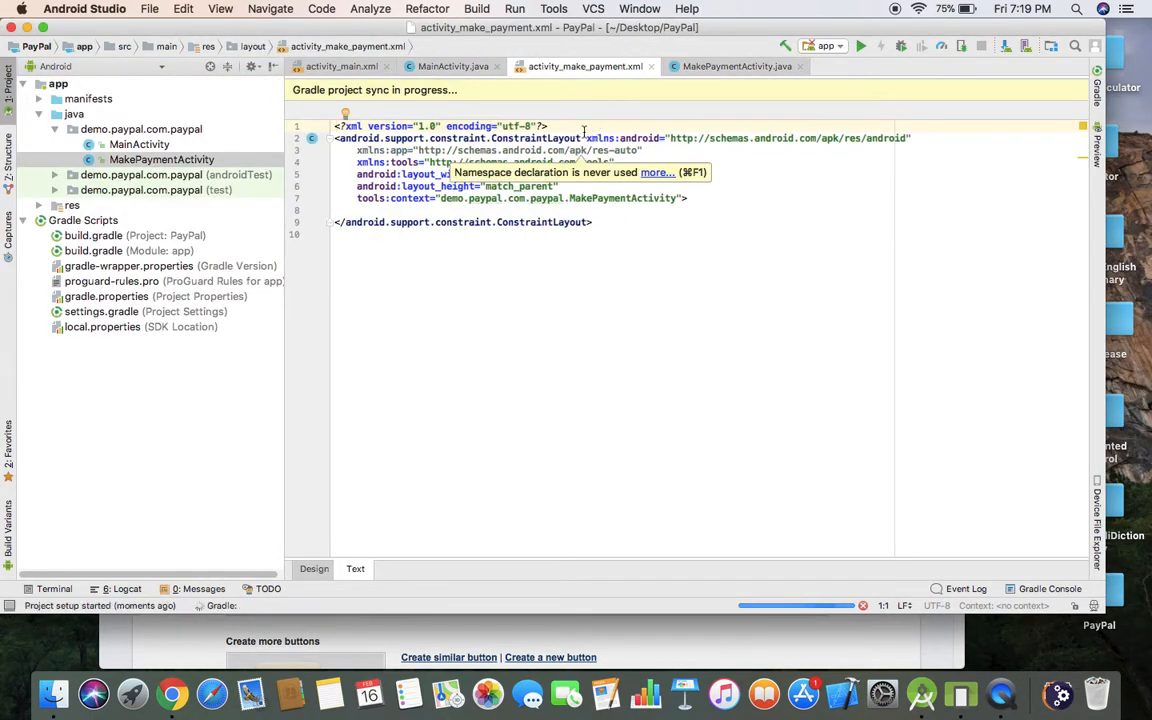
pyautogui.moveTo(581, 138)
pyautogui.mouseDown()
pyautogui.moveTo(358, 137)
pyautogui.moveTo(341, 115)
pyautogui.mouseUp()
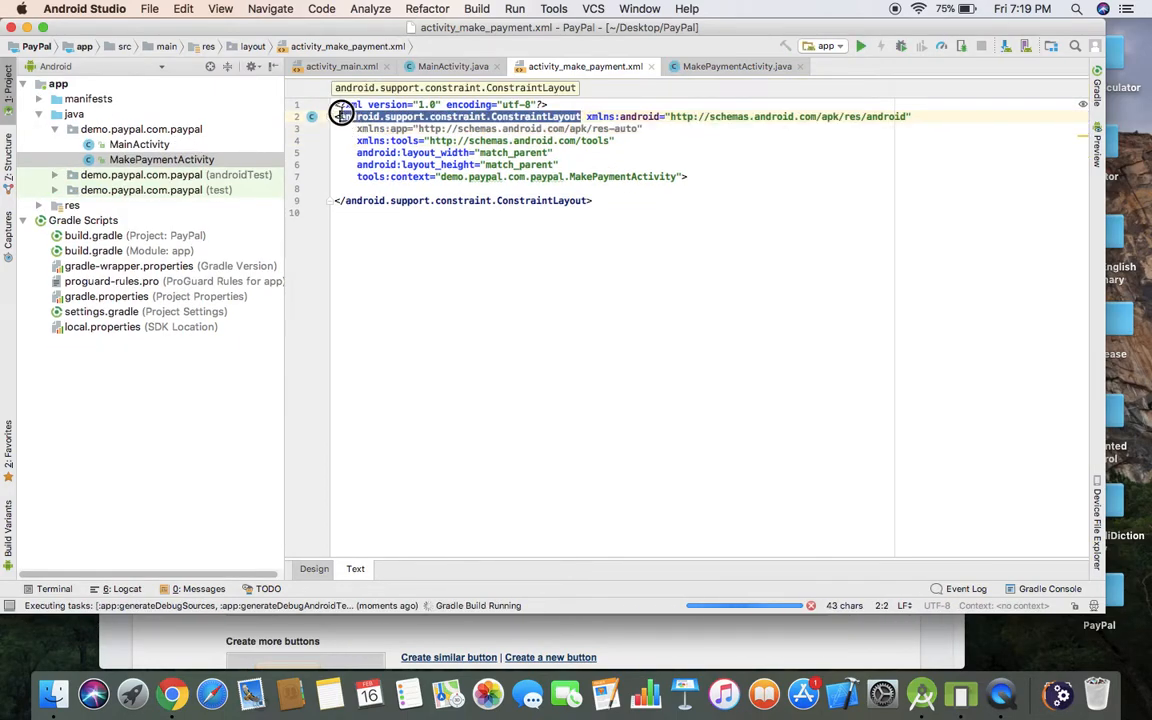
pyautogui.write('Re')
pyautogui.press('Return')
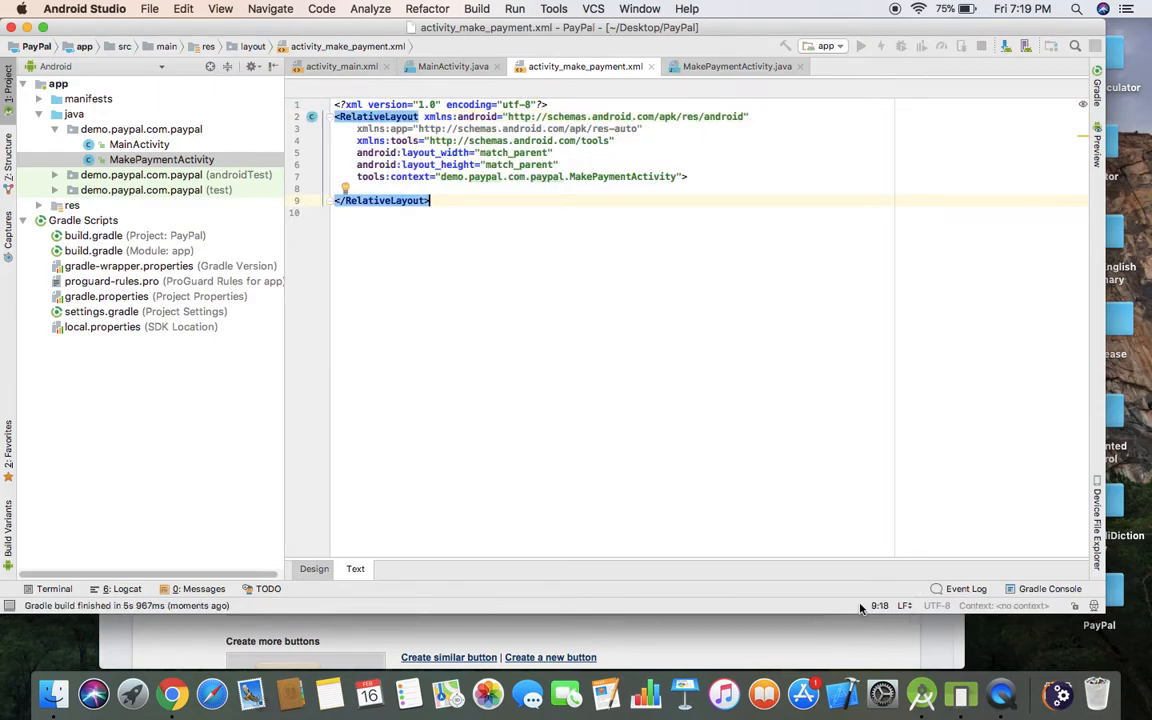
pyautogui.click(335, 188)
# Step: In Design view, drop a centred ProgressBar and a full-screen WebView onto the layout
pyautogui.click(314, 568)
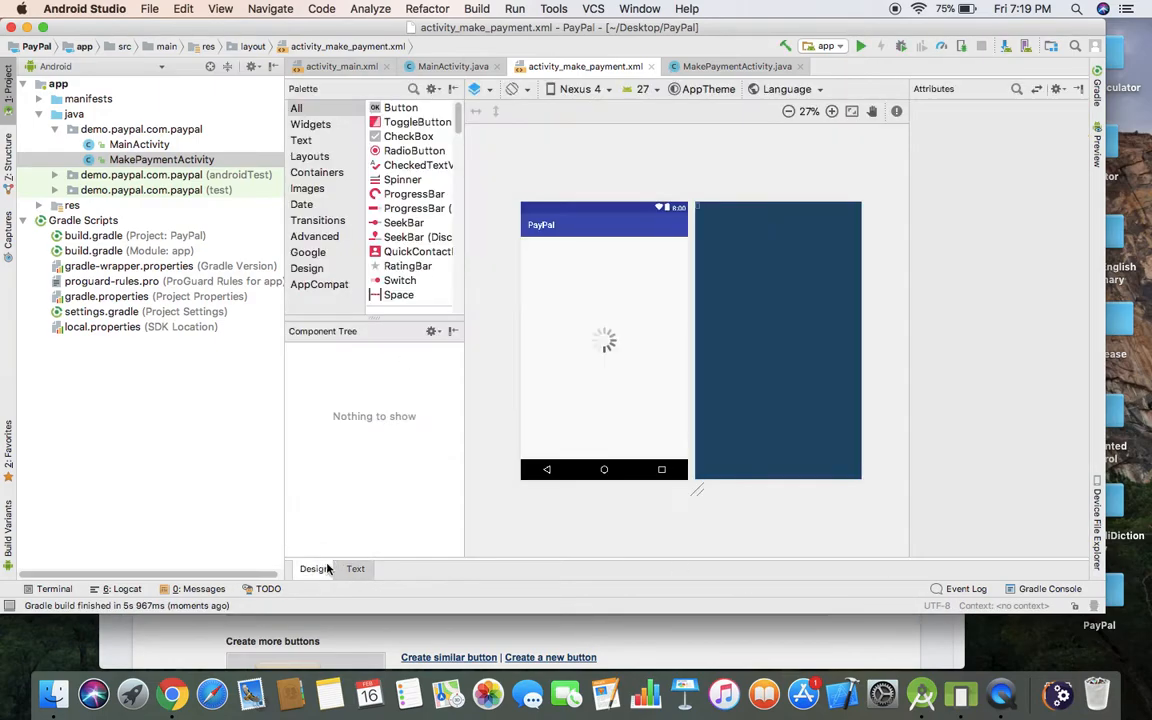
pyautogui.moveTo(400, 194); pyautogui.dragTo(608, 350)
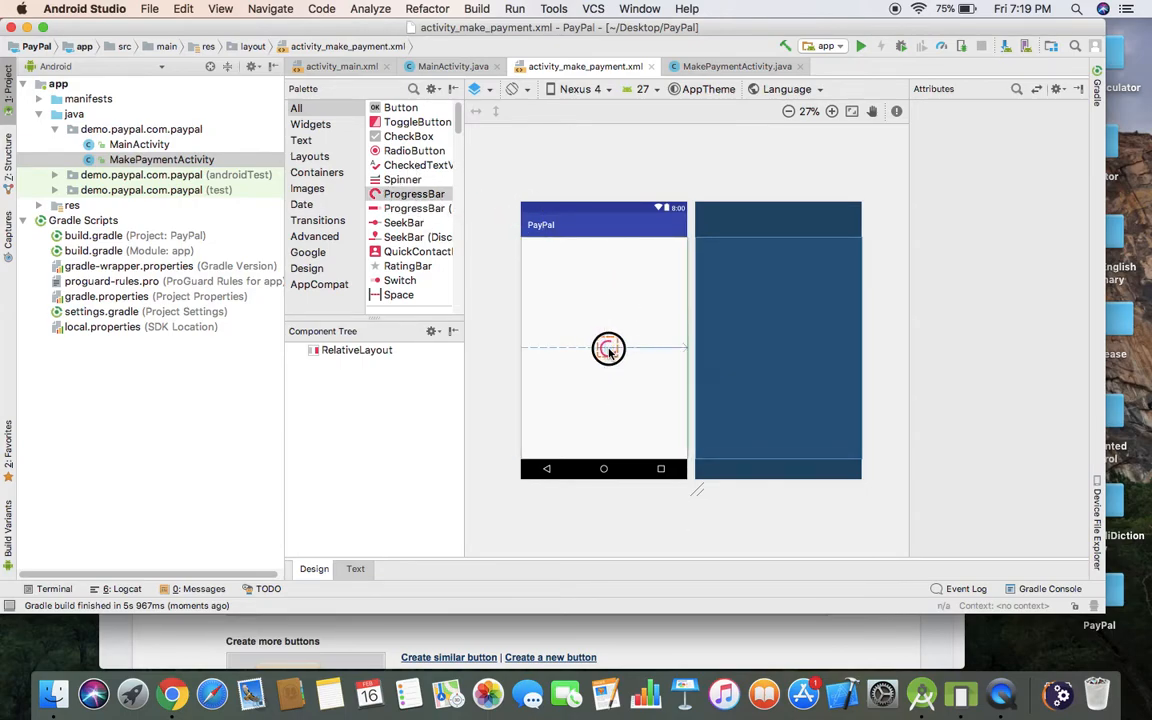
pyautogui.moveTo(608, 350); pyautogui.dragTo(604, 347)
pyautogui.click(414, 90)
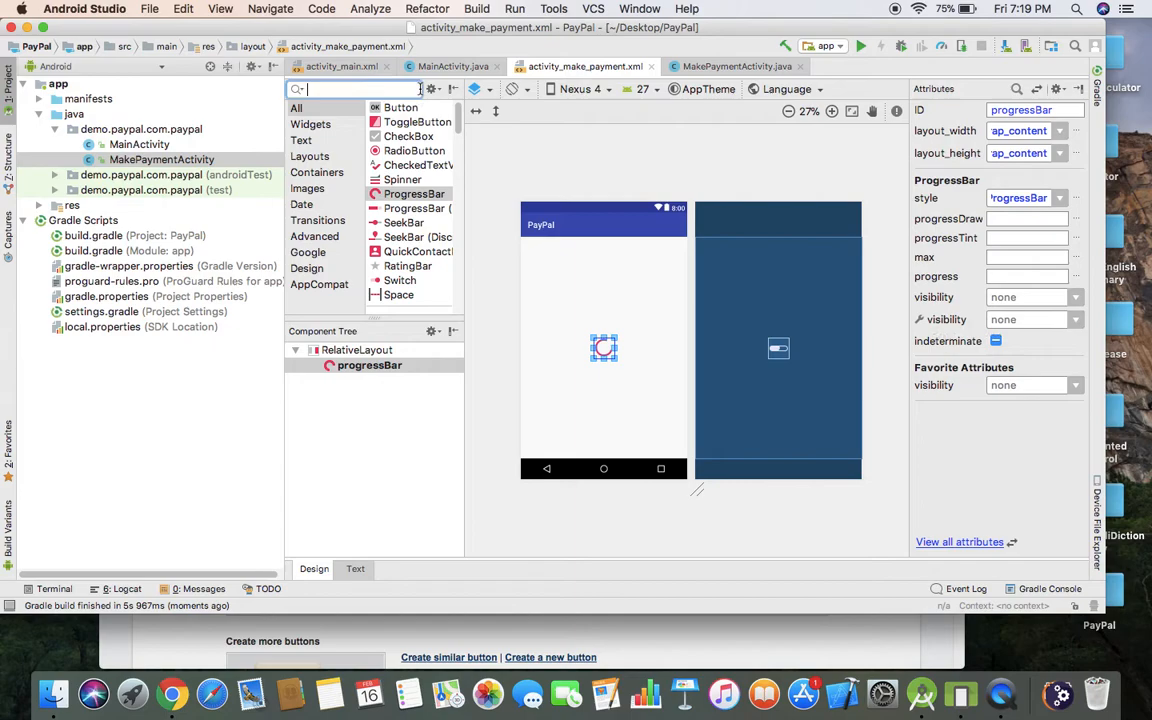
pyautogui.write('we')
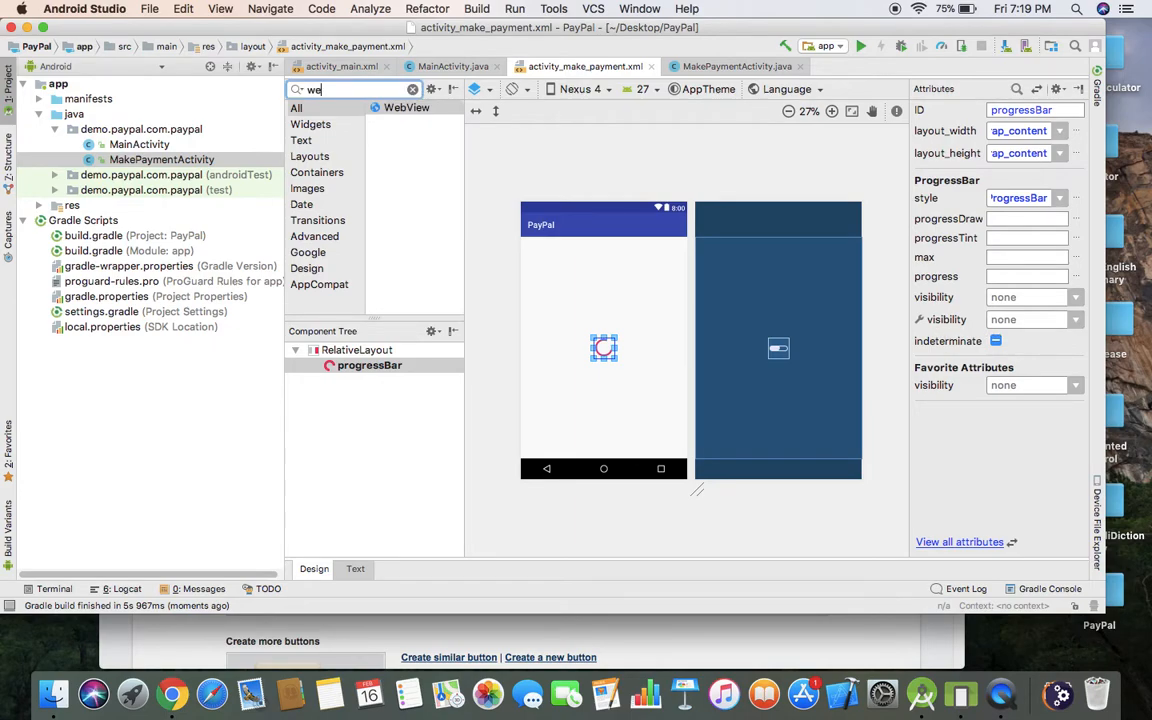
pyautogui.moveTo(427, 110); pyautogui.dragTo(533, 250)
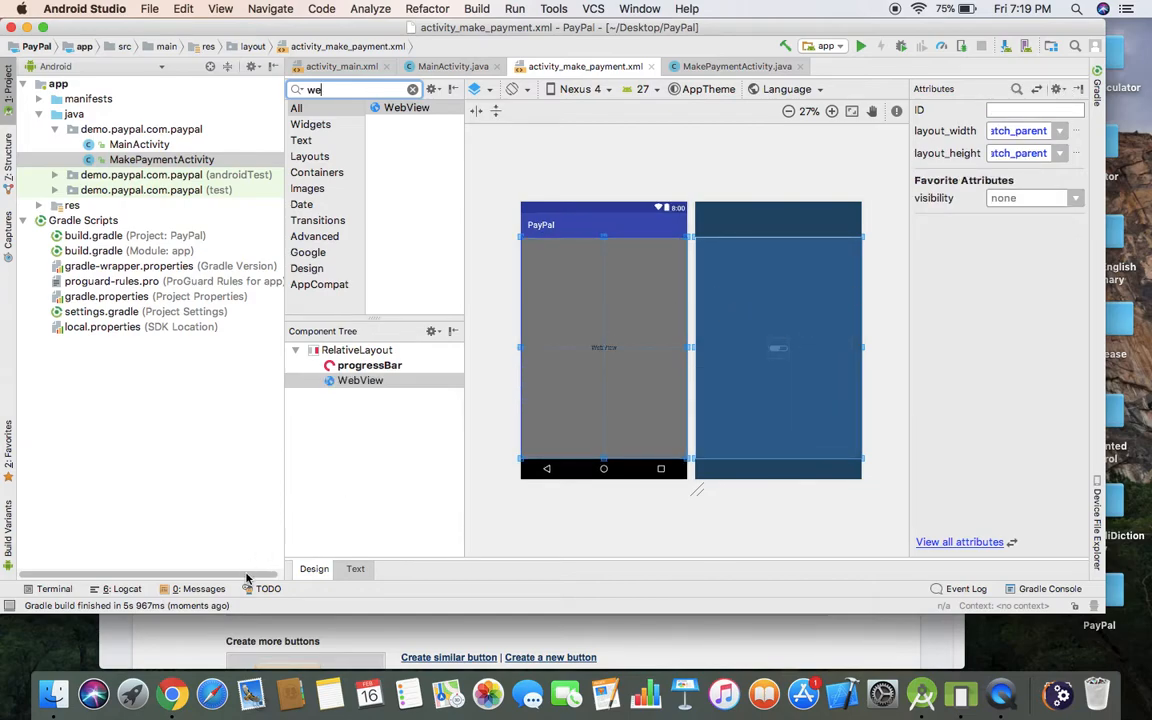
# Step: In Text view, give the WebView the id @+id/mWebView
pyautogui.click(355, 569)
pyautogui.click(611, 333)
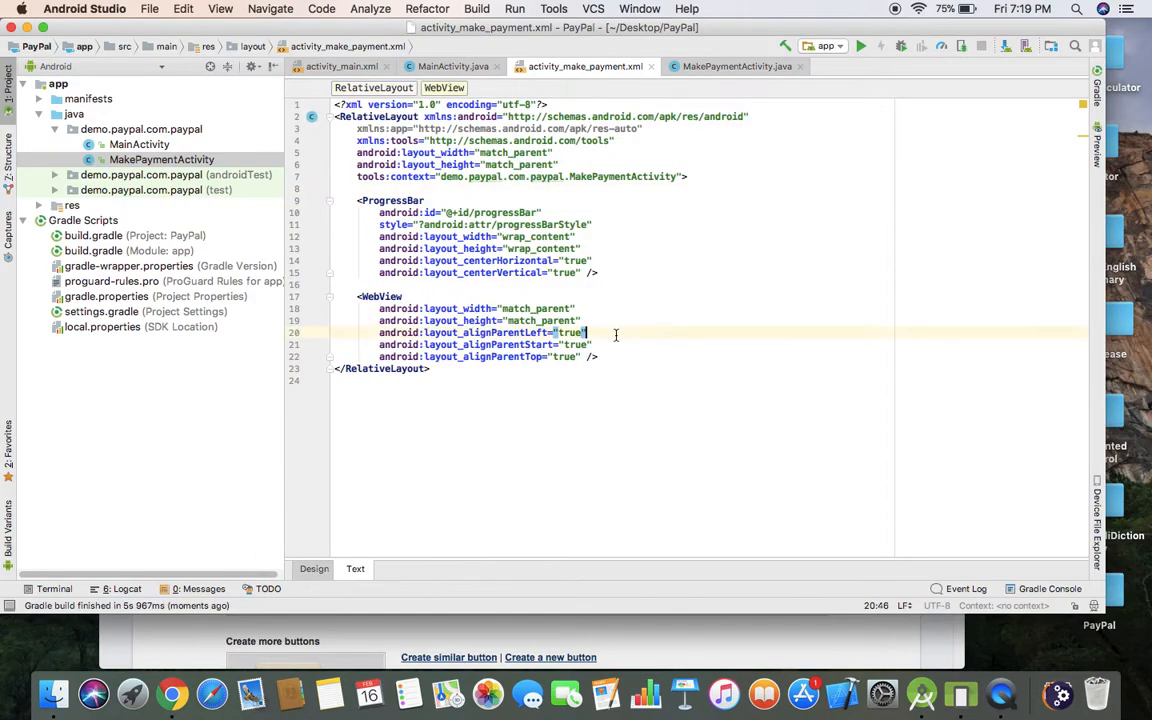
pyautogui.press('Return')
pyautogui.write('id')
pyautogui.press('Return')
pyautogui.press('Return')
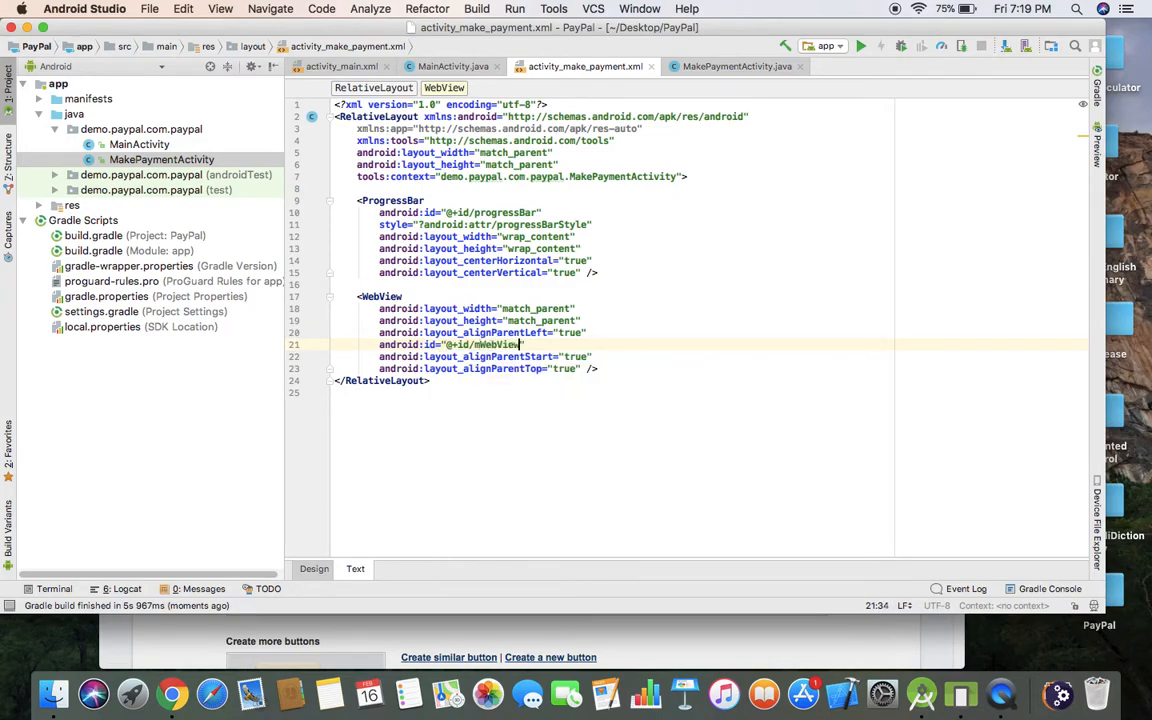
pyautogui.moveTo(537, 212); pyautogui.dragTo(475, 213)
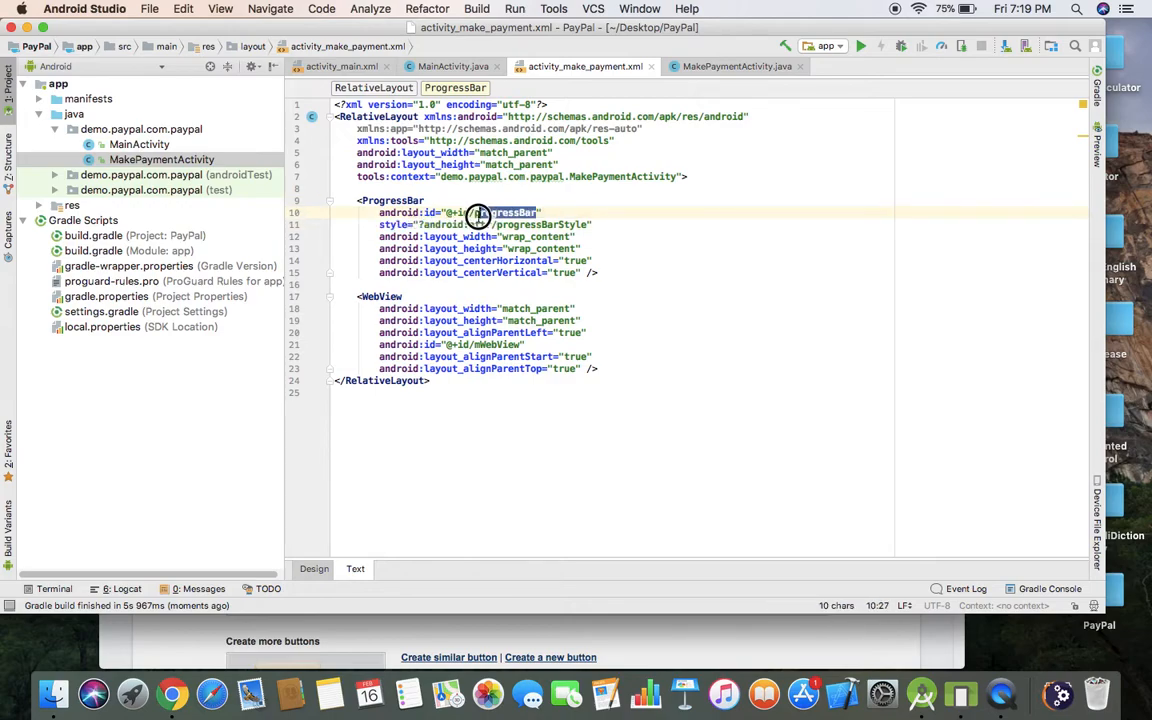
# Step: Declare private WebView mWebView and private ProgressBar mProgress fields in MakePaymentActivity
pyautogui.click(725, 66)
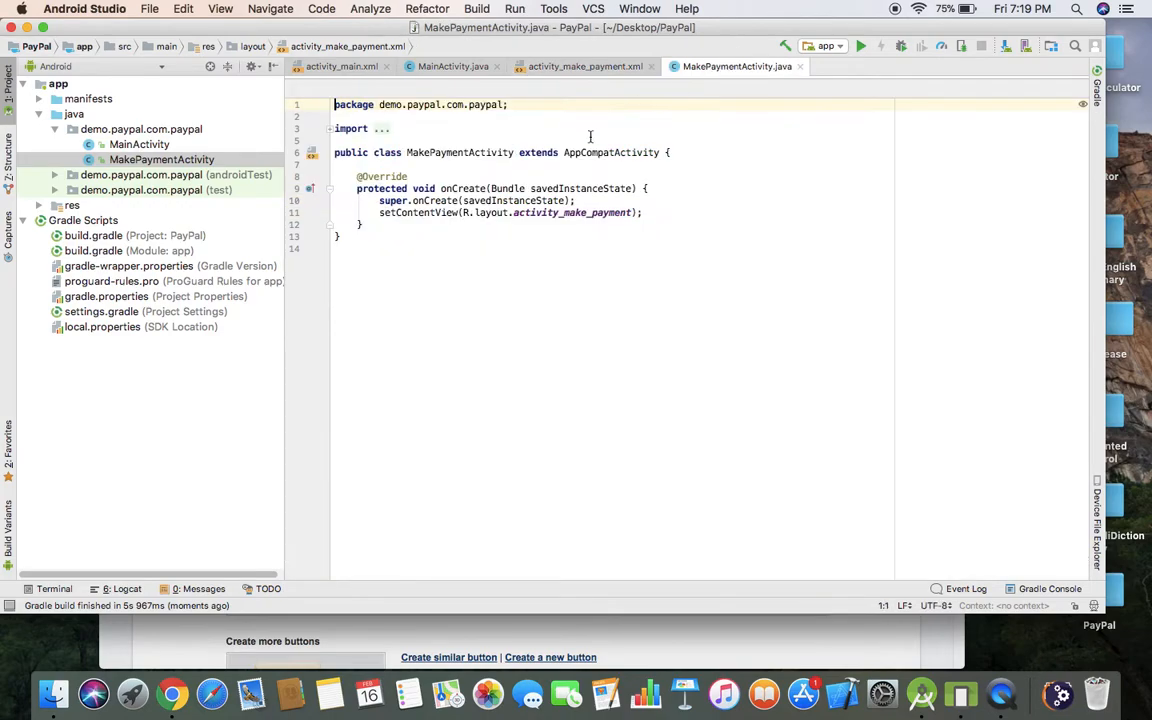
pyautogui.press('Return')
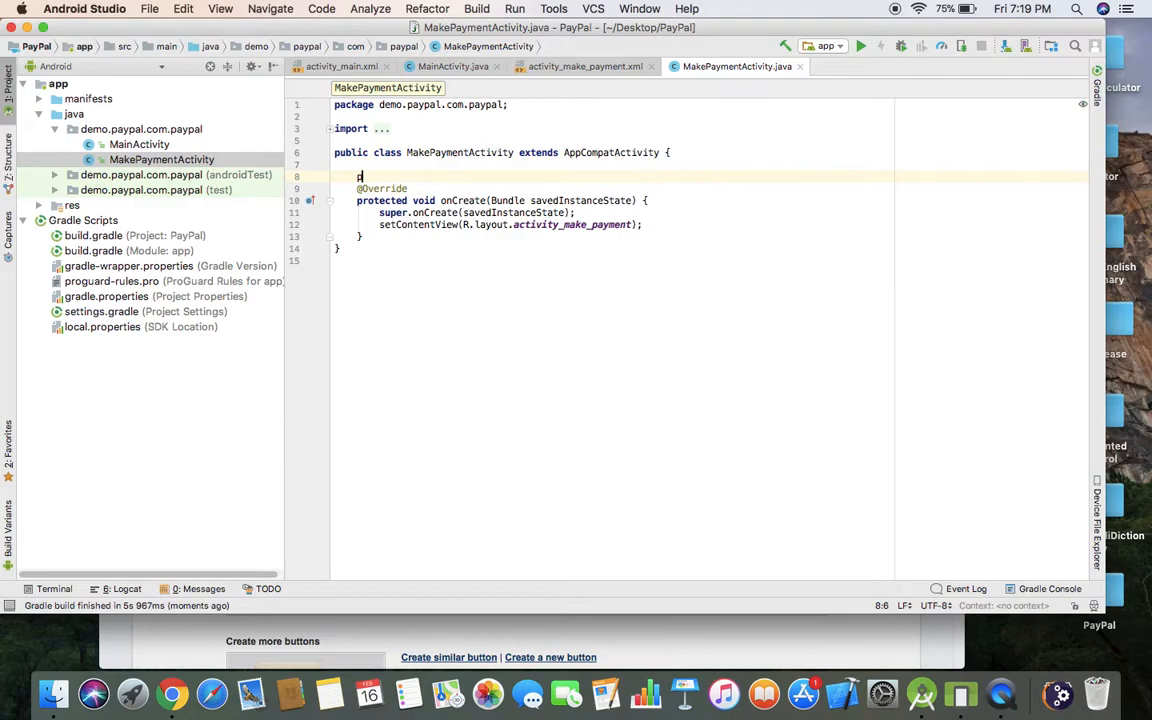
pyautogui.write('private We')
pyautogui.press('Return')
pyautogui.write('m')
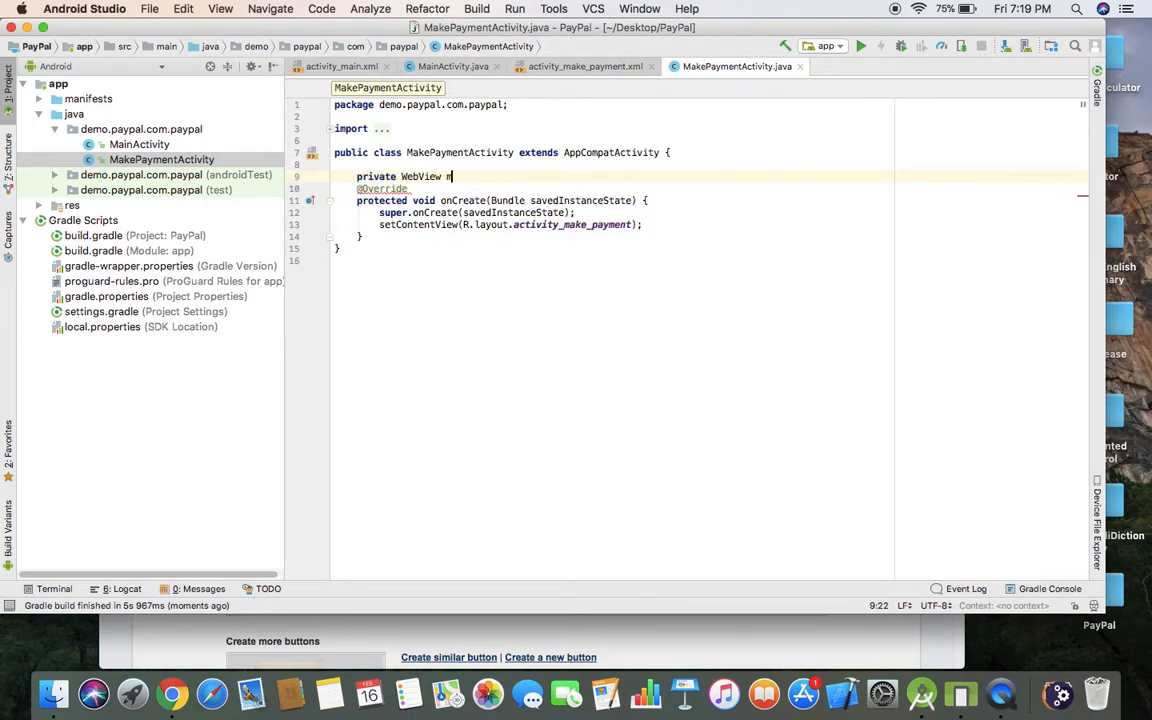
pyautogui.write('WebView')
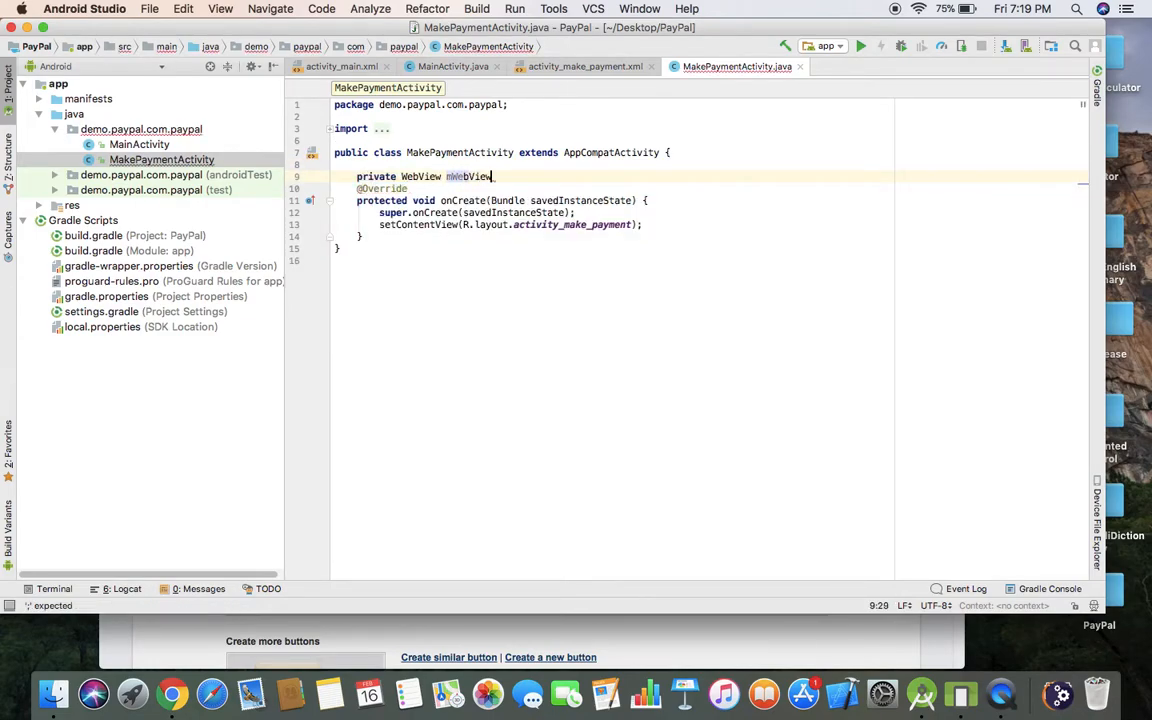
pyautogui.write(';')
pyautogui.press('Return')
pyautogui.write('p')
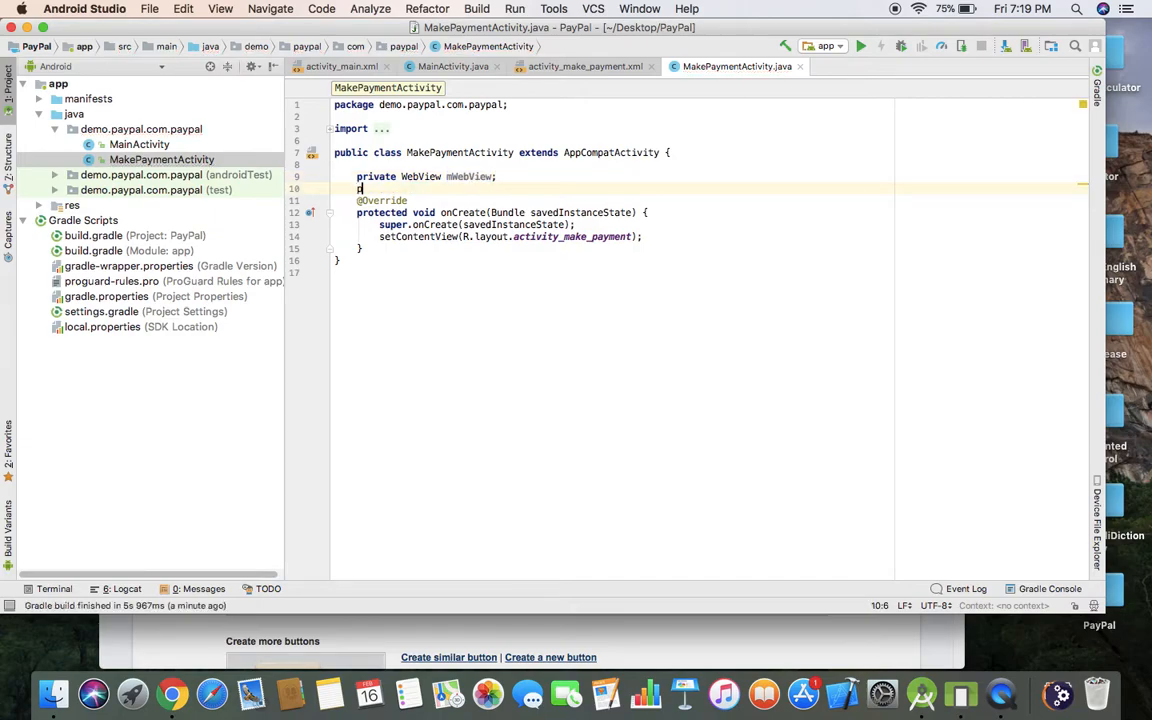
pyautogui.write('rivate Prog')
pyautogui.press('Return')
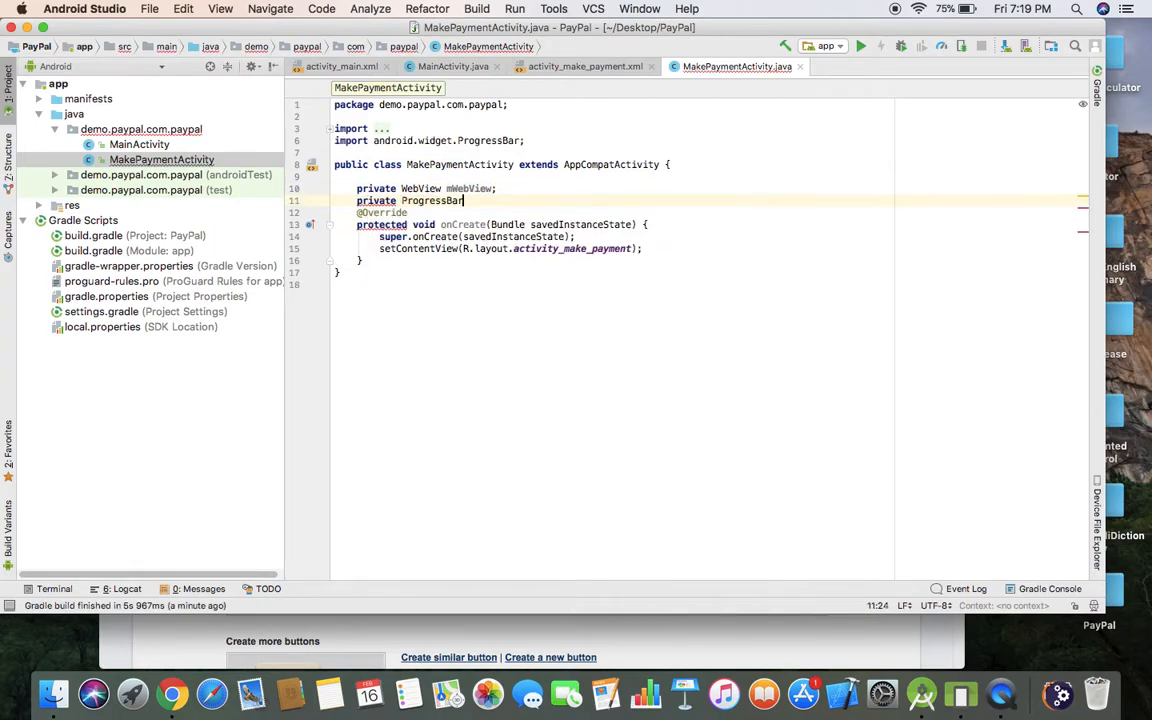
pyautogui.write('mProgress')
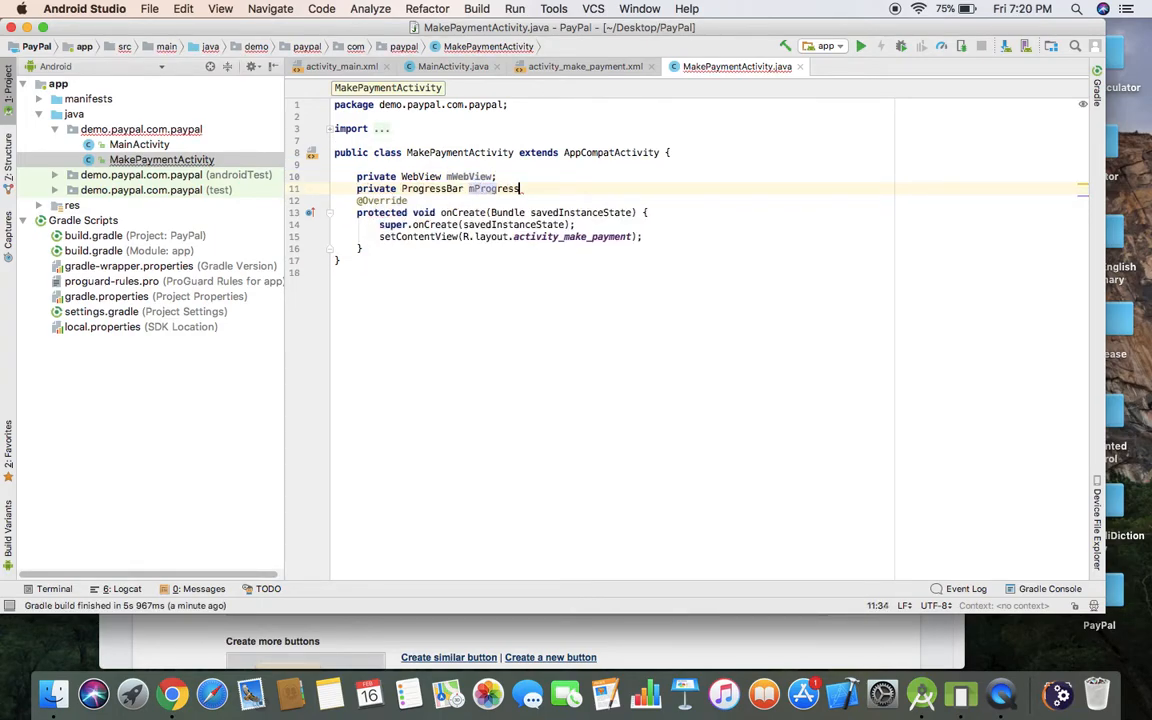
pyautogui.write(';')
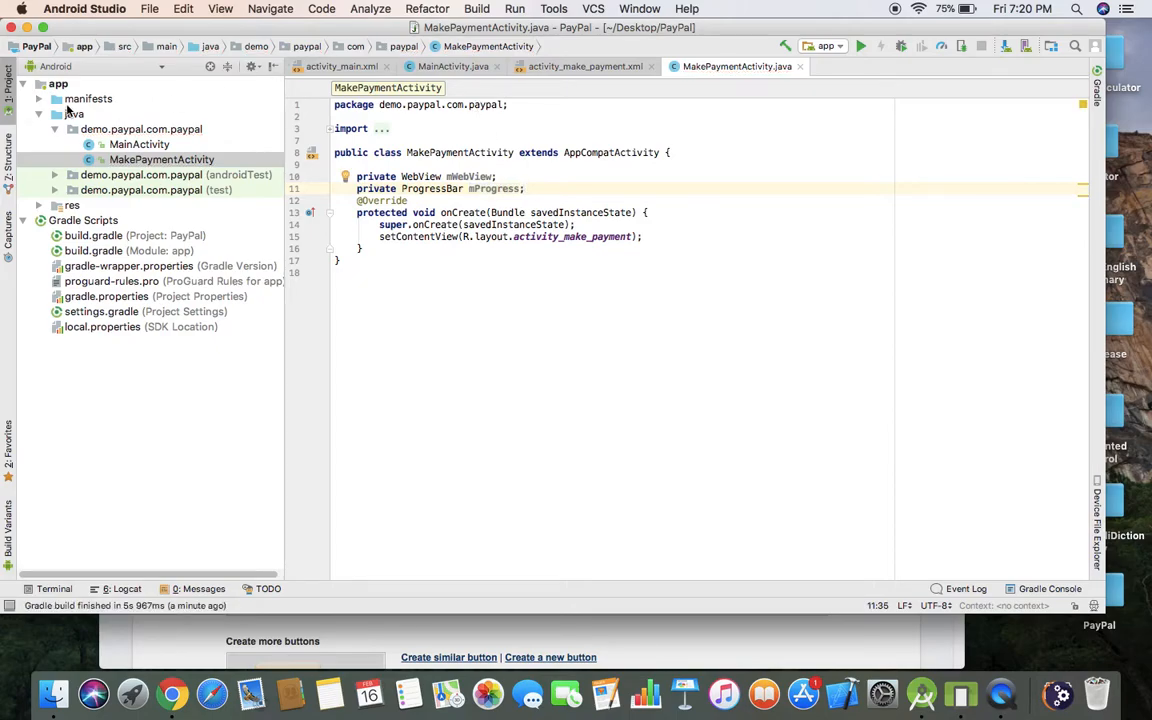
# Step: Add the android.permission.INTERNET uses-permission to AndroidManifest.xml and return to MakePaymentActivity
pyautogui.click(42, 99)
pyautogui.doubleClick(120, 113)
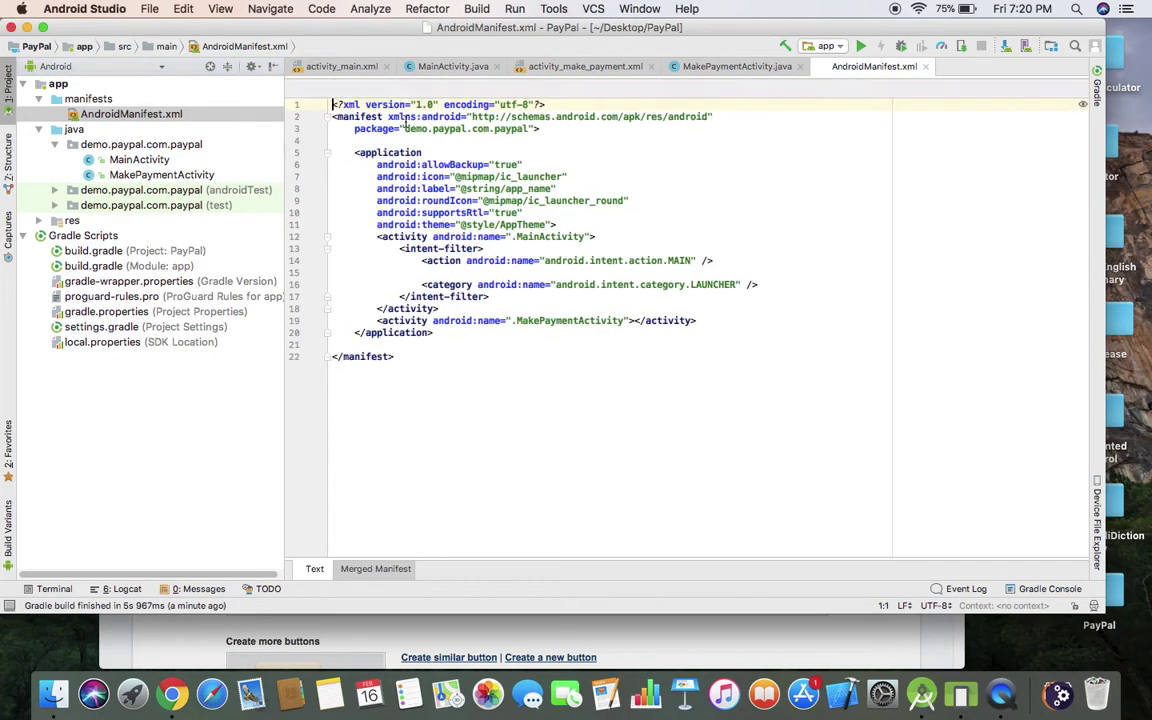
pyautogui.click(390, 142)
pyautogui.write('<us')
pyautogui.press('Return')
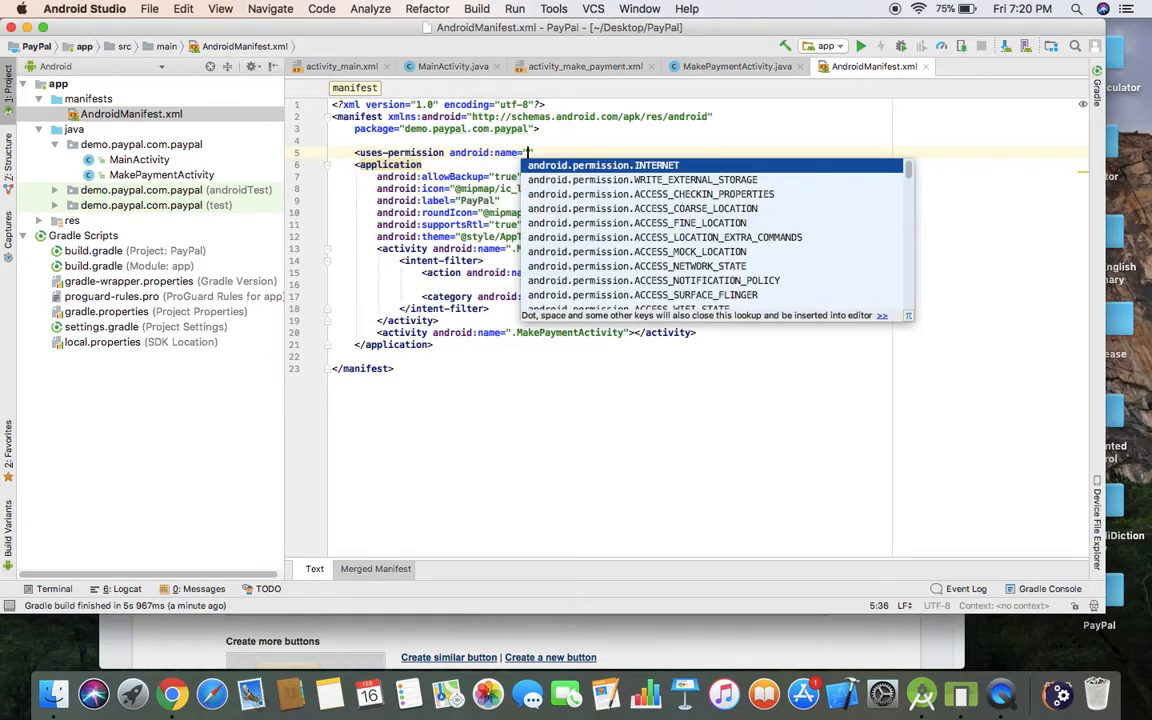
pyautogui.press('Return')
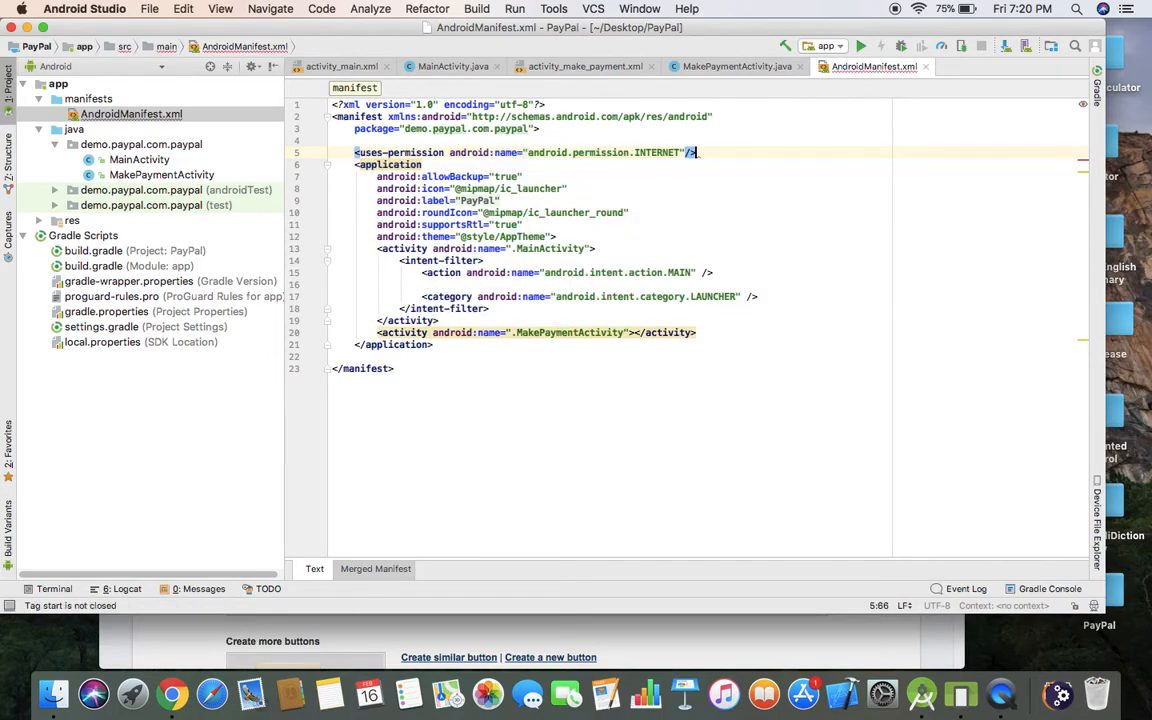
pyautogui.write('>')
pyautogui.click(700, 66)
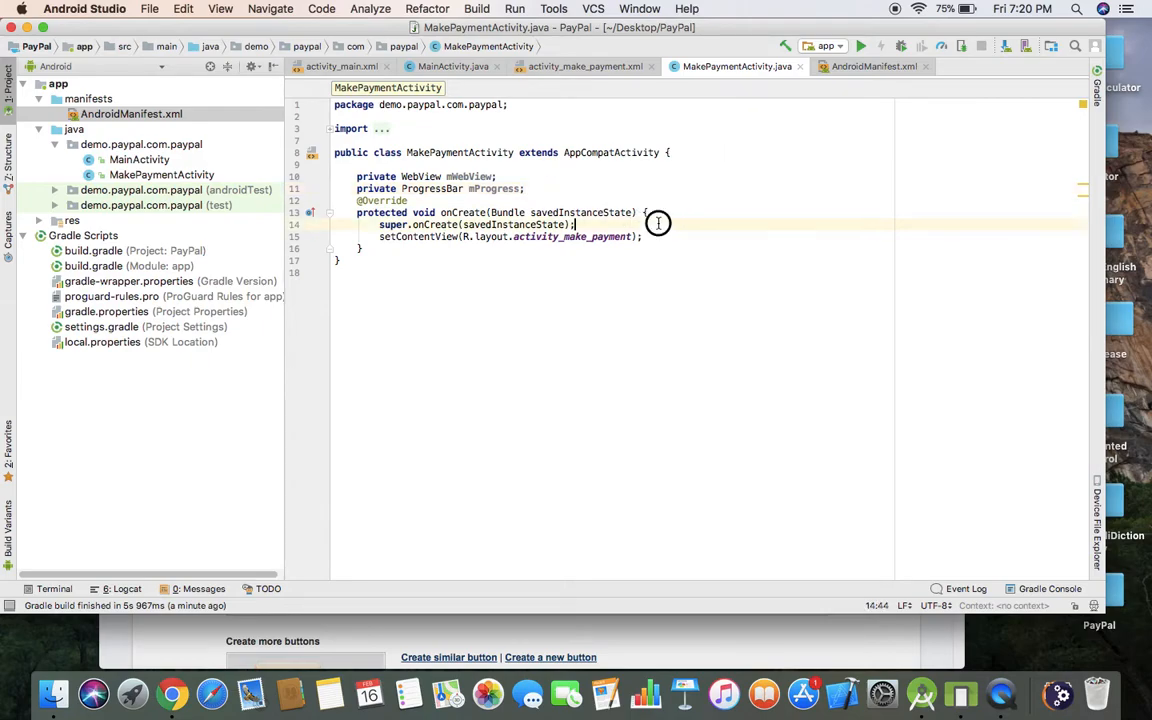
# Step: In onCreate, bind mWebView with (WebView) findViewById(R.id.mWebView)
pyautogui.click(593, 212)
pyautogui.click(645, 236)
pyautogui.press('Return')
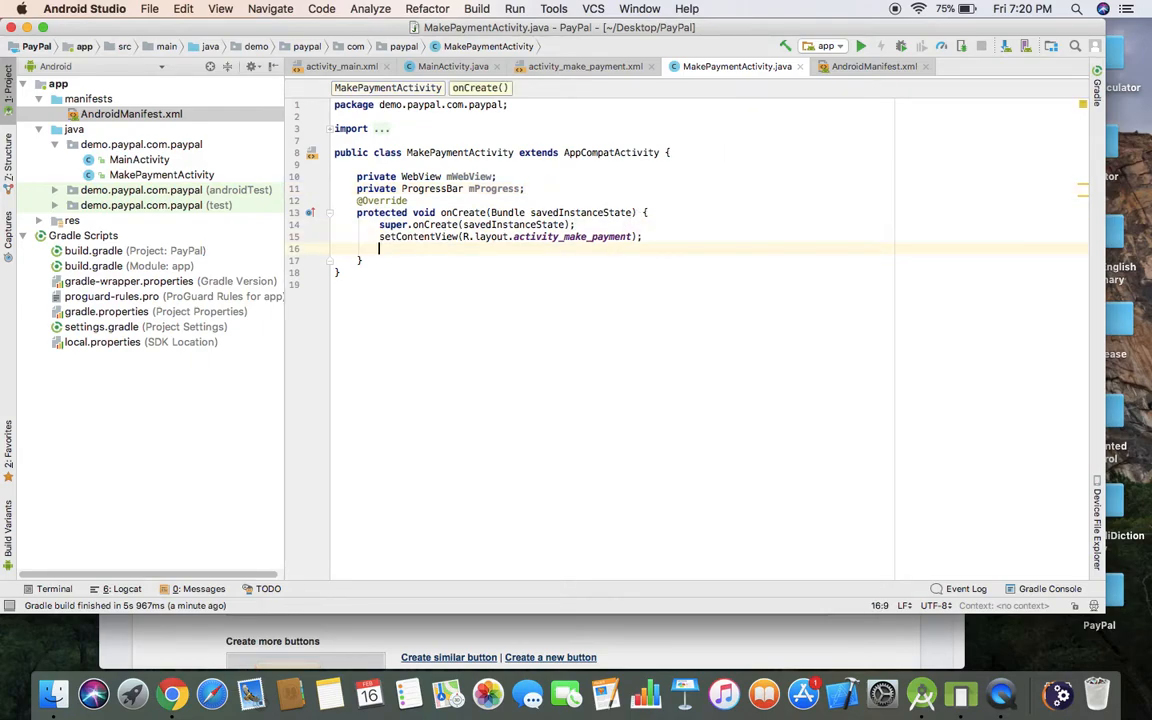
pyautogui.write('mw')
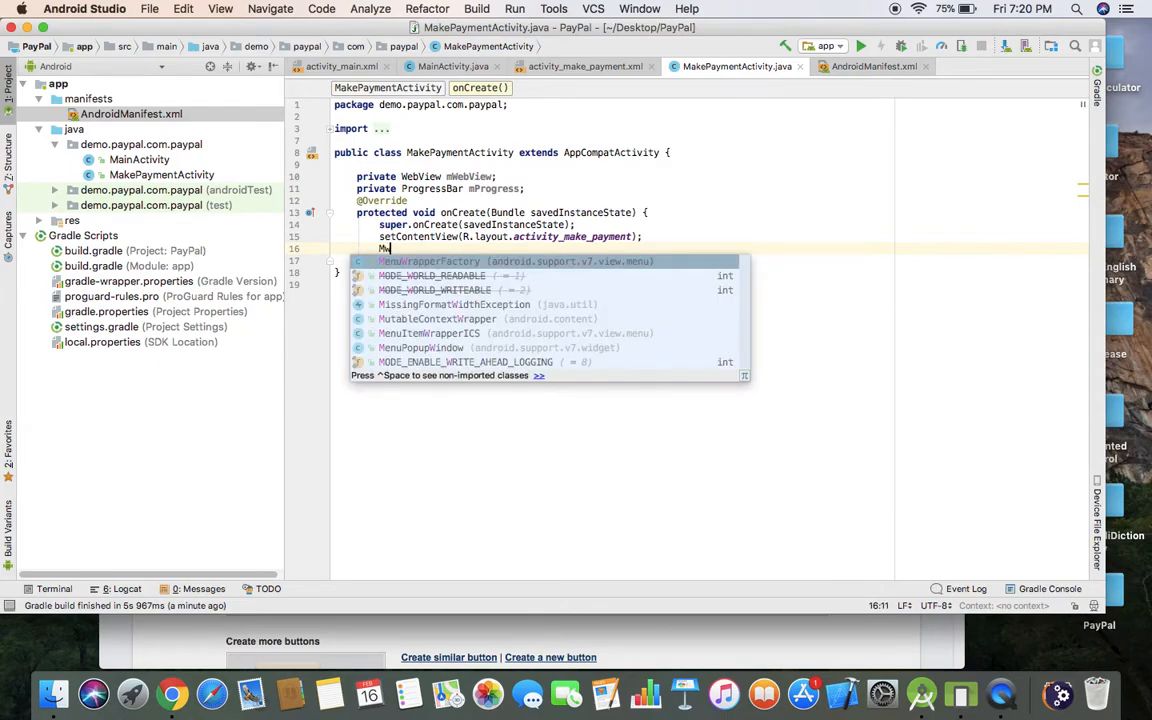
pyautogui.press('BackSpace')
pyautogui.press('BackSpace')
pyautogui.write('W')
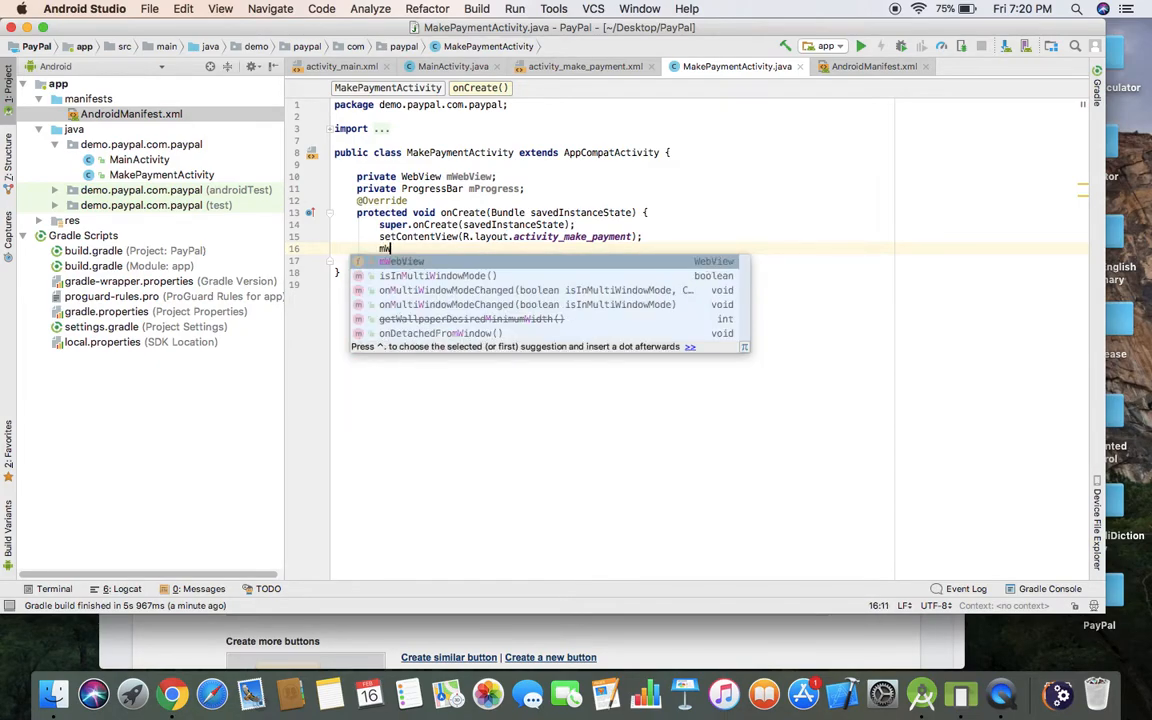
pyautogui.press('Return')
pyautogui.write('(')
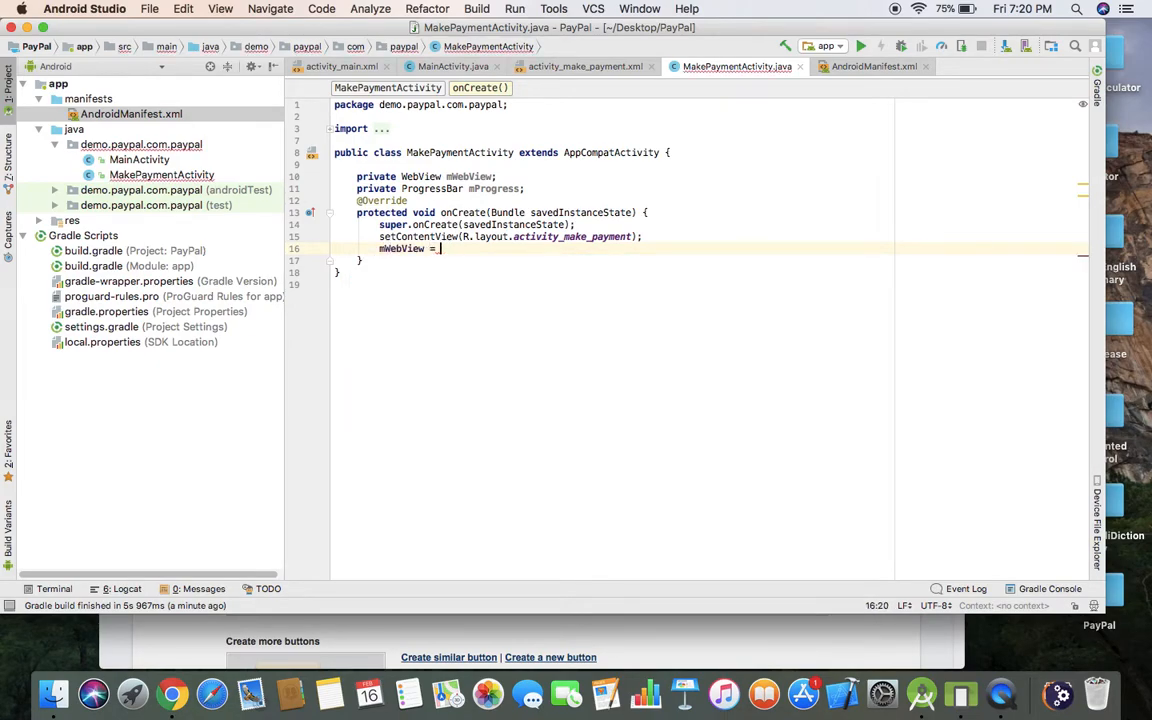
pyautogui.write('(We')
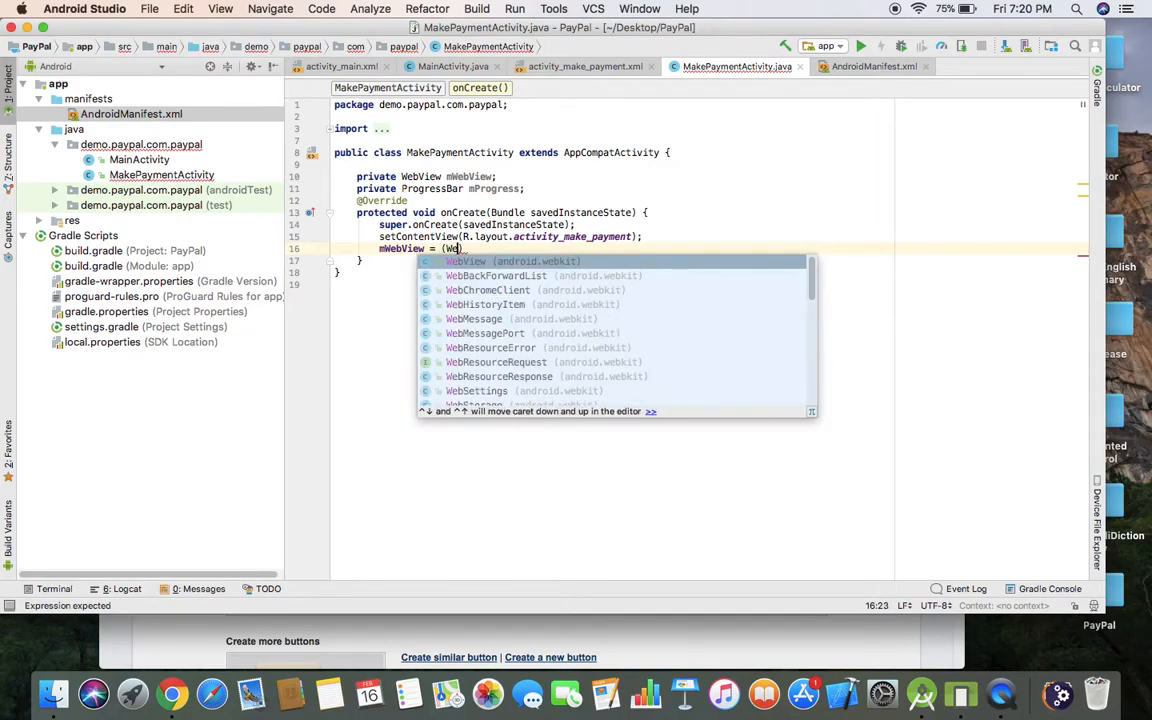
pyautogui.press('Return')
pyautogui.write(') find')
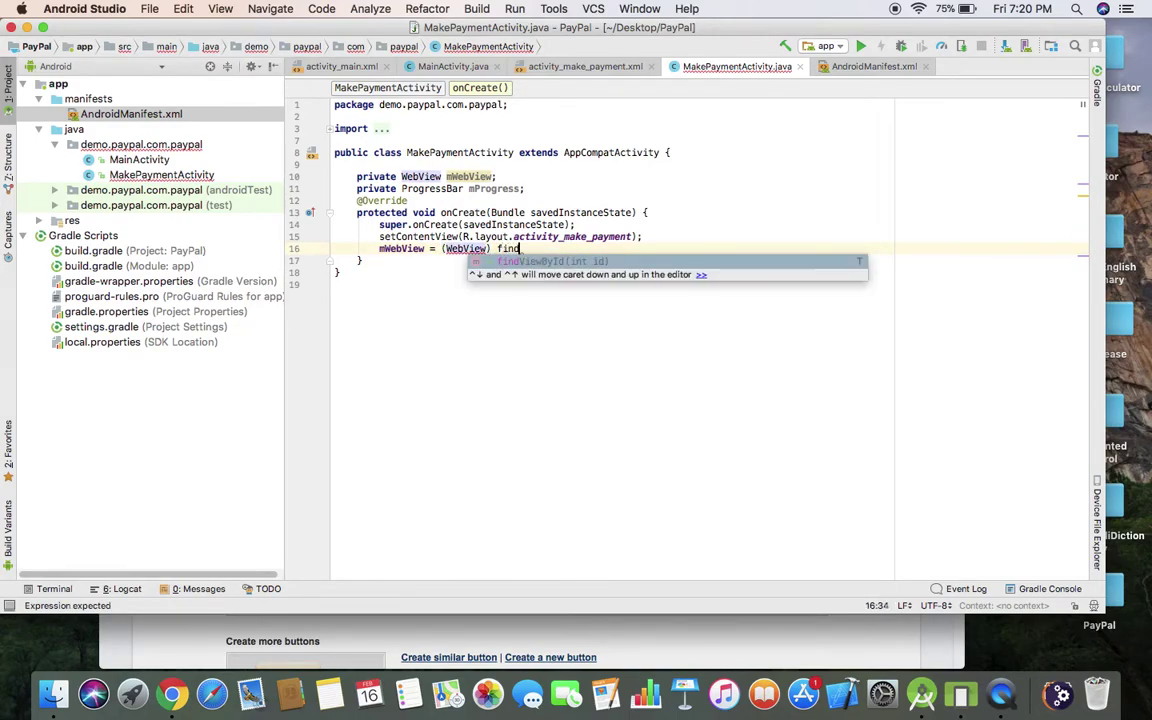
pyautogui.press('Return')
pyautogui.write('R.id.')
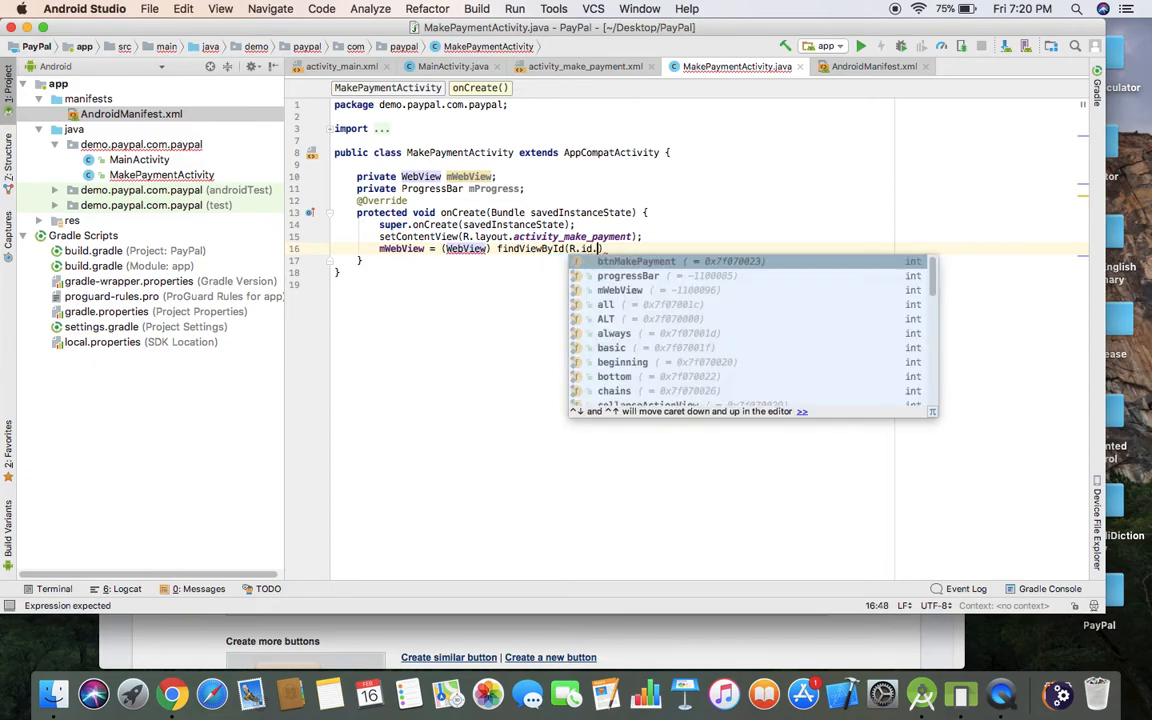
pyautogui.write('mw')
pyautogui.press('Return')
pyautogui.write(';')
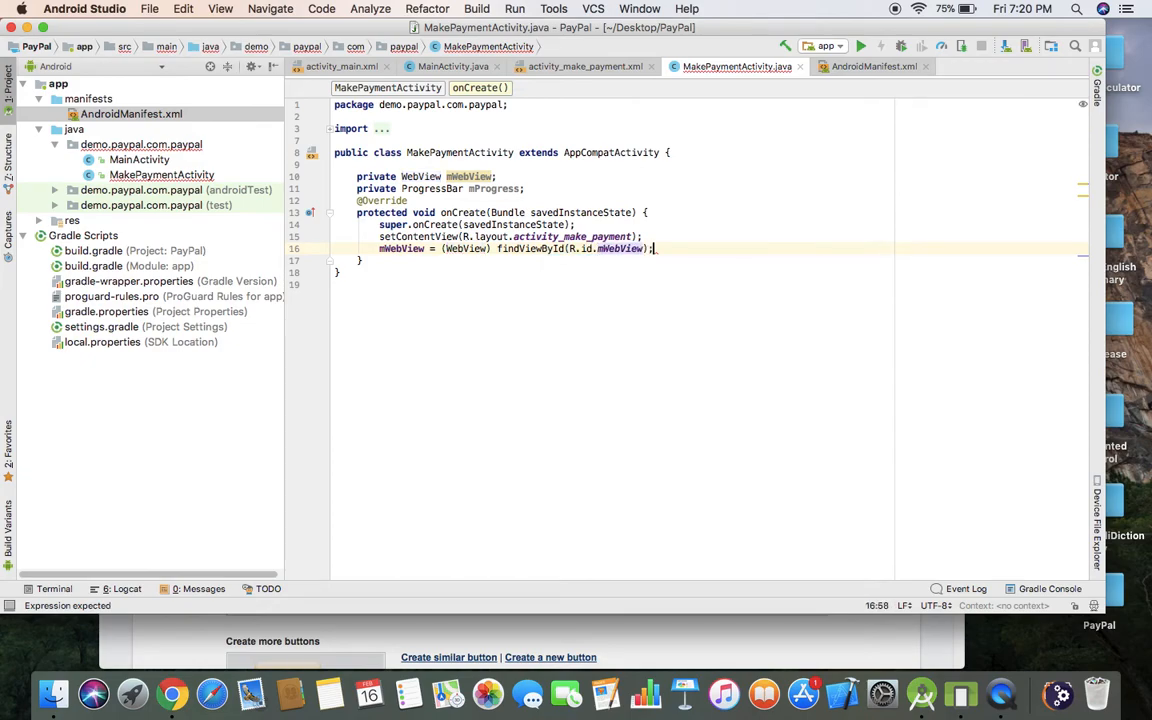
# Step: Bind mProgress with (ProgressBar) findViewById(R.id.progressBar) on the next line
pyautogui.hotkey('shift', 'Return')
pyautogui.write('m')
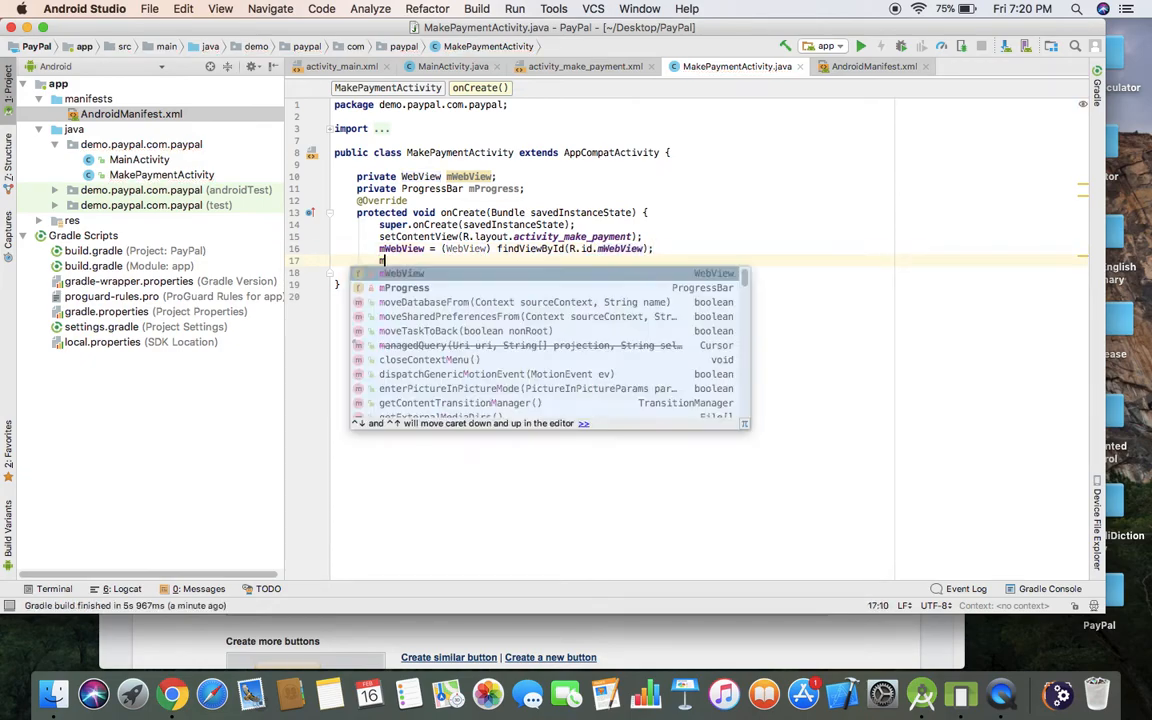
pyautogui.write('pr')
pyautogui.press('BackSpace')
pyautogui.press('BackSpace')
pyautogui.write('P')
pyautogui.press('Return')
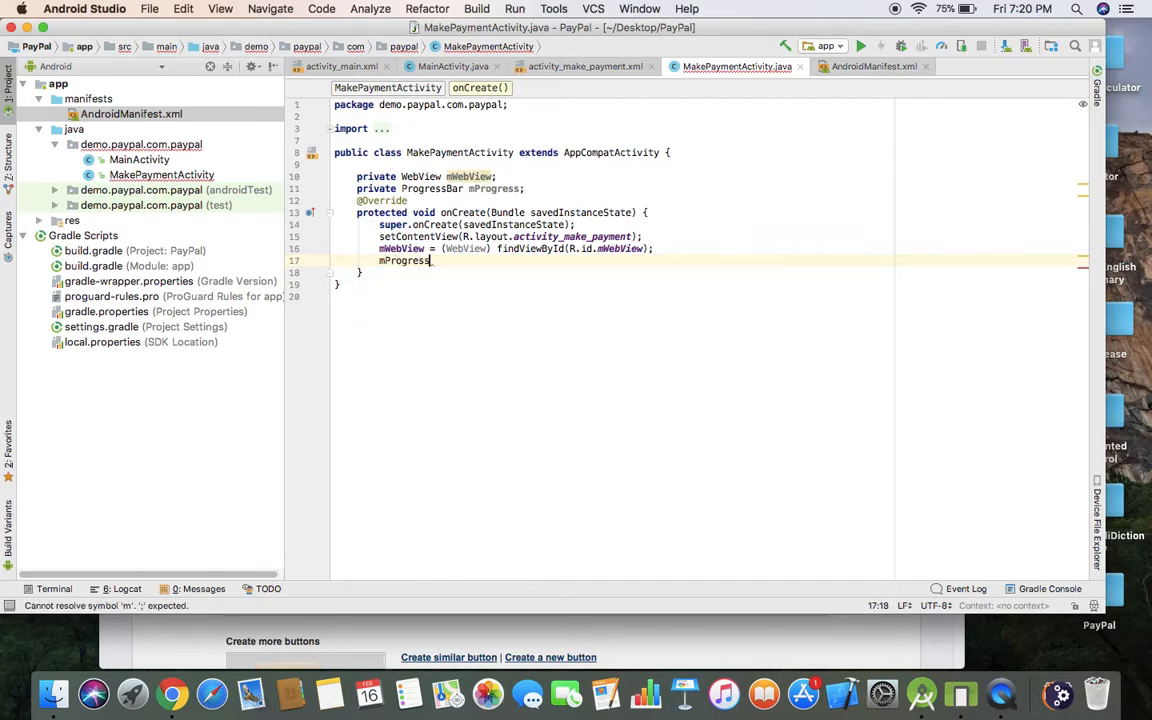
pyautogui.write('= (Pro')
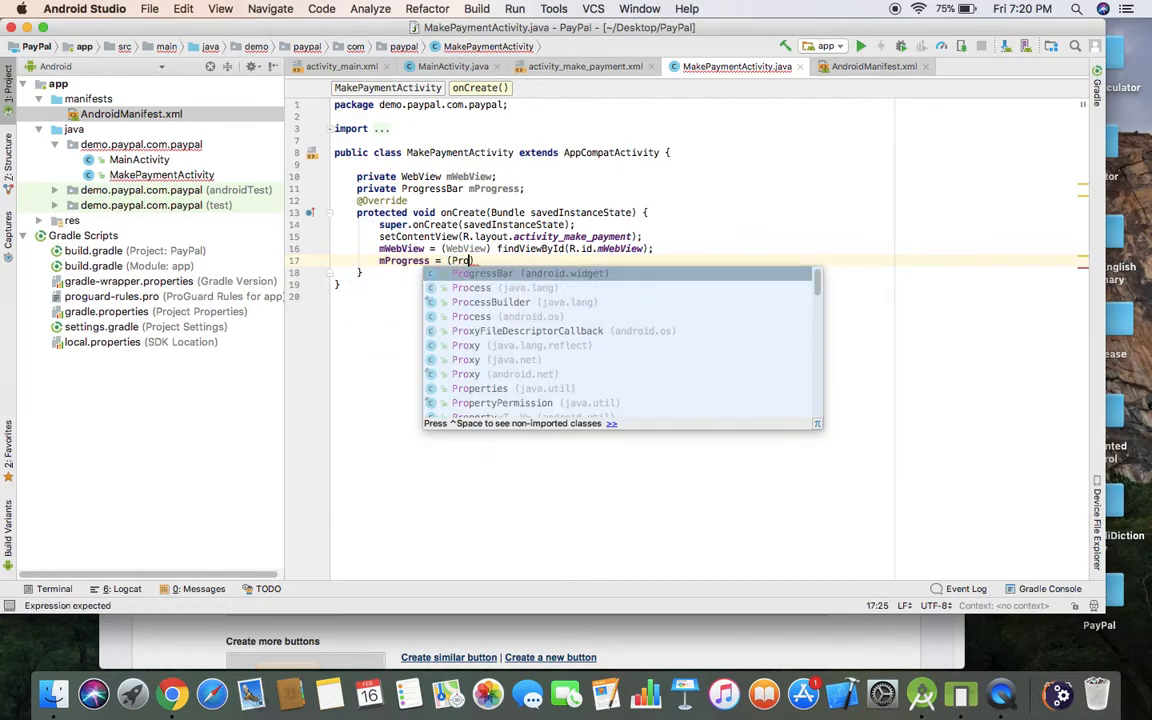
pyautogui.press('Return')
pyautogui.press('End')
pyautogui.write('f')
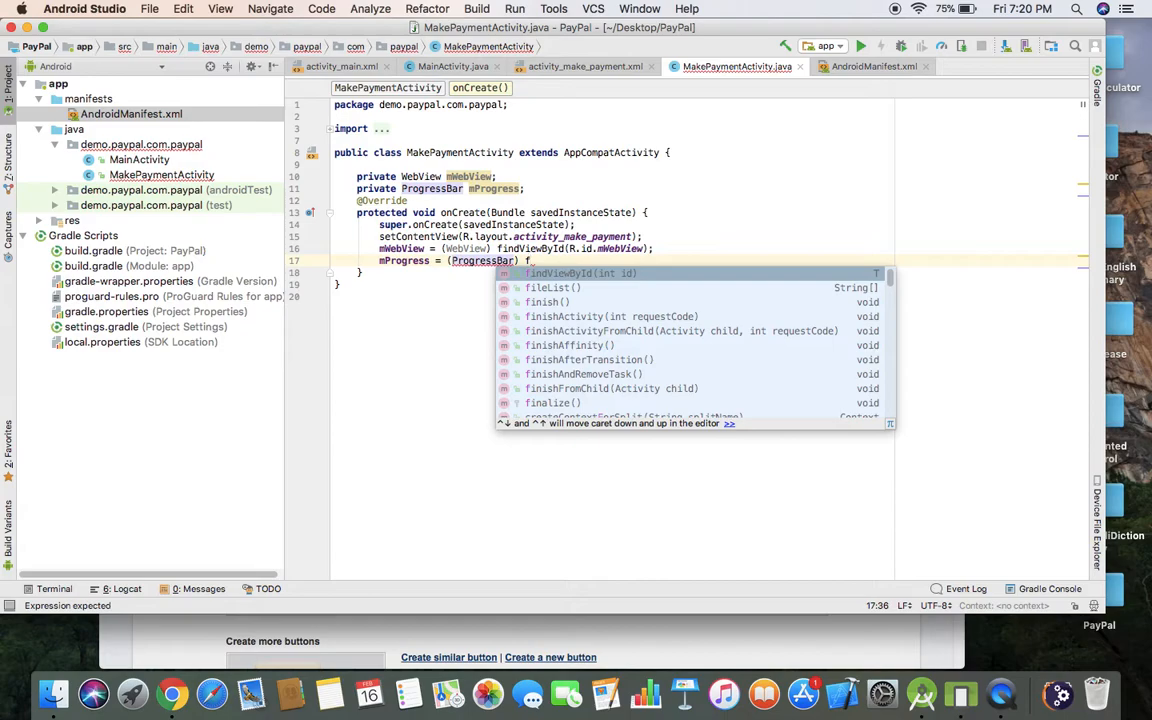
pyautogui.press('Return')
pyautogui.write('R.id.')
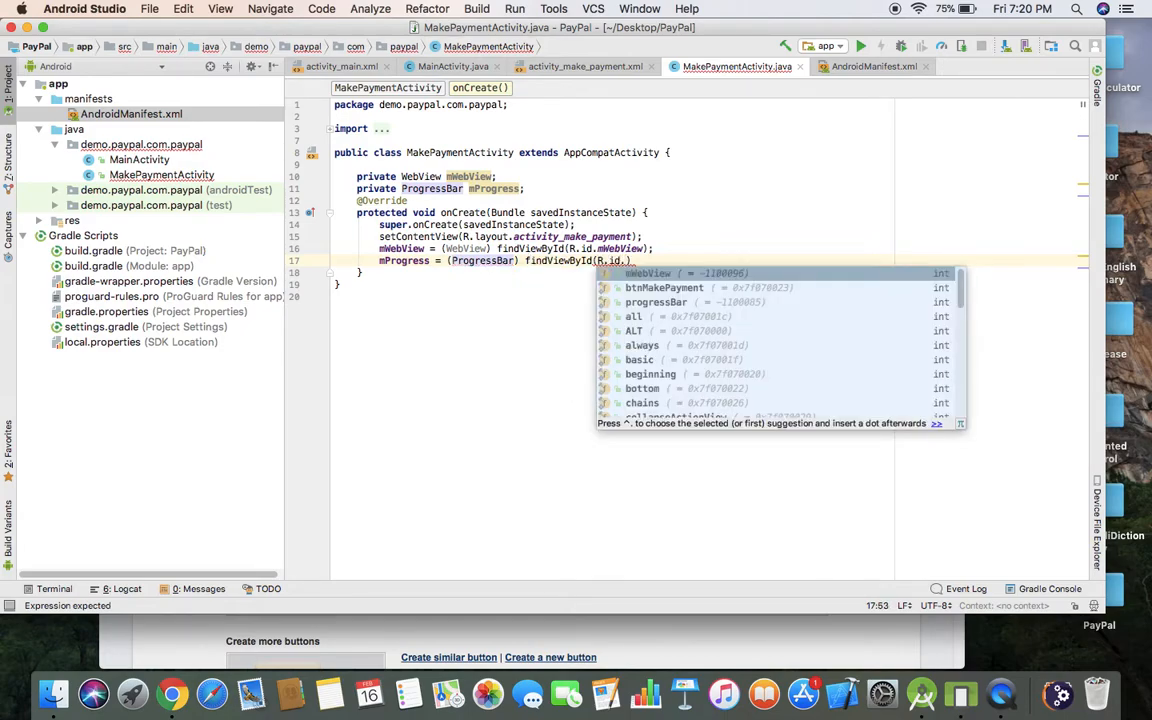
pyautogui.write('pro')
pyautogui.press('Return')
pyautogui.press('End')
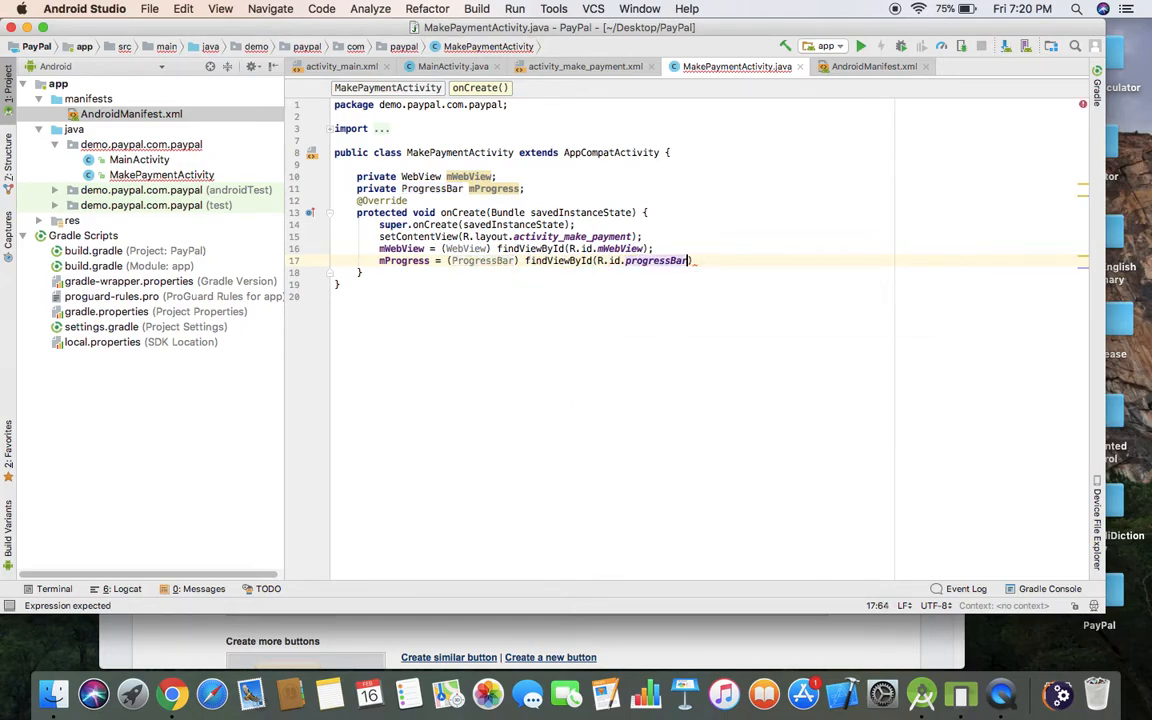
pyautogui.write(';')
pyautogui.press('Return')
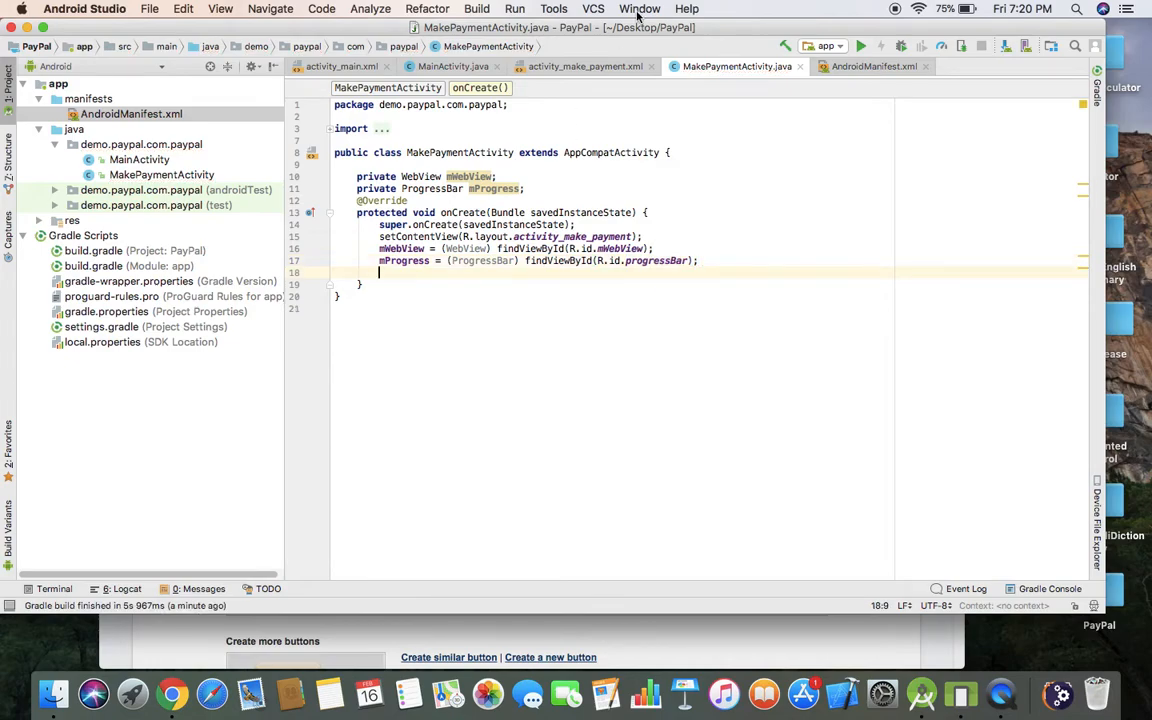
pyautogui.write('m')
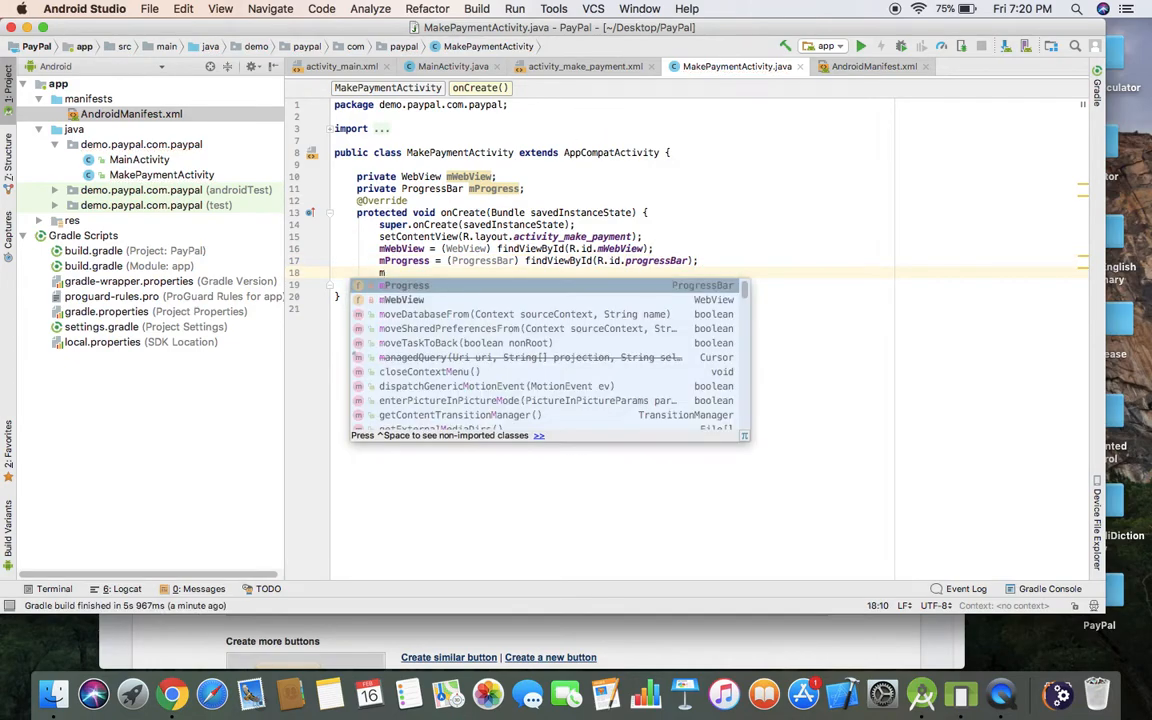
# Step: Add mWebView.getSettings().setJavaScriptEnabled(true) in onCreate
pyautogui.press('Down')
pyautogui.press('Return')
pyautogui.write('.')
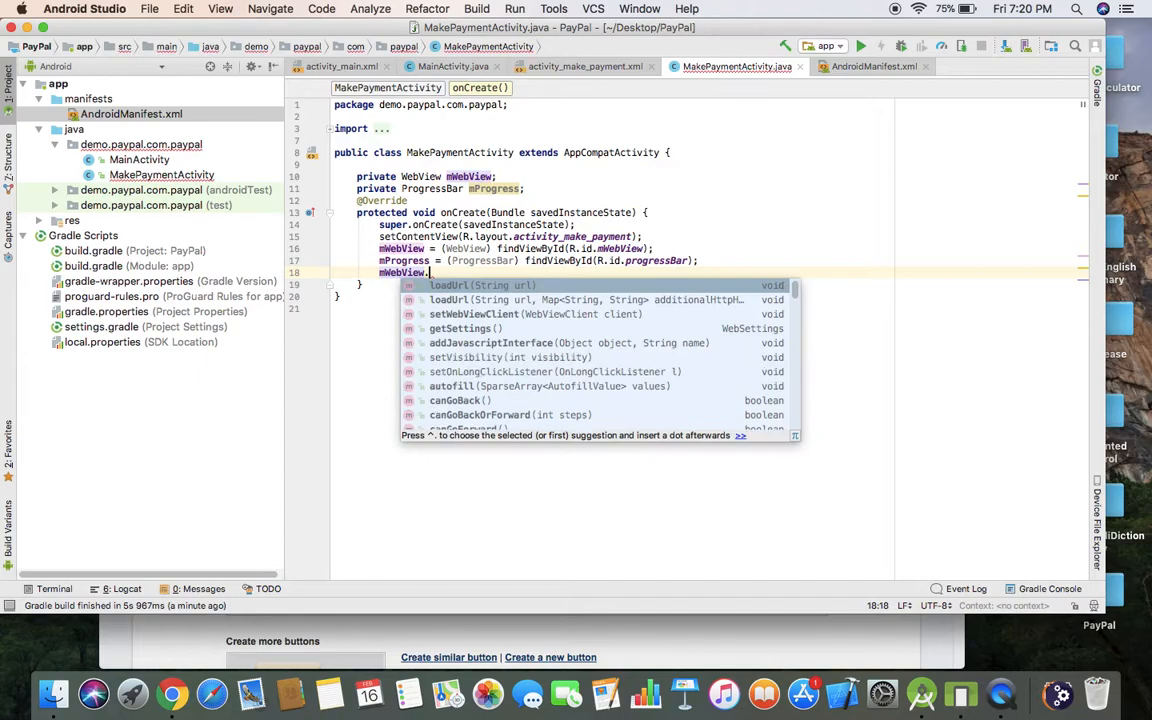
pyautogui.write('get')
pyautogui.press('Return')
pyautogui.write('.')
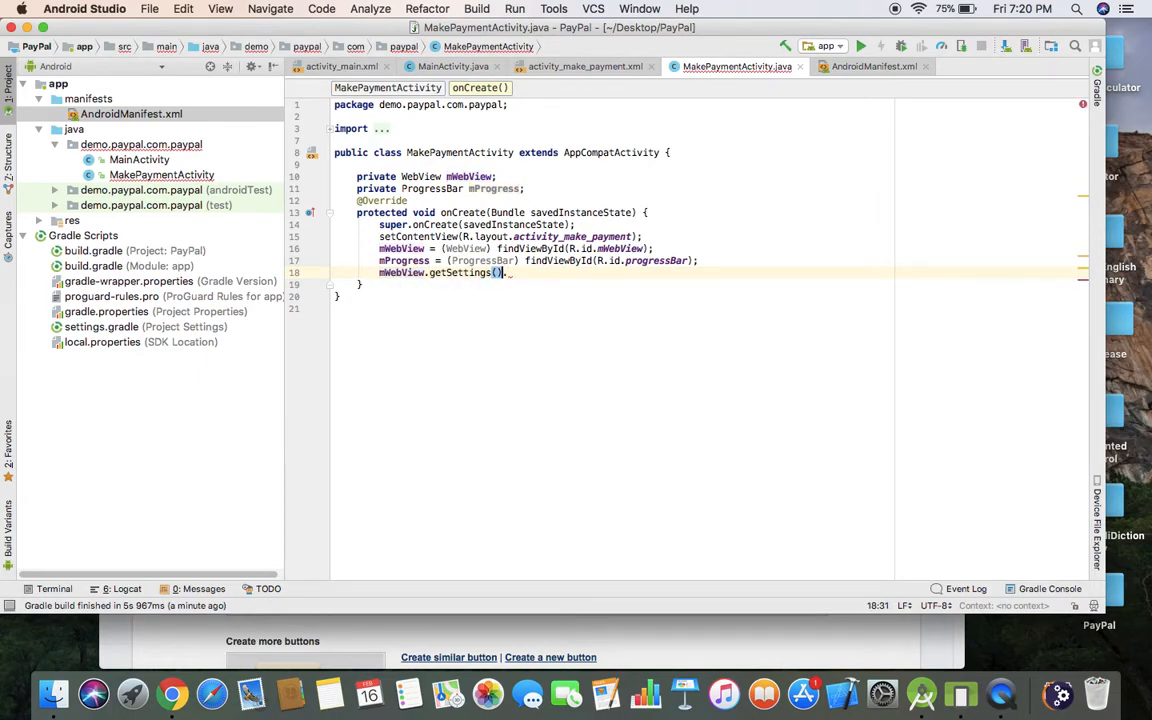
pyautogui.write('se')
pyautogui.press('Down')
pyautogui.press('Return')
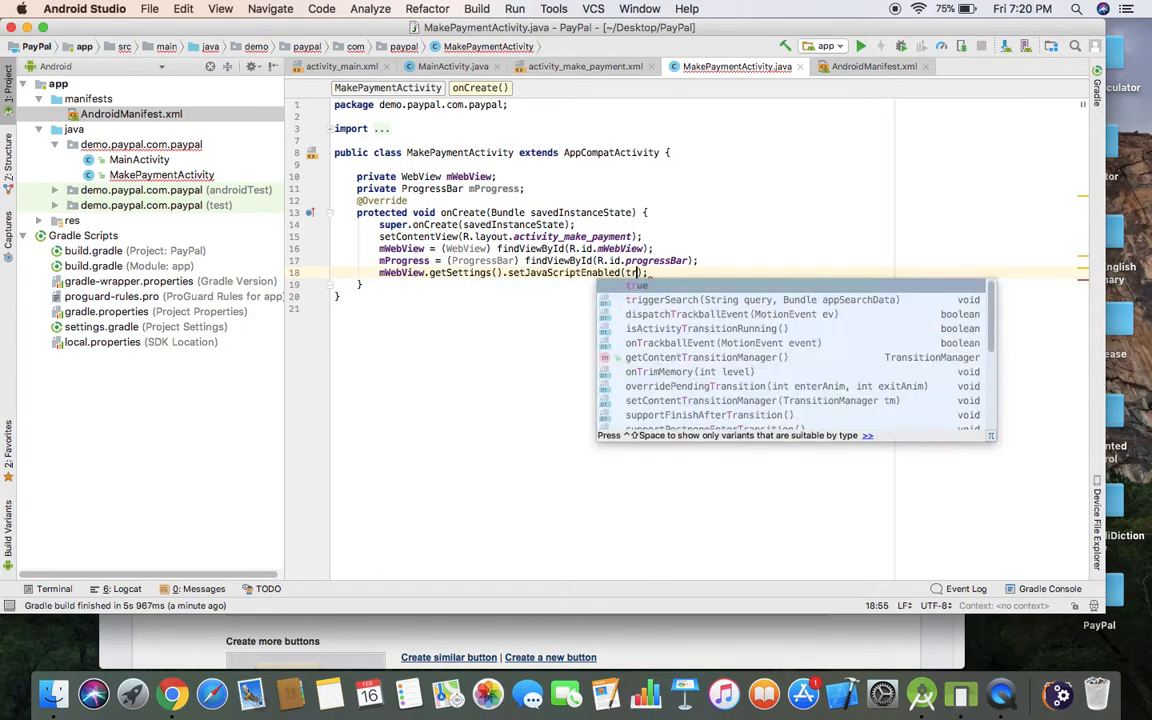
pyautogui.write('true')
pyautogui.press('End')
pyautogui.write(';')
# Step: Add mWebView.getSettings().setJavaScriptCanOpenWindowsAutomatically(true) and begin another mWebView call
pyautogui.press('Return')
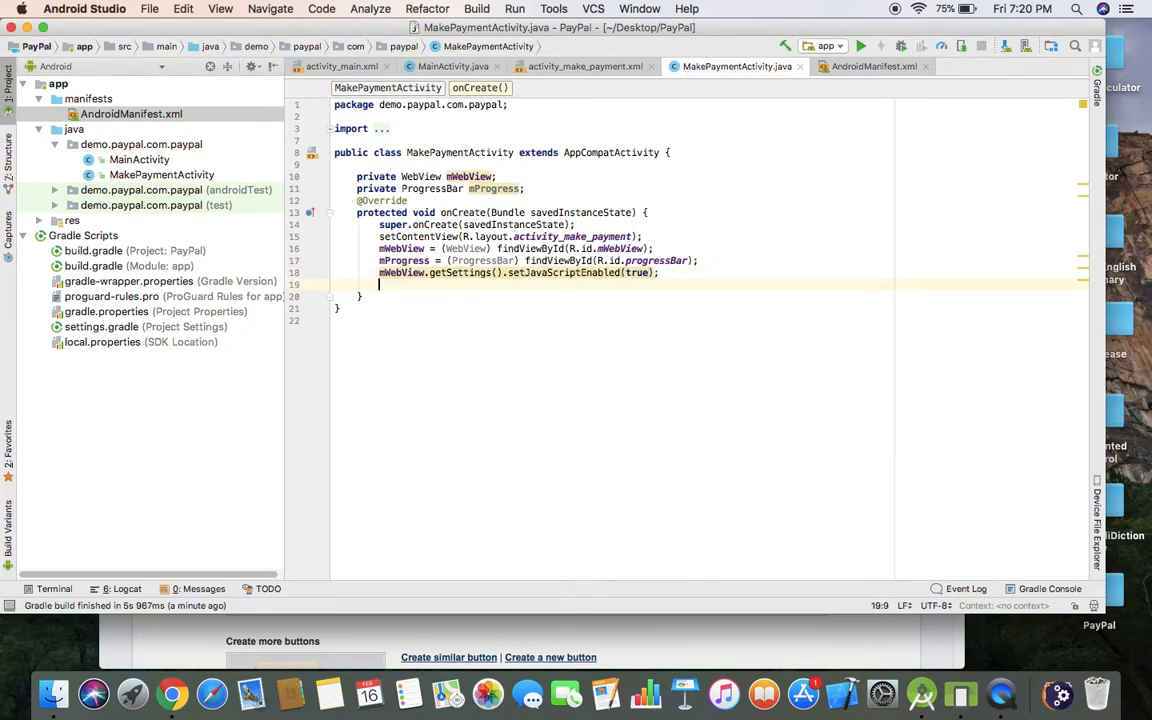
pyautogui.press('BackSpace')
pyautogui.press('BackSpace')
pyautogui.write('W')
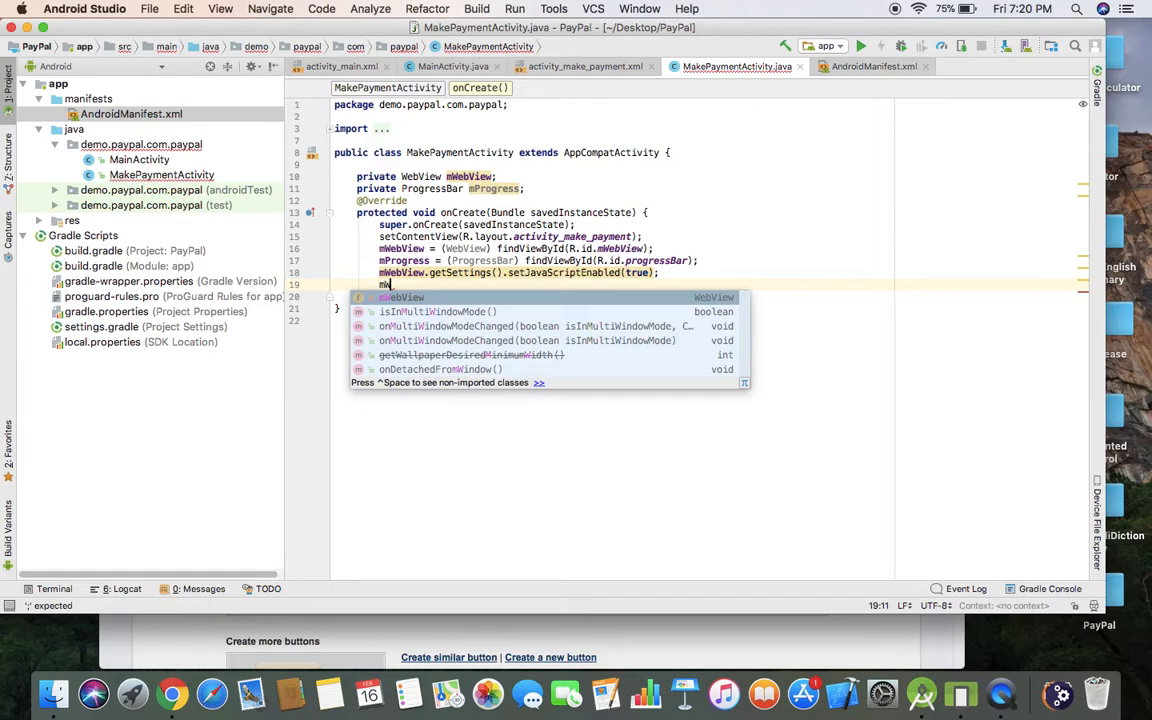
pyautogui.press('Return')
pyautogui.write('.')
pyautogui.press('Return')
pyautogui.write('.se')
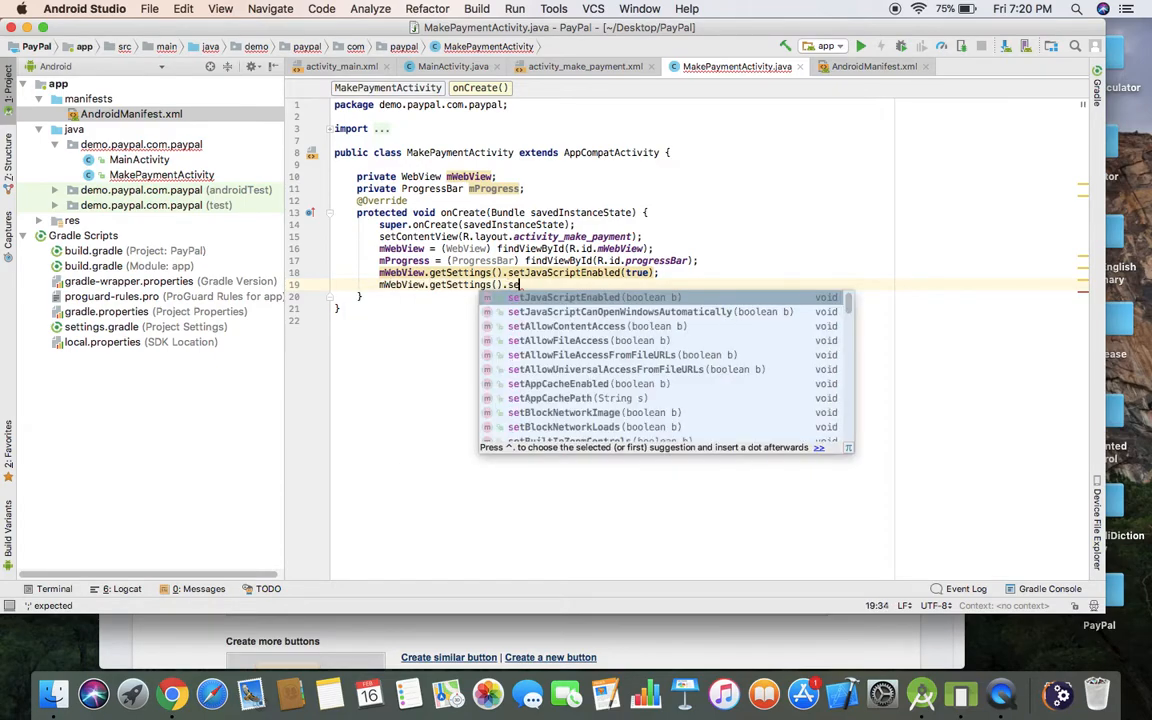
pyautogui.press('Down')
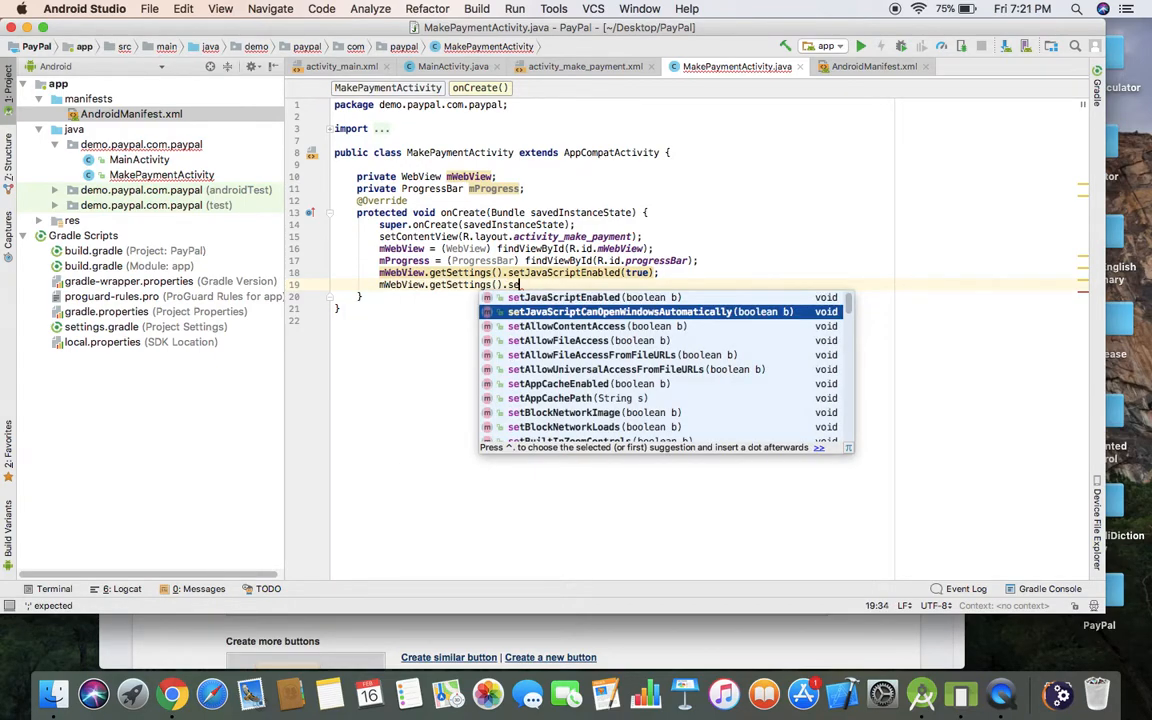
pyautogui.press('Return')
pyautogui.hotkey('shift', 'Return')
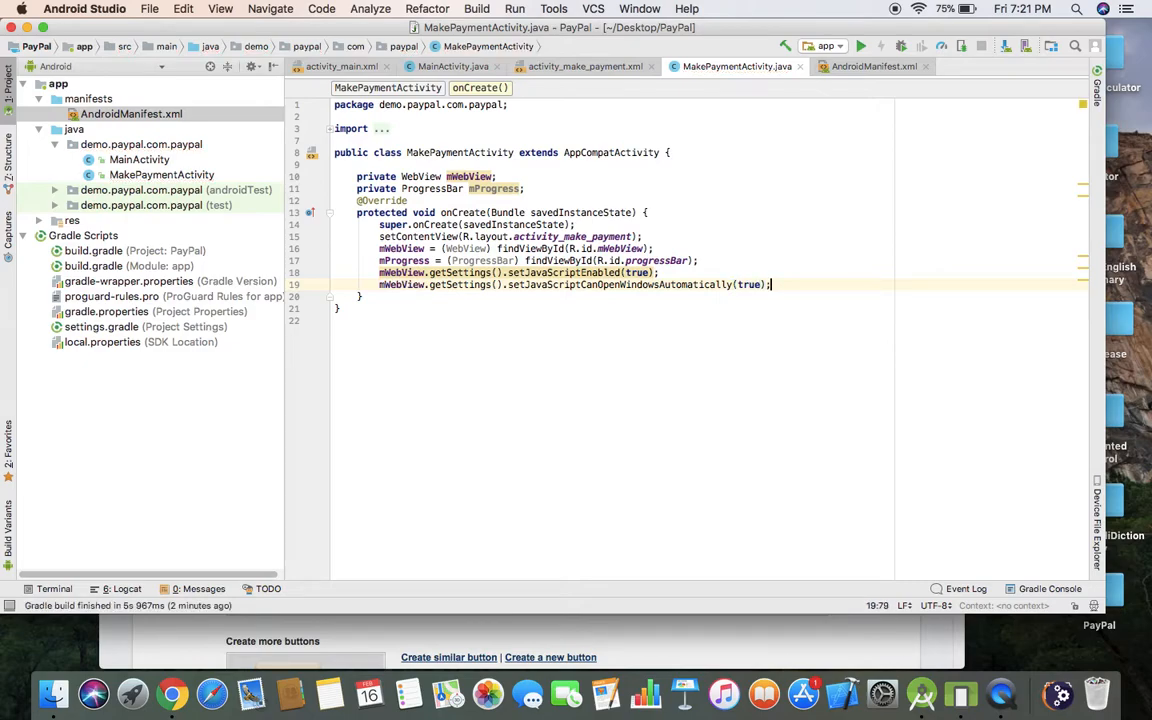
pyautogui.write('mW')
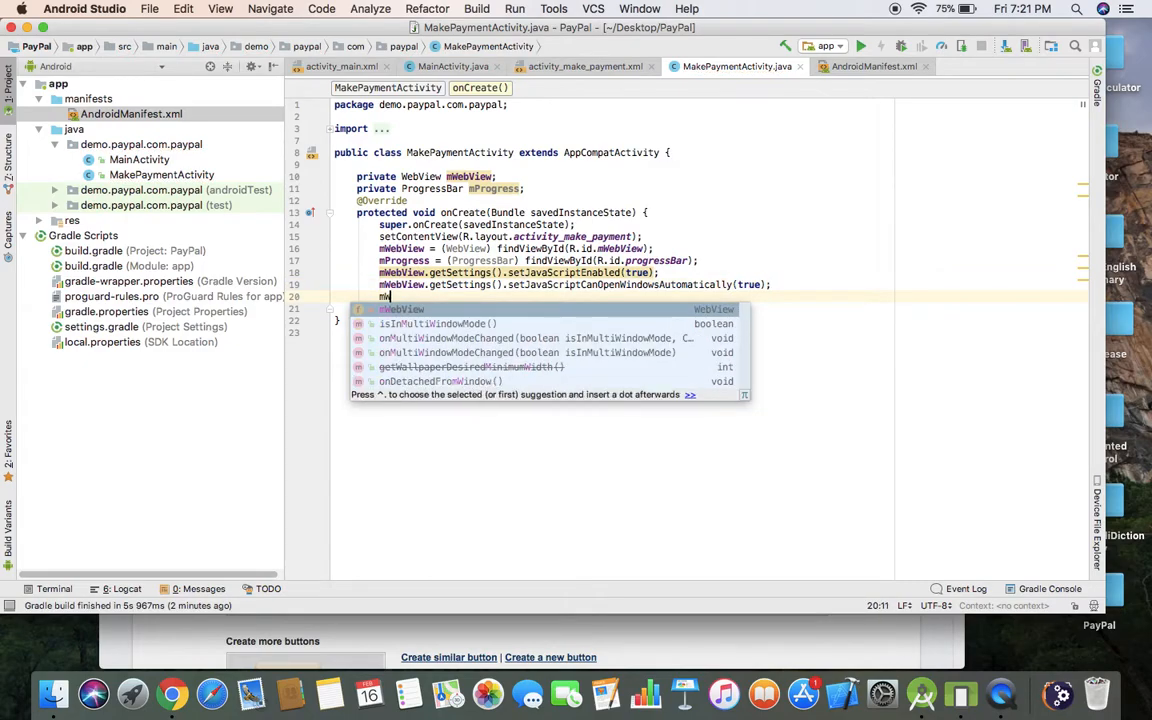
pyautogui.press('Return')
pyautogui.write('.set')
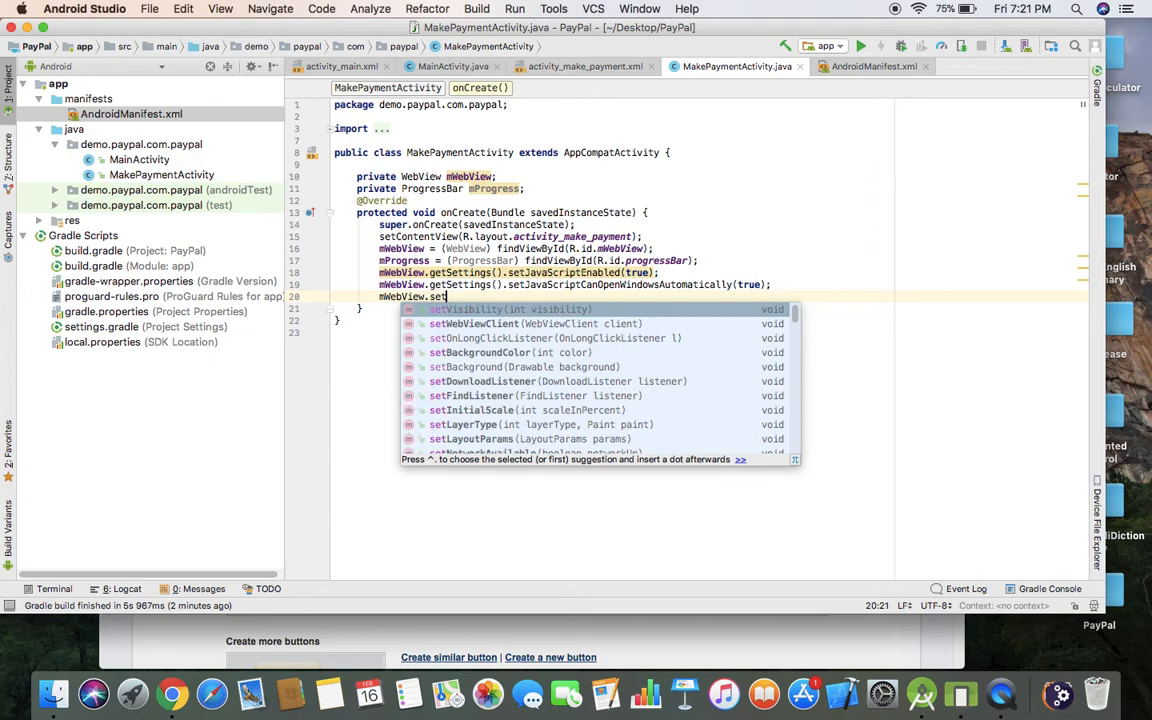
# Step: Call mWebView.setWebViewClient with a new anonymous WebViewClient and open its class body
pyautogui.press('Down')
pyautogui.press('Return')
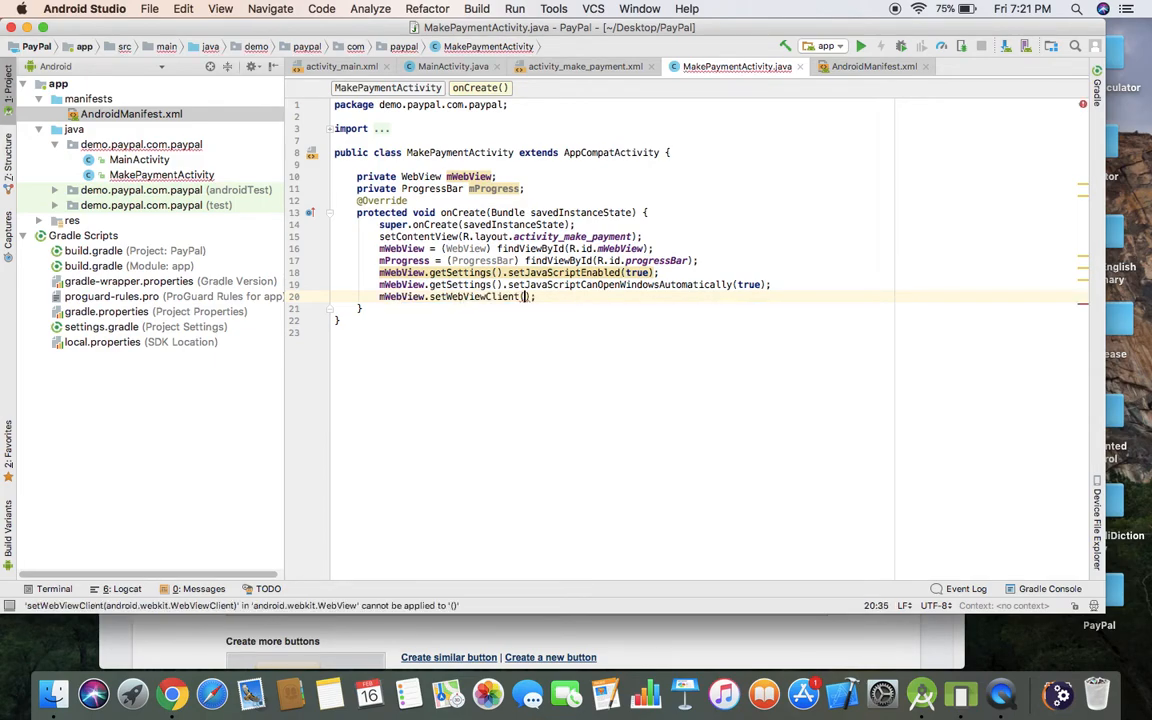
pyautogui.write('new We')
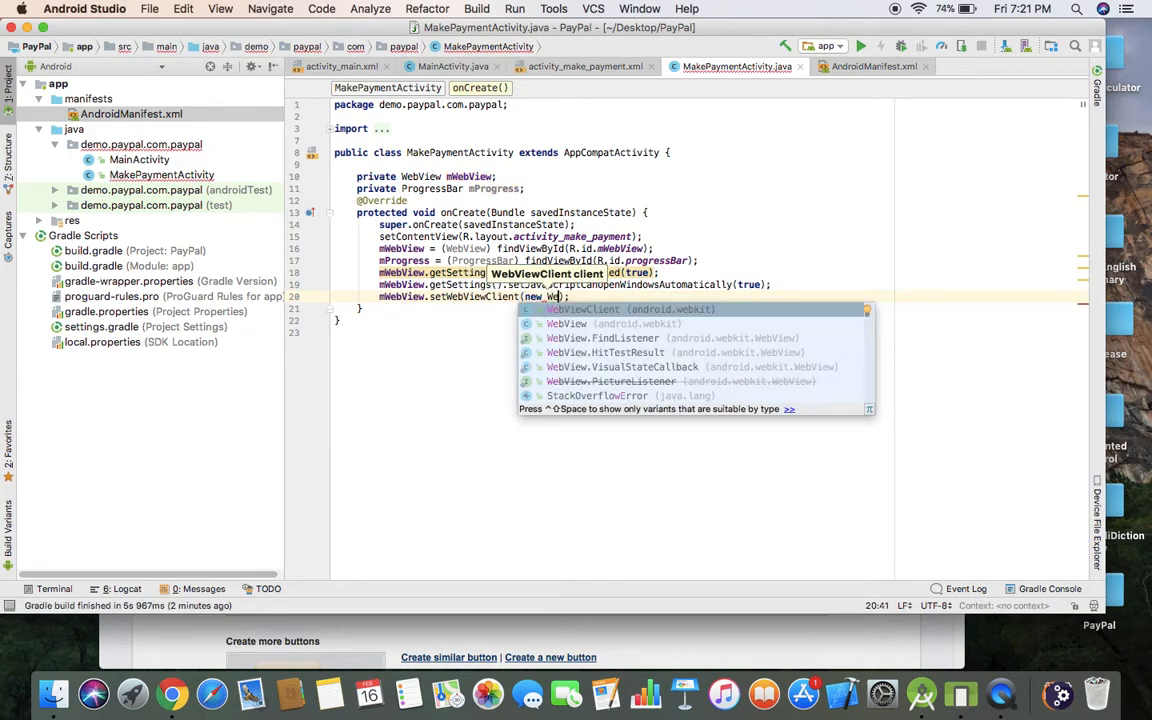
pyautogui.press('Return')
pyautogui.write('{')
pyautogui.press('Return')
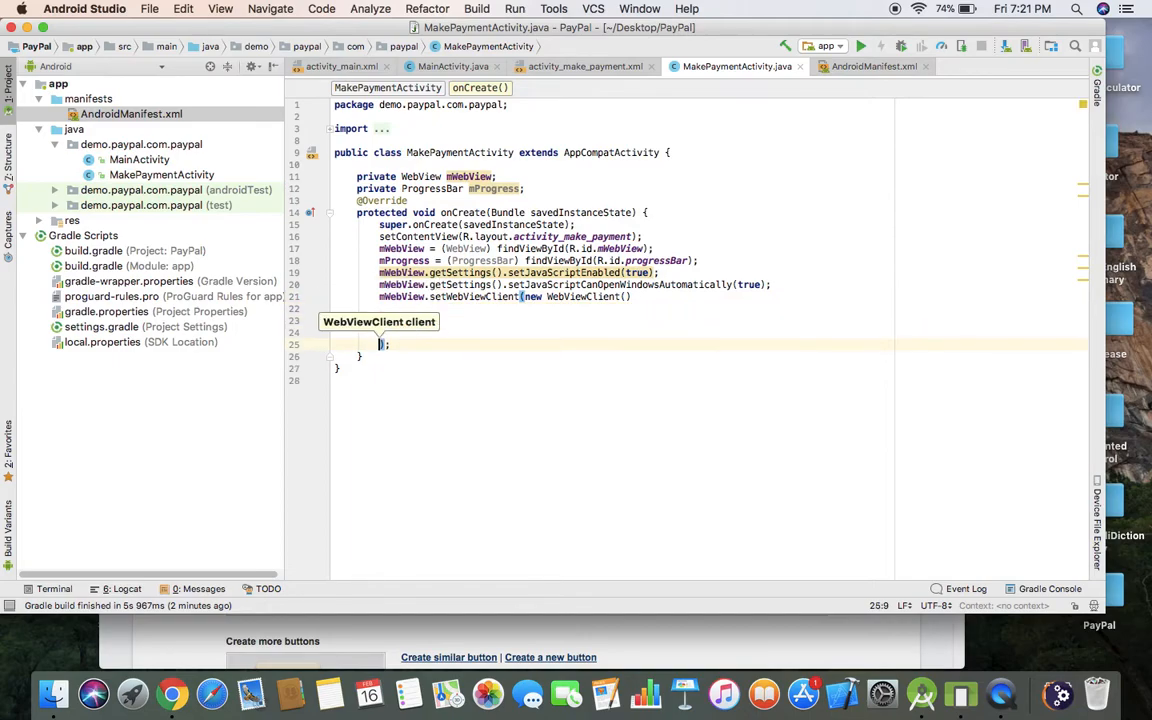
pyautogui.press('Up')
pyautogui.press('Up')
pyautogui.click(530, 320)
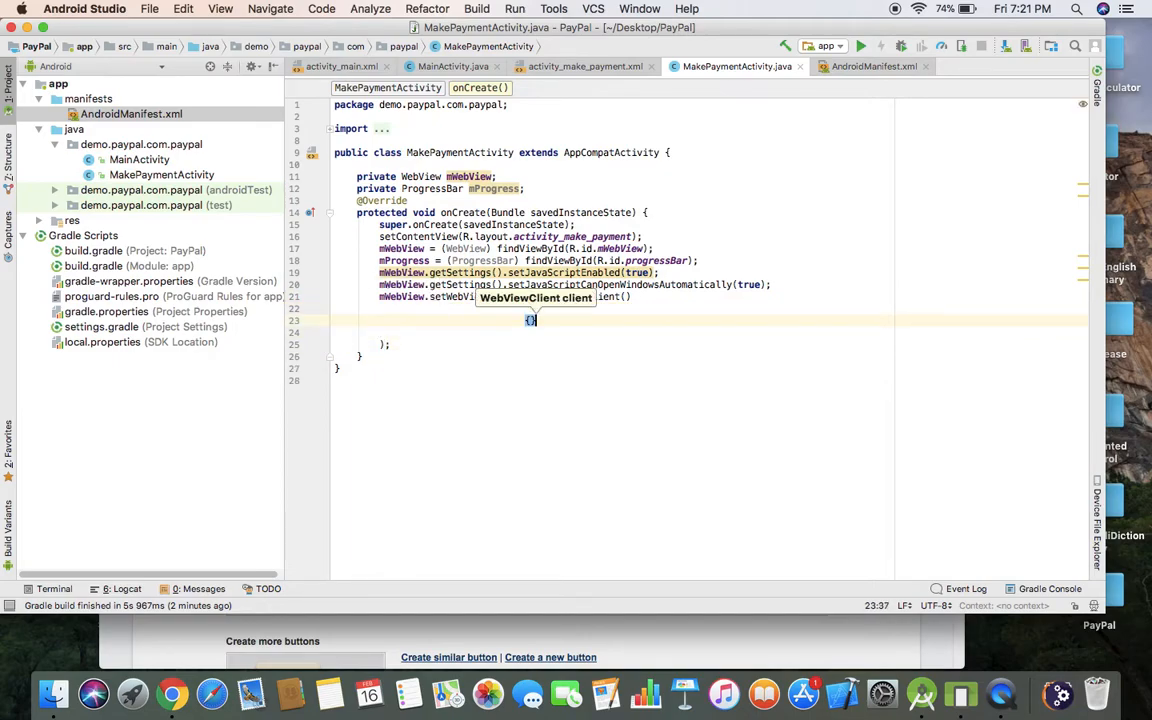
pyautogui.press('Return')
pyautogui.press('Return')
pyautogui.write('{')
pyautogui.press('Return')
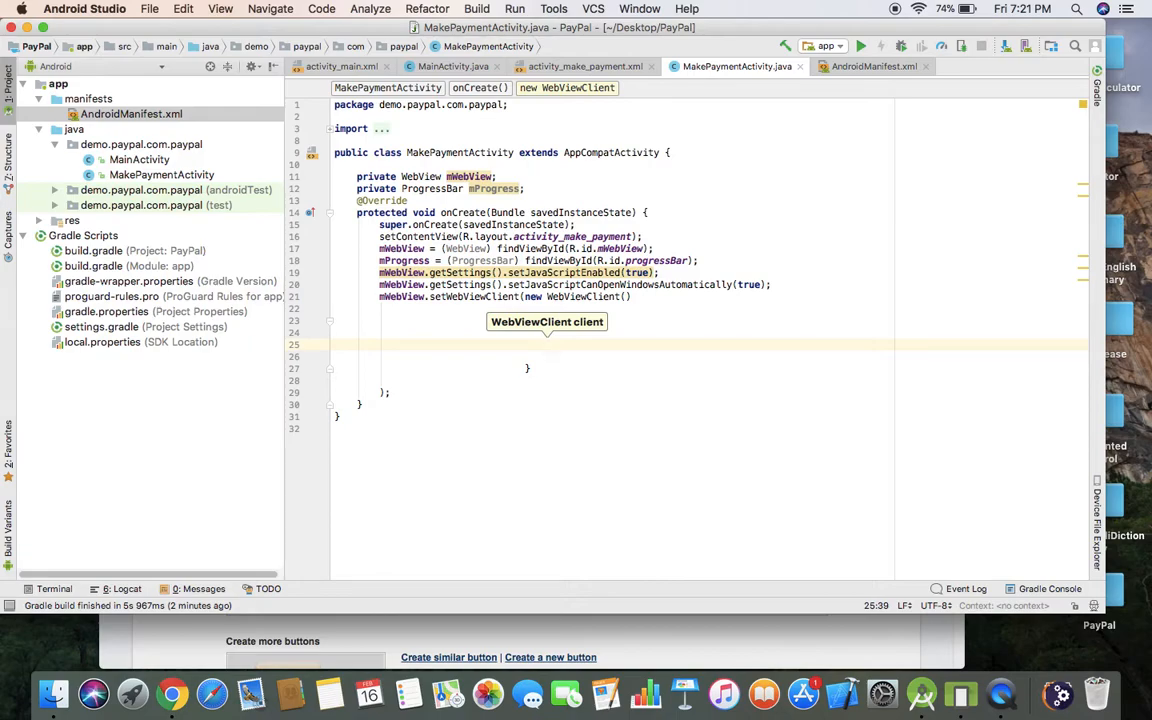
pyautogui.write('on')
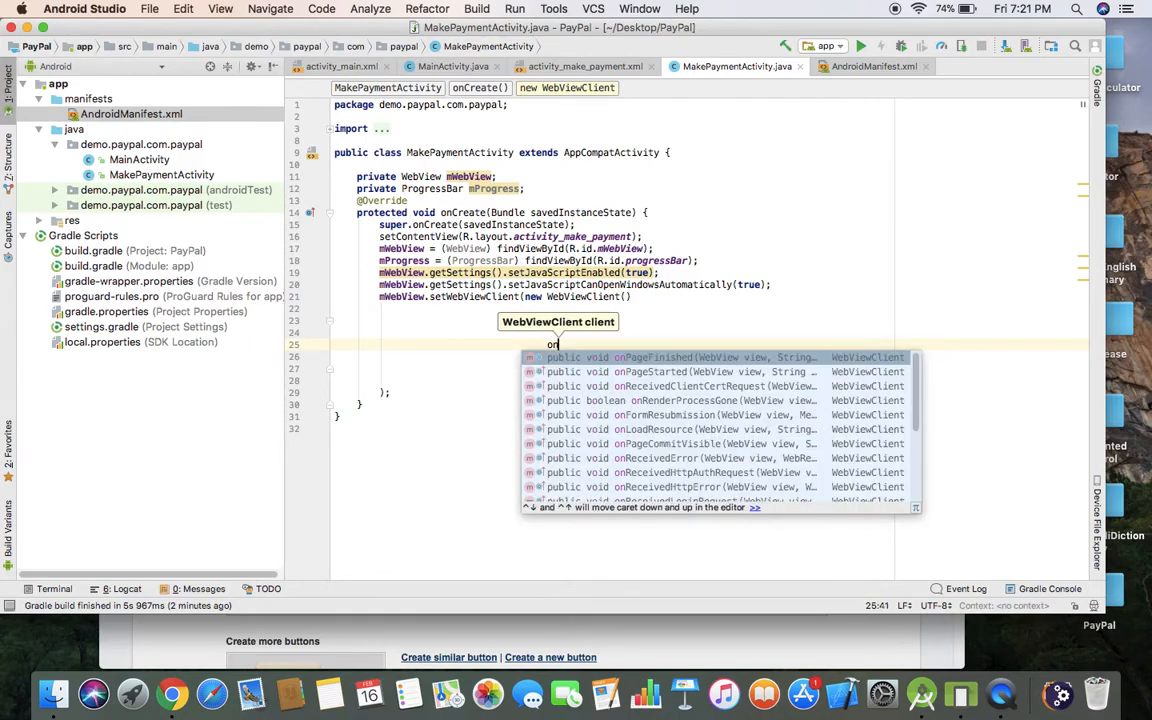
# Step: Generate onPageStarted and onPageFinished overrides in the client, then switch to the PayPal page
pyautogui.press('Down')
pyautogui.press('Return')
pyautogui.press('Return')
pyautogui.press('Return')
pyautogui.press('Return')
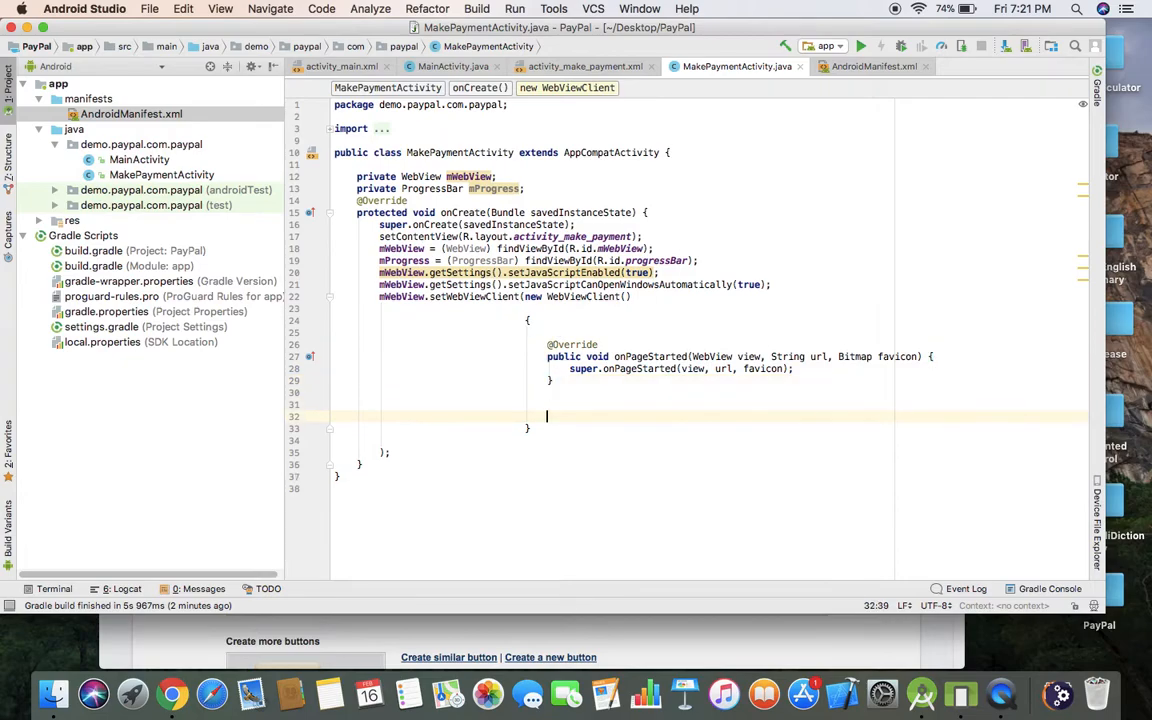
pyautogui.write('onPa')
pyautogui.press('Down')
pyautogui.press('Return')
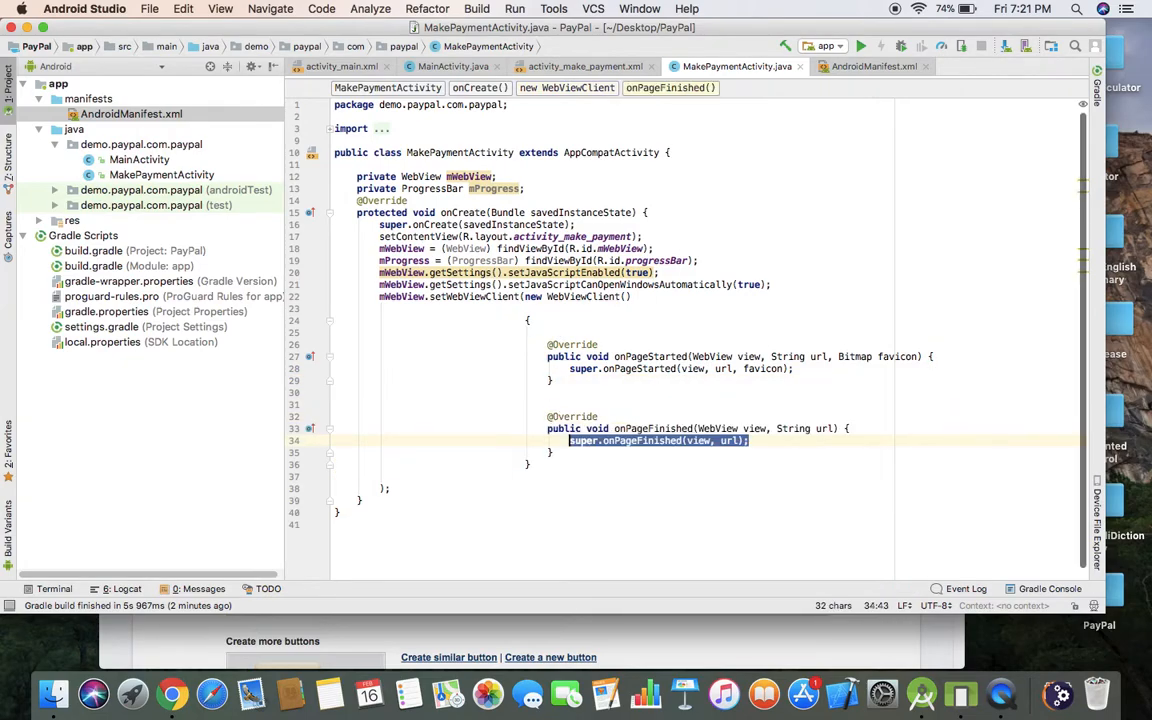
pyautogui.click(776, 368)
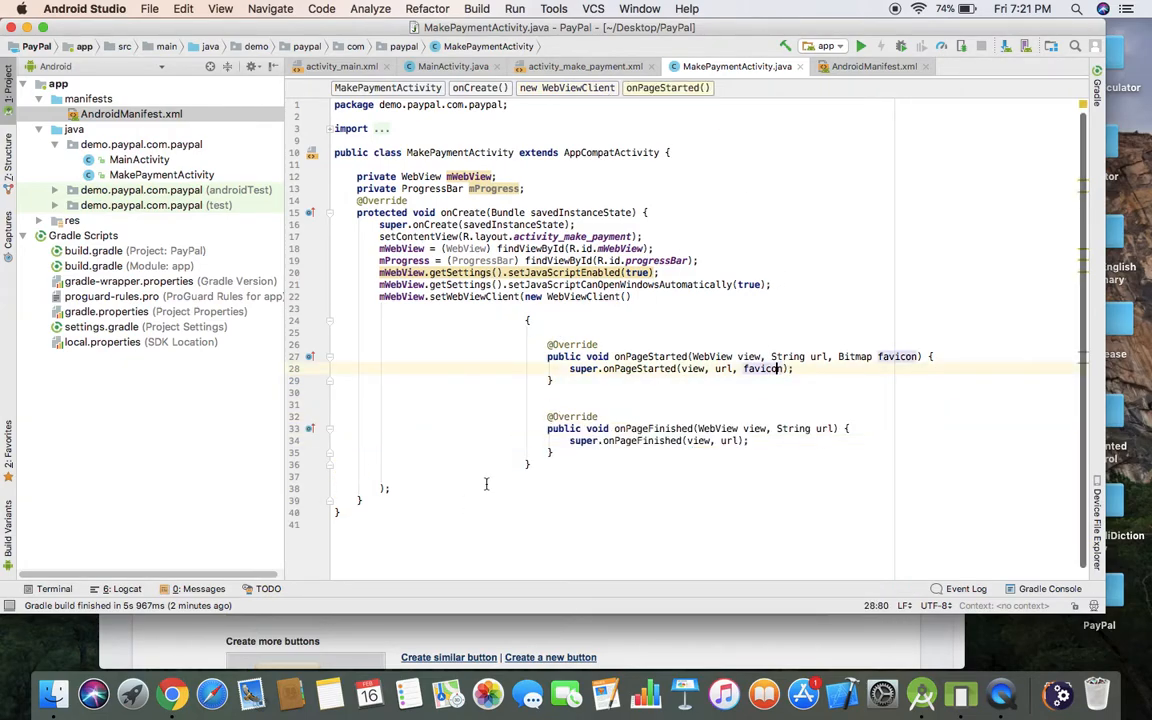
pyautogui.click(535, 478)
pyautogui.press('super+Tab')
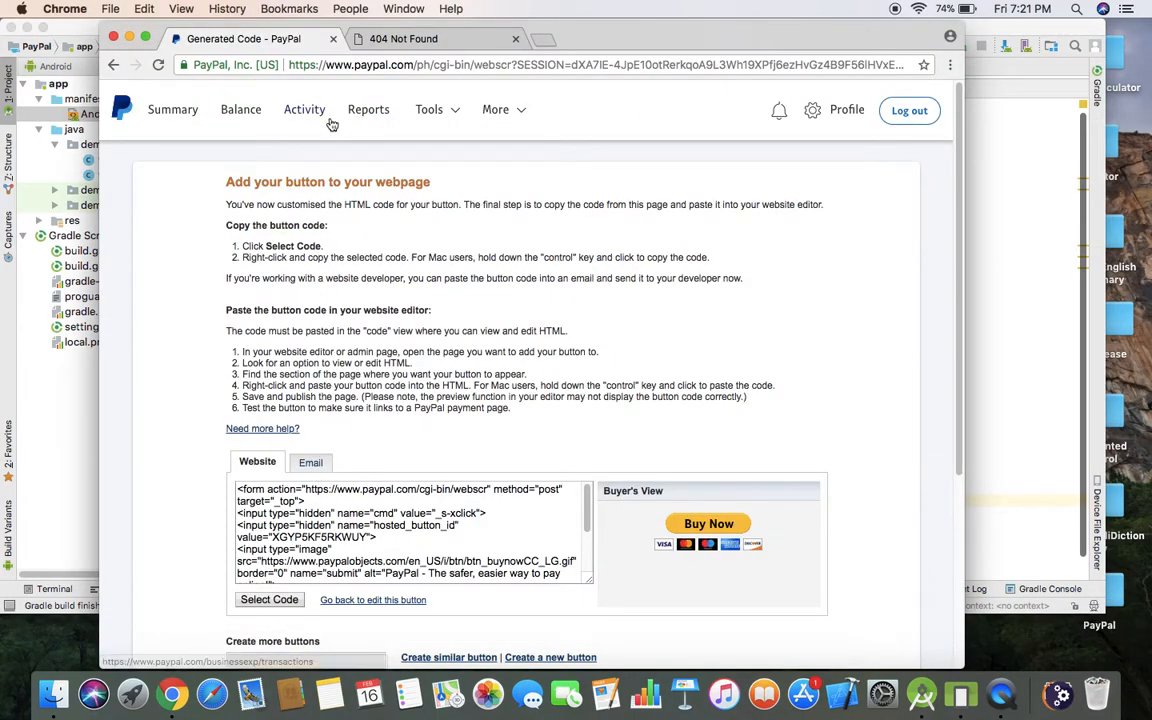
# Step: On PayPal's Email tab, select and copy the button's payment link URL
pyautogui.click(312, 462)
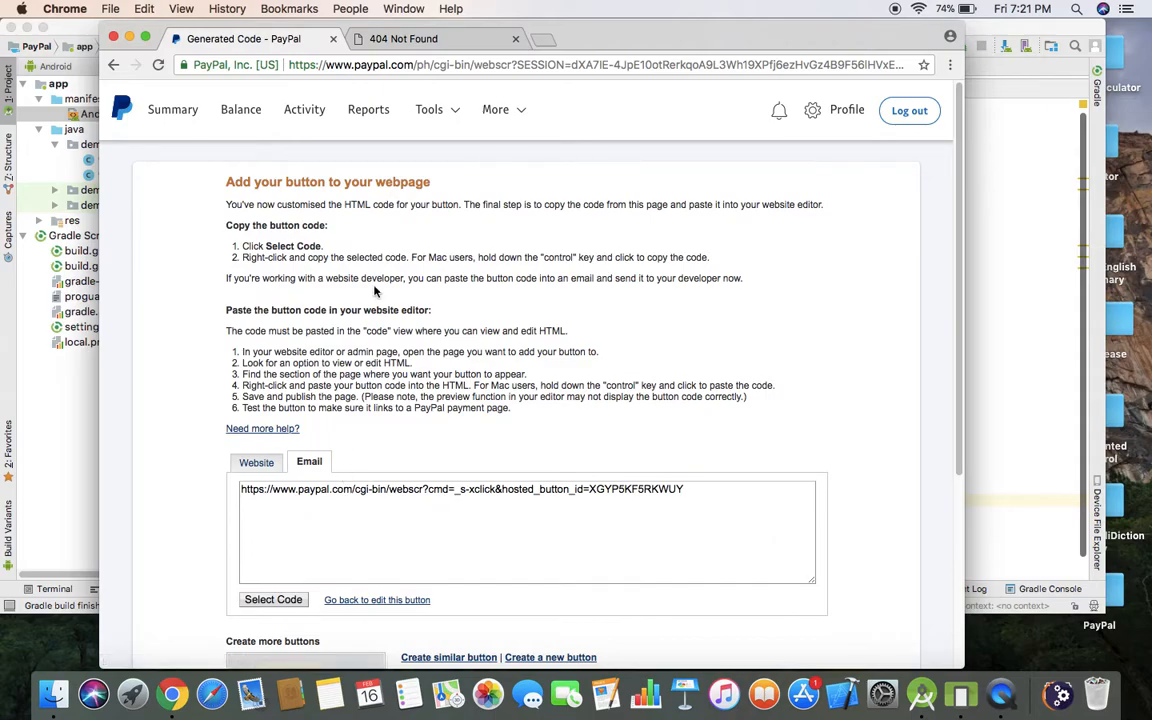
pyautogui.tripleClick(690, 526)
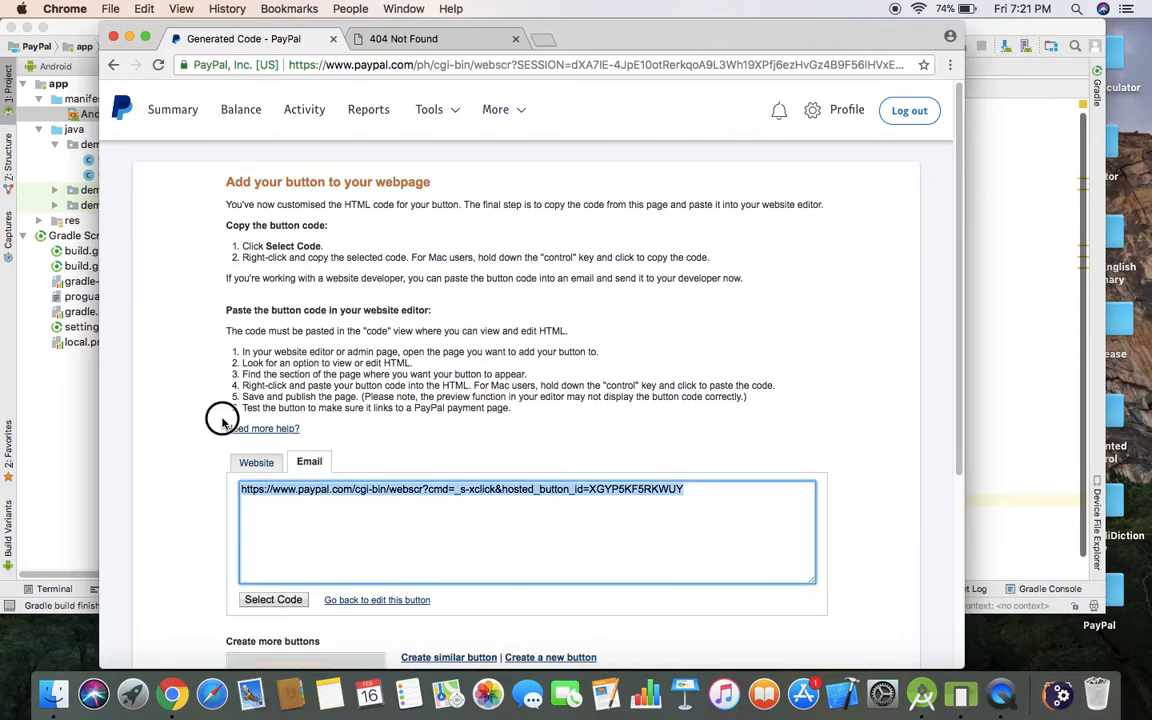
pyautogui.rightClick(302, 478)
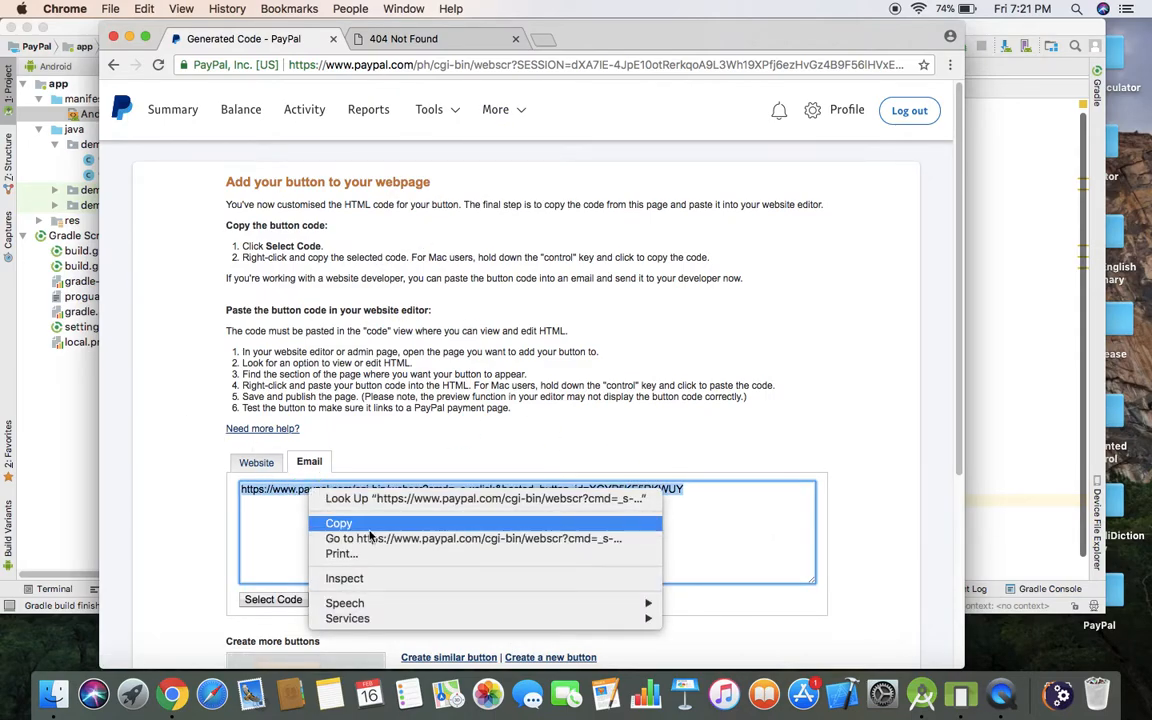
pyautogui.click(350, 520)
# Step: Re-copy the link and place the caret at the end of the setWebViewClient statement in MakePaymentActivity
pyautogui.click(1011, 454)
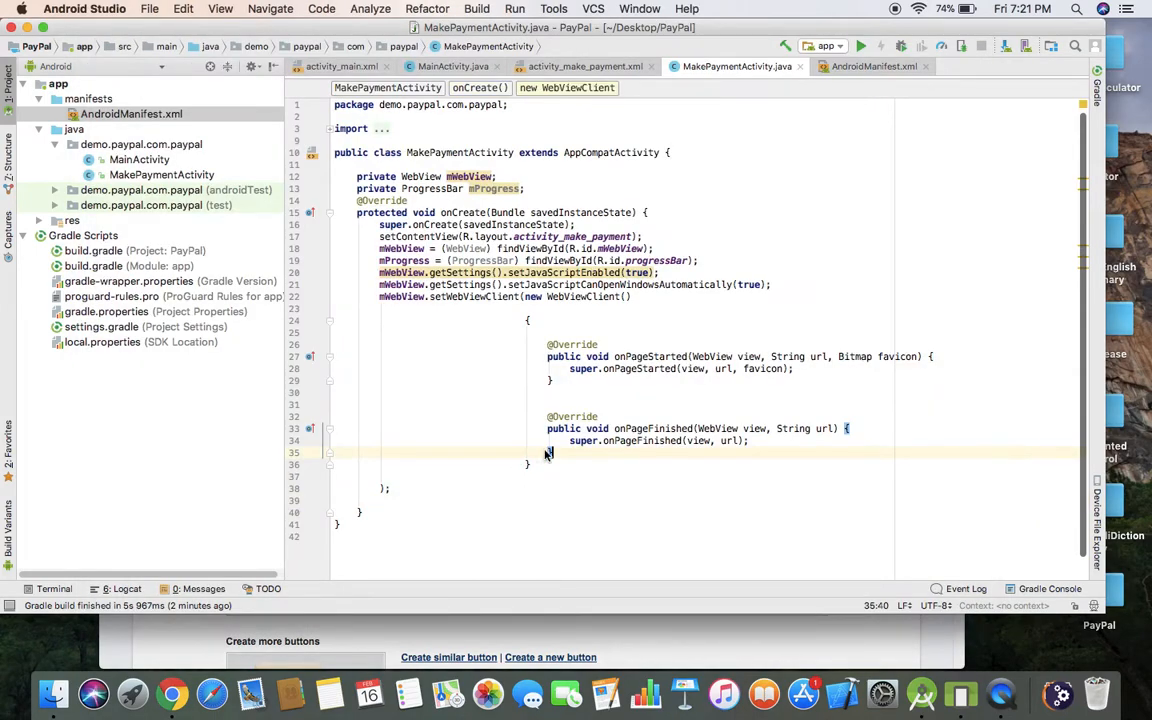
pyautogui.click(390, 488)
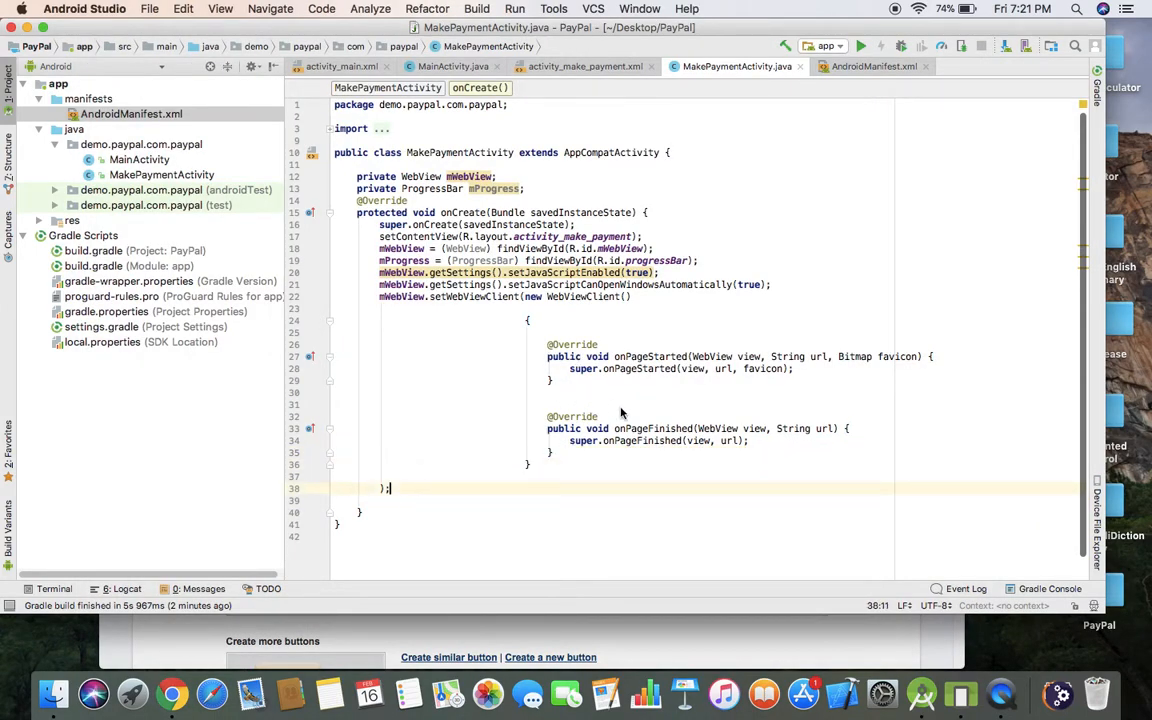
pyautogui.press('super+Tab')
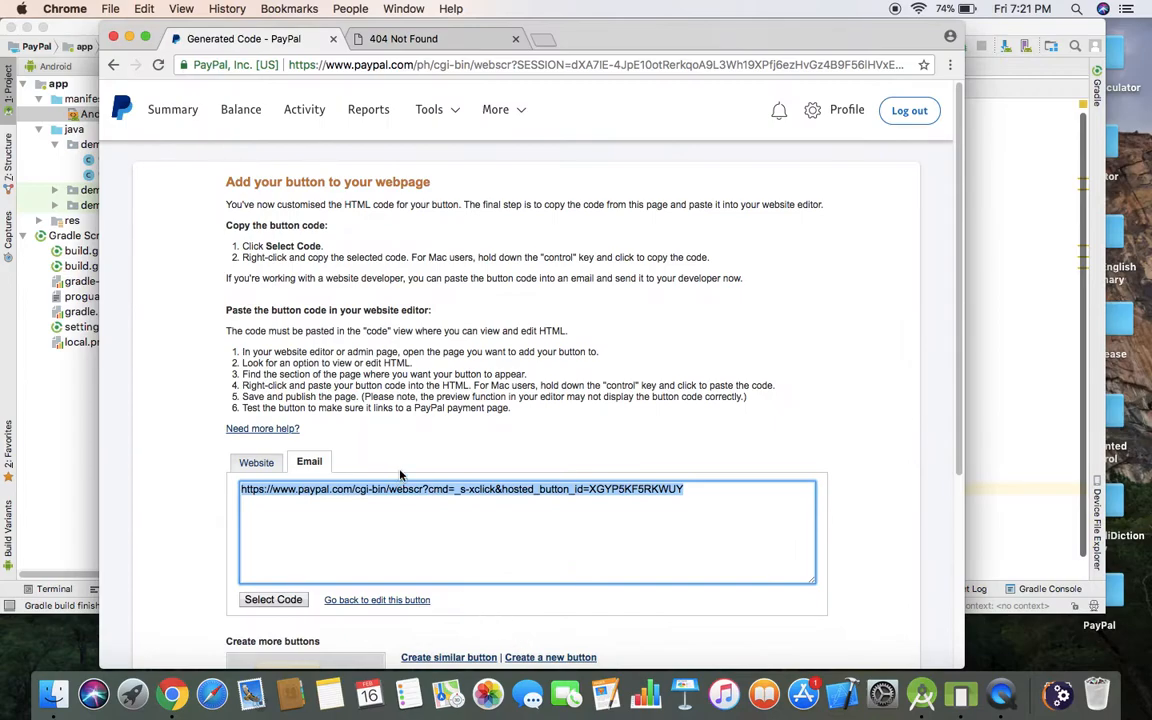
pyautogui.rightClick(401, 488)
pyautogui.click(430, 512)
pyautogui.press('super+Tab')
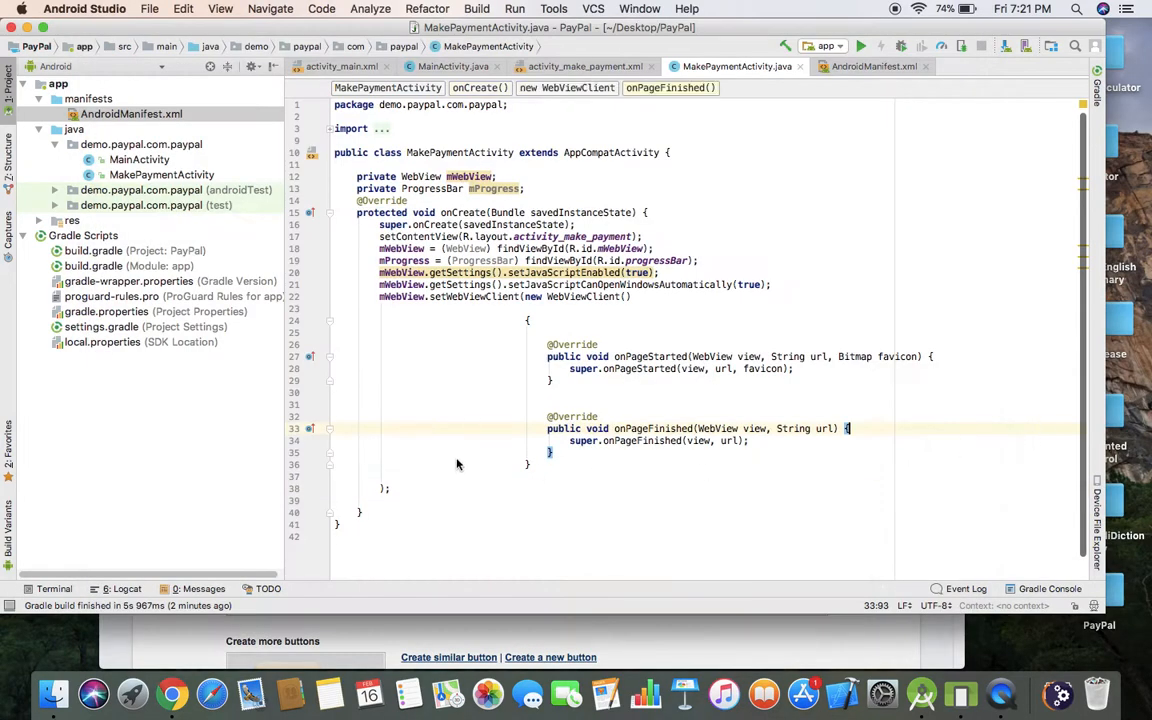
pyautogui.moveTo(413, 486); pyautogui.dragTo(415, 501)
pyautogui.click(336, 488)
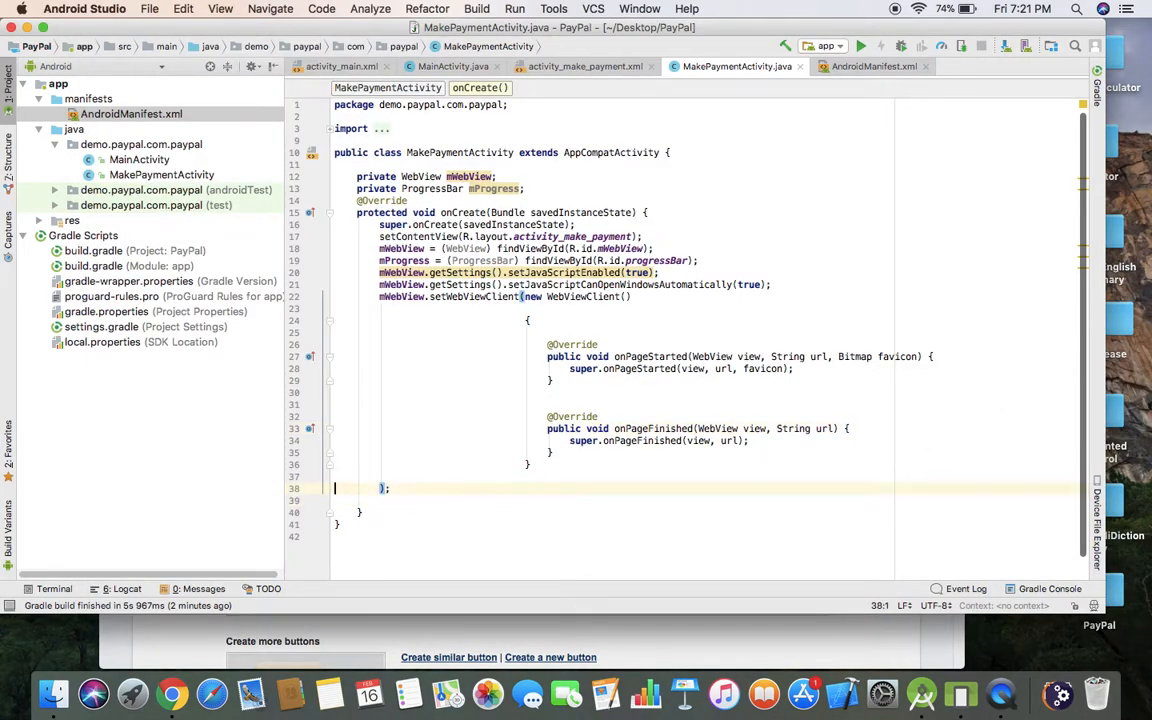
pyautogui.press('End')
# Step: Add mWebView.loadUrl("") and paste the PayPal payment link between the quotes
pyautogui.press('Return')
pyautogui.press('Return')
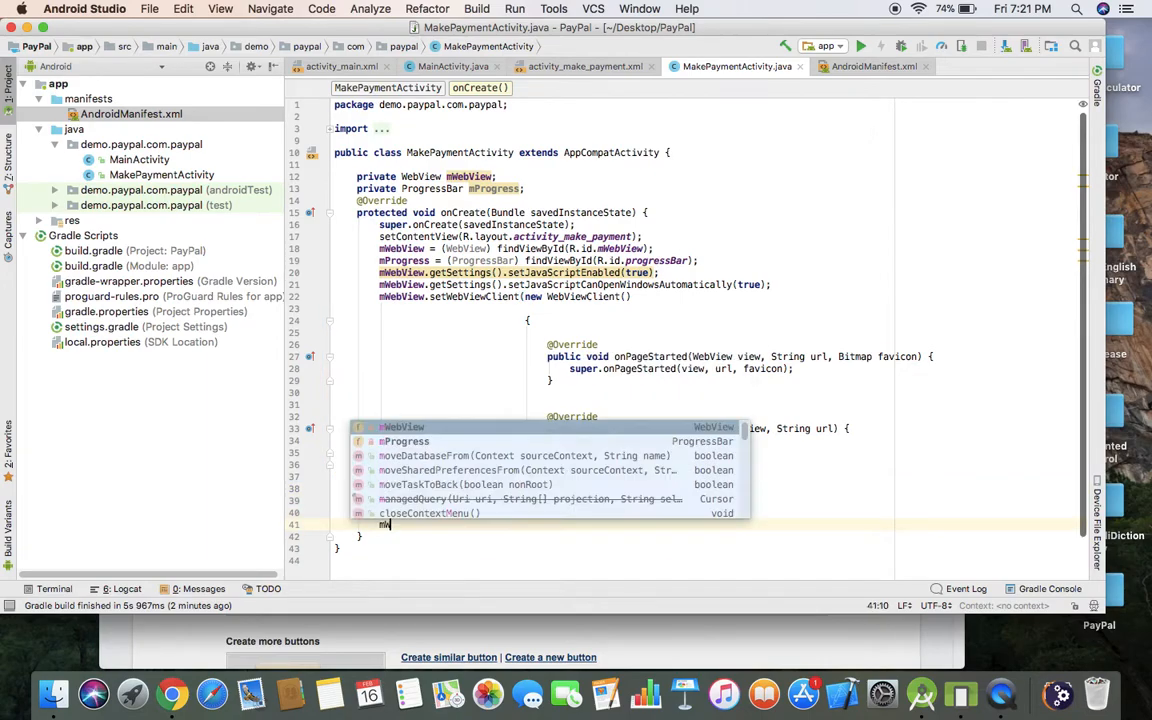
pyautogui.write('mWebView.load')
pyautogui.press('Return')
pyautogui.write('"");')
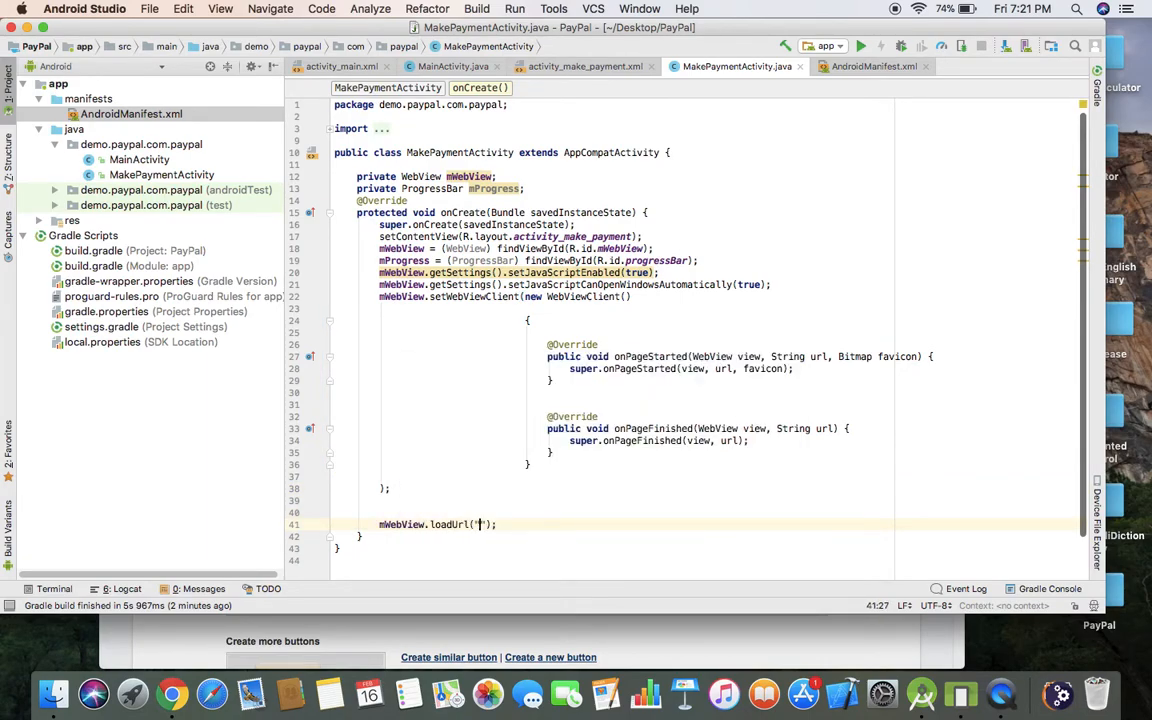
pyautogui.hotkey('ctrl', 'v')
pyautogui.press('Escape')
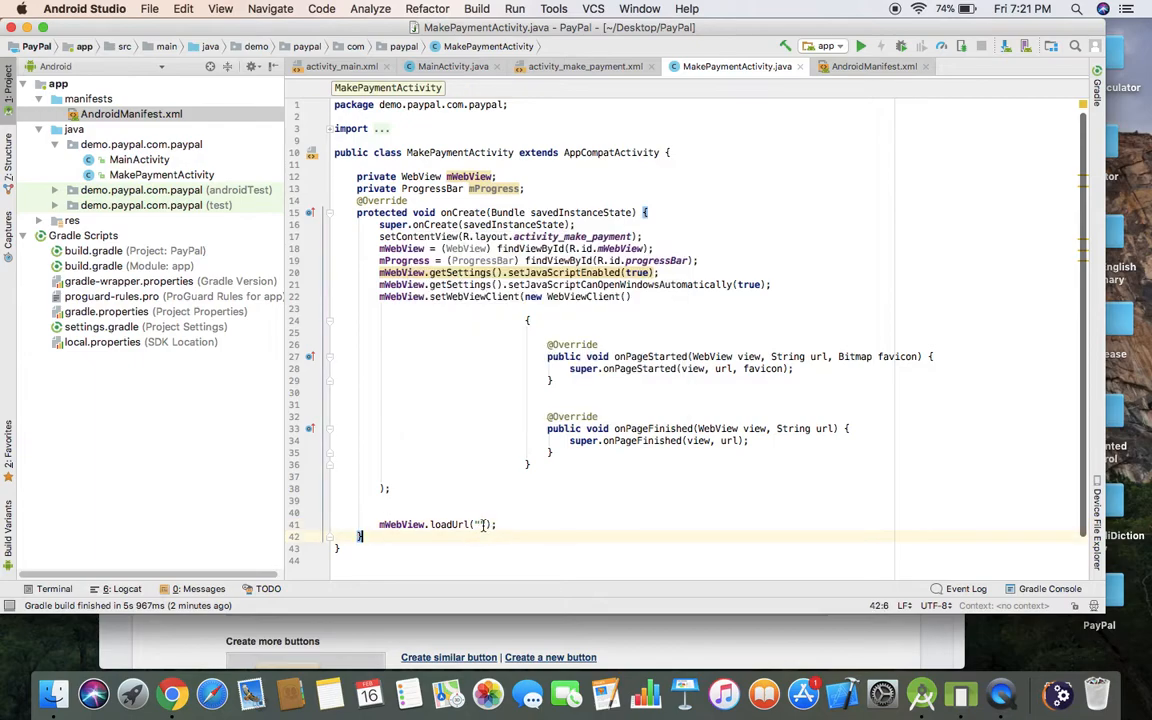
pyautogui.click(483, 525)
pyautogui.rightClick(480, 524)
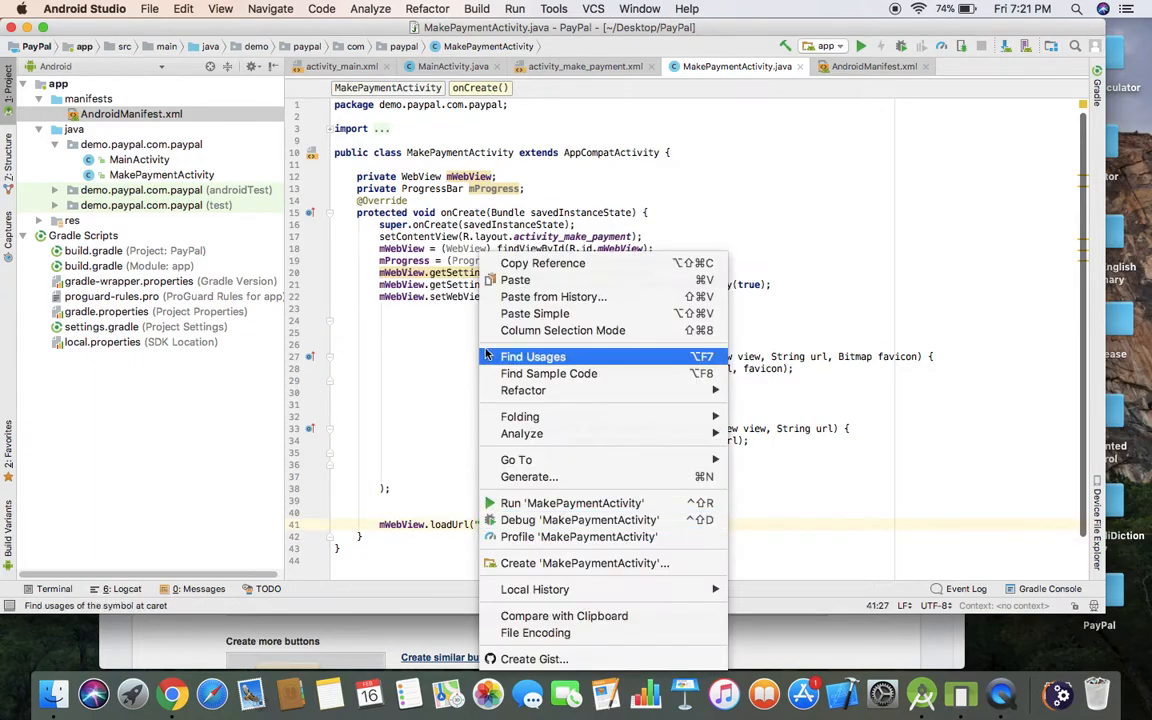
pyautogui.click(530, 275)
# Step: Move the caret to the end of the onPageStarted header line
pyautogui.click(686, 356)
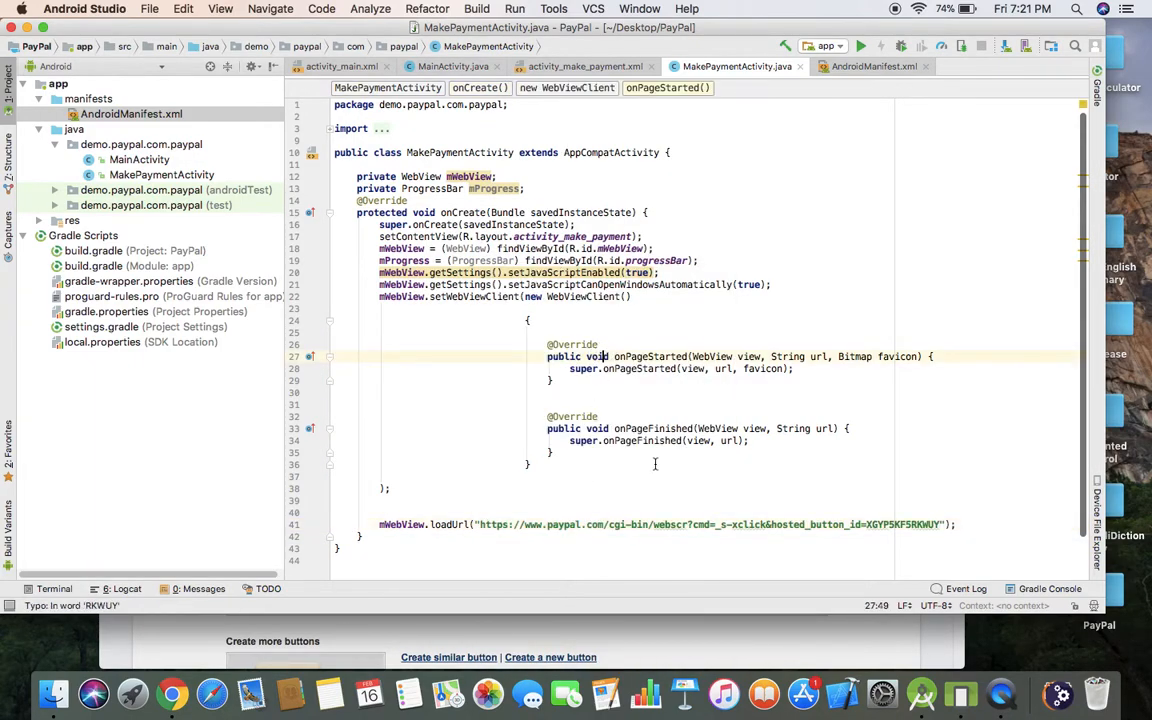
pyautogui.click(789, 368)
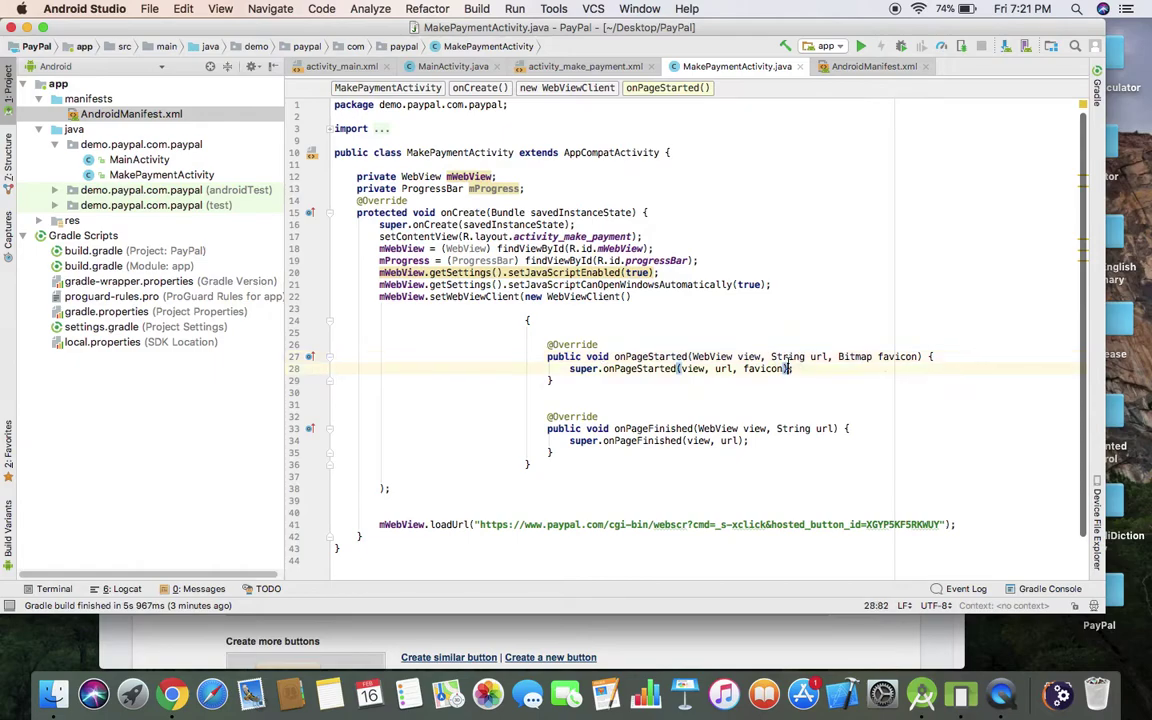
pyautogui.click(964, 358)
# Step: In onPageStarted, set mWebView visibility to View.GONE then View.VISIBLE
pyautogui.click(887, 369)
pyautogui.press('Return')
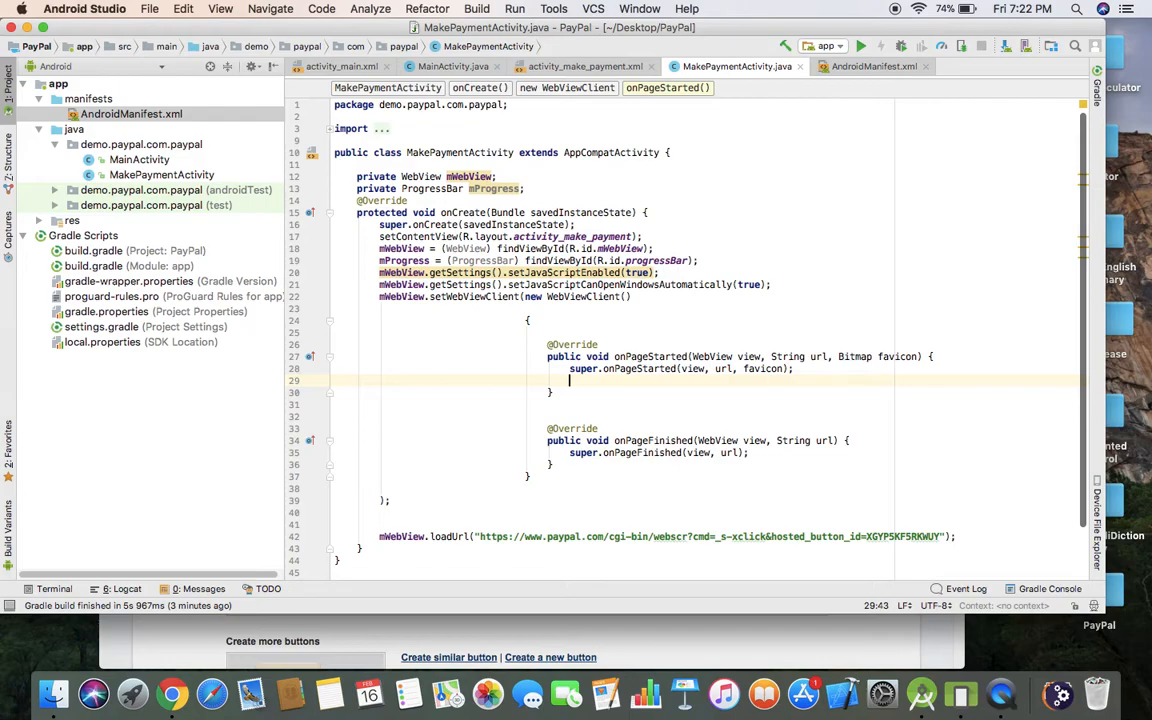
pyautogui.write('mWebView.')
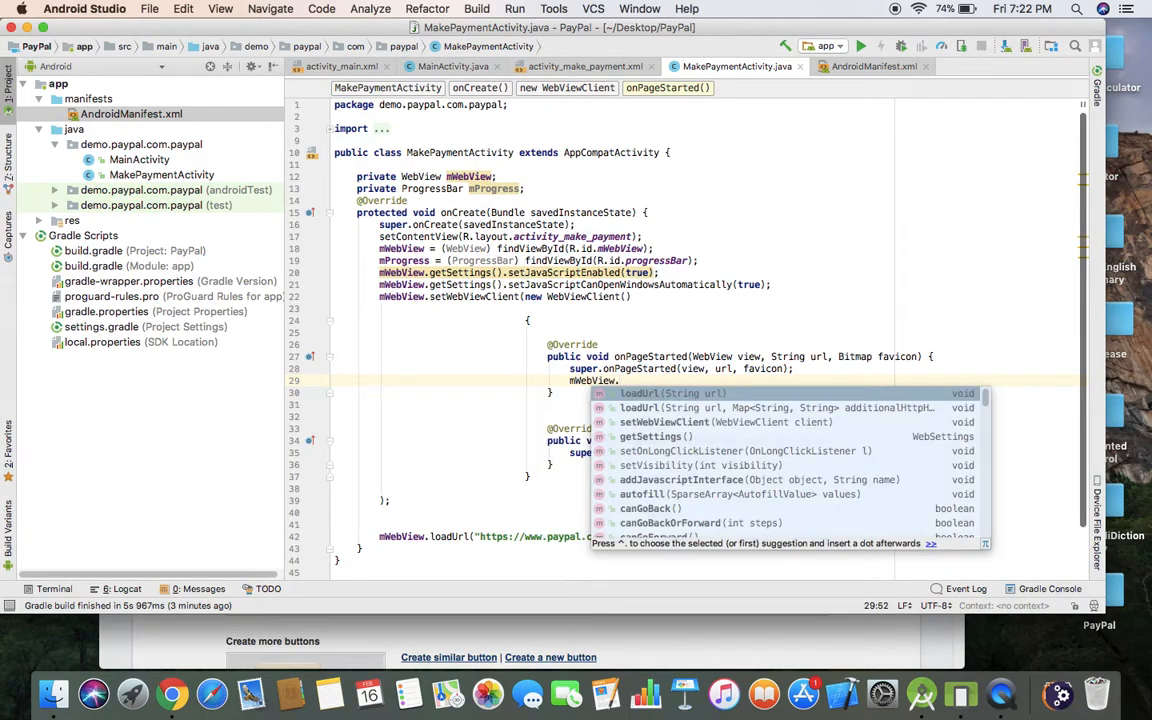
pyautogui.write('setV')
pyautogui.press('Return')
pyautogui.write('V')
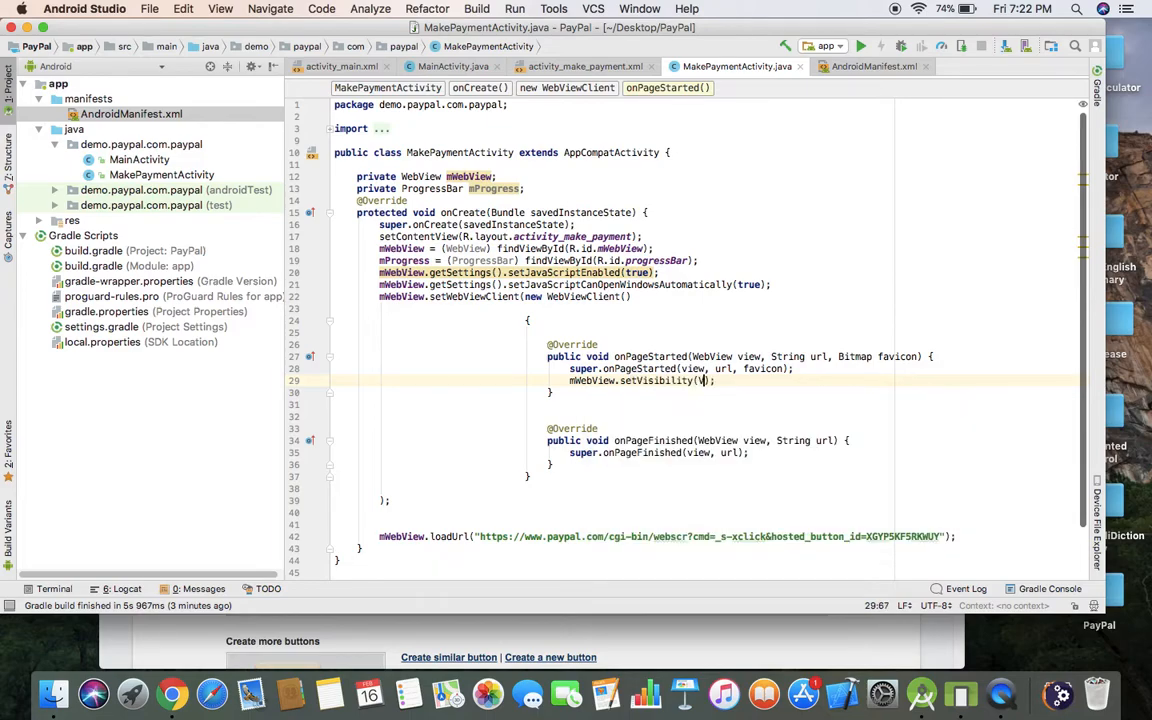
pyautogui.write('iew')
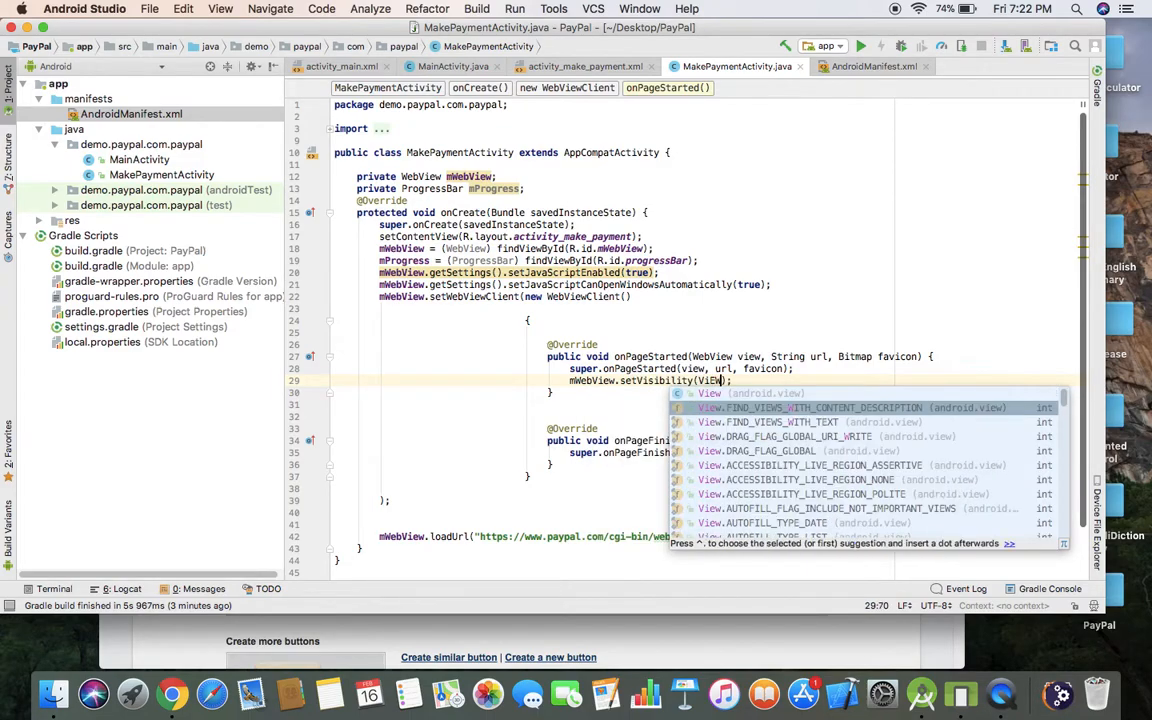
pyautogui.write('.g')
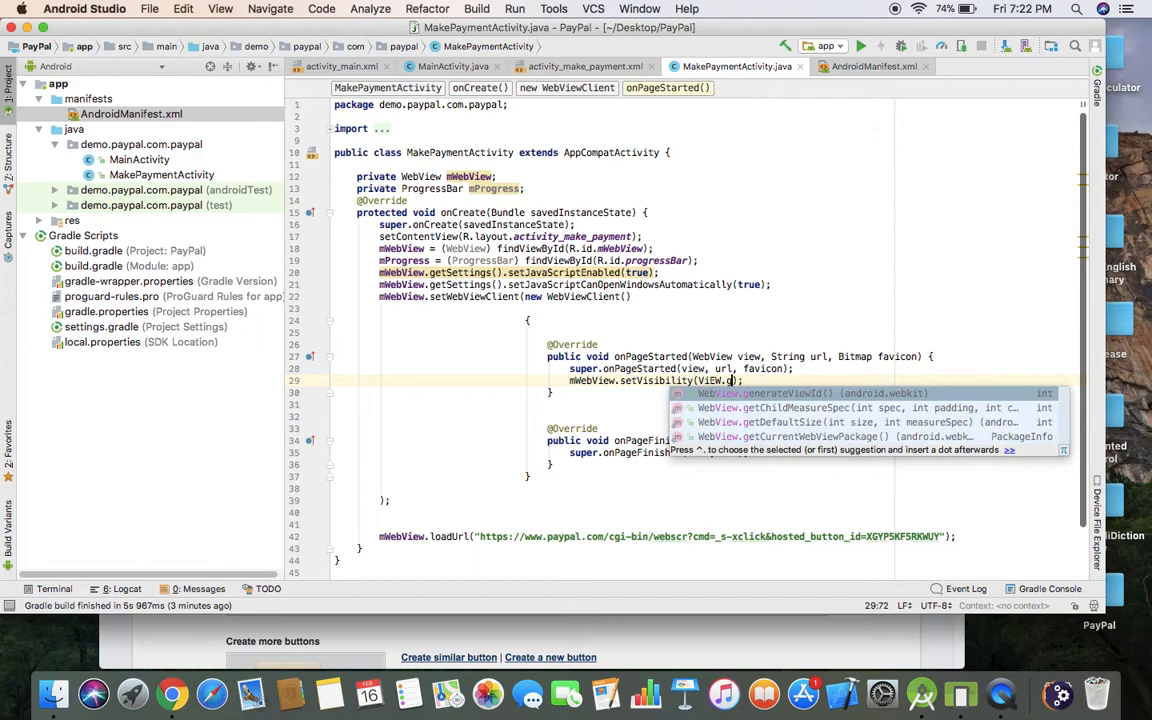
pyautogui.press('BackSpace')
pyautogui.press('BackSpace')
pyautogui.press('BackSpace')
pyautogui.write('ew.G')
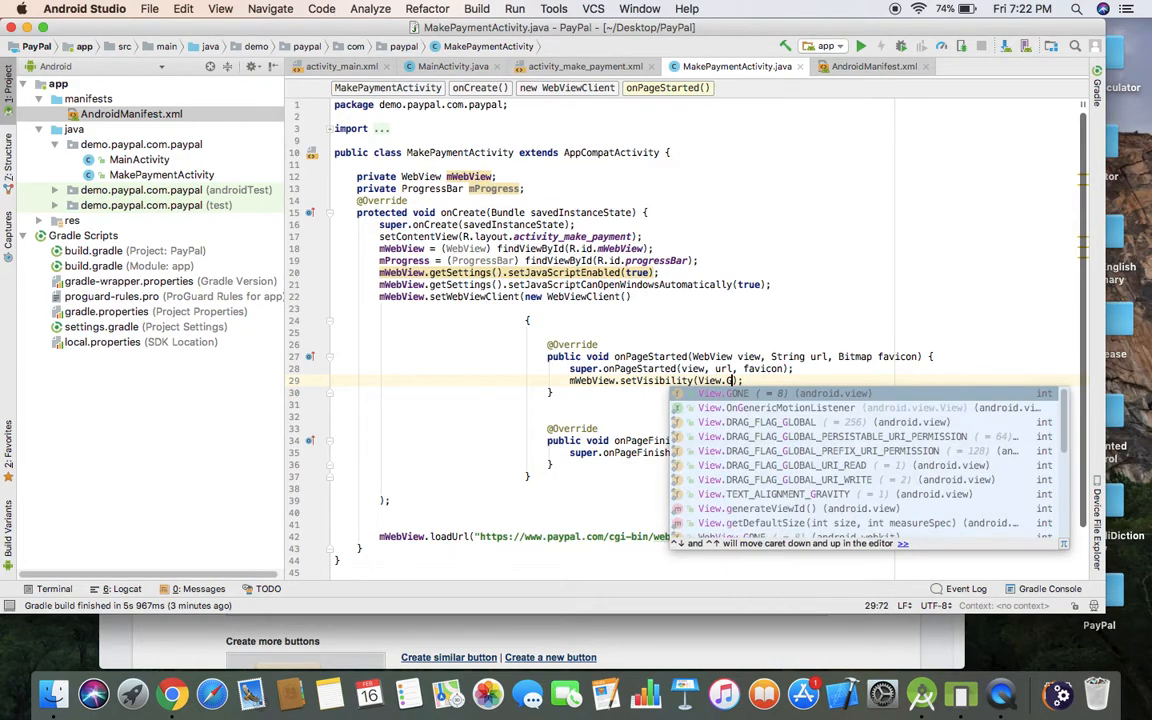
pyautogui.press('Return')
pyautogui.hotkey('shift', 'Return')
pyautogui.write('pro')
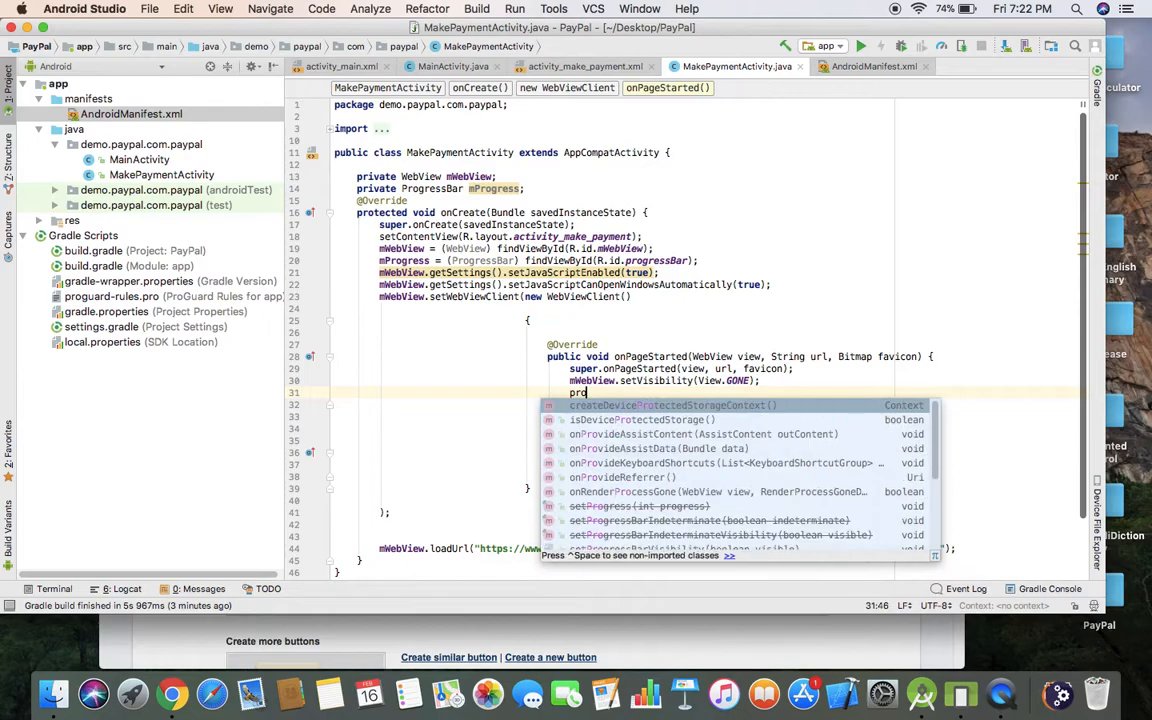
pyautogui.press('BackSpace')
pyautogui.press('BackSpace')
pyautogui.press('BackSpace')
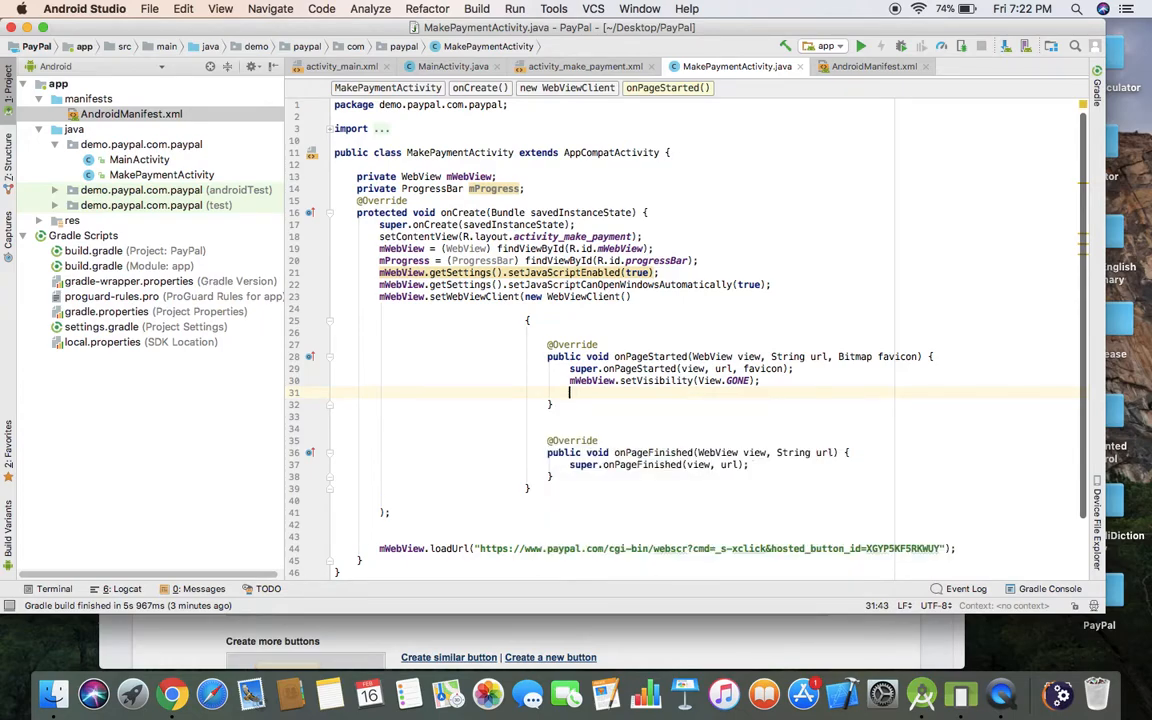
pyautogui.write('m')
pyautogui.press('Return')
pyautogui.write('mWebView.set')
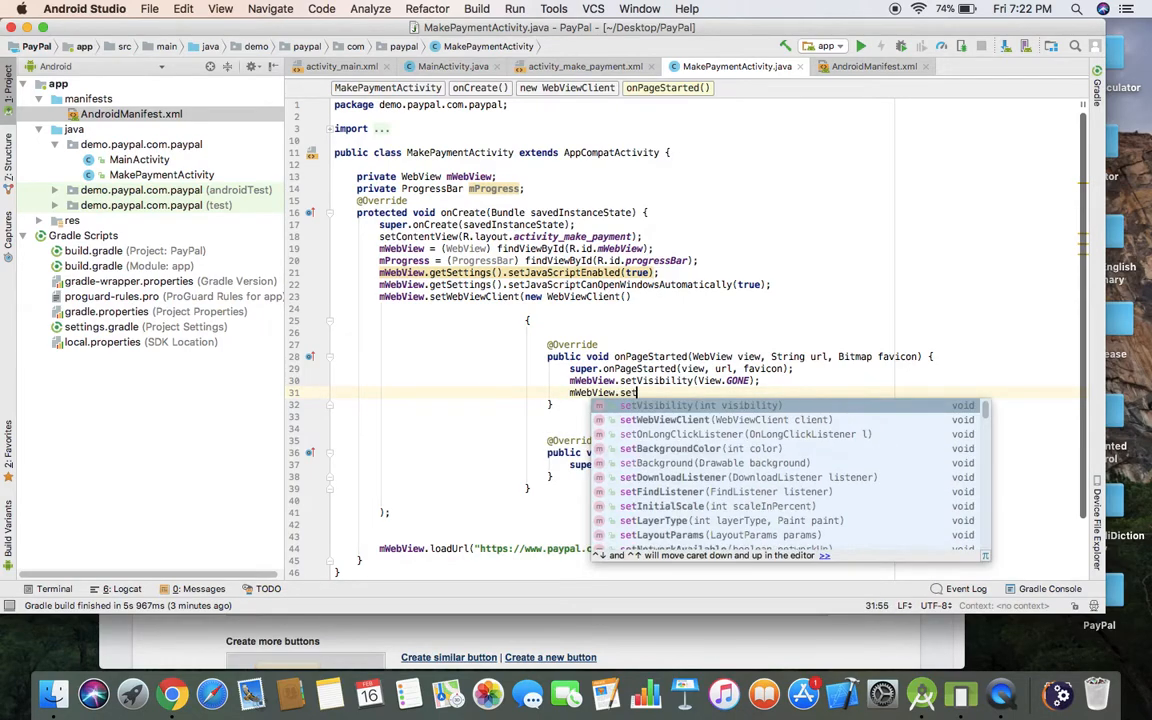
pyautogui.press('Return')
pyautogui.write('View.')
pyautogui.write('Visibility(View.V);')
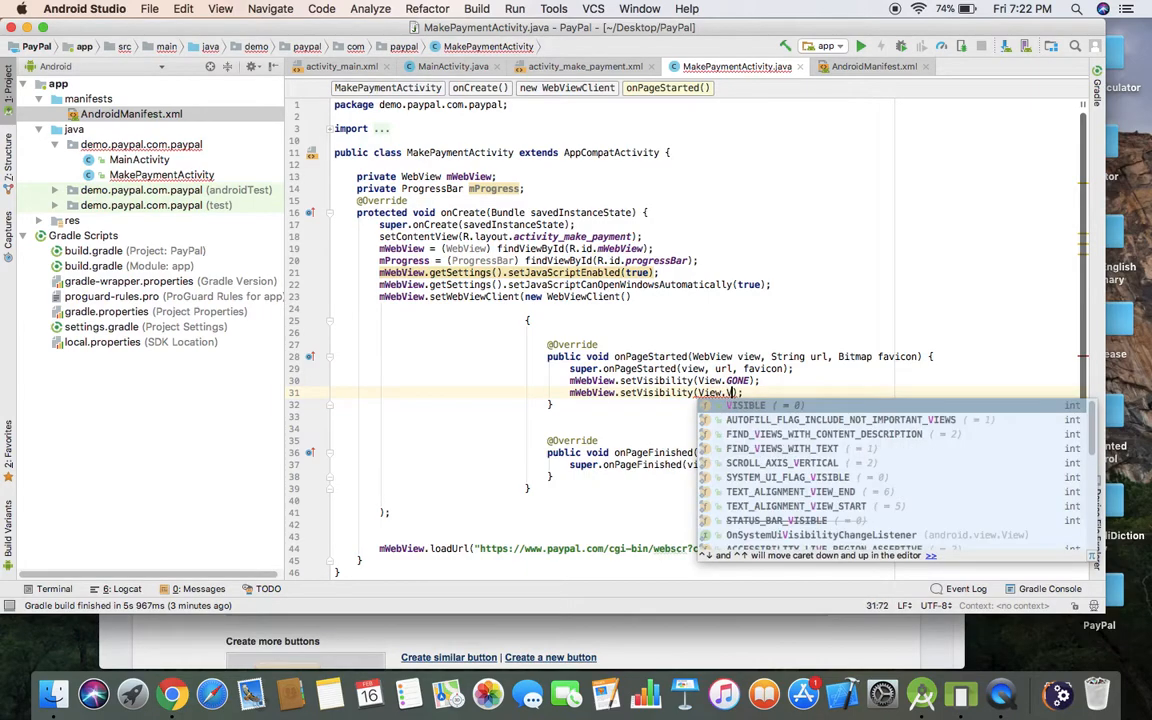
pyautogui.press('Return')
# Step: In onPageFinished, set mWebView visibility to View.VISIBLE
pyautogui.click(754, 472)
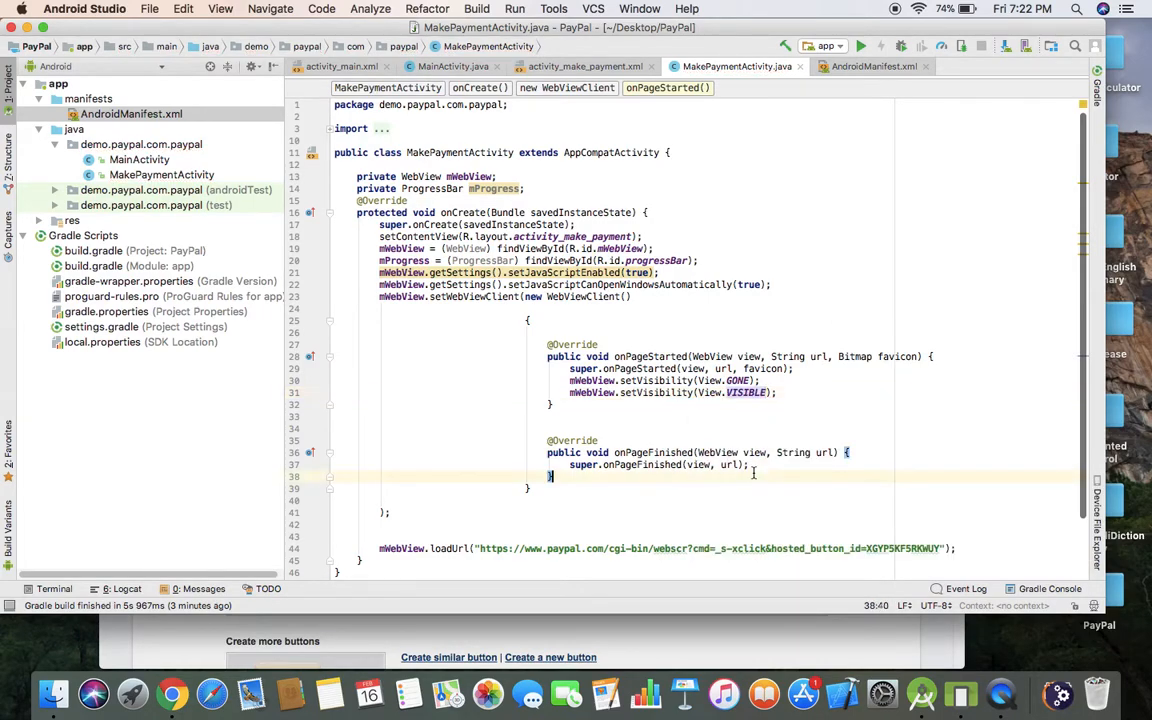
pyautogui.press('Return')
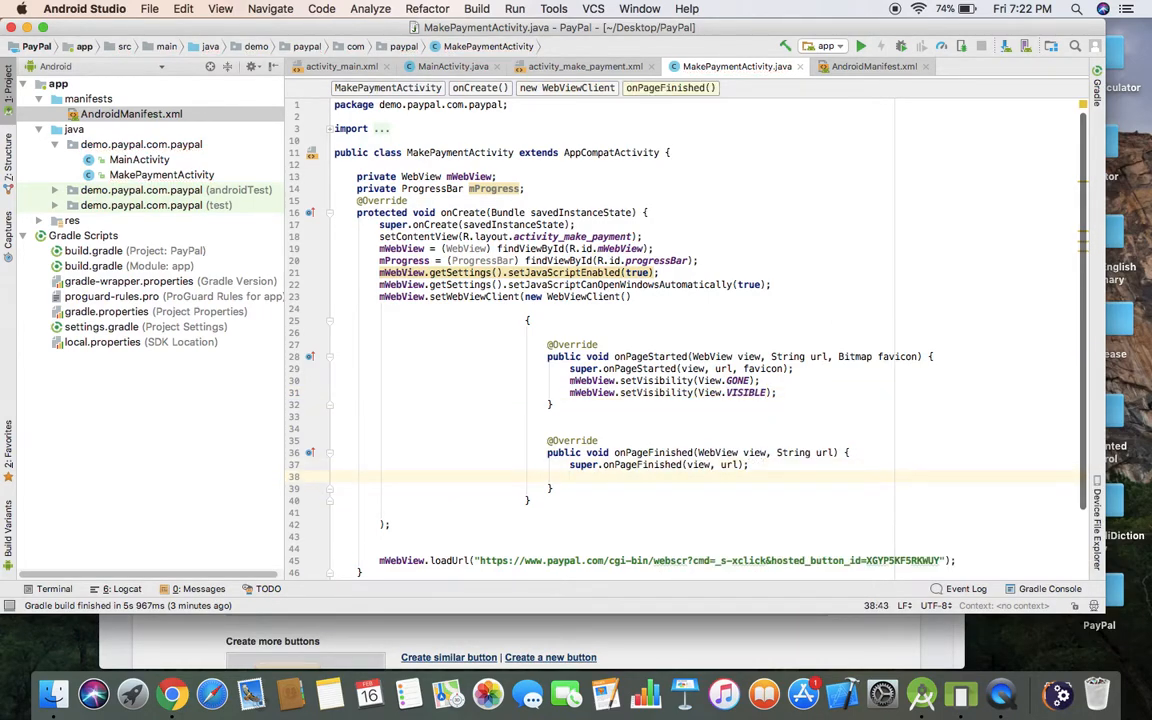
pyautogui.write('mWebView.setS')
pyautogui.press('BackSpace')
pyautogui.write('V')
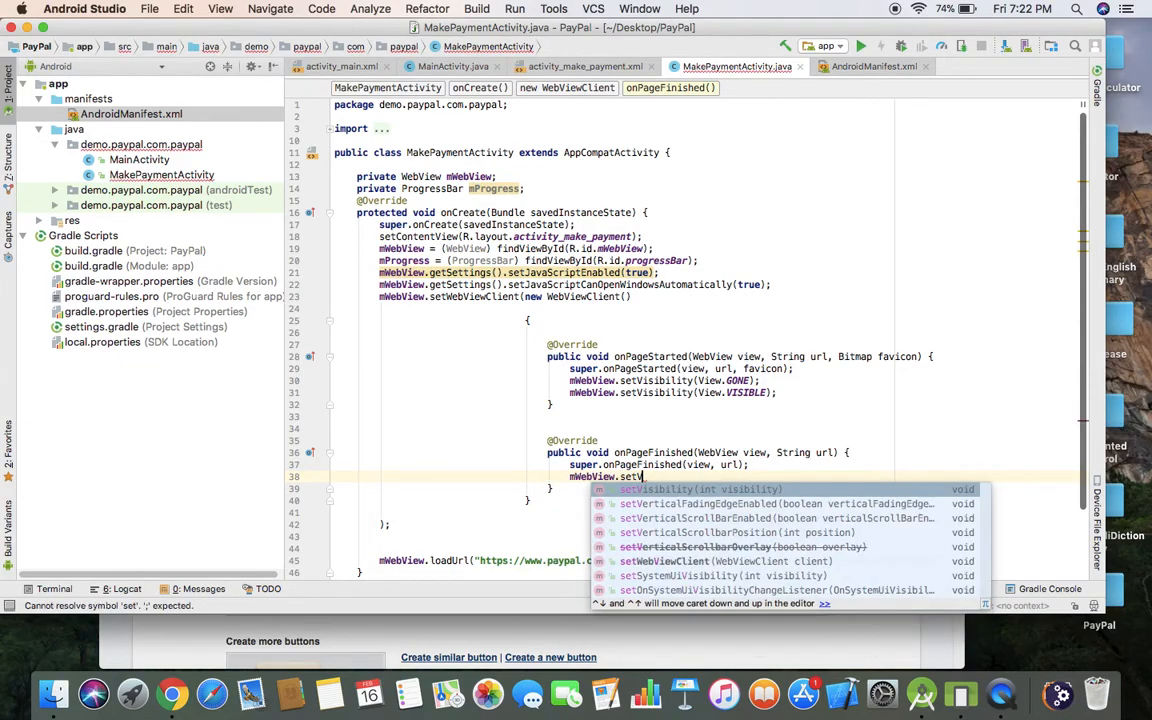
pyautogui.press('Return')
pyautogui.write('View')
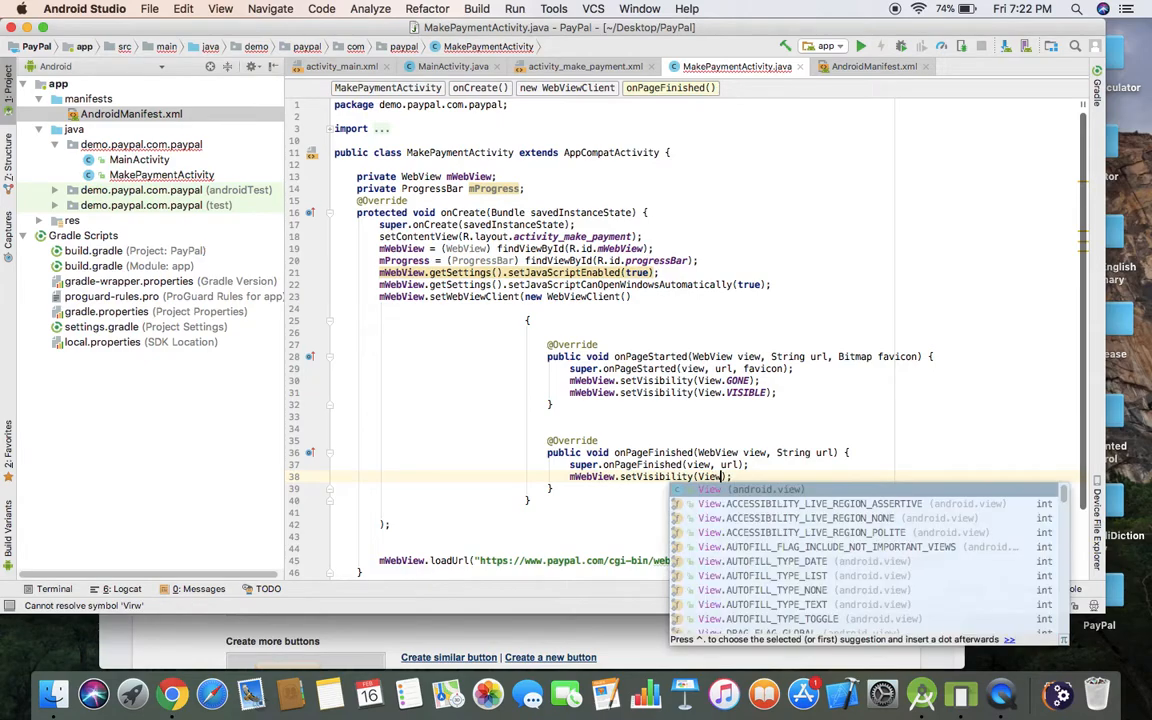
pyautogui.write('.VISIBLE')
pyautogui.press('Return')
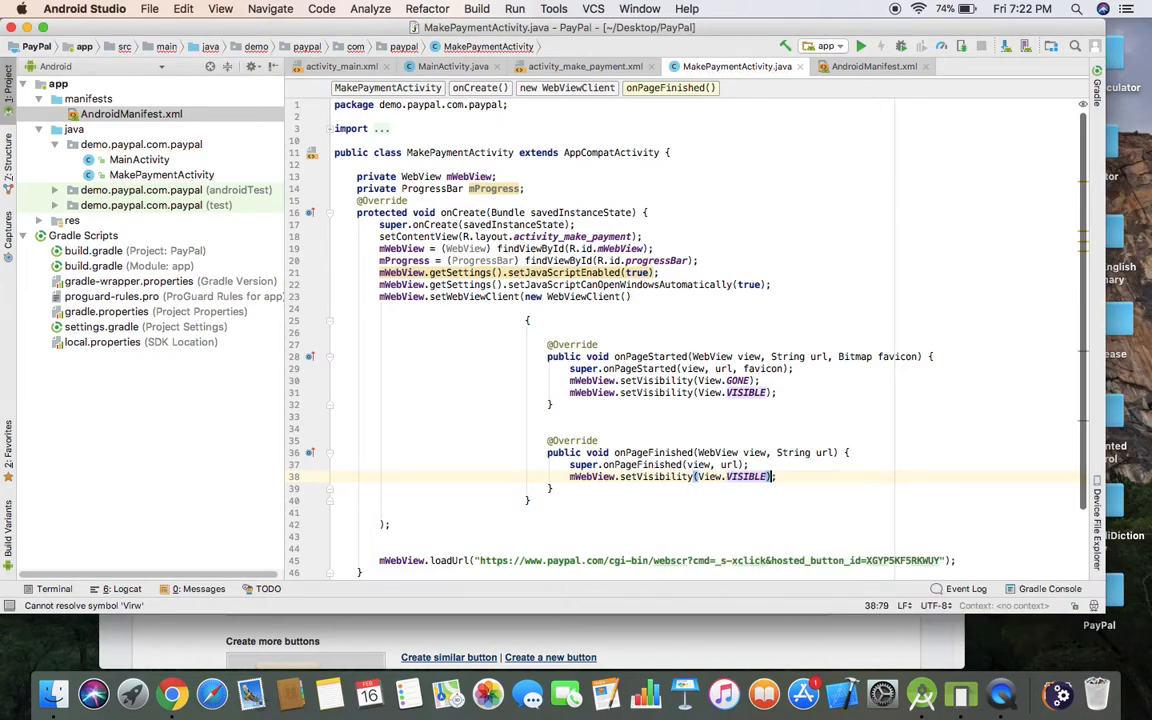
# Step: Replace the stray mWebView call with mProgress.setVisibility(View.GONE) in onPageFinished
pyautogui.press('End')
pyautogui.press('Return')
pyautogui.write('mWebView.')
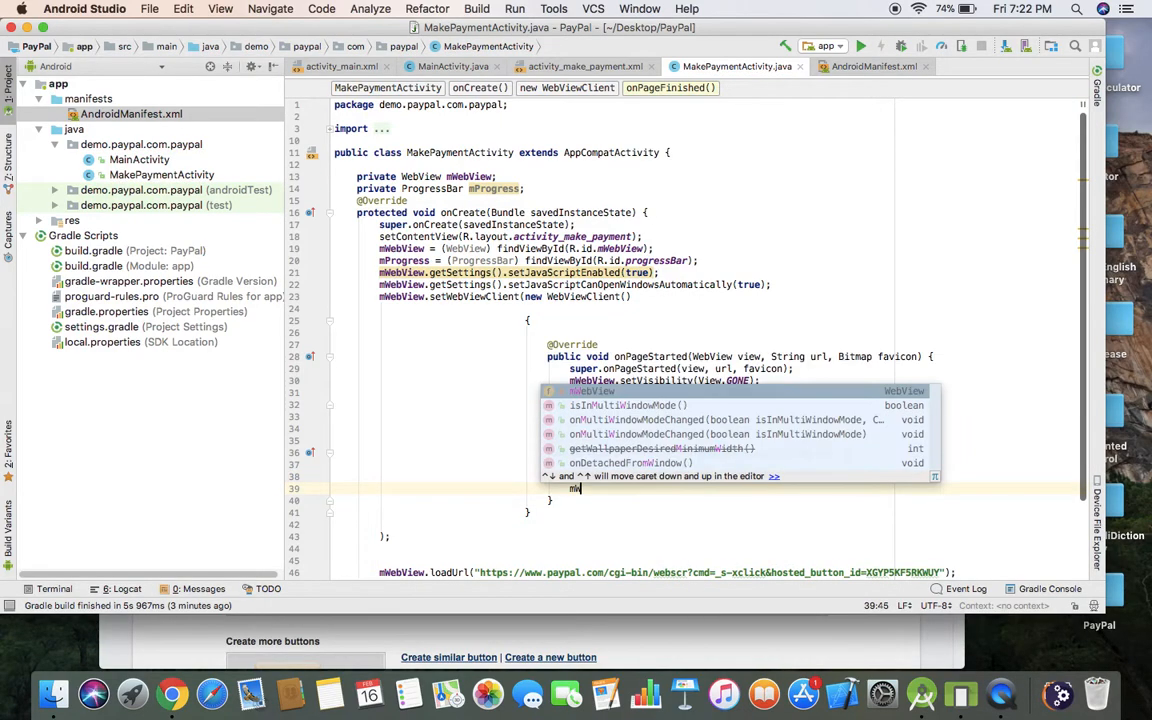
pyautogui.press('BackSpace')
pyautogui.press('BackSpace')
pyautogui.press('BackSpace')
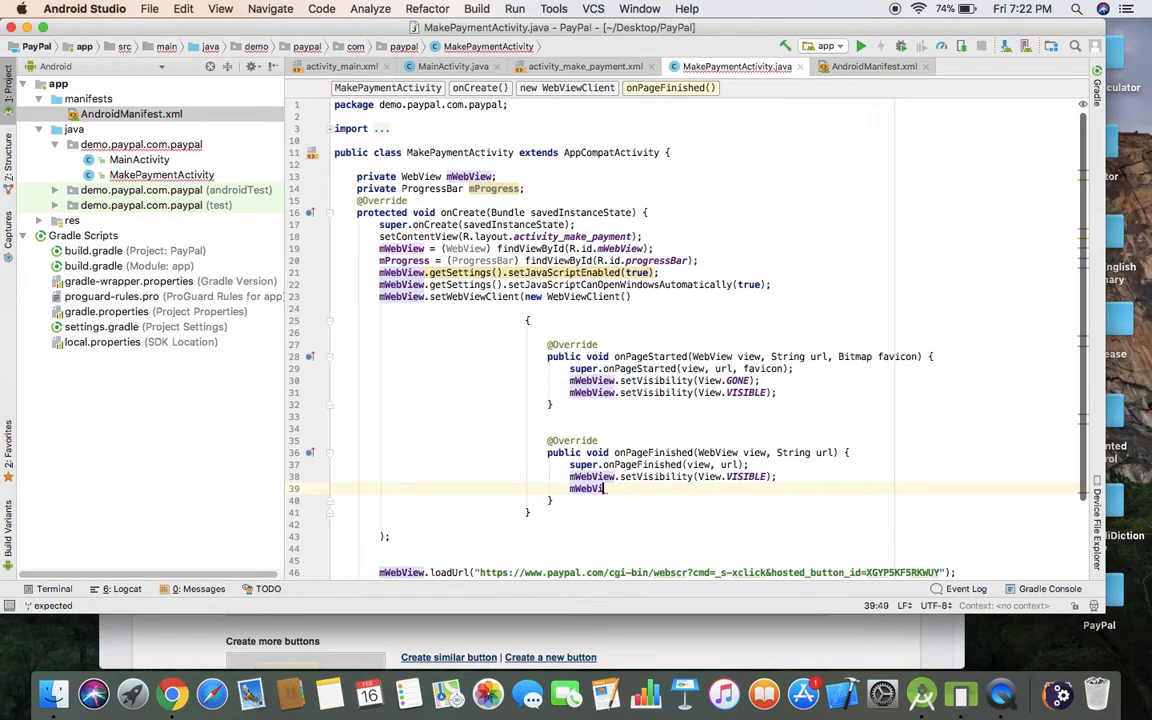
pyautogui.press('BackSpace')
pyautogui.press('BackSpace')
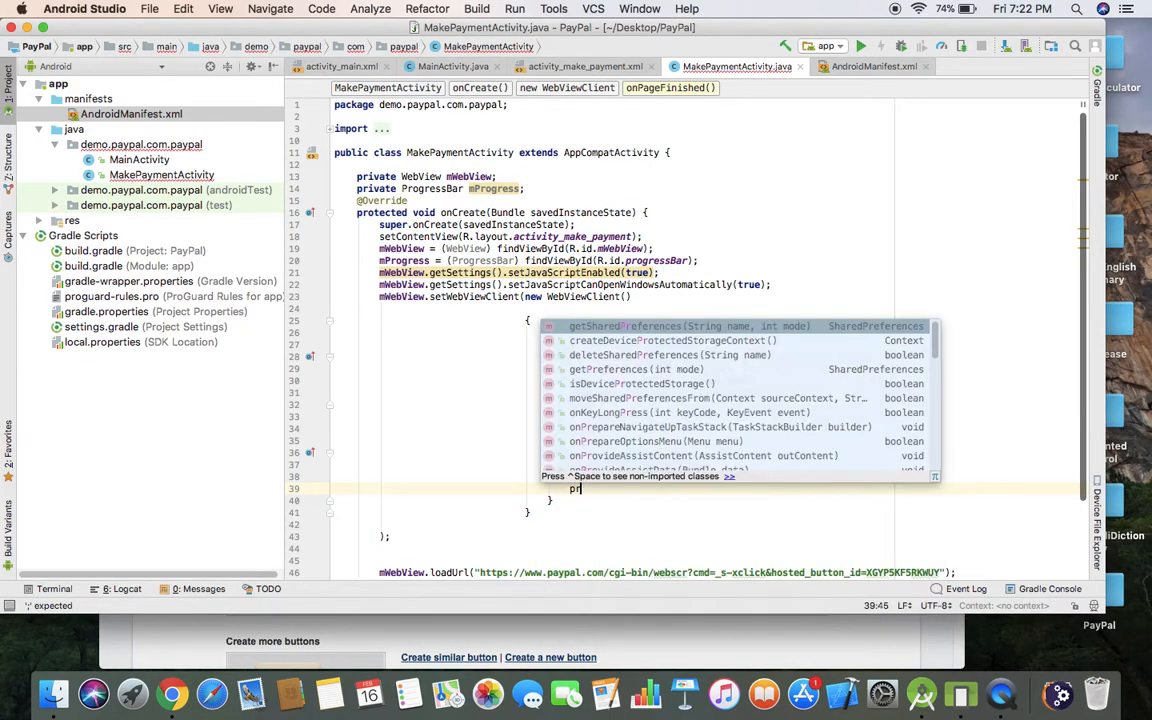
pyautogui.write('P')
pyautogui.press('Return')
pyautogui.write('.setV')
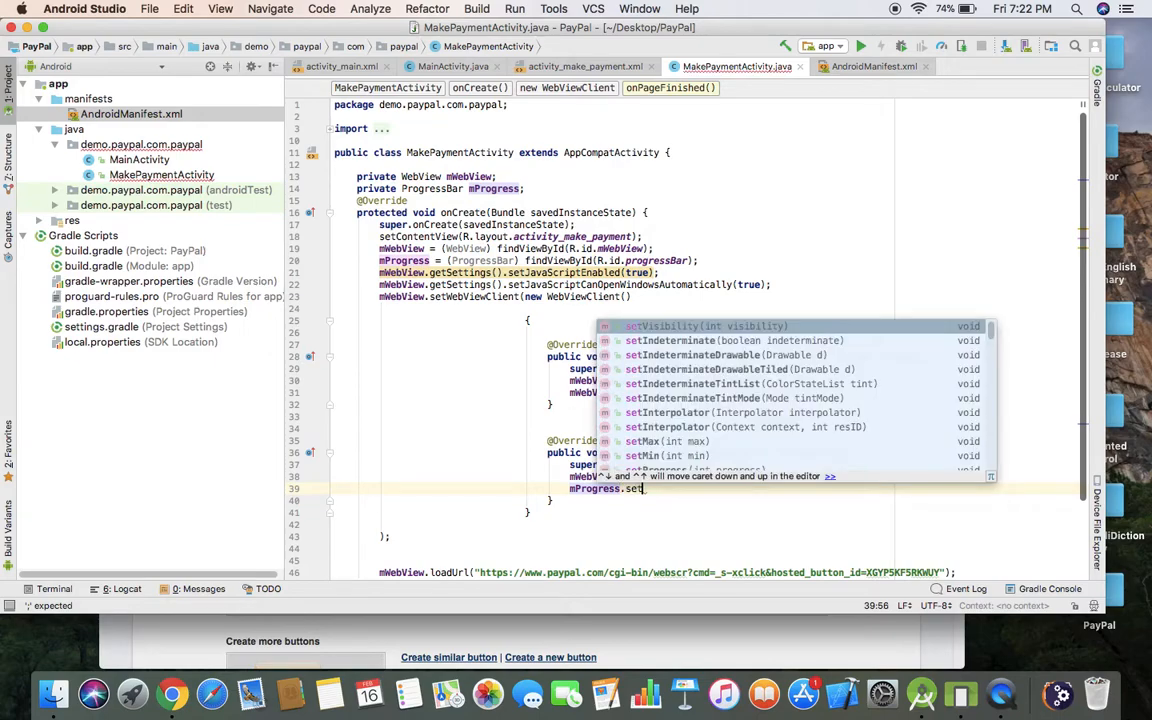
pyautogui.press('Return')
pyautogui.write('View.')
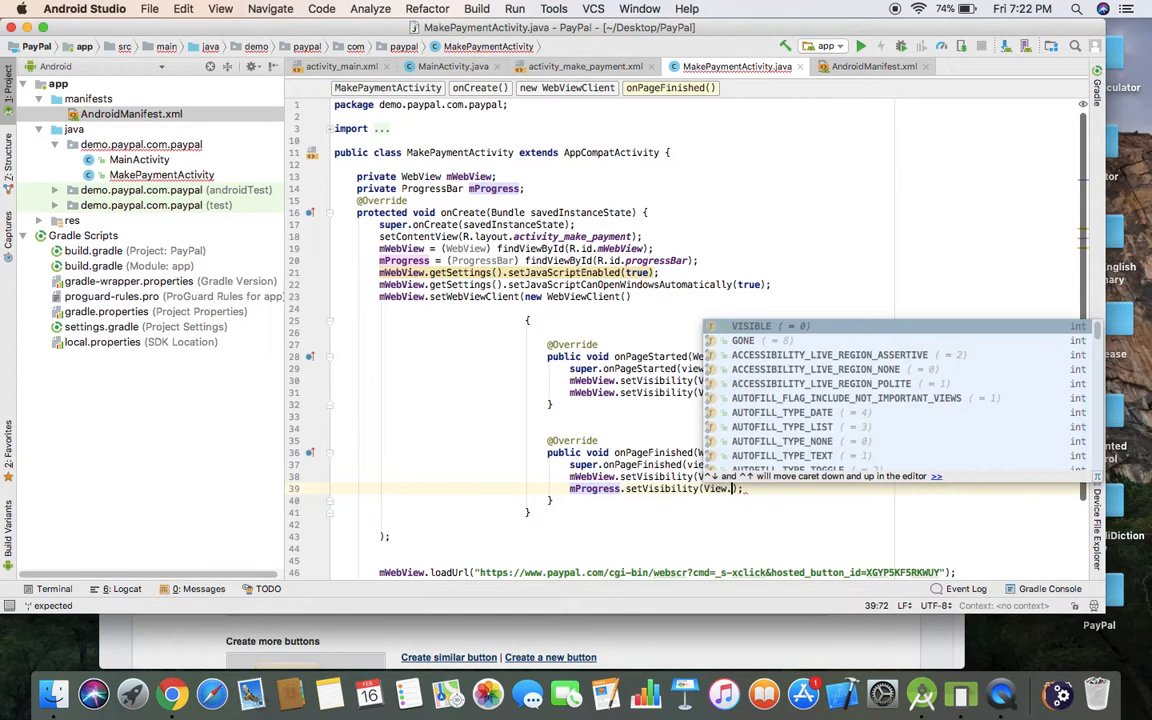
pyautogui.write('G')
pyautogui.press('Return')
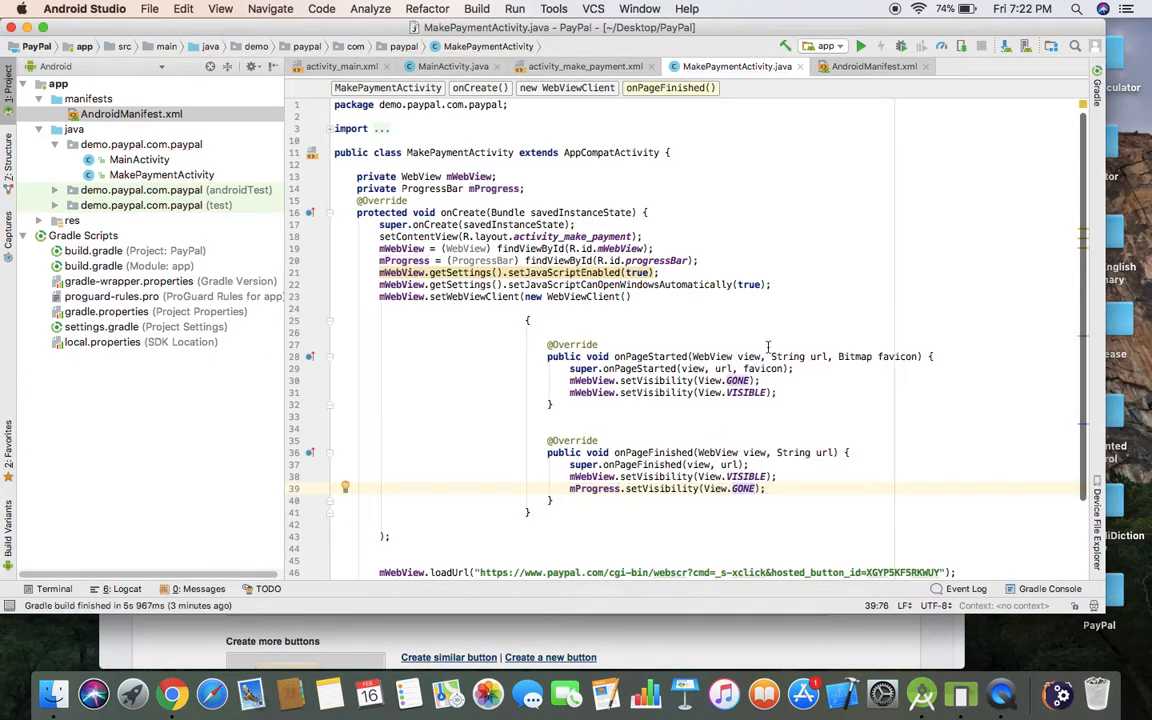
# Step: Start an if (url.equals("")) condition after the VISIBLE line in onPageStarted
pyautogui.click(790, 392)
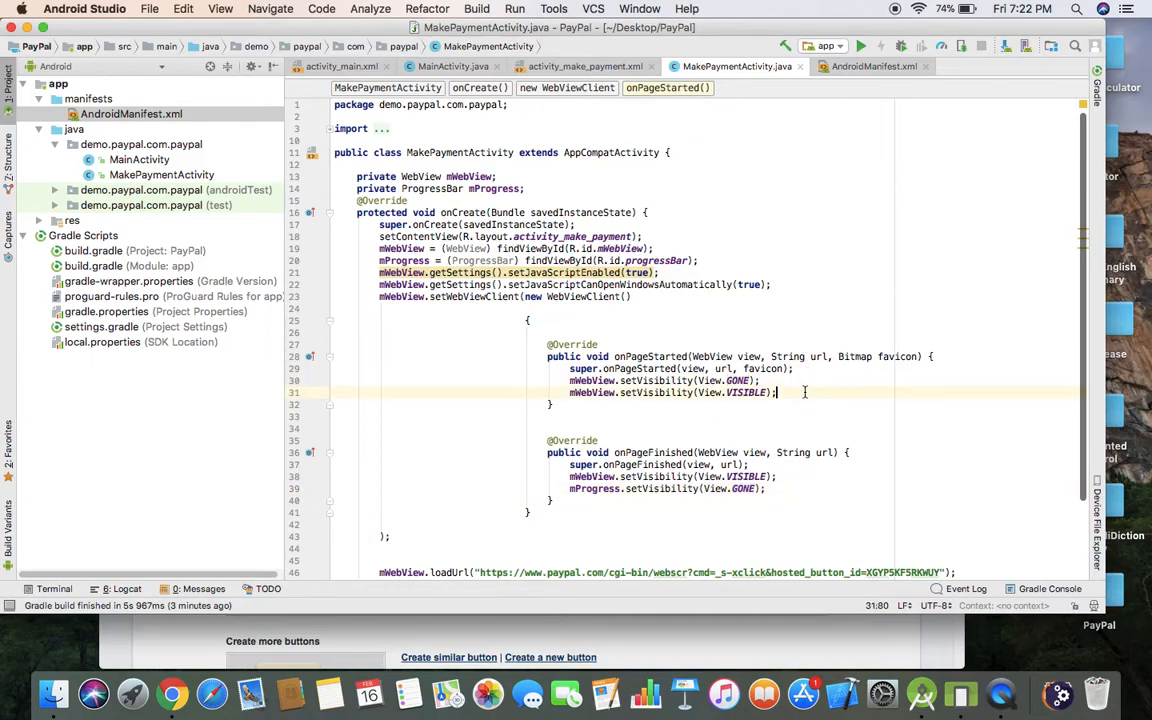
pyautogui.press('Return')
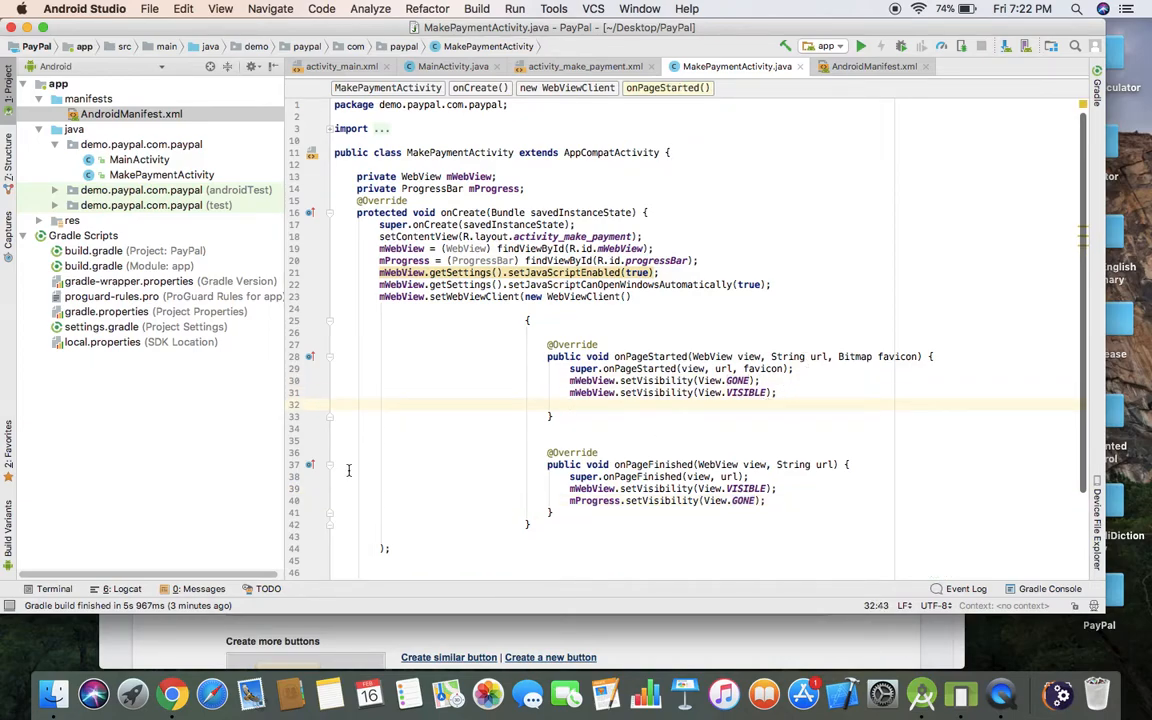
pyautogui.write('if (')
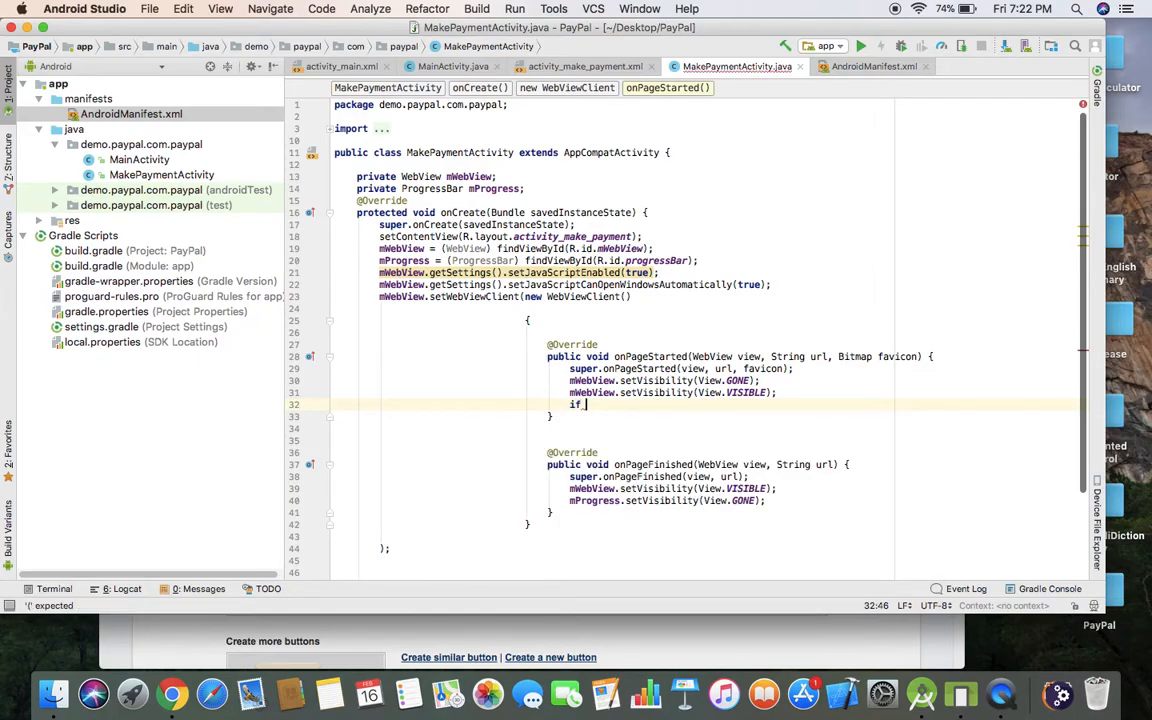
pyautogui.press('Left')
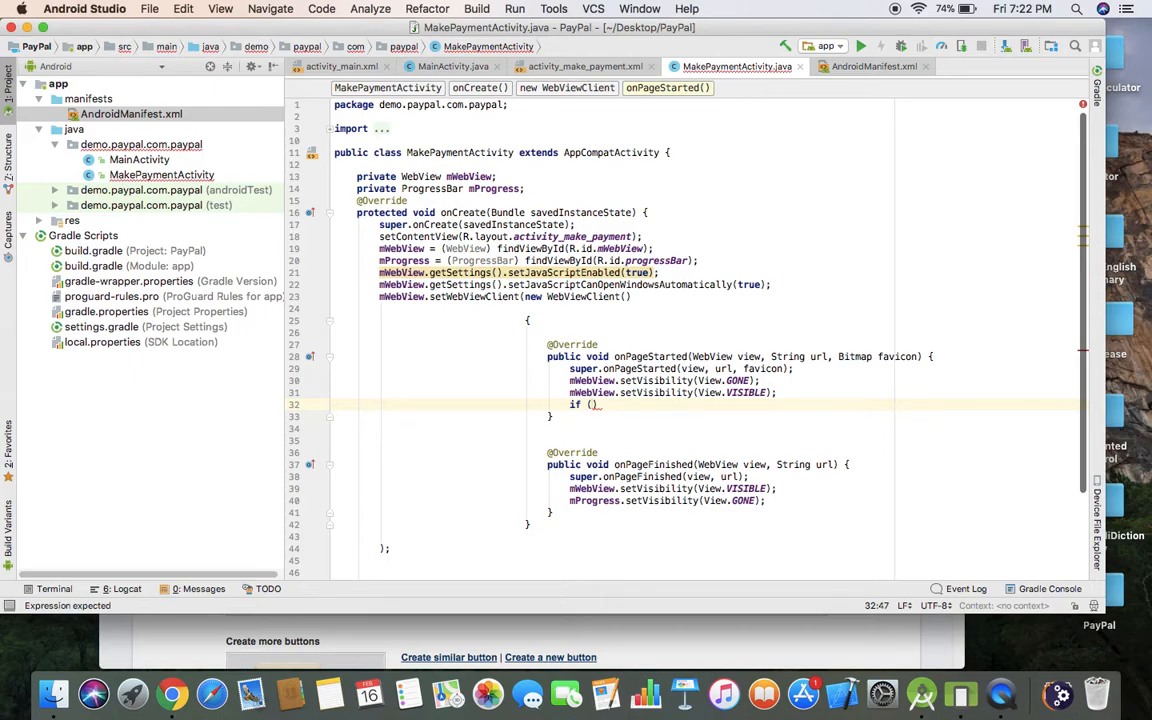
pyautogui.write('url.')
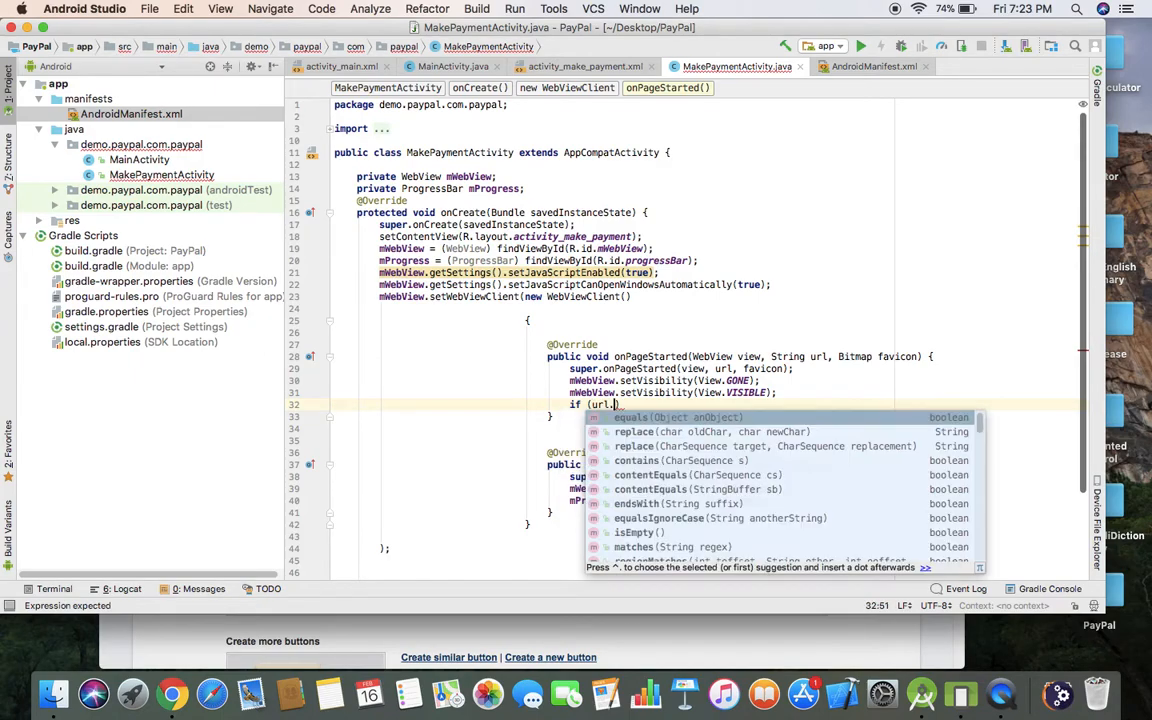
pyautogui.write('c')
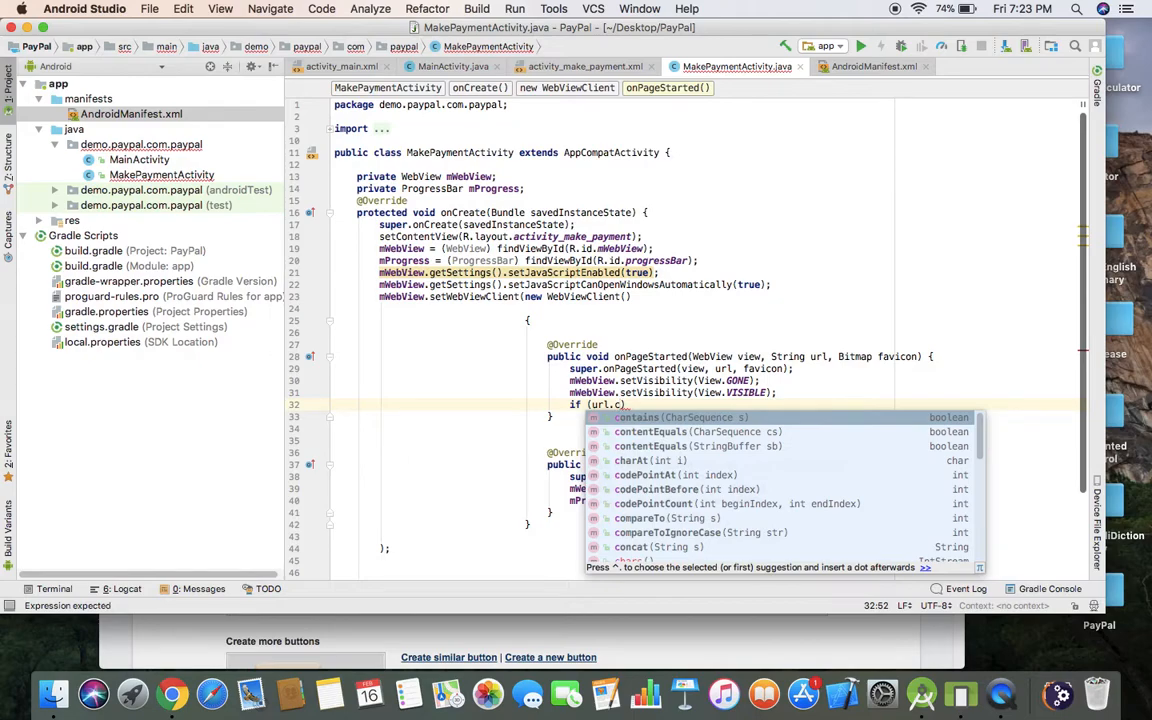
pyautogui.press('BackSpace')
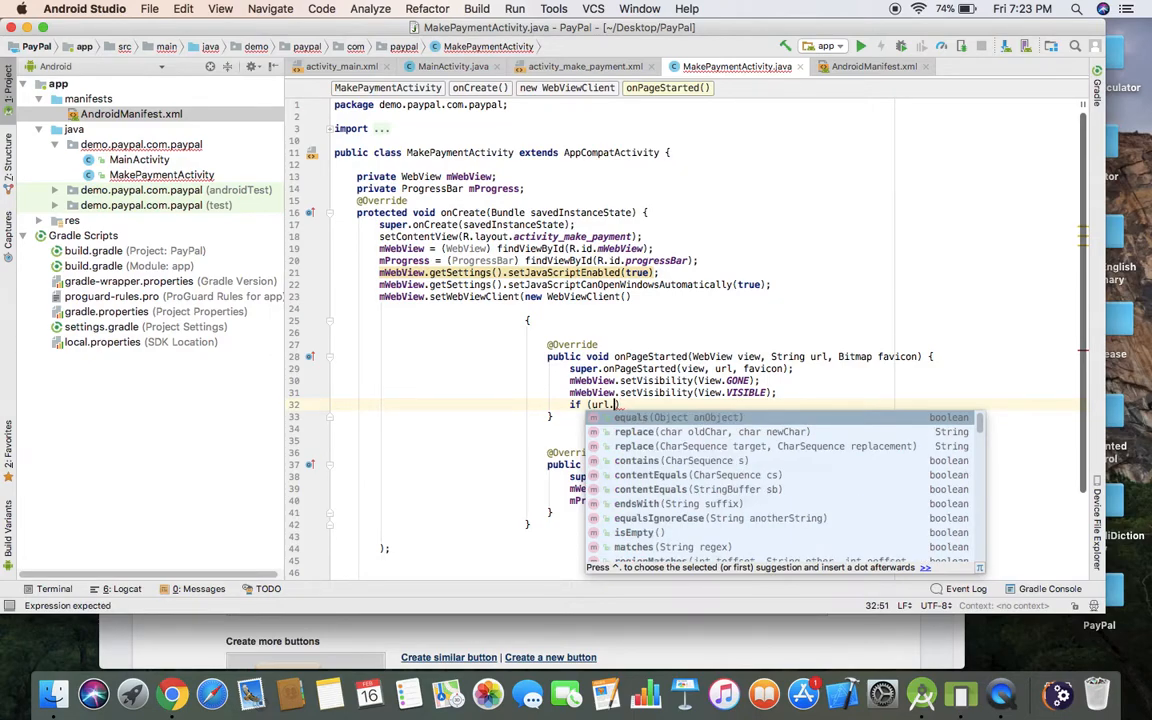
pyautogui.press('Escape')
pyautogui.write('e')
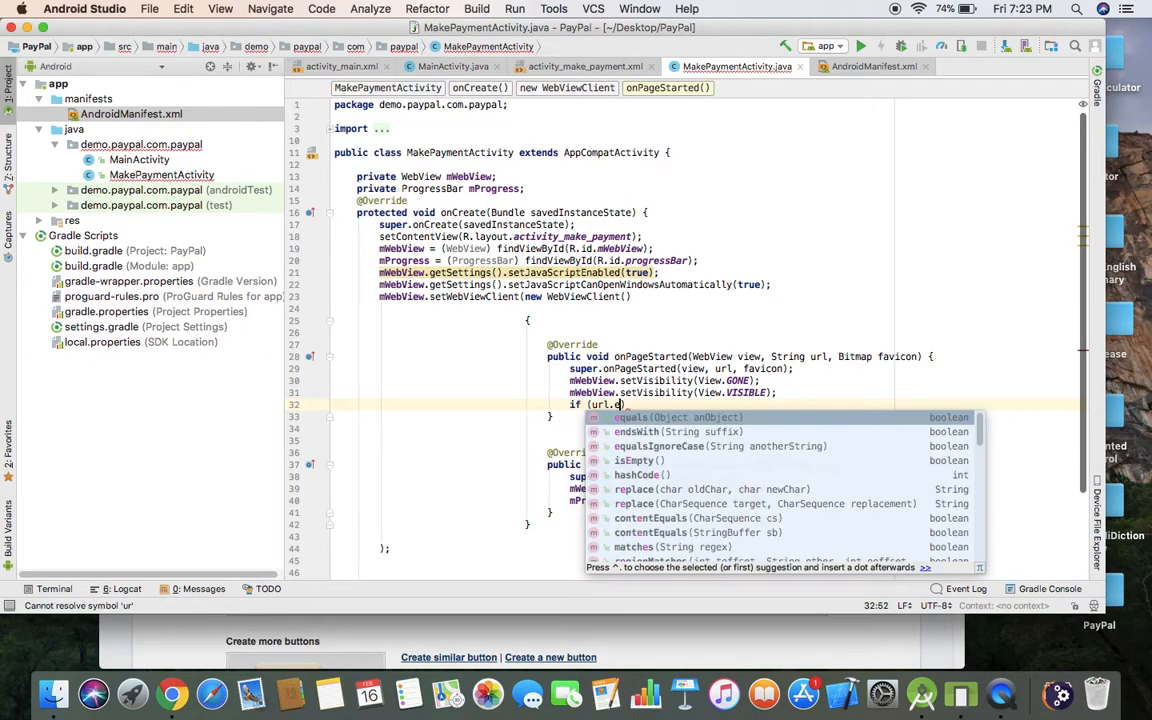
pyautogui.press('Return')
pyautogui.write('"')
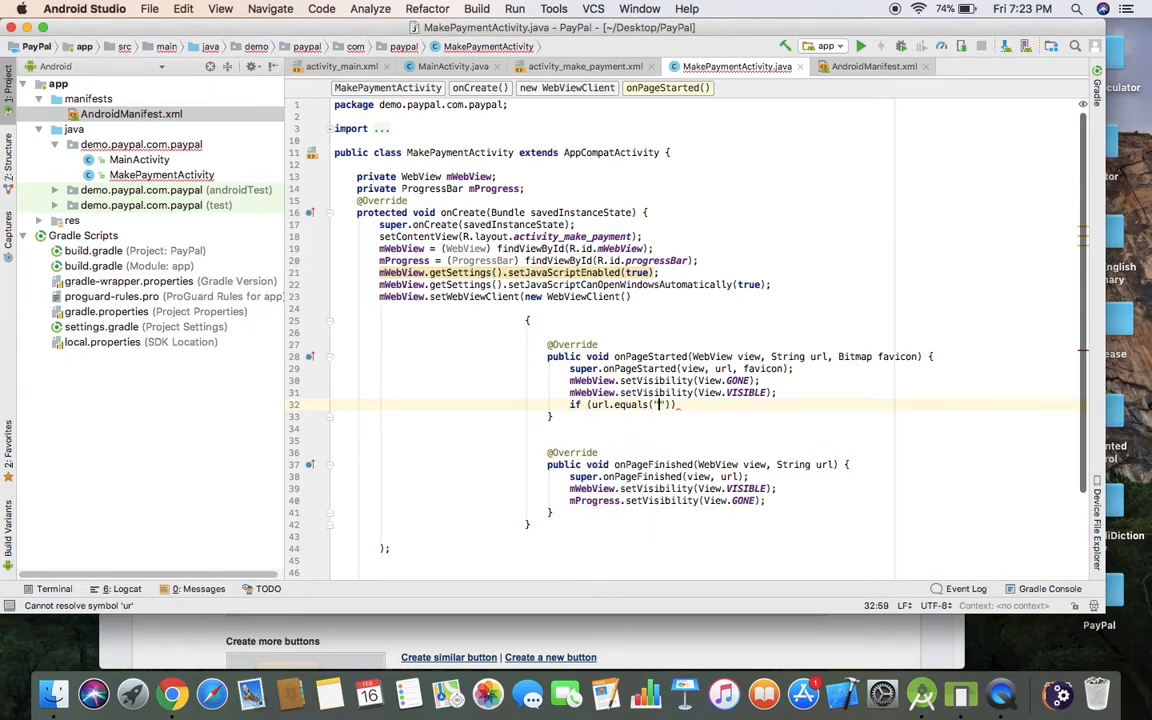
# Step: Reopen the PayPal button editor, copy the Step 3 cancel-checkout URL, and switch back to Android Studio
pyautogui.click(583, 630)
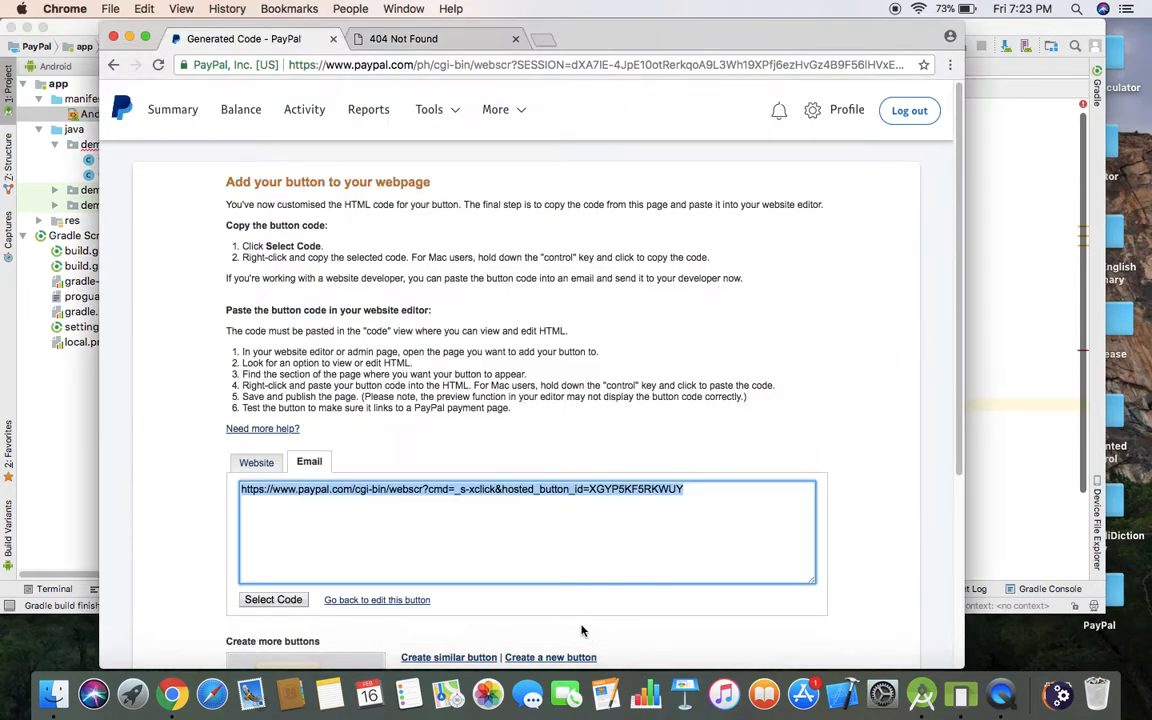
pyautogui.scroll(-1, 302, 502)
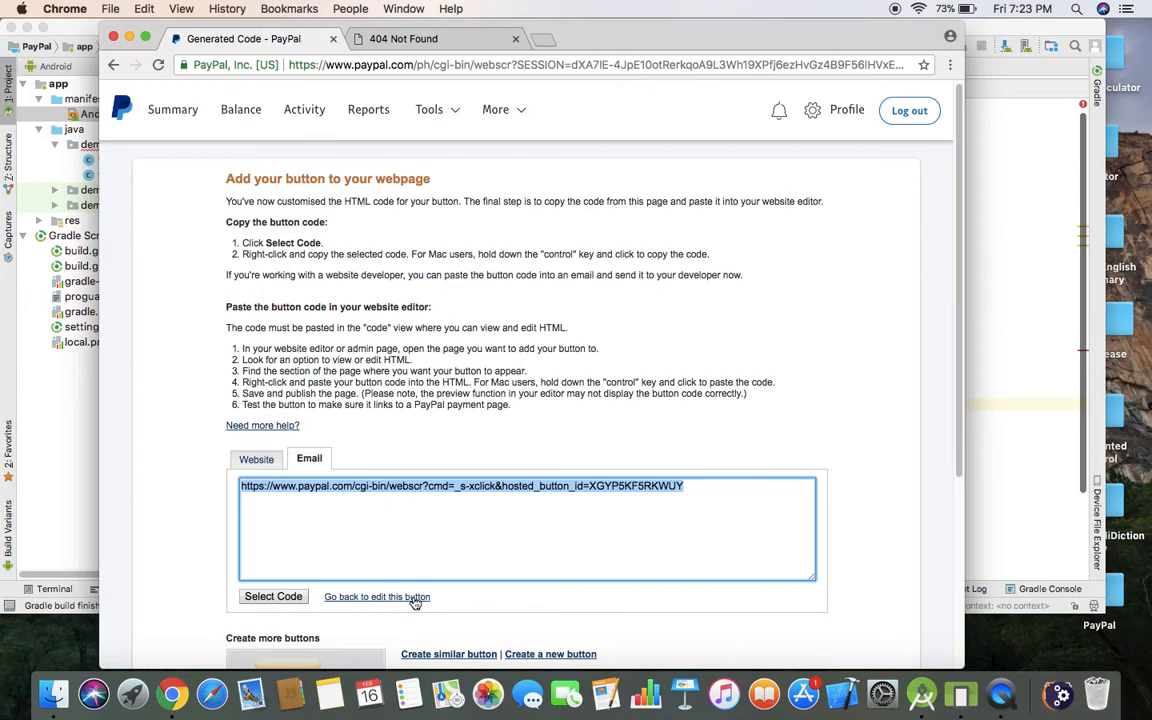
pyautogui.click(414, 600)
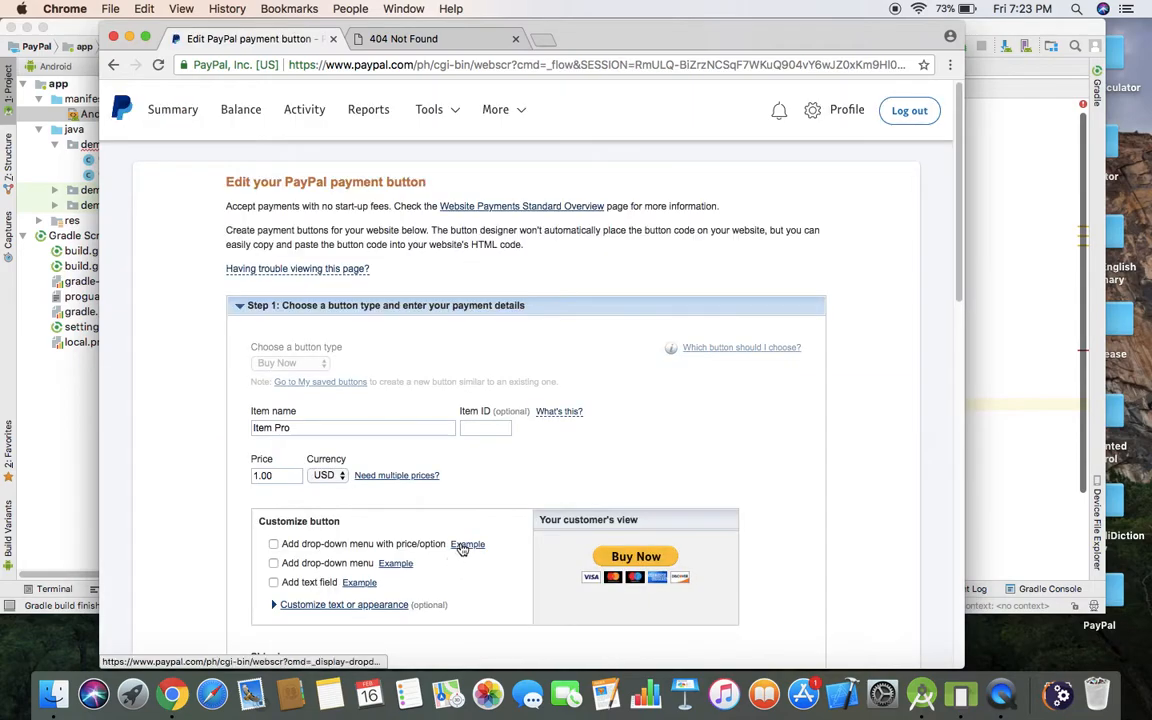
pyautogui.scroll(-5, 424, 515)
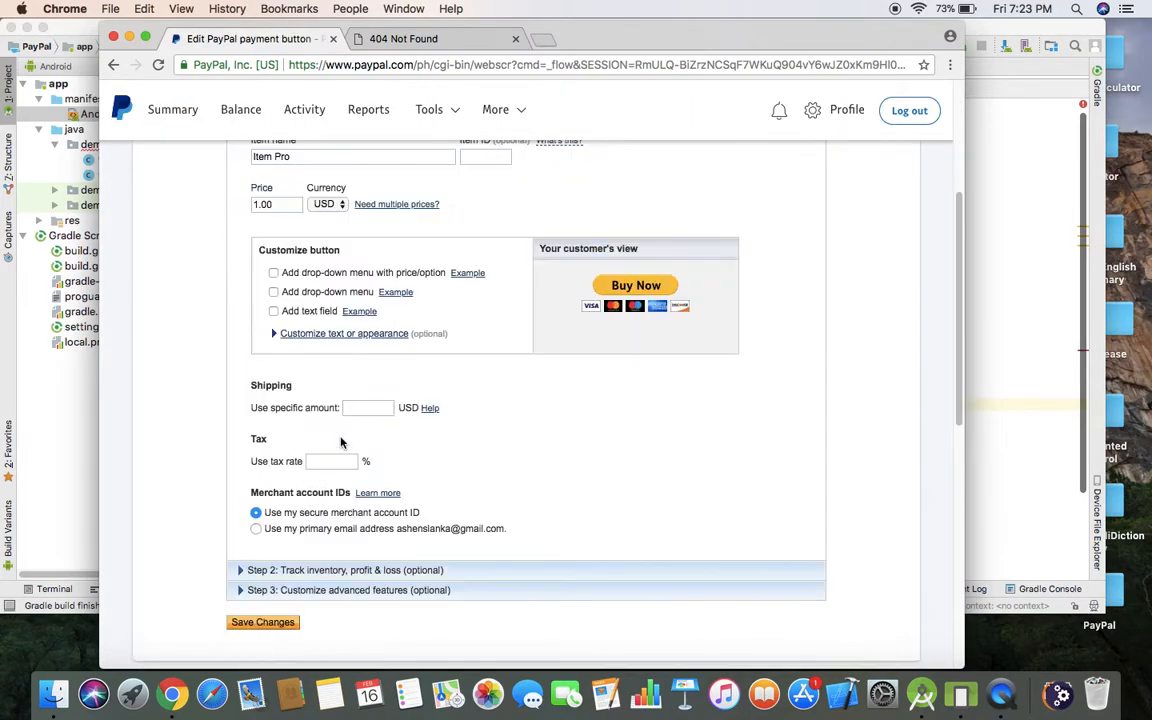
pyautogui.click(322, 588)
pyautogui.scroll(-5, 330, 450)
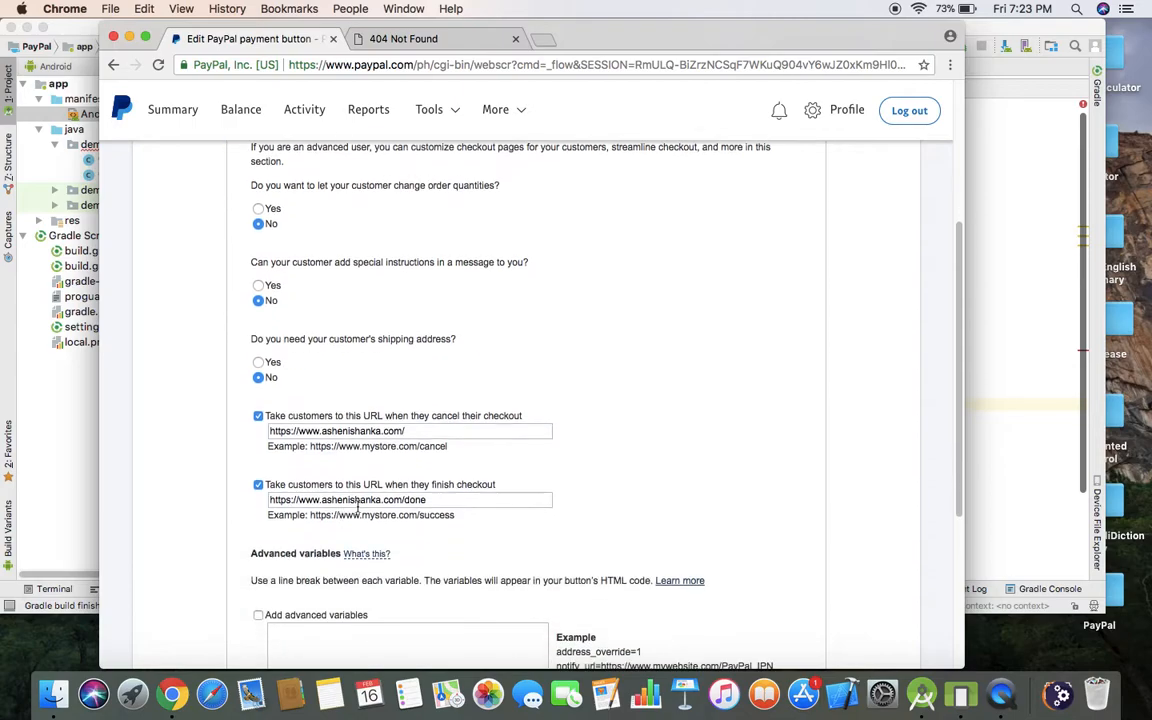
pyautogui.tripleClick(340, 495)
pyautogui.rightClick(300, 495)
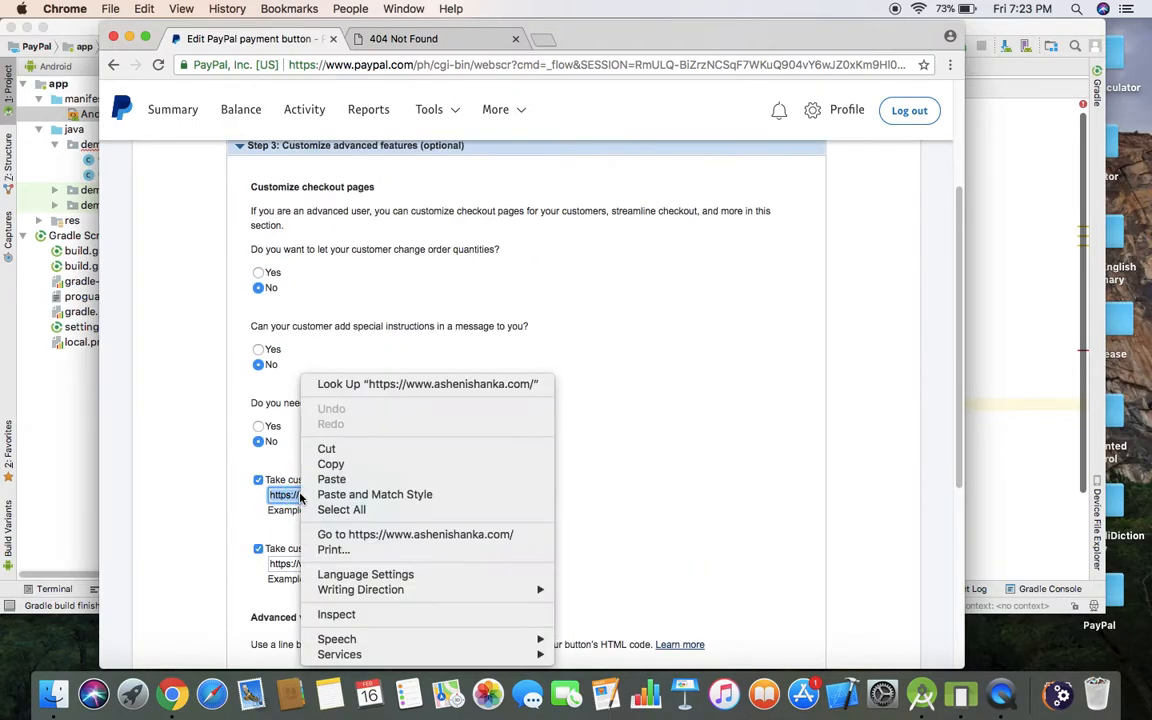
pyautogui.click(351, 465)
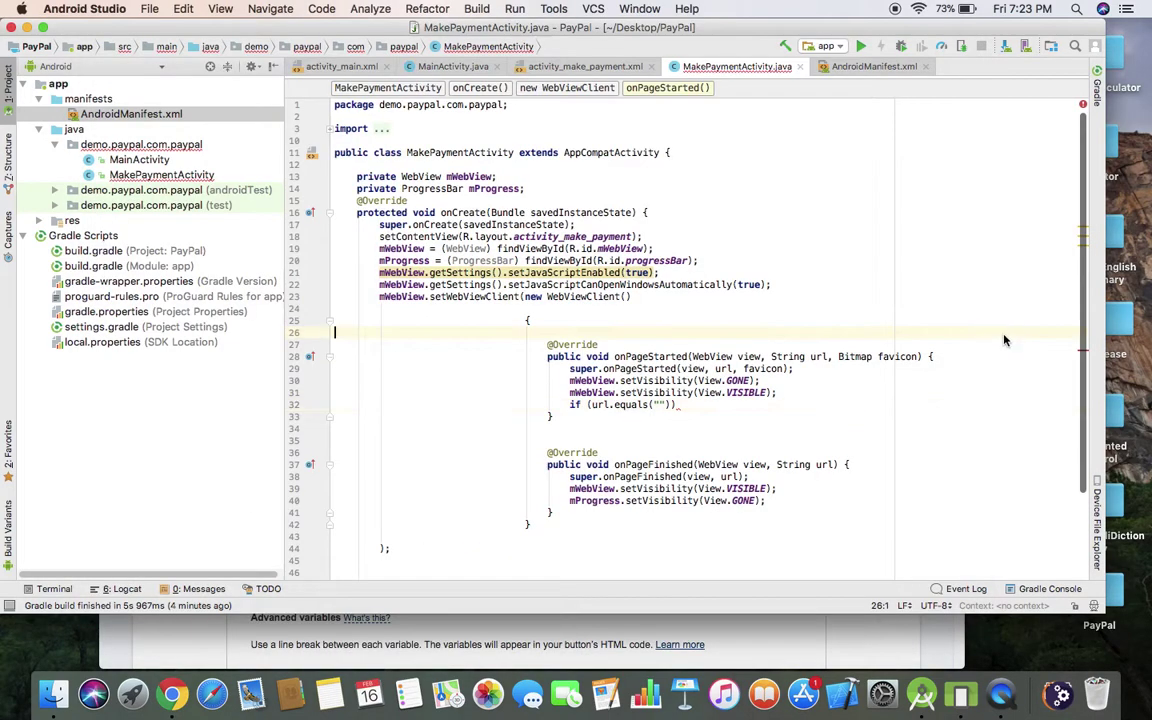
pyautogui.press('super+Tab')
# Step: Paste the cancel URL into url.equals, toast "Payment is cancelled" and call finish() in that branch
pyautogui.click(660, 405)
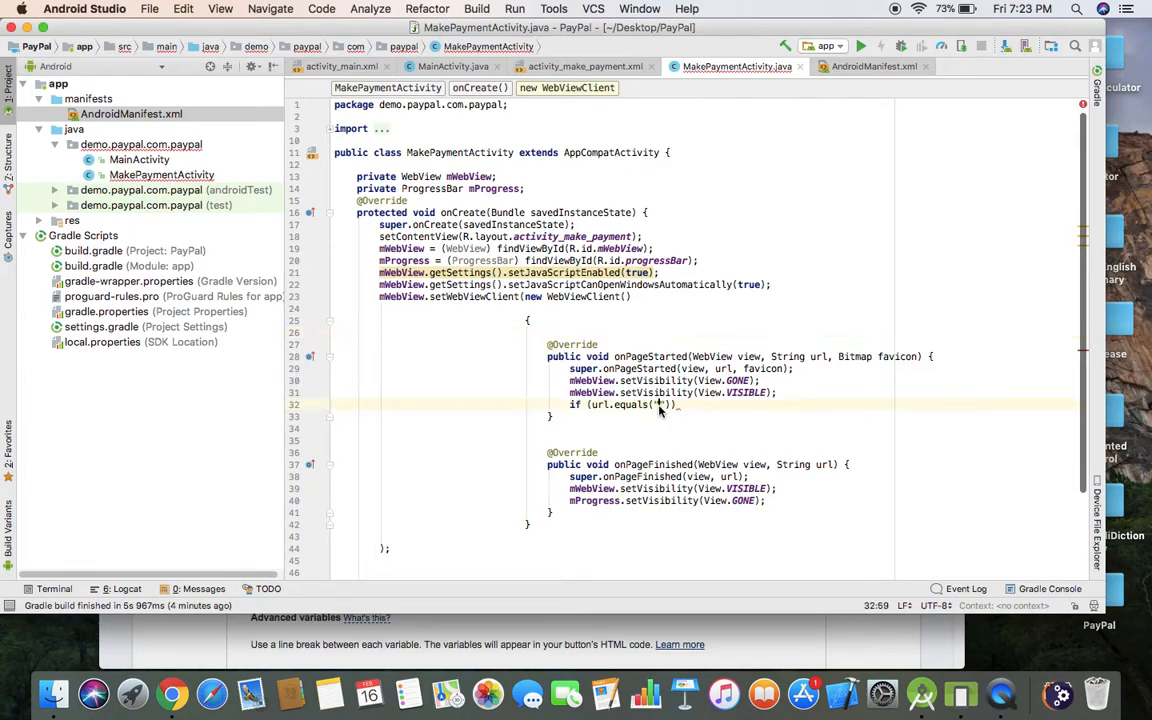
pyautogui.rightClick(660, 405)
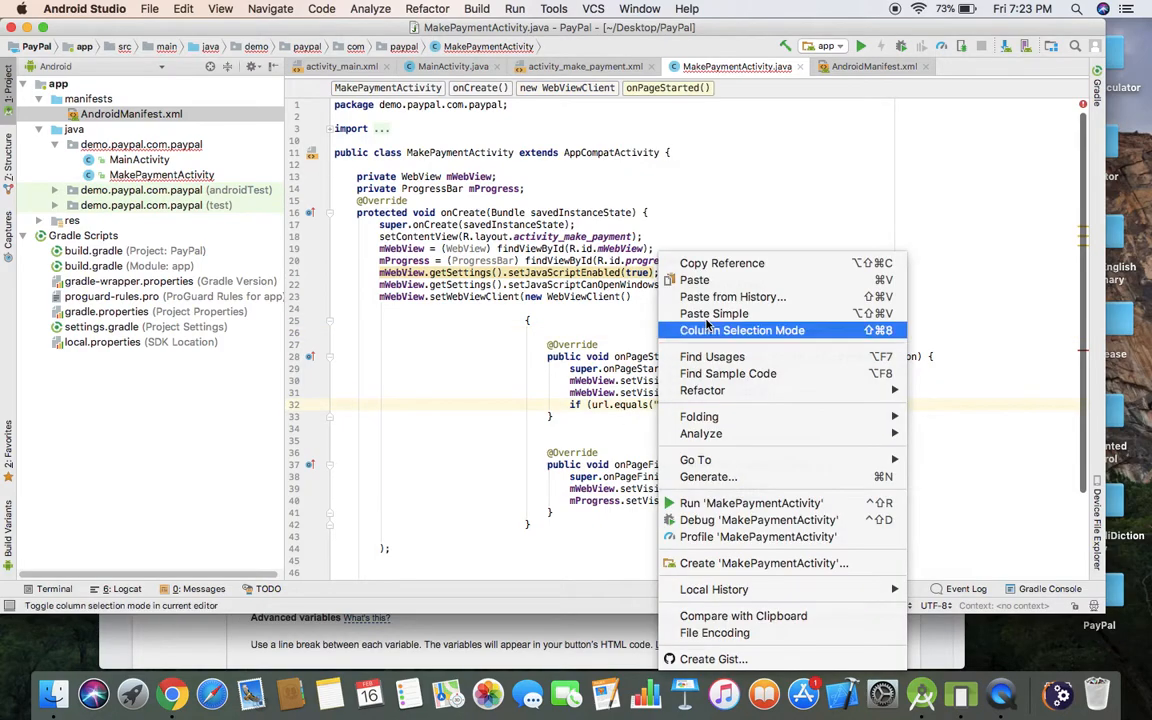
pyautogui.click(700, 261)
pyautogui.click(853, 404)
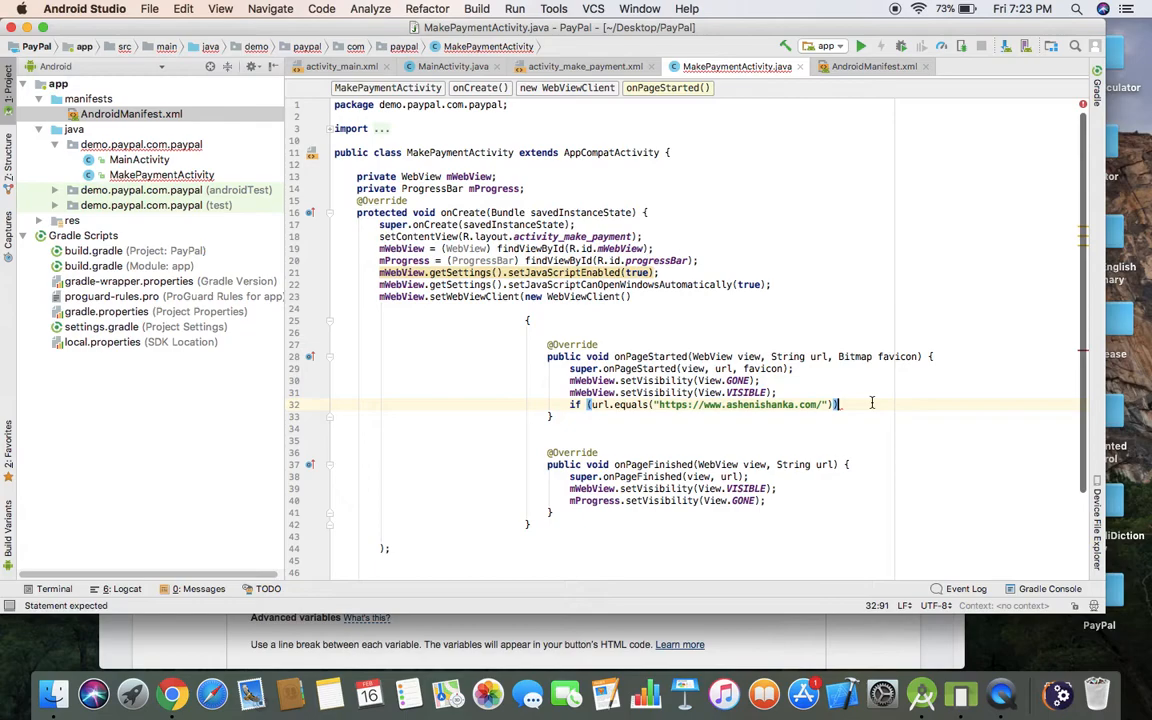
pyautogui.press('Return')
pyautogui.write('{')
pyautogui.press('Return')
pyautogui.write('Toas')
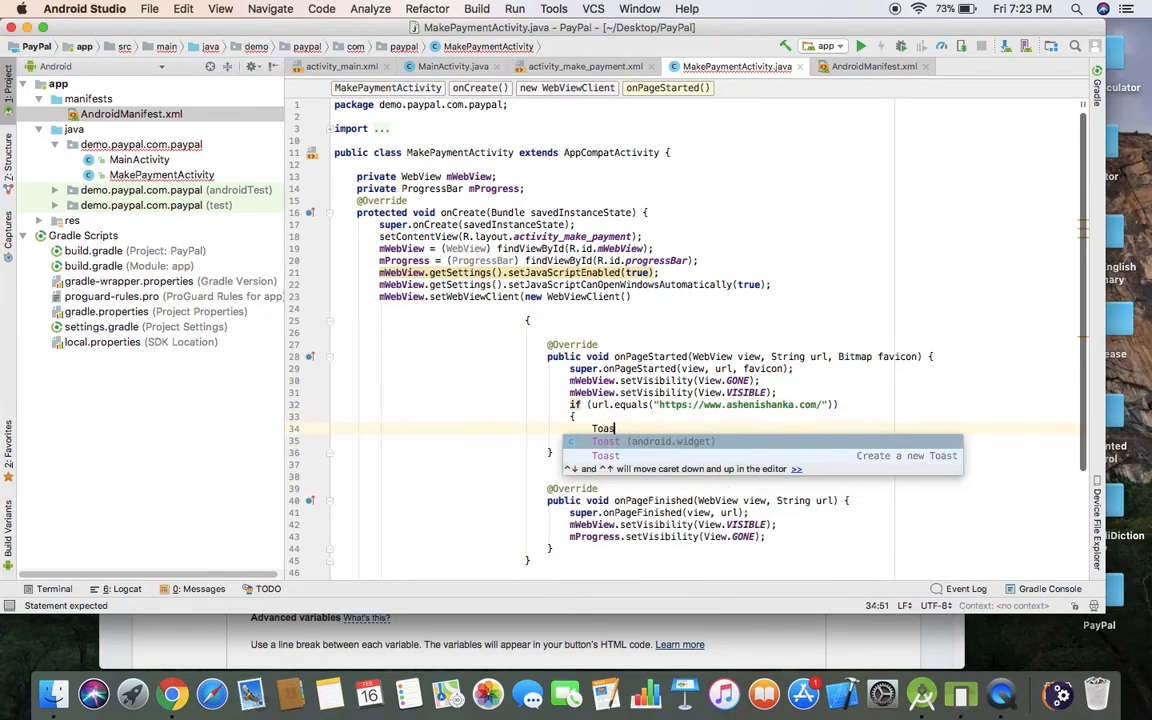
pyautogui.press('Down')
pyautogui.press('Return')
pyautogui.press('Tab')
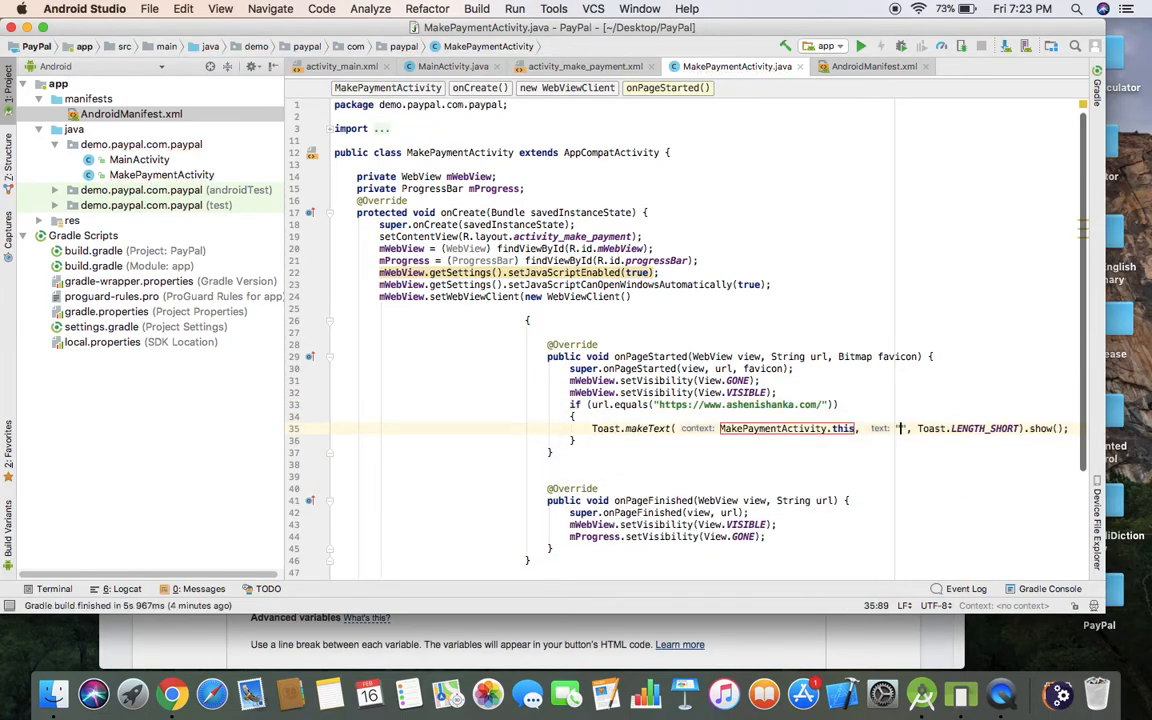
pyautogui.write('Payment is d')
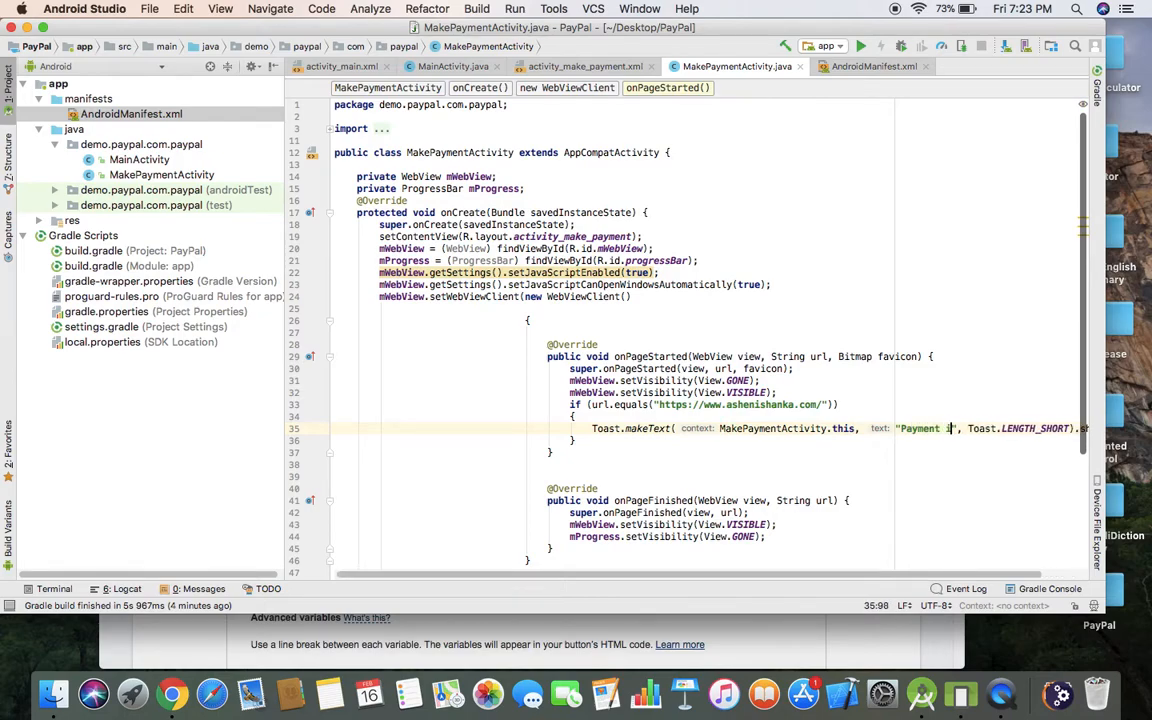
pyautogui.write('ancelled')
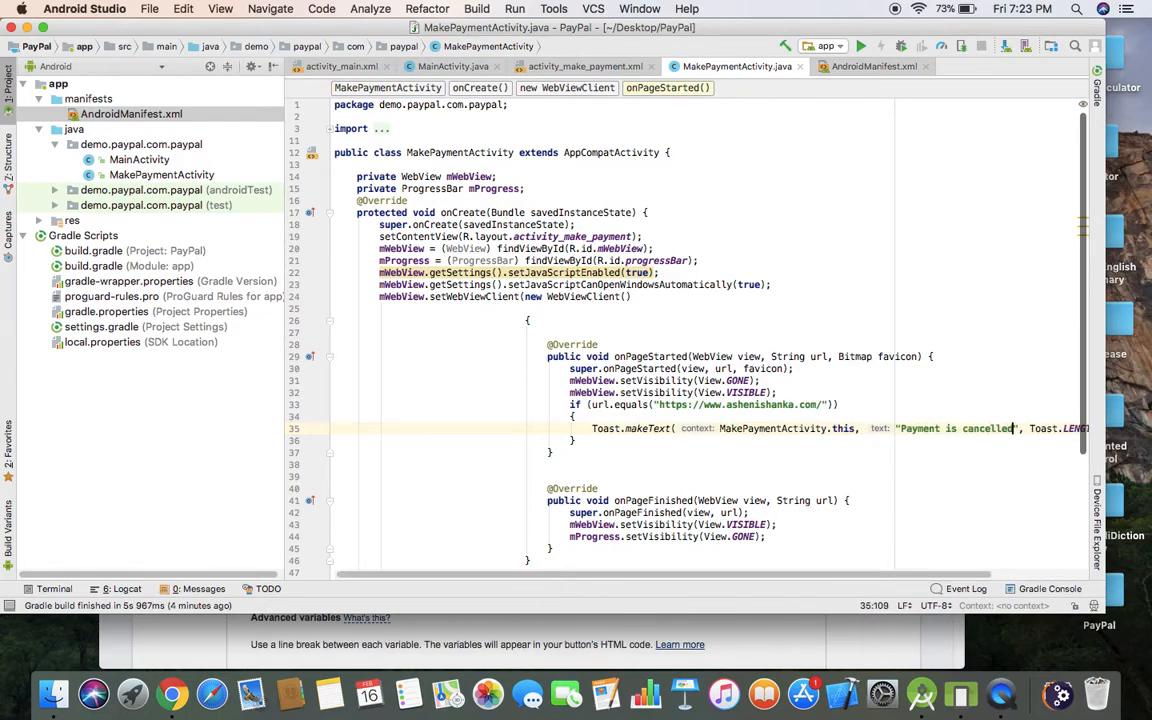
pyautogui.click(547, 442)
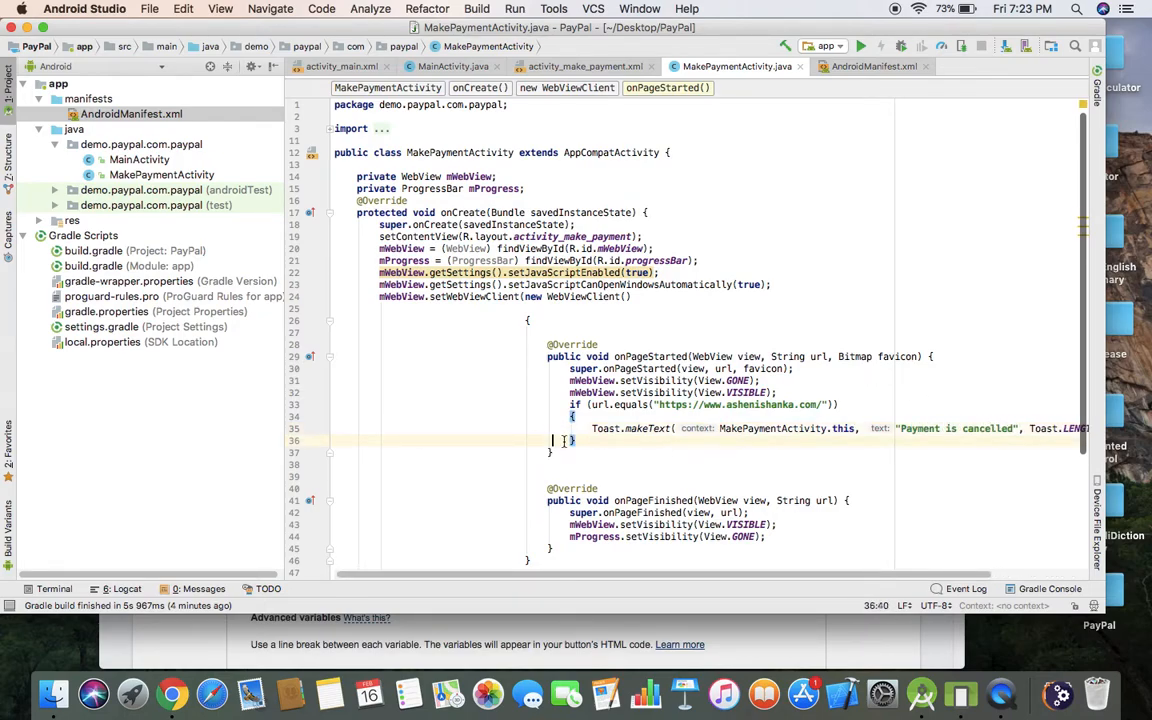
pyautogui.press('Return')
pyautogui.write('fini')
pyautogui.press('Return')
pyautogui.write(';')
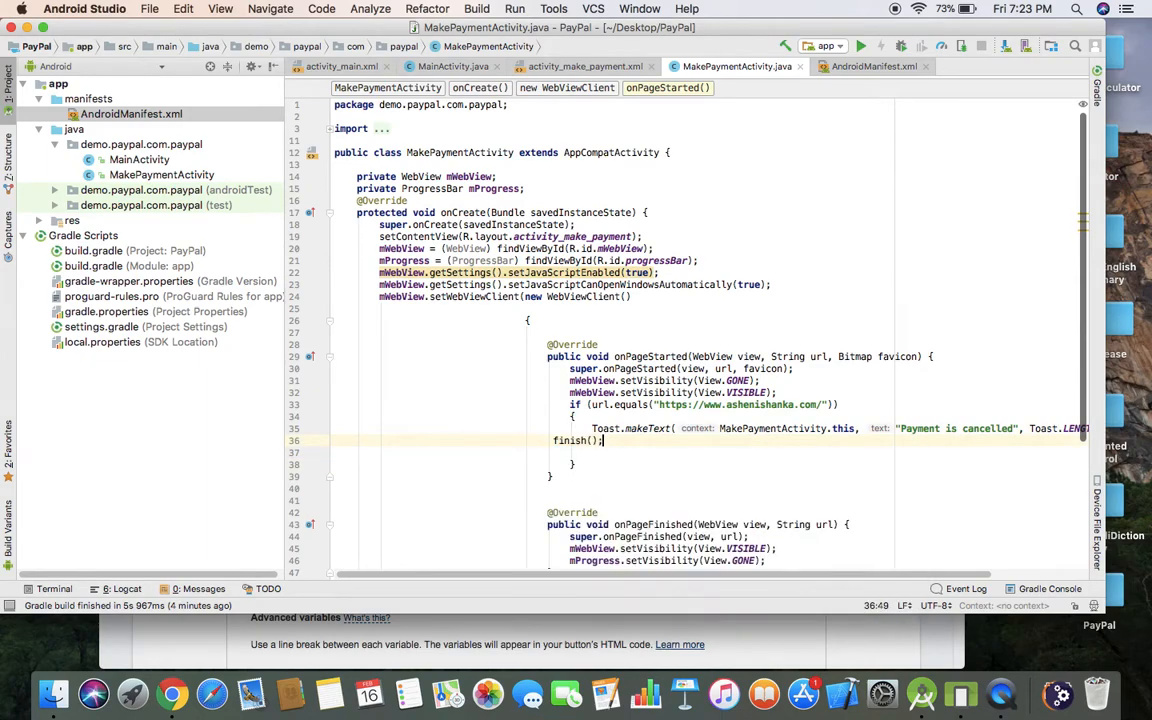
# Step: Begin an else-if branch after the cancel check with a url.equals("") condition
pyautogui.click(604, 463)
pyautogui.press('Return')
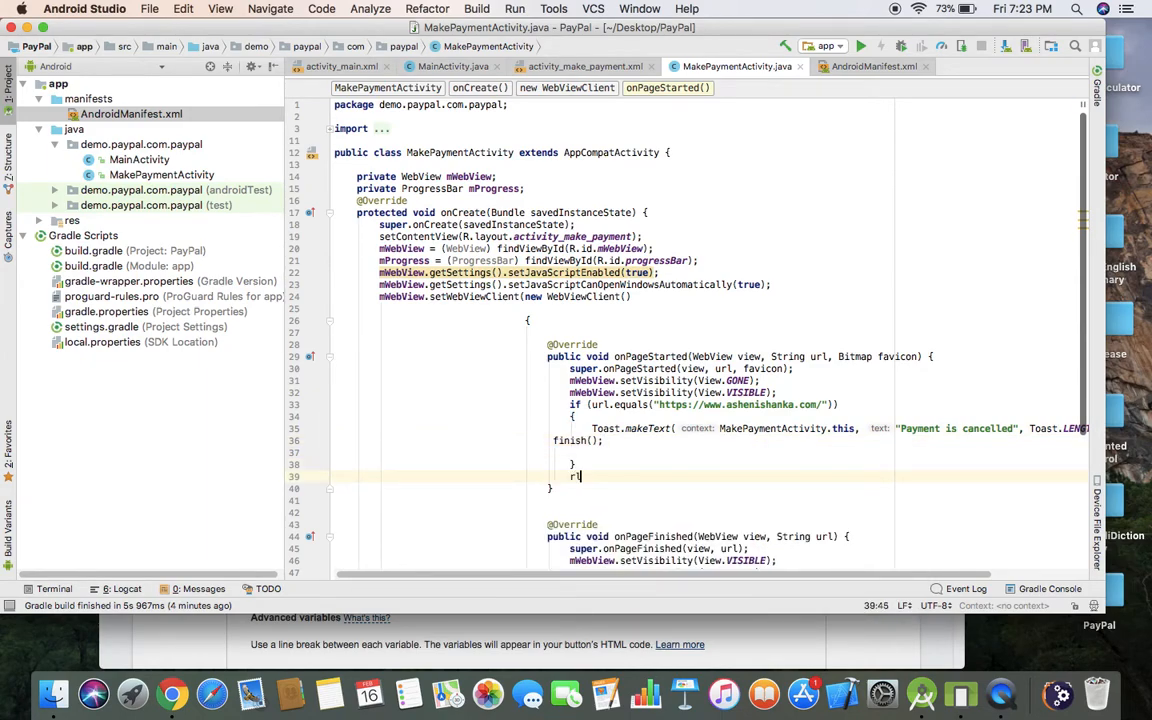
pyautogui.write('rls')
pyautogui.press('BackSpace')
pyautogui.press('BackSpace')
pyautogui.write('else iof')
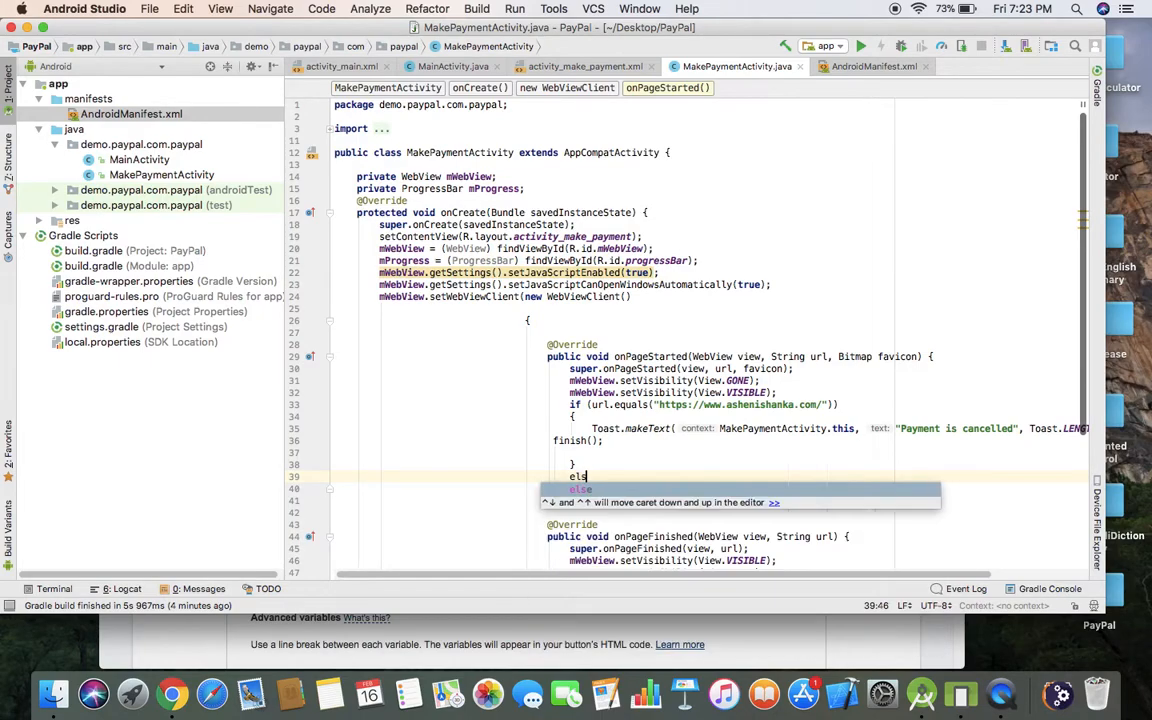
pyautogui.press('BackSpace')
pyautogui.press('BackSpace')
pyautogui.write('e i')
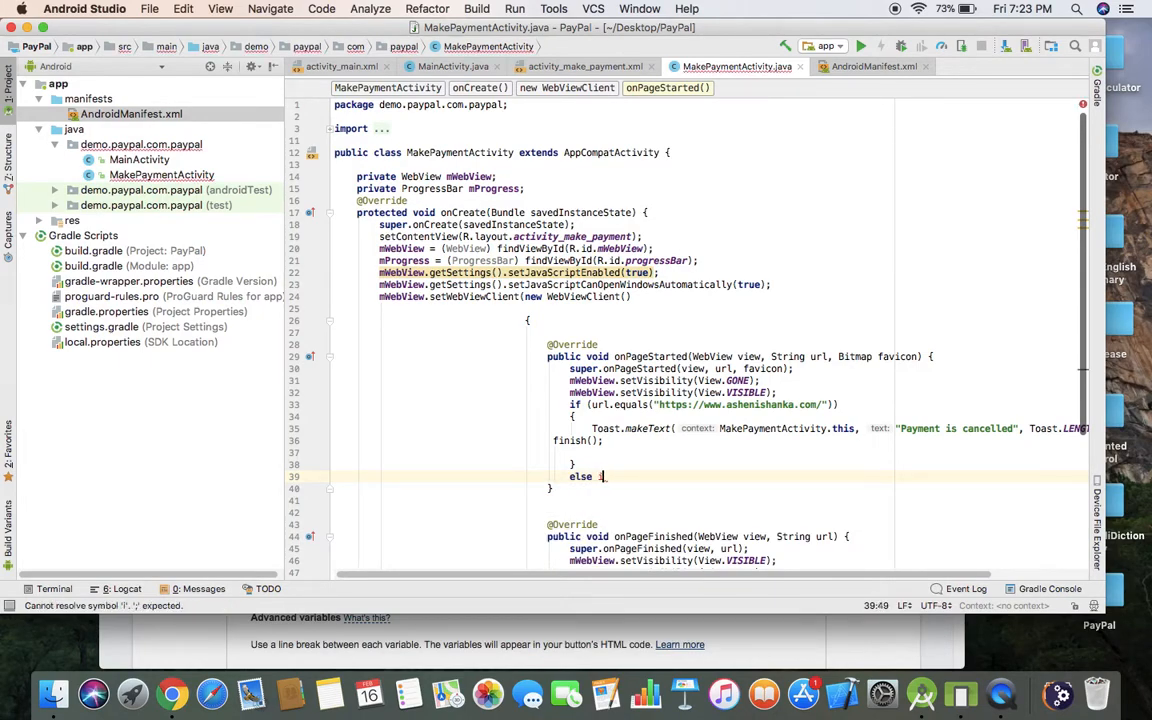
pyautogui.write('f (')
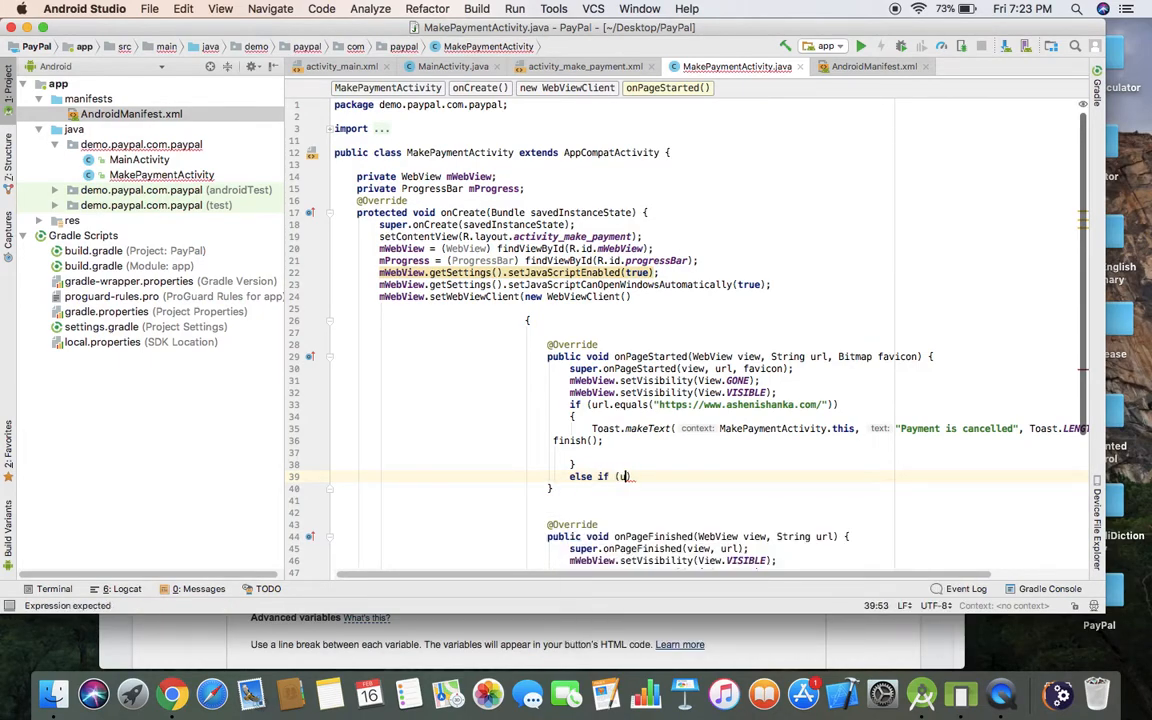
pyautogui.write('url\\.')
pyautogui.press('BackSpace')
pyautogui.press('BackSpace')
pyautogui.write('.')
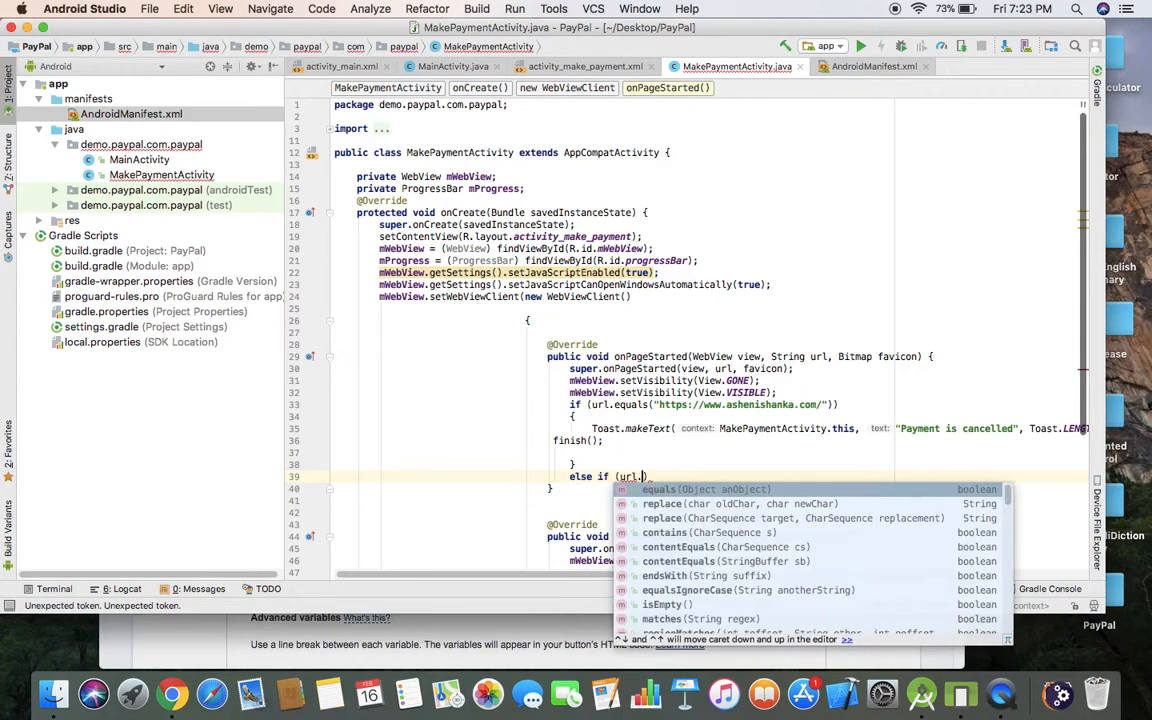
pyautogui.press('Return')
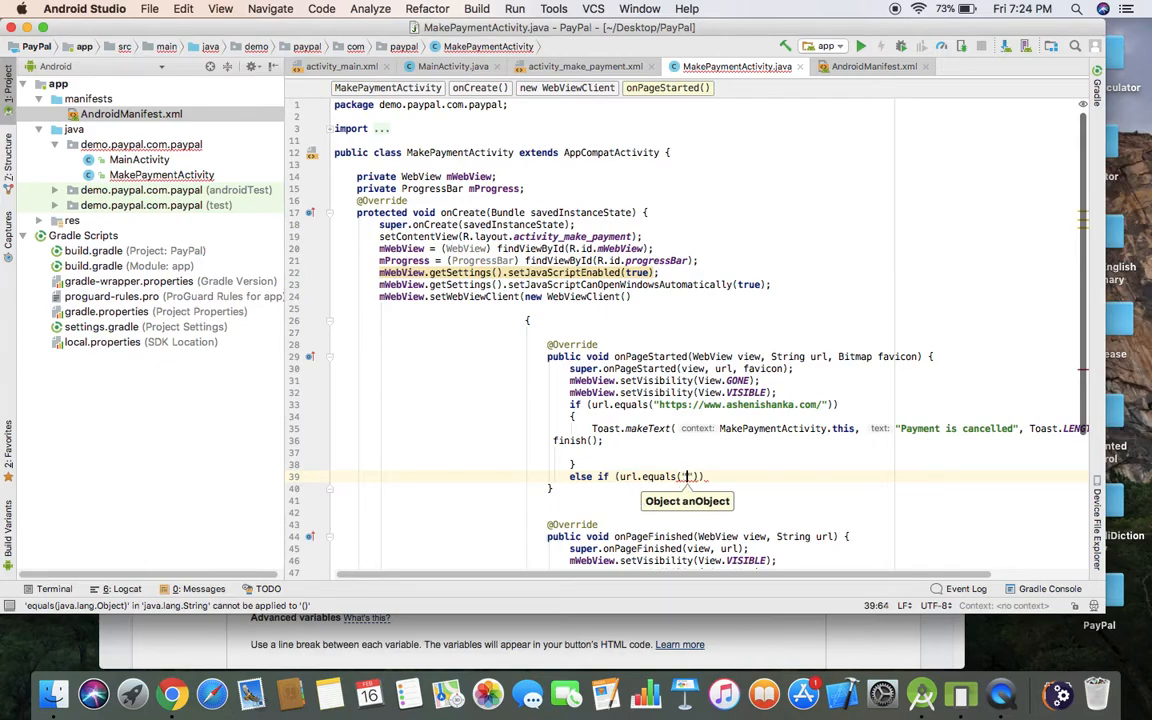
pyautogui.click(204, 638)
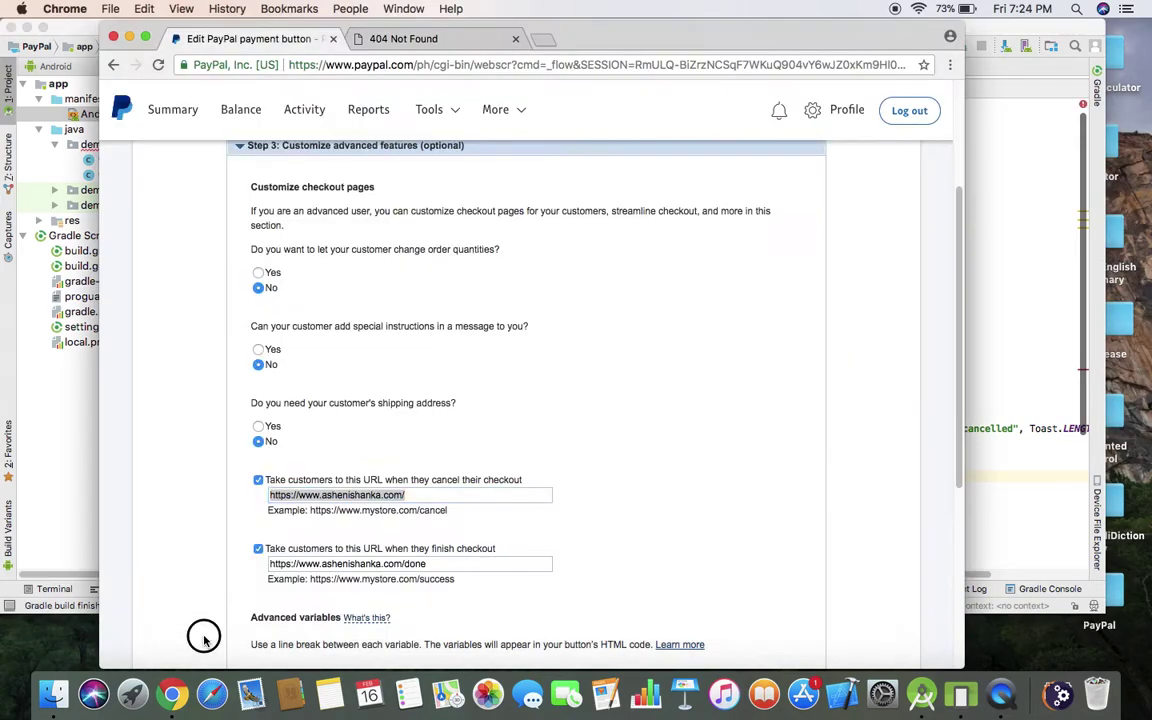
pyautogui.tripleClick(420, 563)
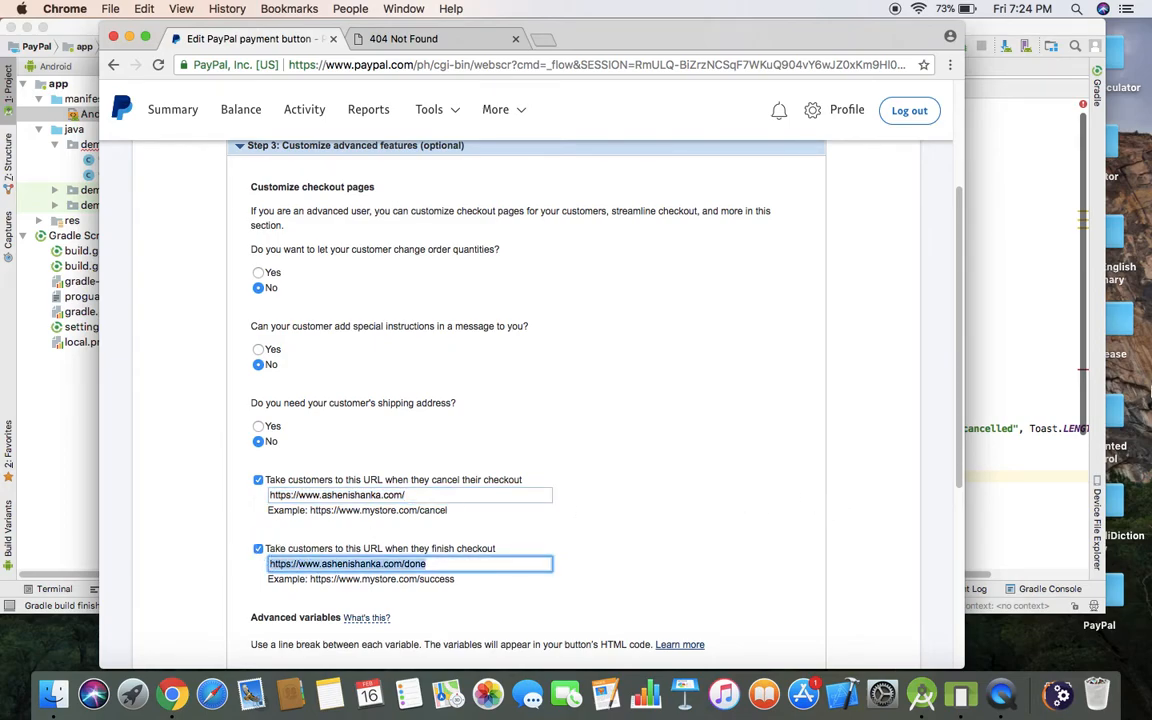
pyautogui.click(347, 495)
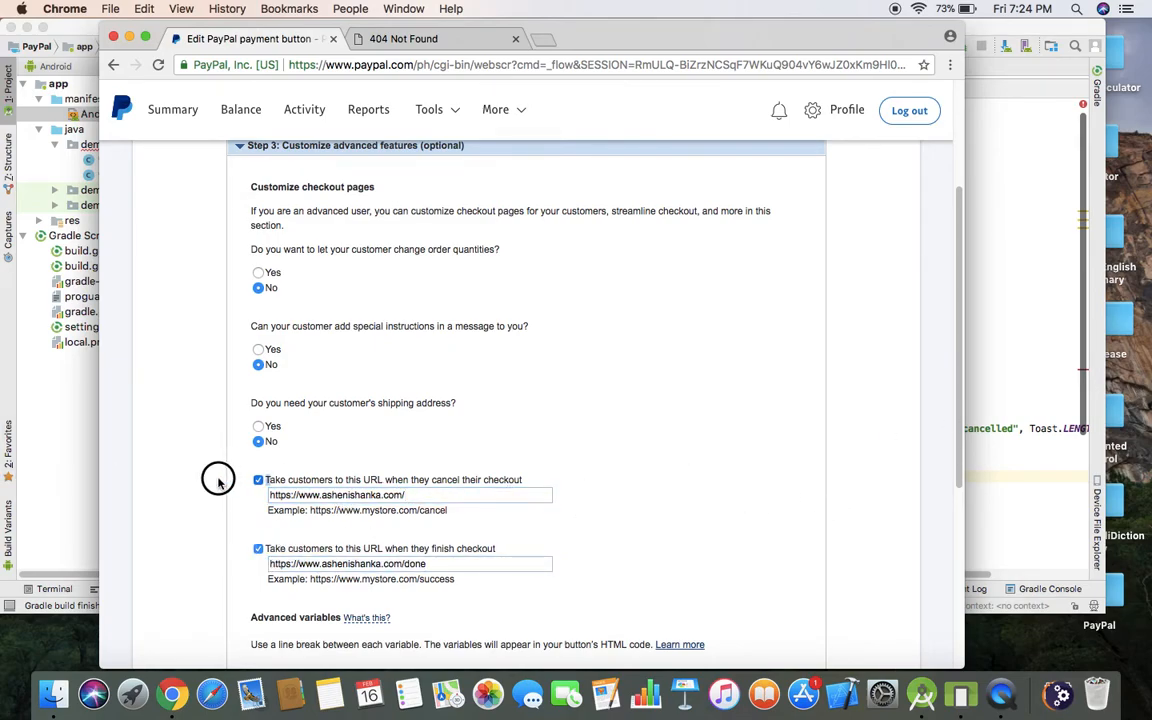
pyautogui.moveTo(222, 477); pyautogui.dragTo(437, 552)
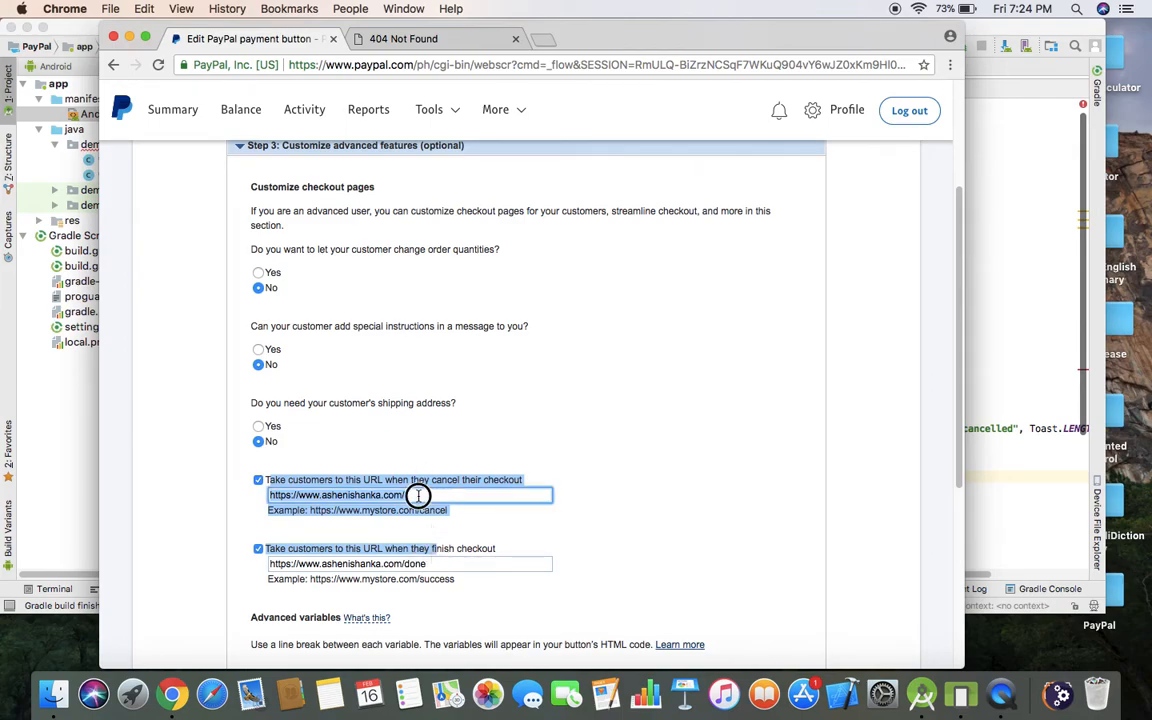
pyautogui.moveTo(416, 494); pyautogui.dragTo(480, 545)
# Step: Paste the clipboard URL (still the cancel URL) into the else-if url.equals("") condition
pyautogui.click(1012, 505)
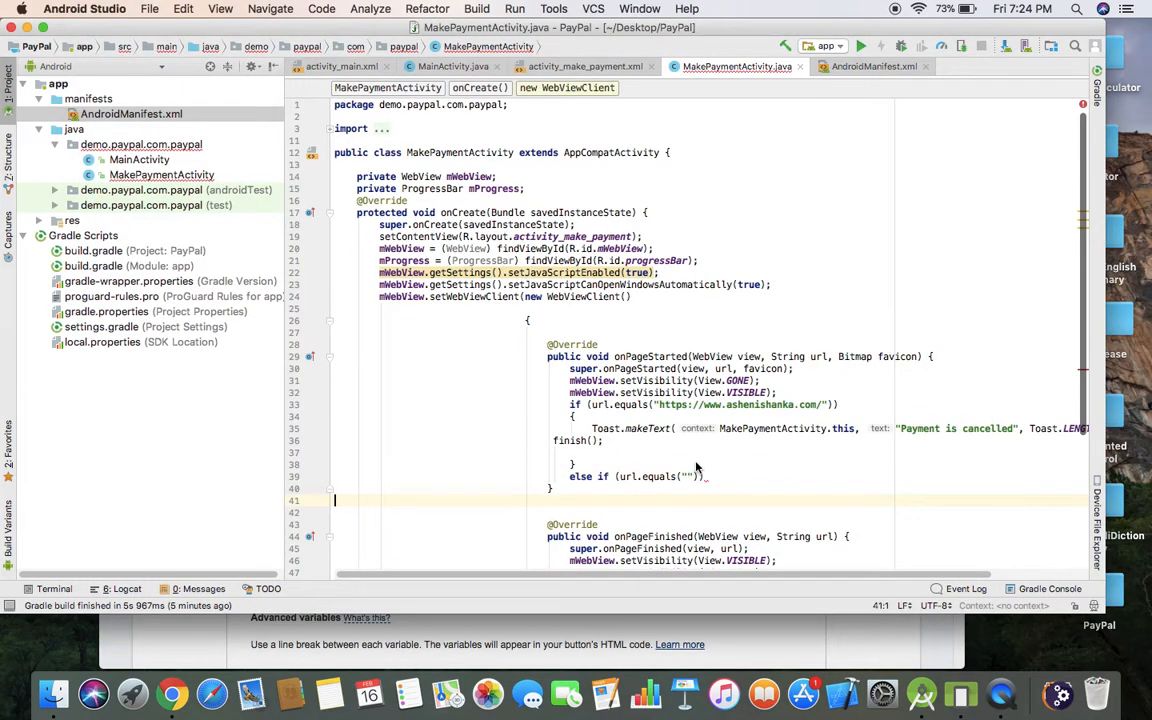
pyautogui.click(690, 476)
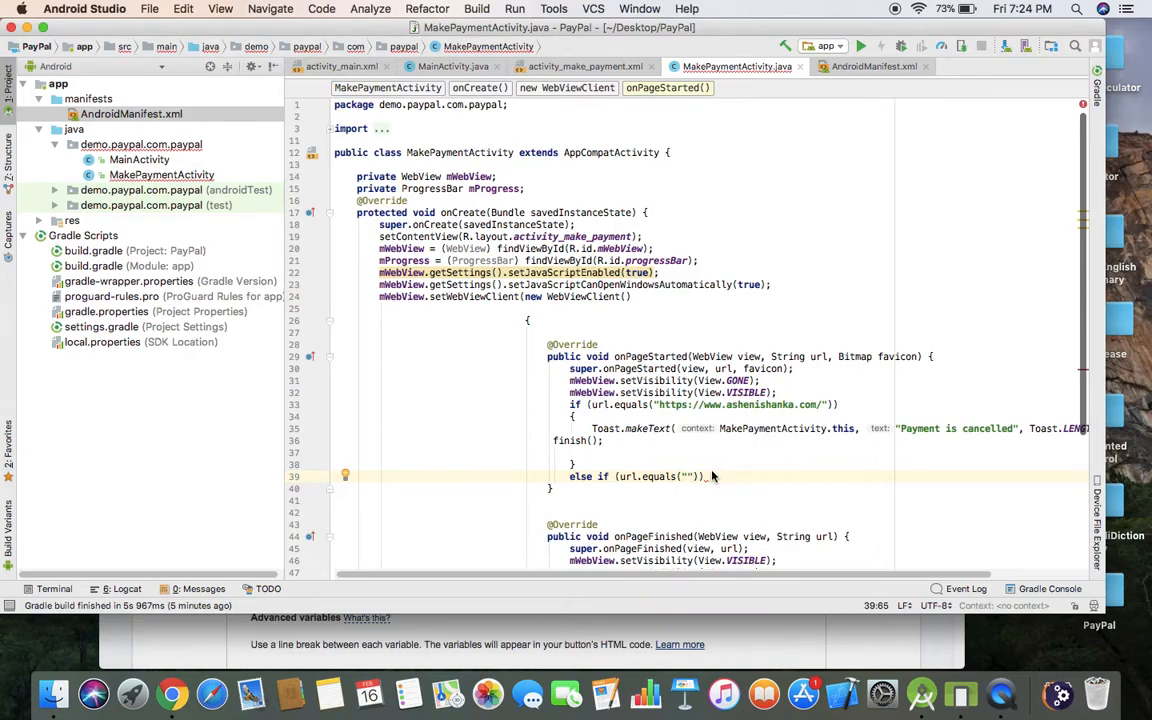
pyautogui.hotkey('ctrl', 'v')
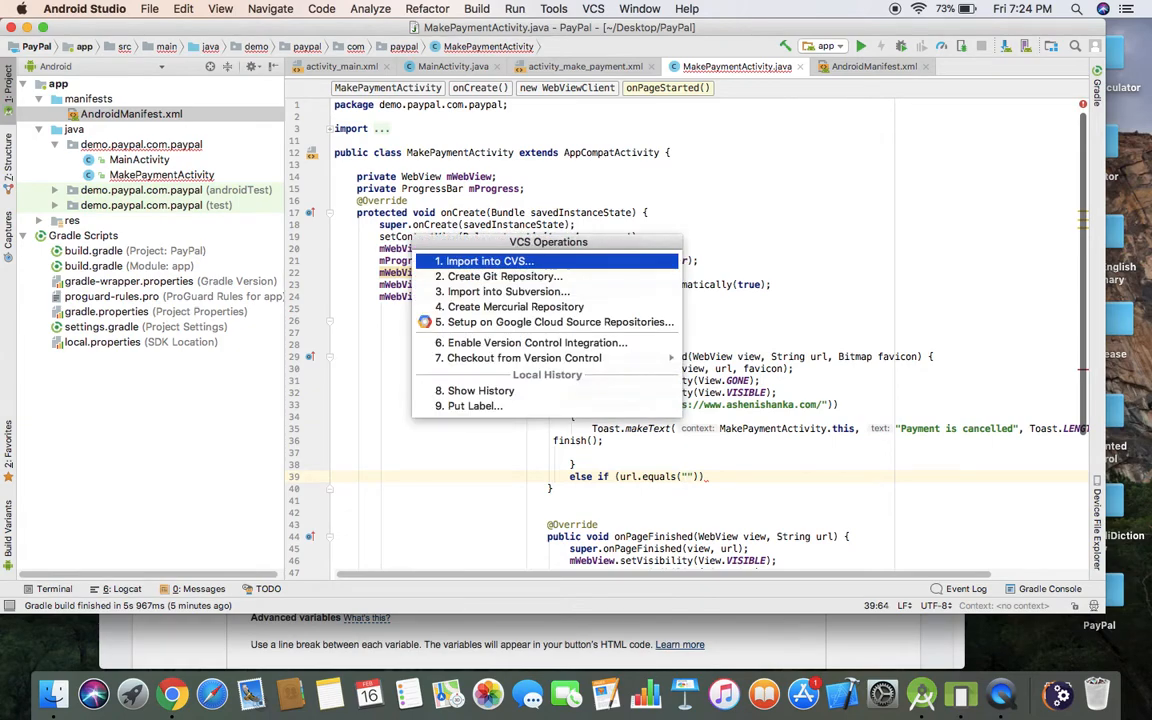
pyautogui.press('Escape')
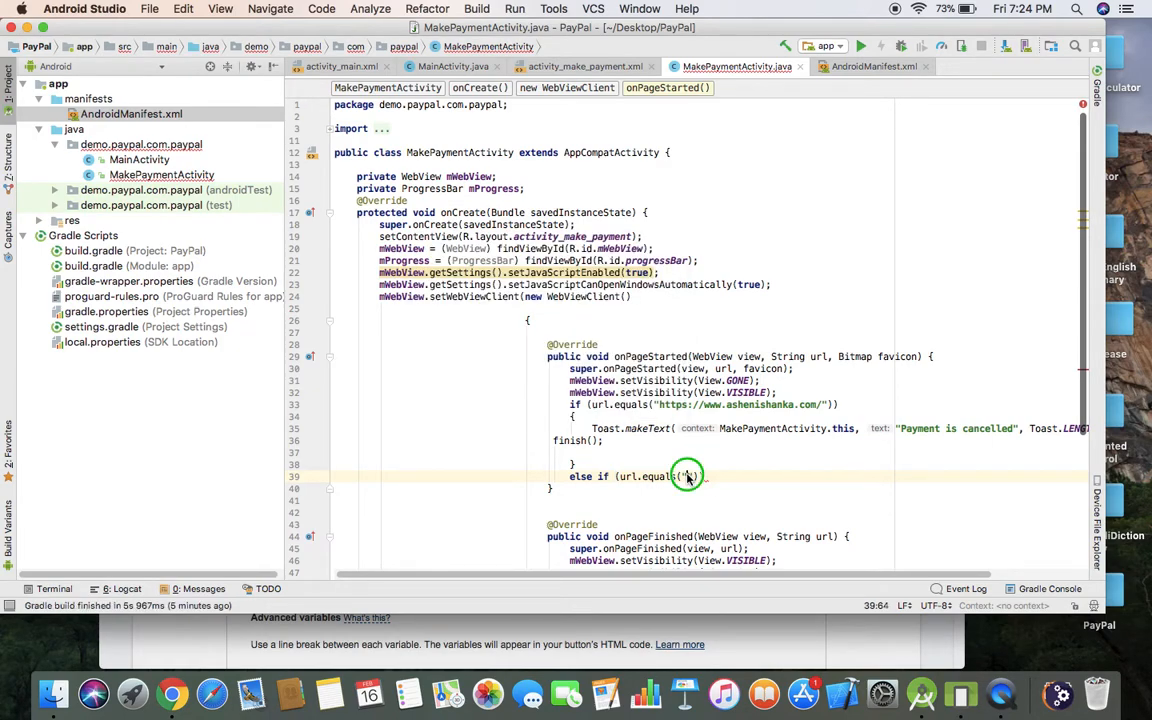
pyautogui.rightClick(690, 476)
pyautogui.click(722, 280)
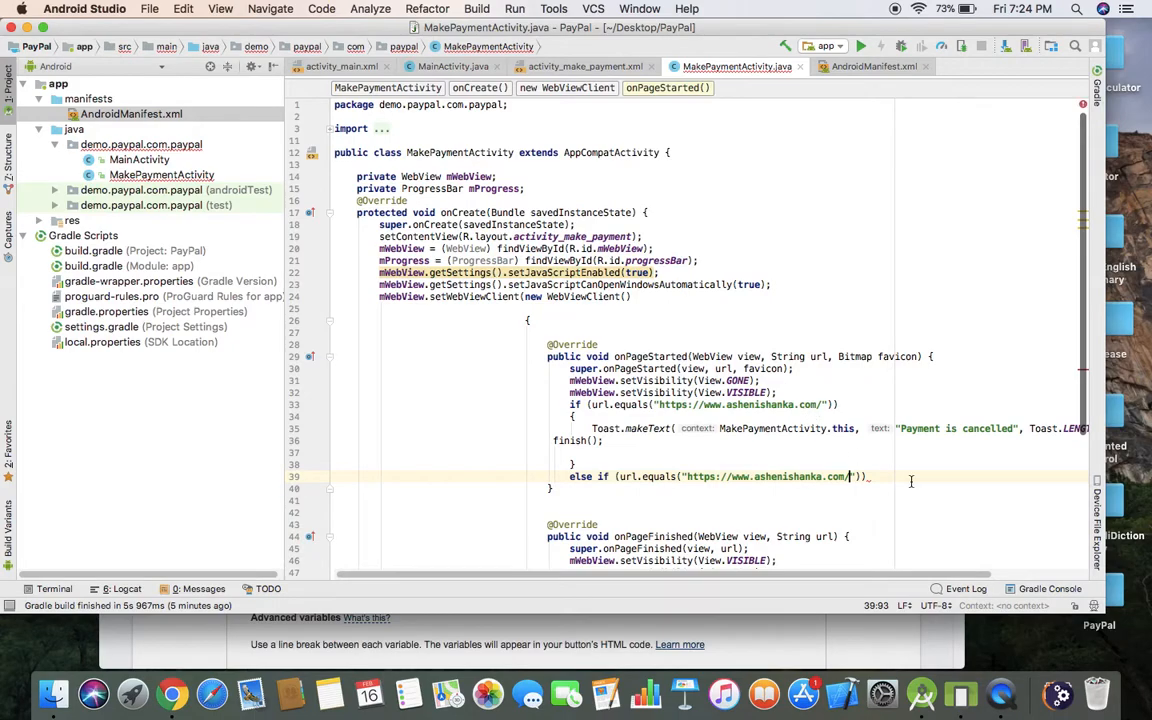
# Step: Copy the /done finish URL from PayPal and replace the else-if condition's URL with it
pyautogui.click(172, 693)
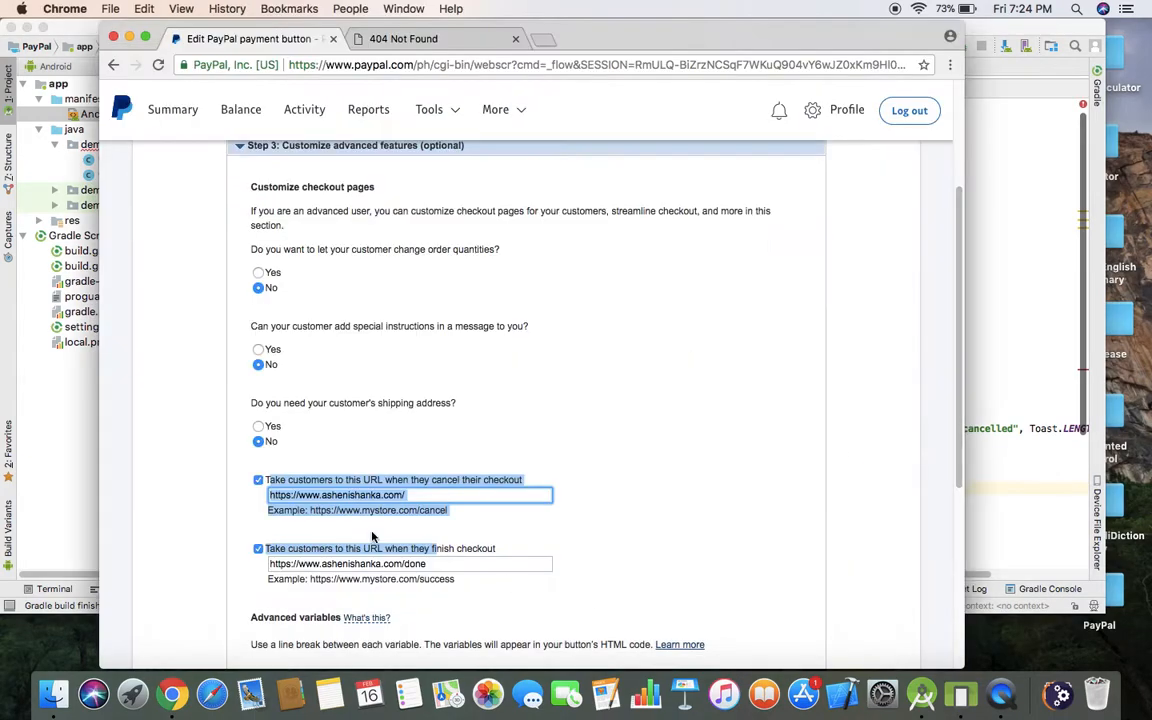
pyautogui.tripleClick(372, 563)
pyautogui.rightClick(372, 563)
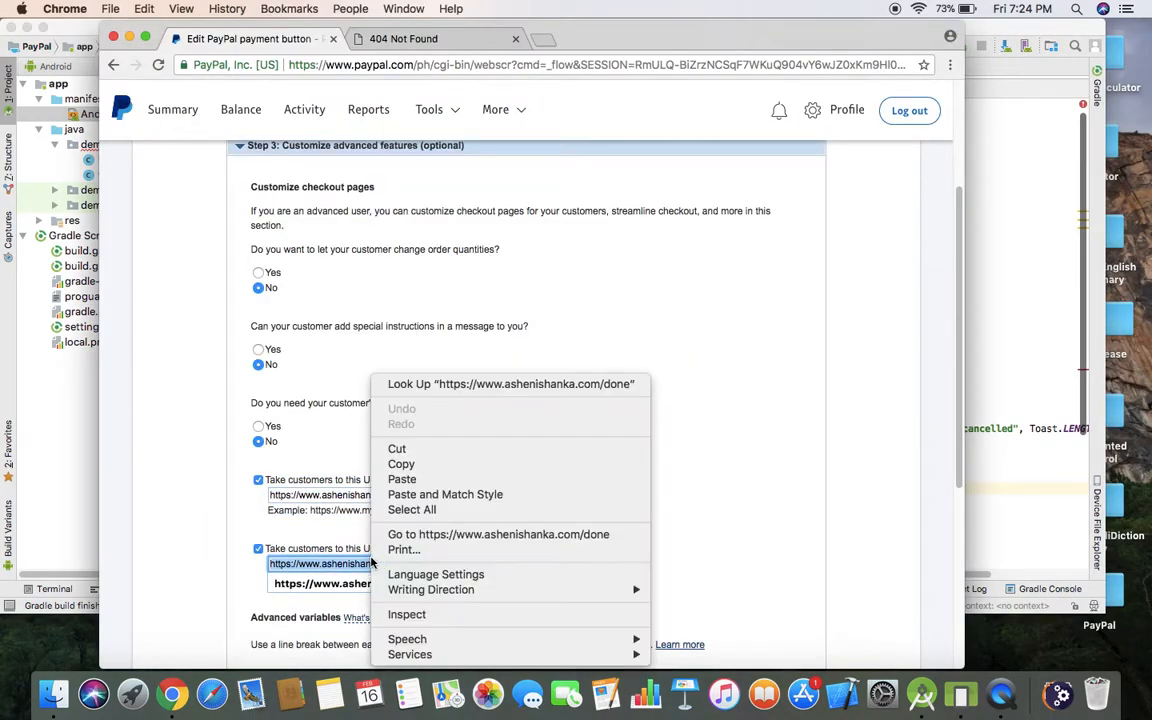
pyautogui.click(401, 464)
pyautogui.press('super+Tab')
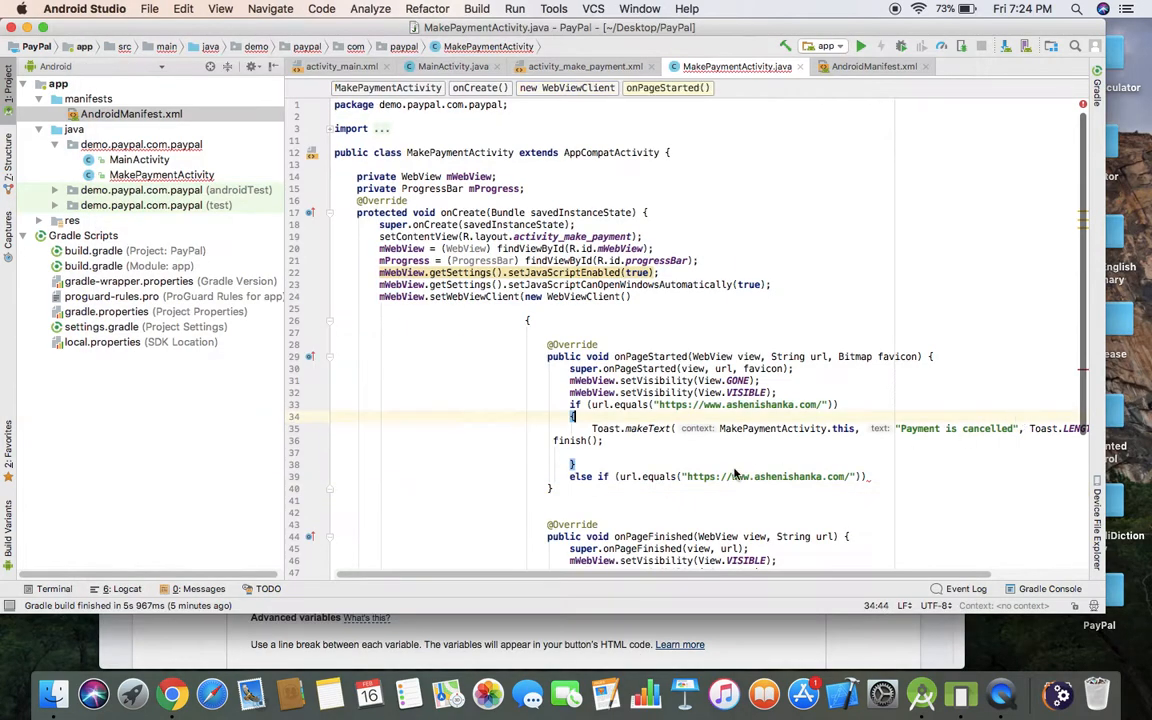
pyautogui.moveTo(848, 477); pyautogui.dragTo(690, 477)
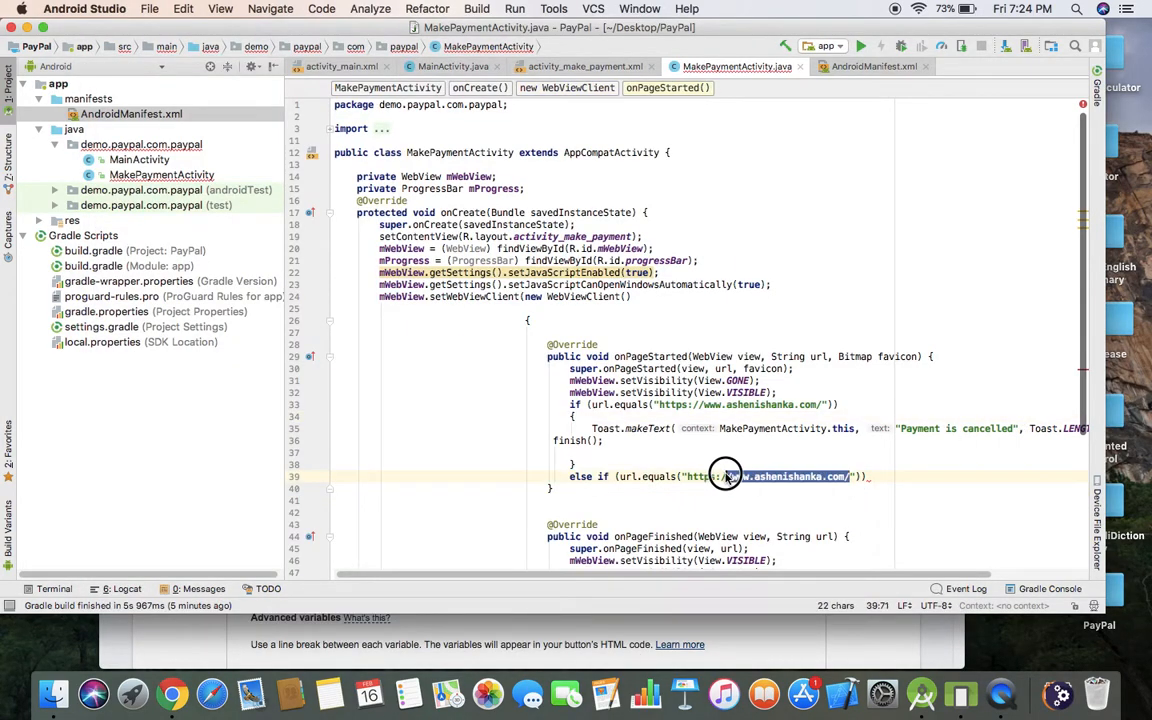
pyautogui.rightClick(700, 477)
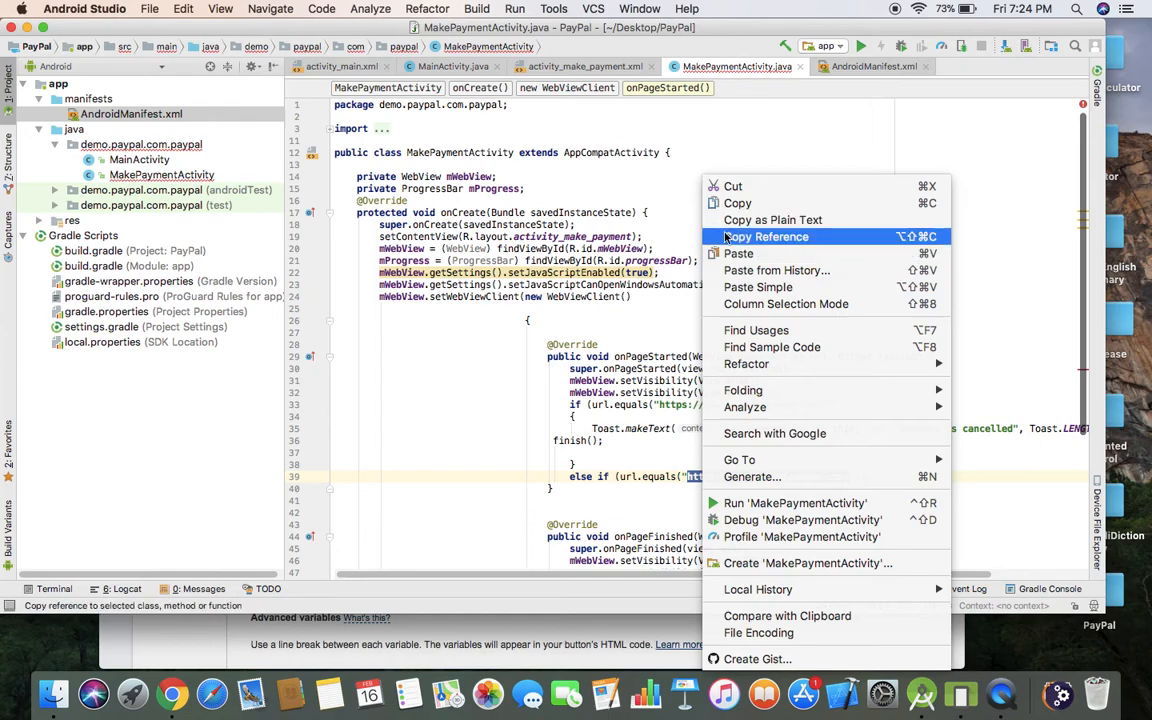
pyautogui.click(738, 253)
# Step: Add braces to the else-if and call youCanDoWhateverDoYouWantToDo(); inside
pyautogui.click(904, 478)
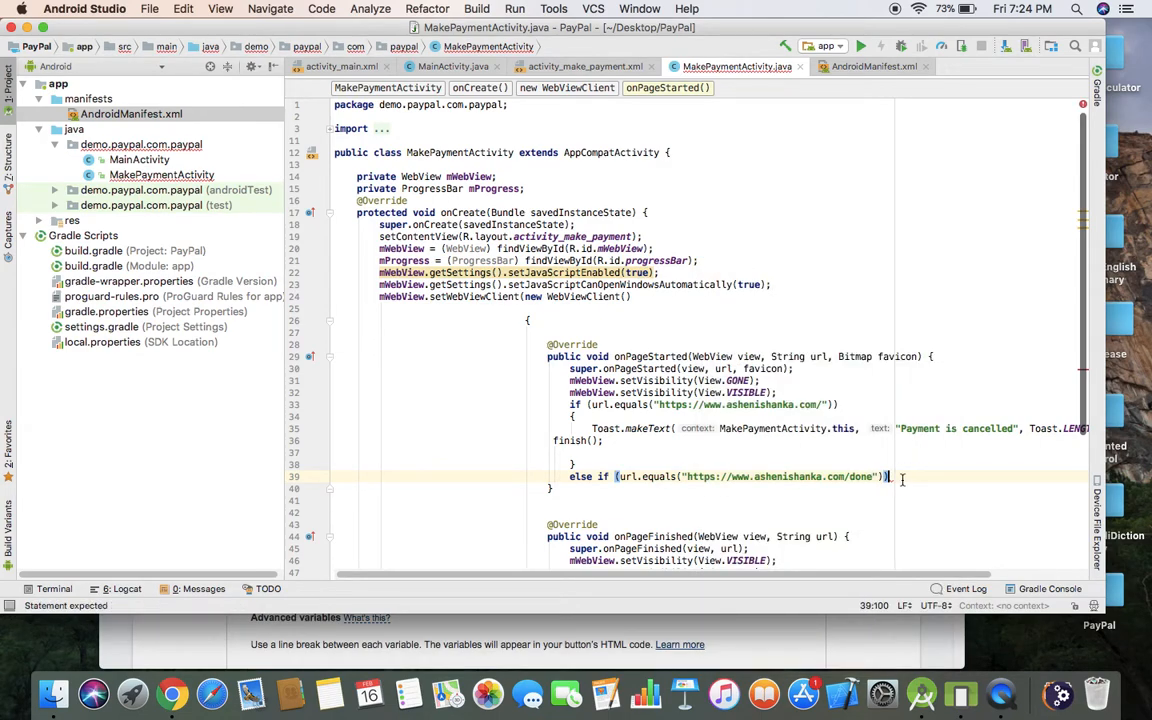
pyautogui.press('Return')
pyautogui.write('{')
pyautogui.press('Return')
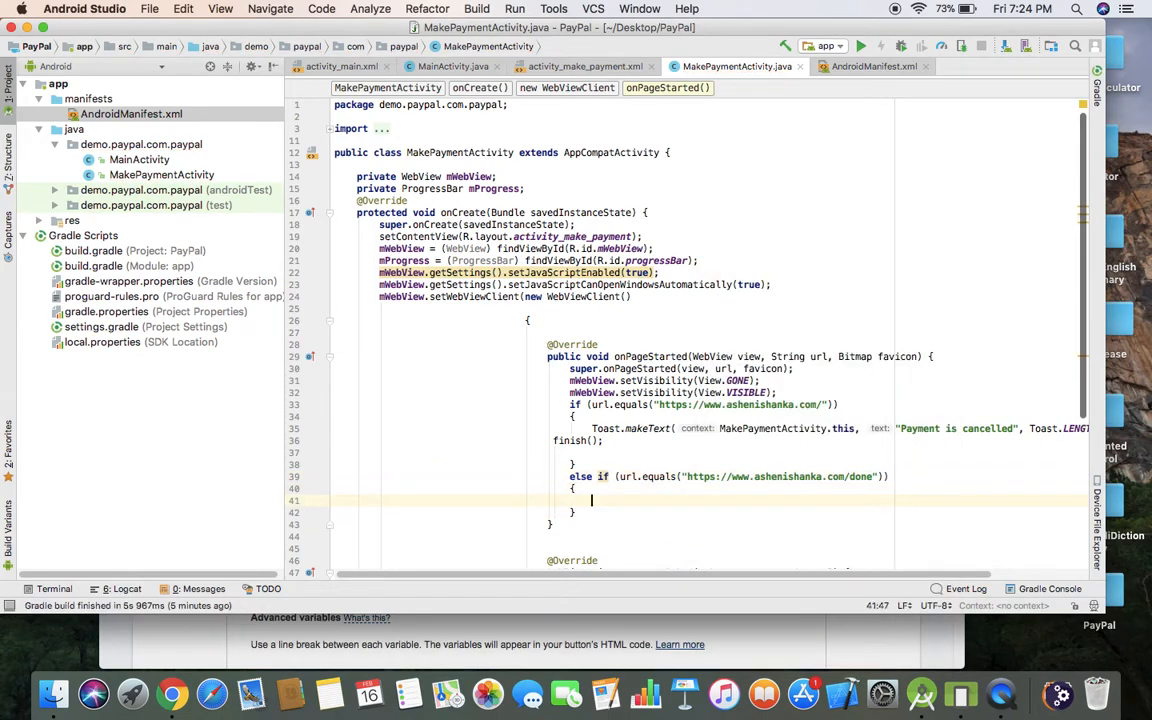
pyautogui.write('youCanDoW')
pyautogui.write('hate')
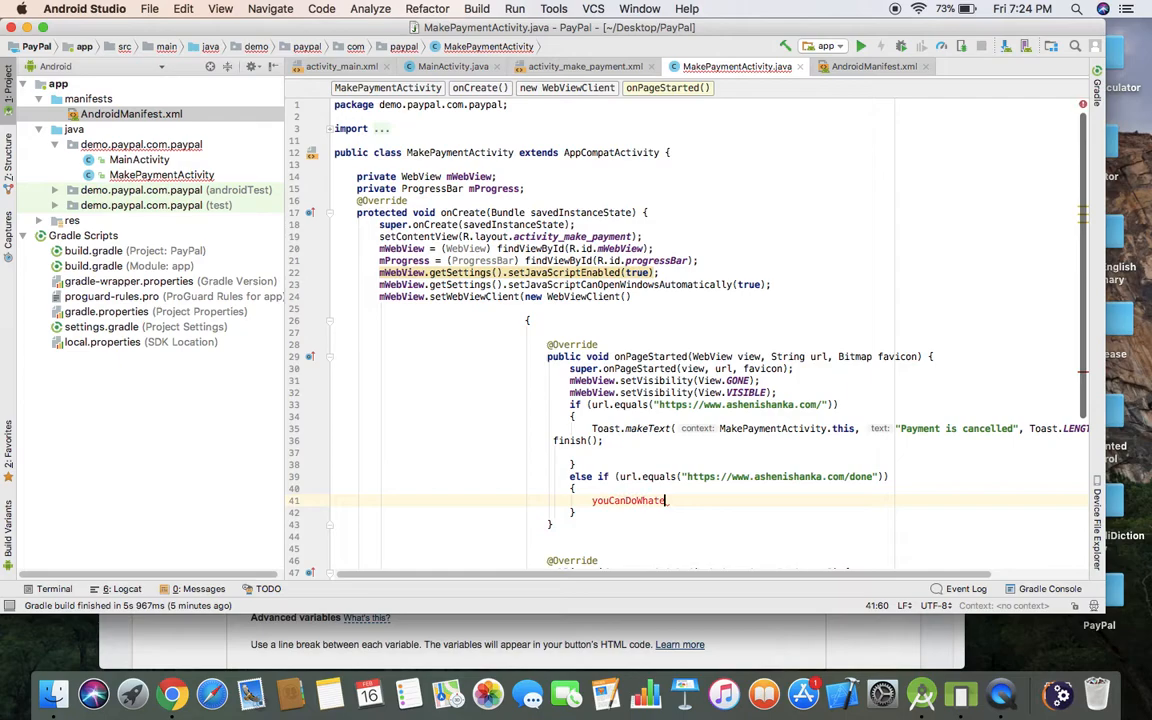
pyautogui.write('verD')
pyautogui.write('o=')
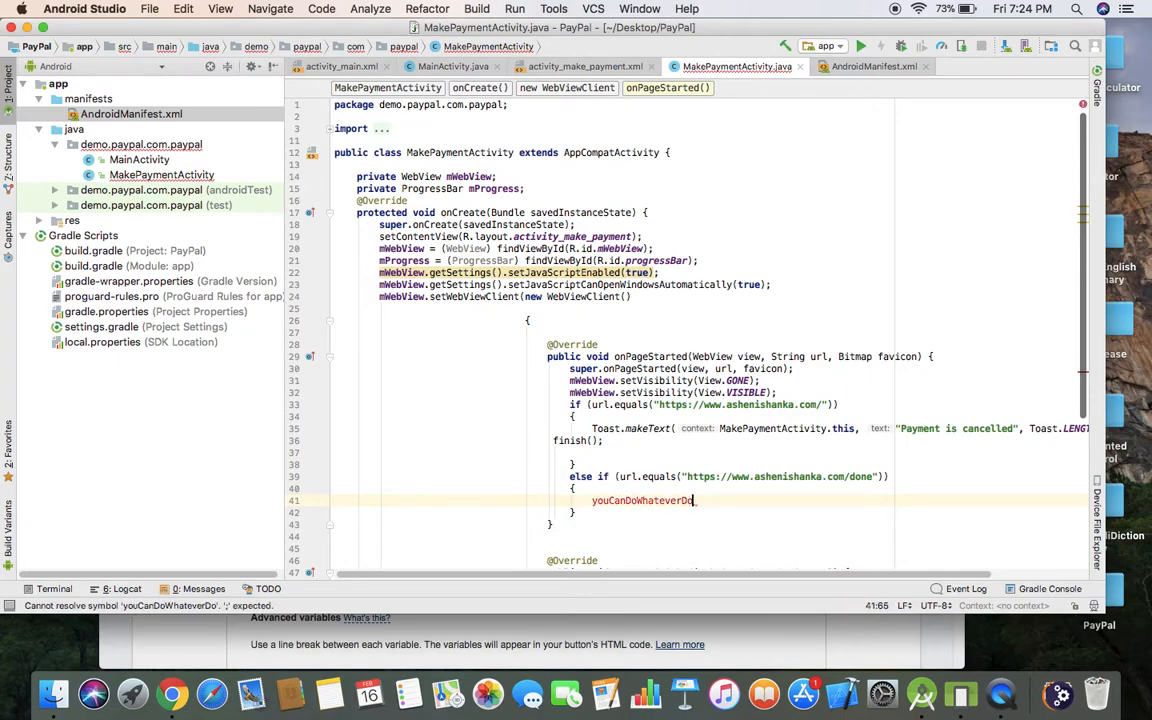
pyautogui.press('BackSpace')
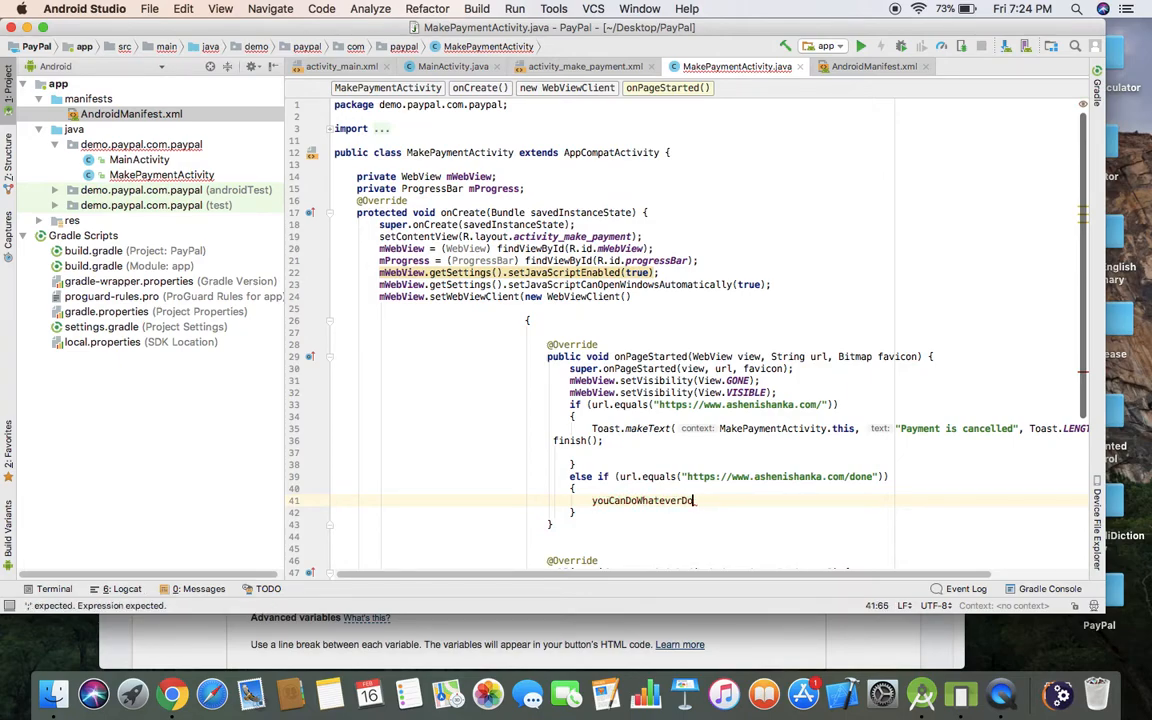
pyautogui.write('YouWantT')
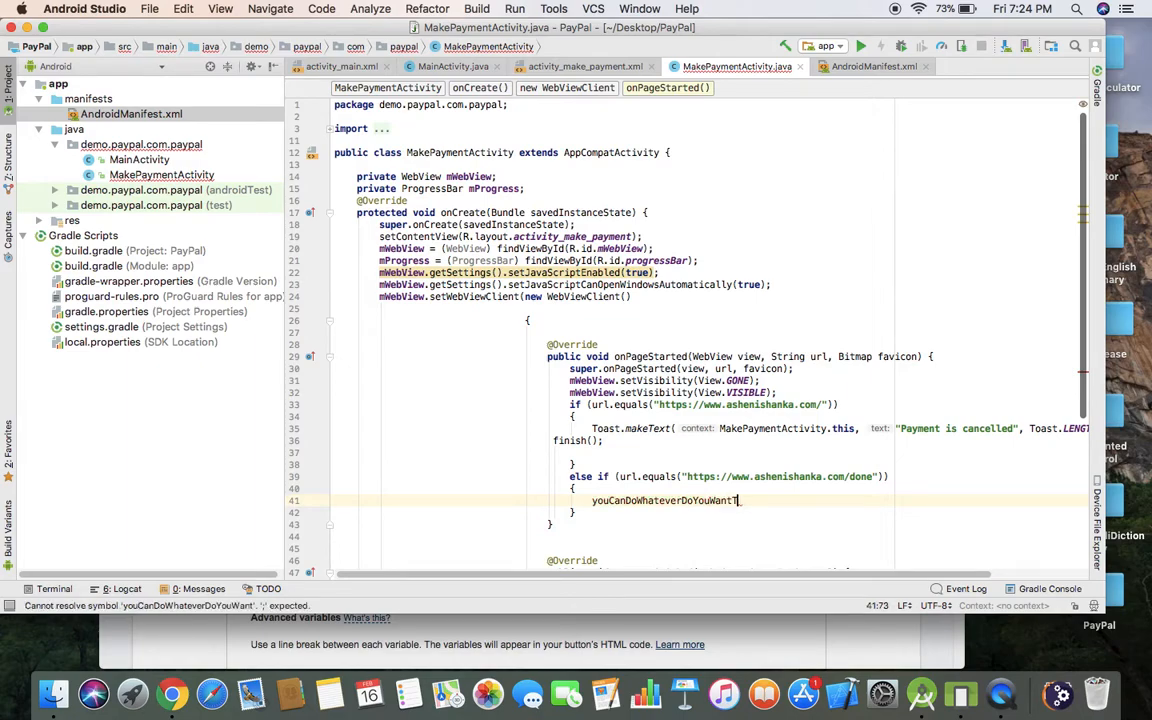
pyautogui.write('oDo')
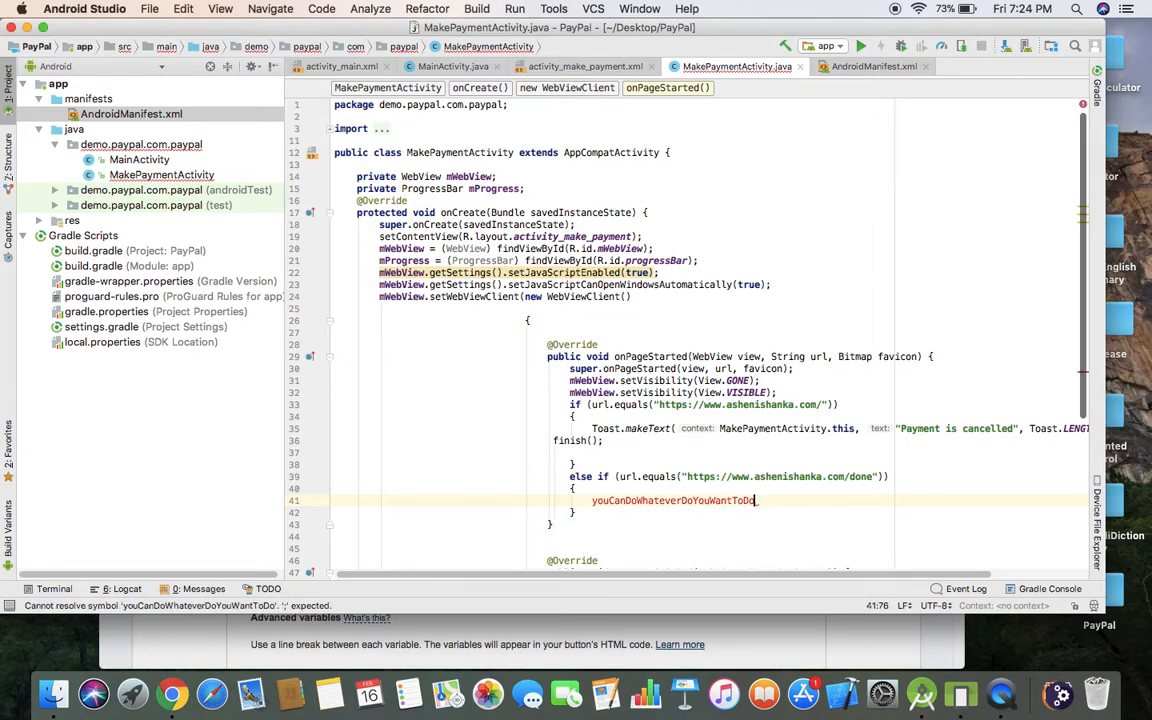
pyautogui.write('();')
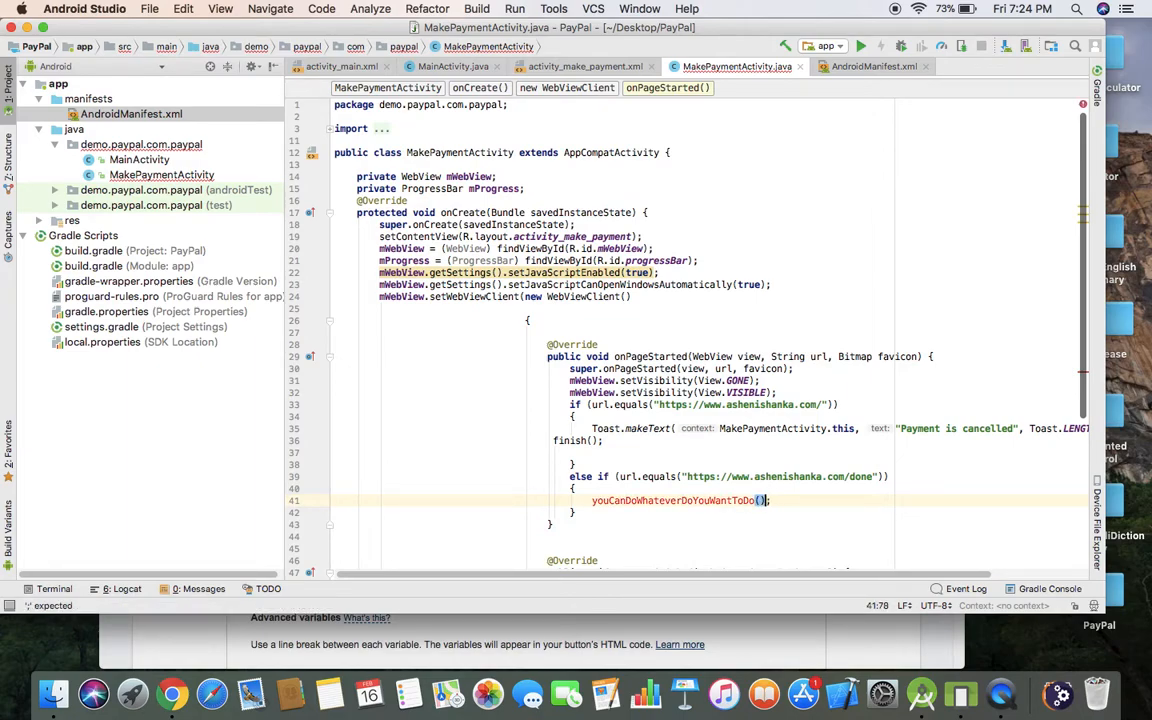
# Step: Create the missing youCanDoWhateverDoYouWantToDo() method stub in MakePaymentActivity via the quick fix
pyautogui.hotkey('alt', 'Return')
pyautogui.press('Return')
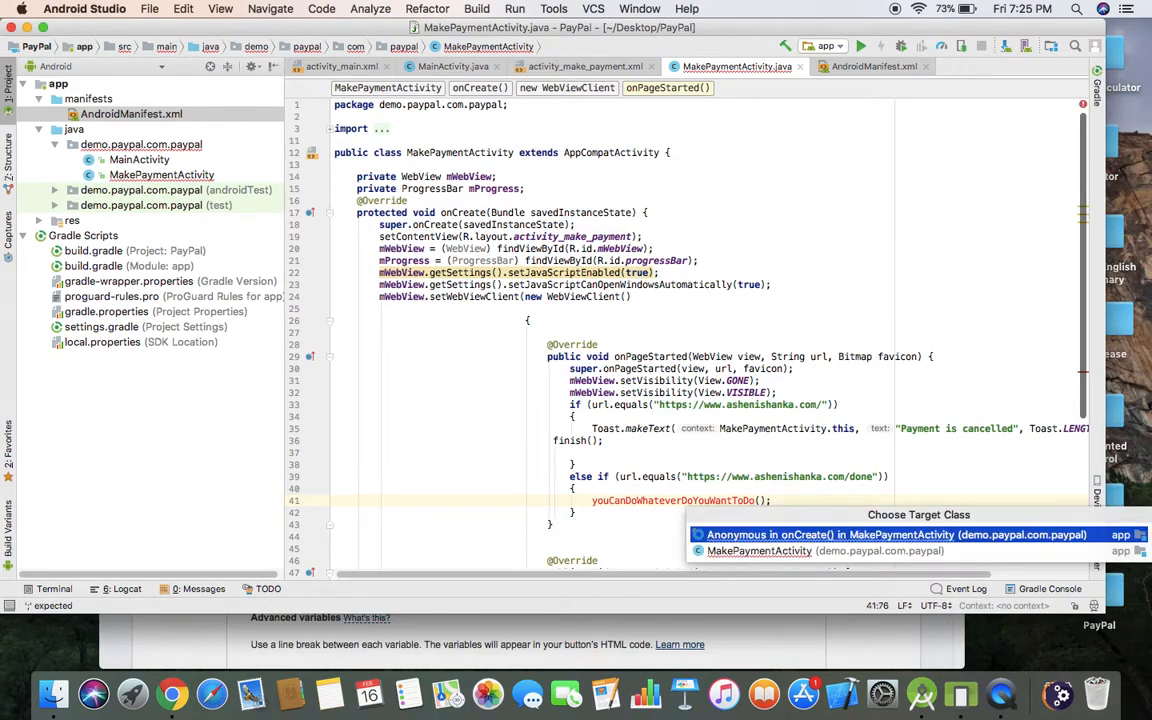
pyautogui.press('Down')
pyautogui.press('Return')
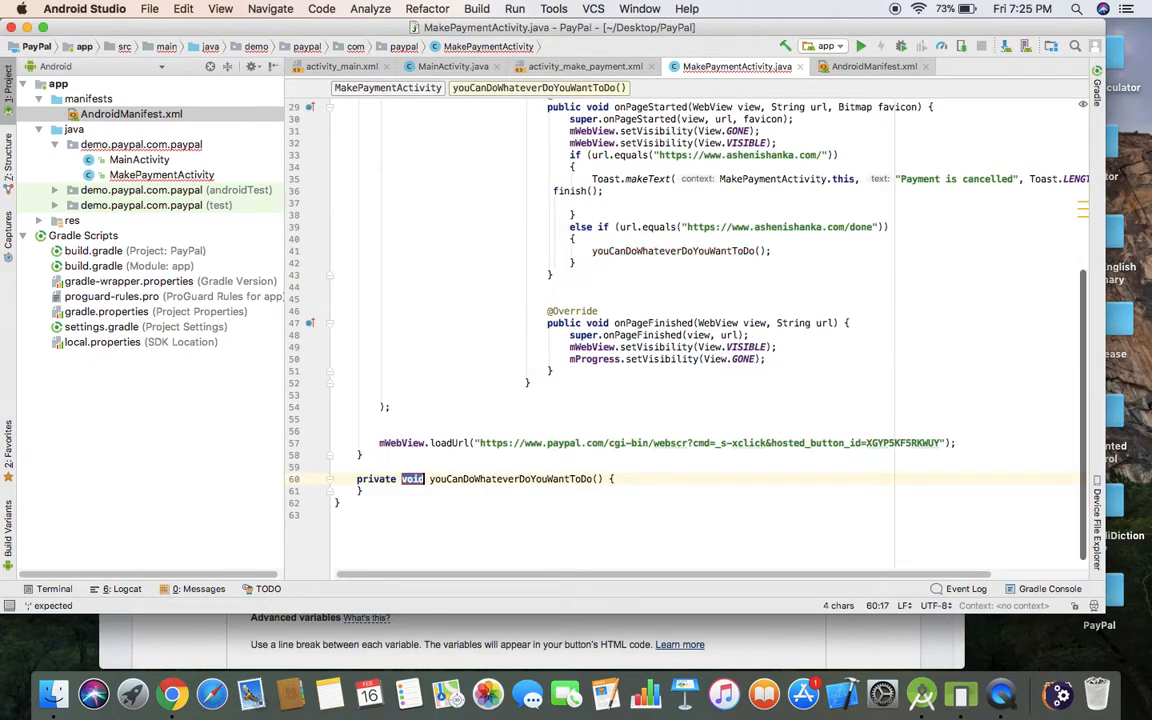
# Step: Insert a Toast.makeText in the /done branch with the message "PAyment is success"
pyautogui.click(592, 238)
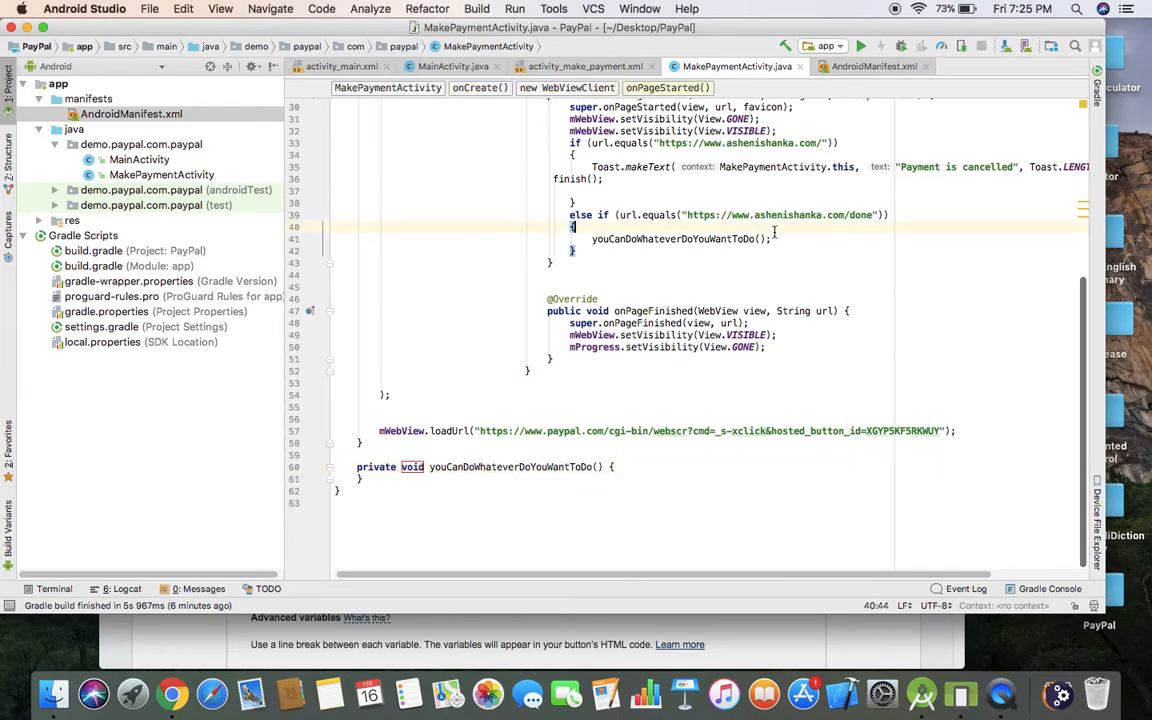
pyautogui.press('Return')
pyautogui.write('Toas')
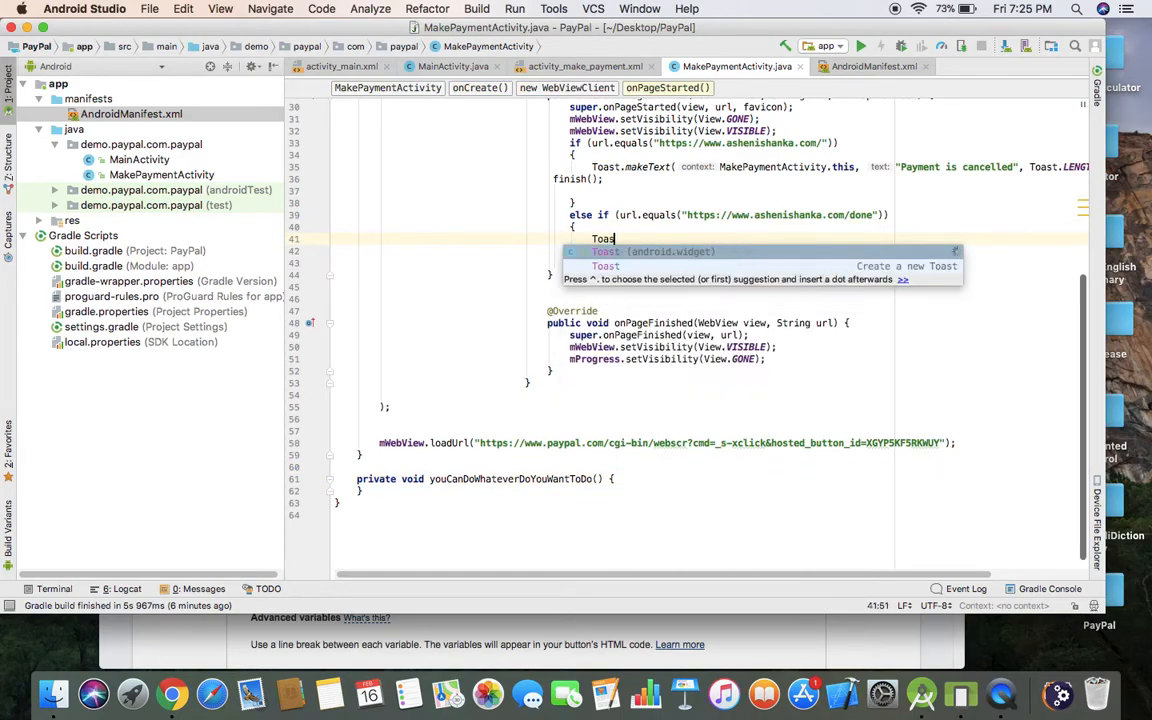
pyautogui.press('Return')
pyautogui.press('Tab')
pyautogui.click(334, 262)
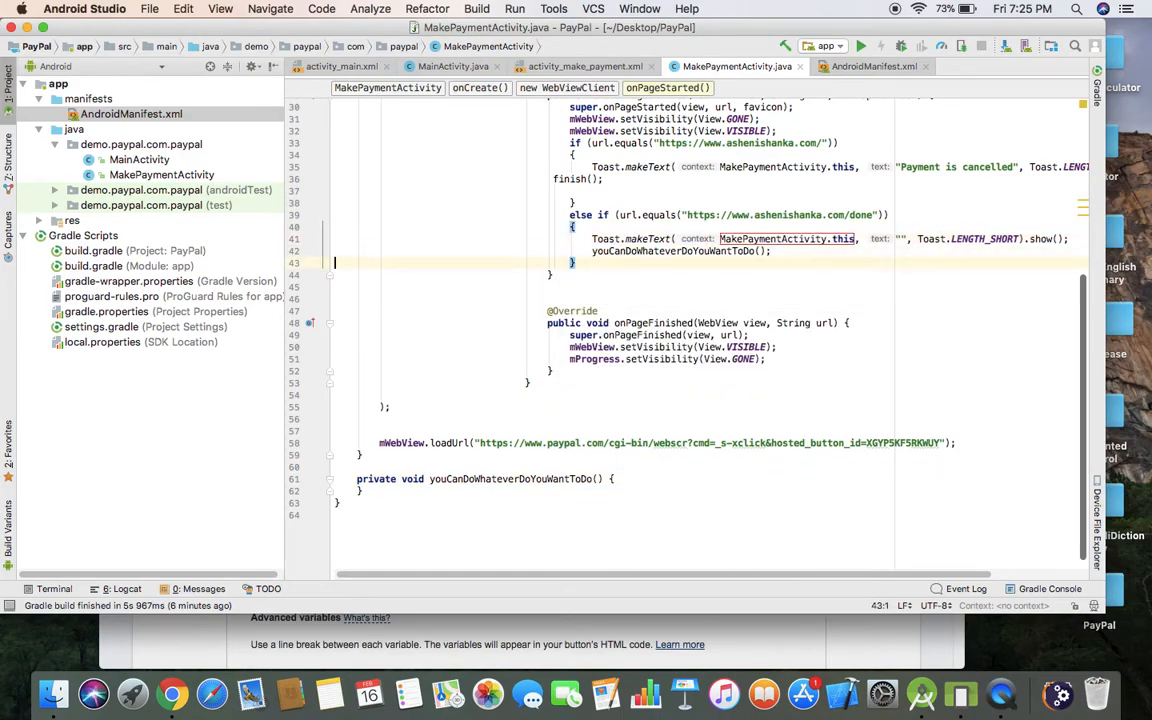
pyautogui.click(903, 239)
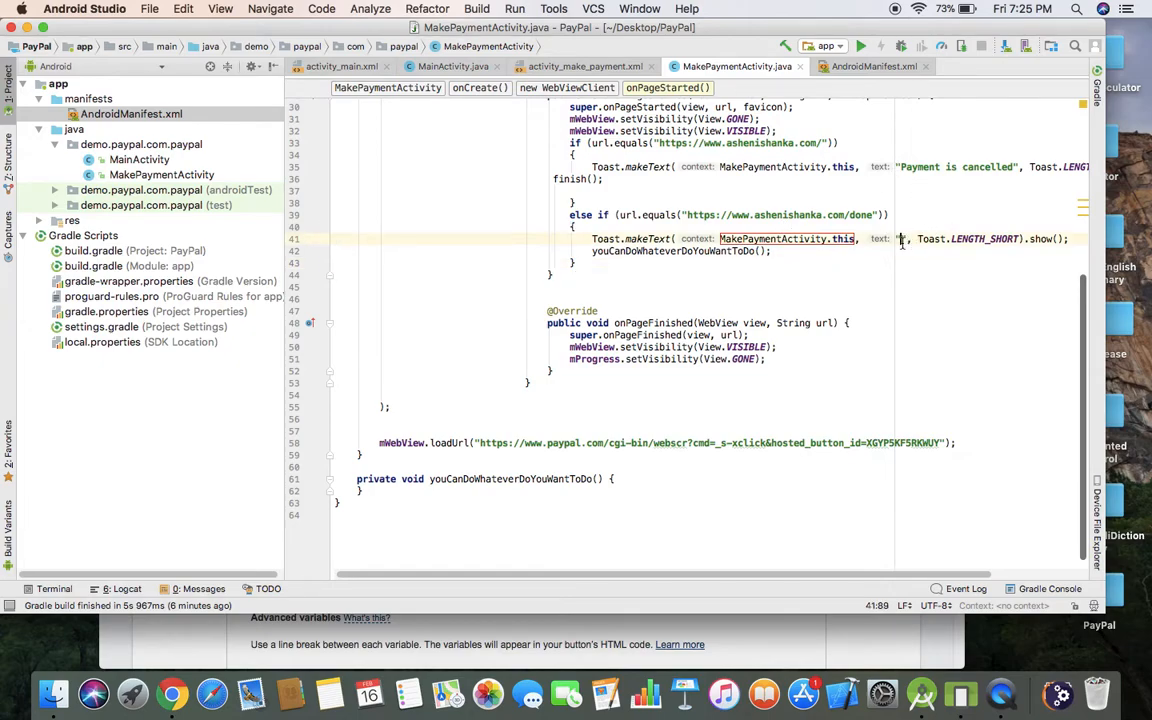
pyautogui.write('PAyment is su')
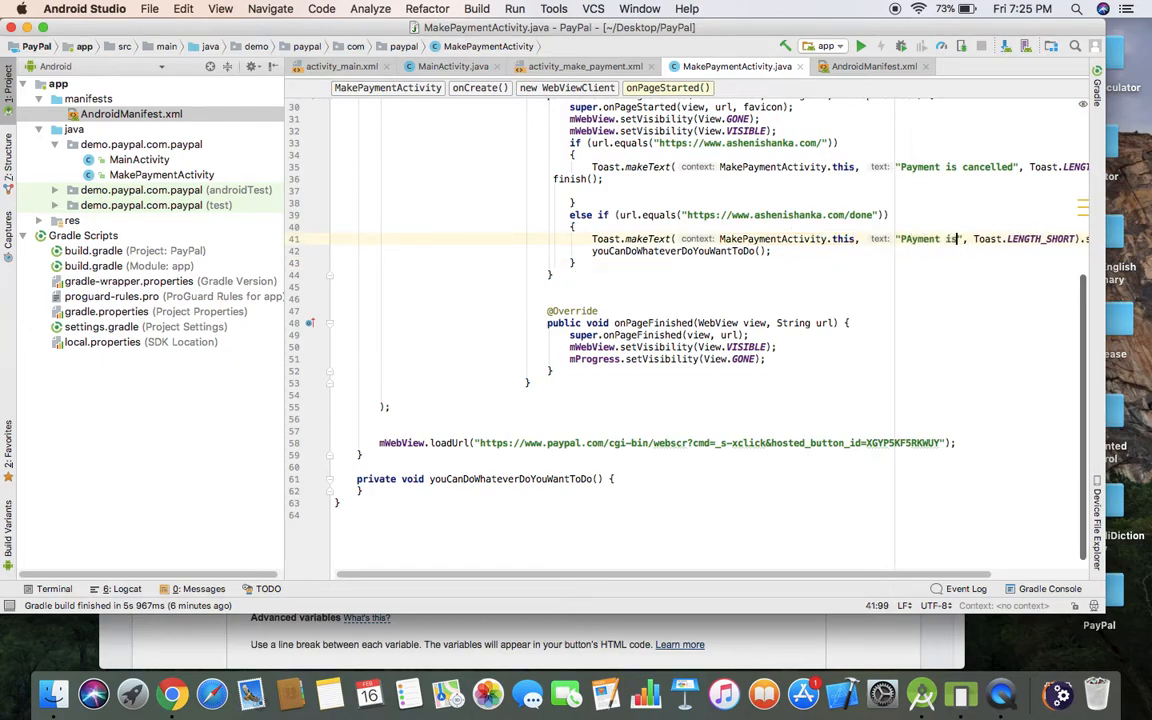
pyautogui.write('ccess')
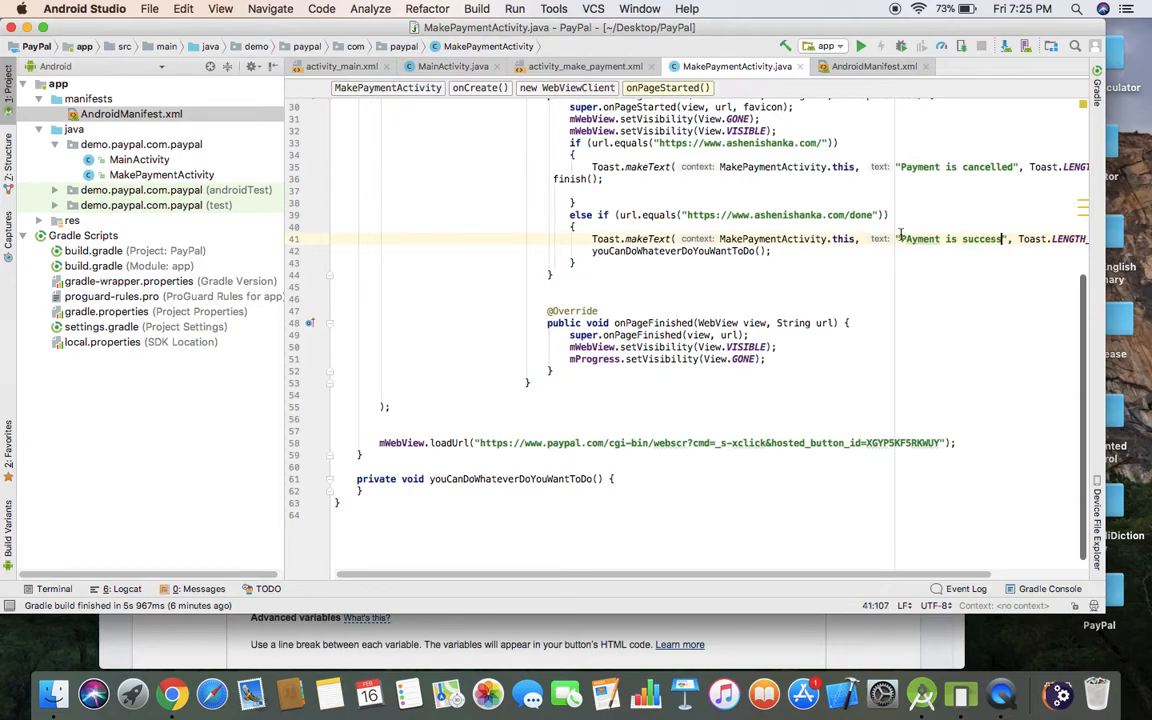
# Step: Run the app on the Pixel API 27 emulator and bring the emulator forward
pyautogui.hotkey('ctrl', 'r')
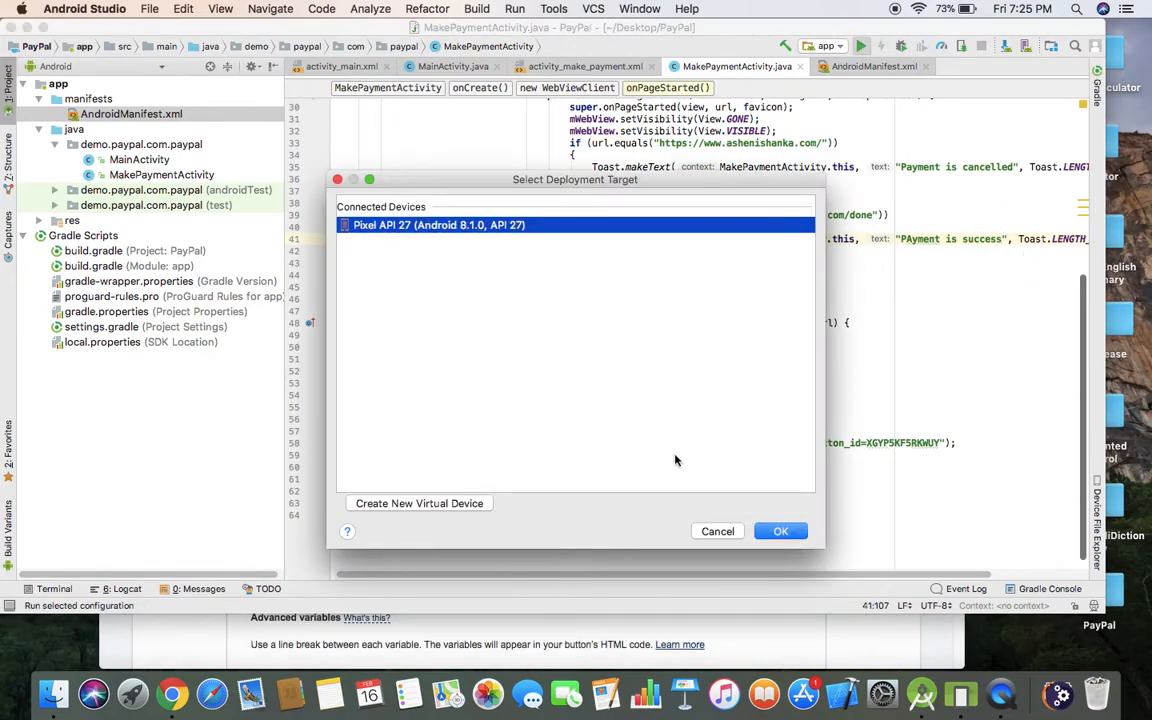
pyautogui.click(783, 533)
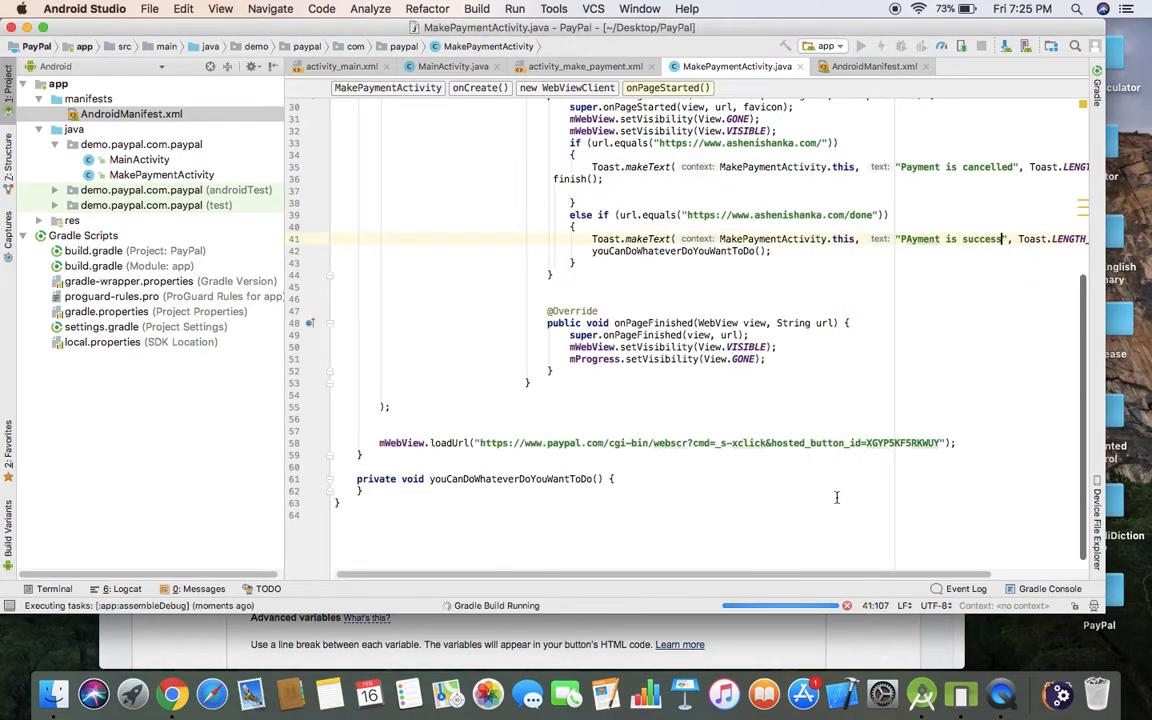
pyautogui.click(1002, 693)
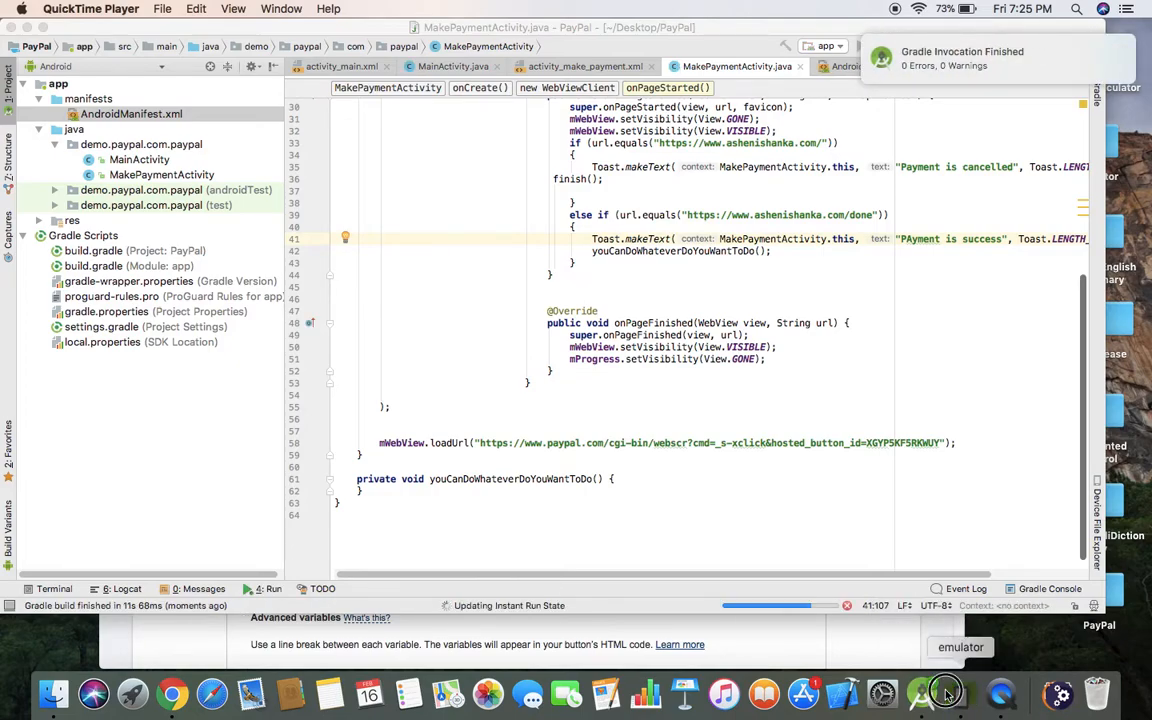
pyautogui.click(960, 693)
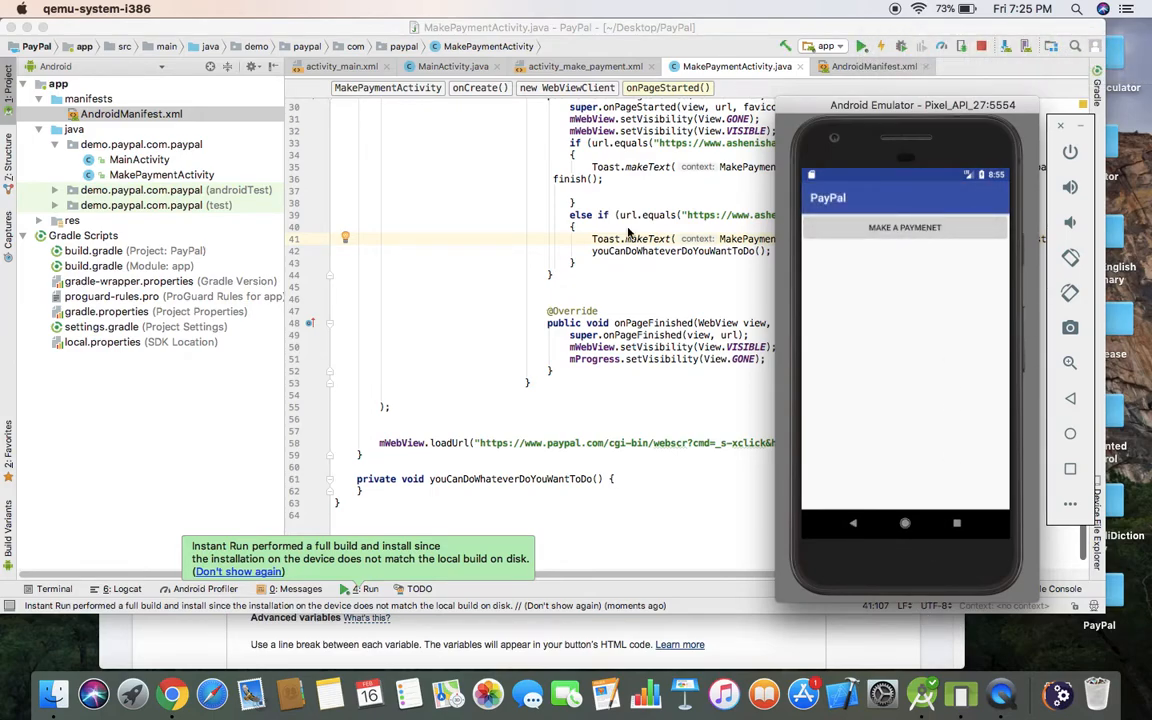
# Step: In MainActivity's onClick, add startActivity(new Intent(MainActivity.this, MakePaymentActivity.class))
pyautogui.click(453, 66)
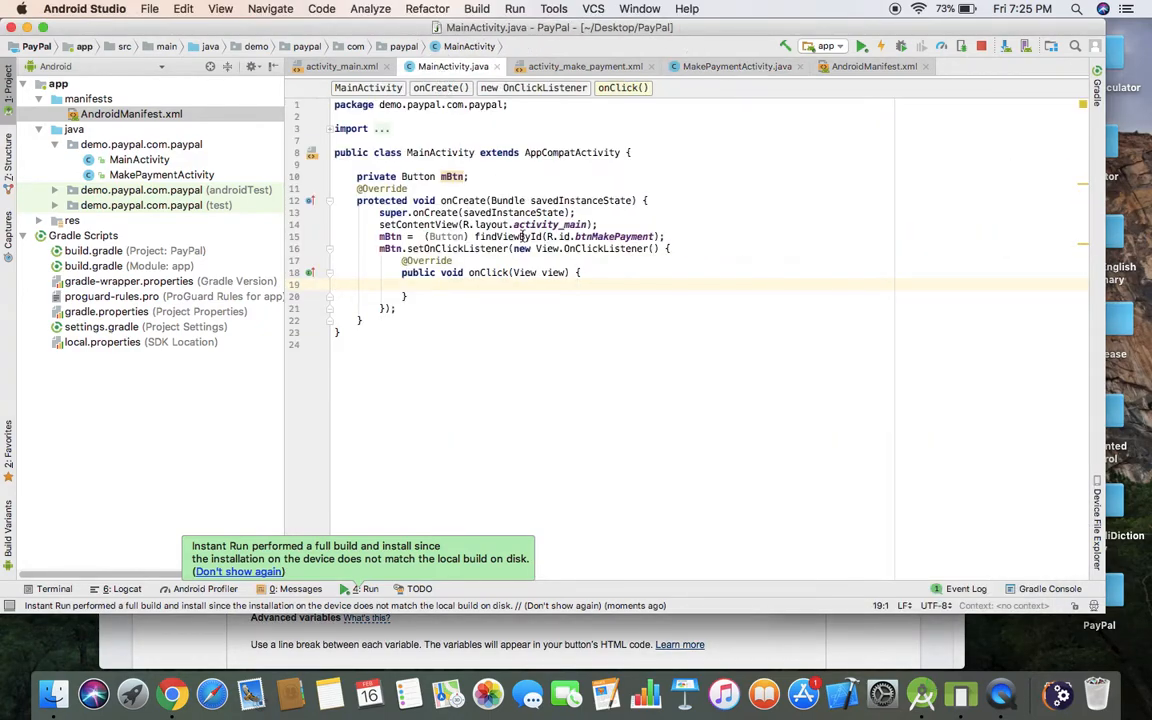
pyautogui.write('st')
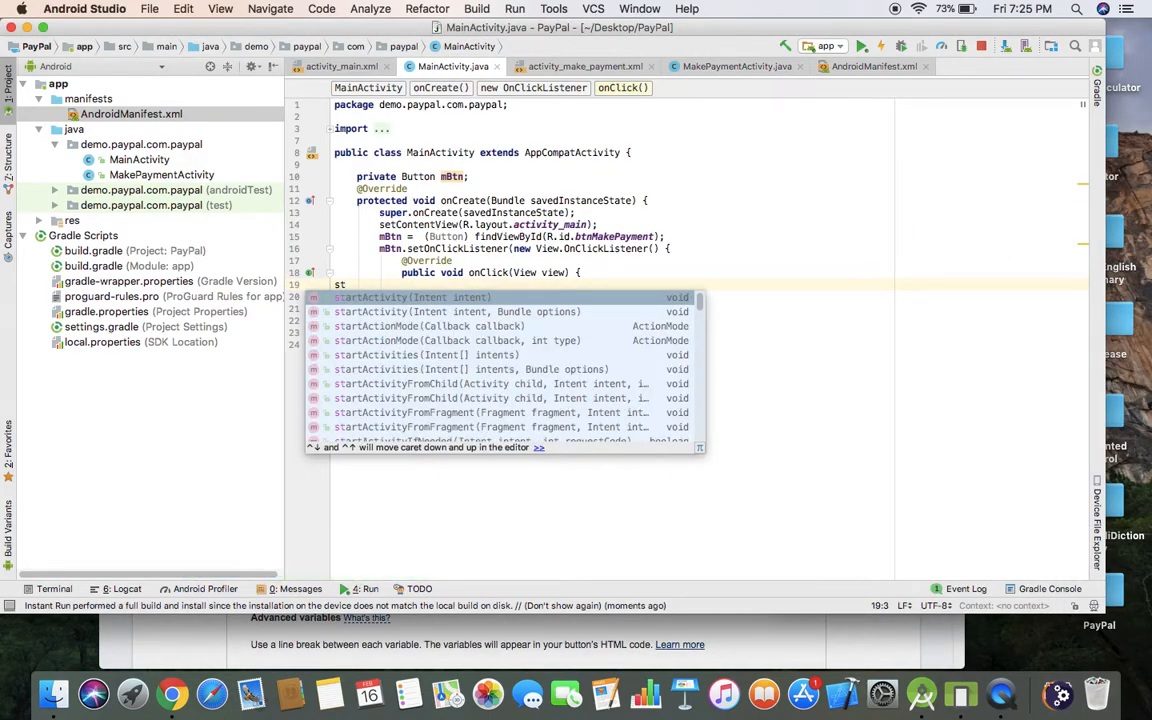
pyautogui.press('Return')
pyautogui.write('new A);')
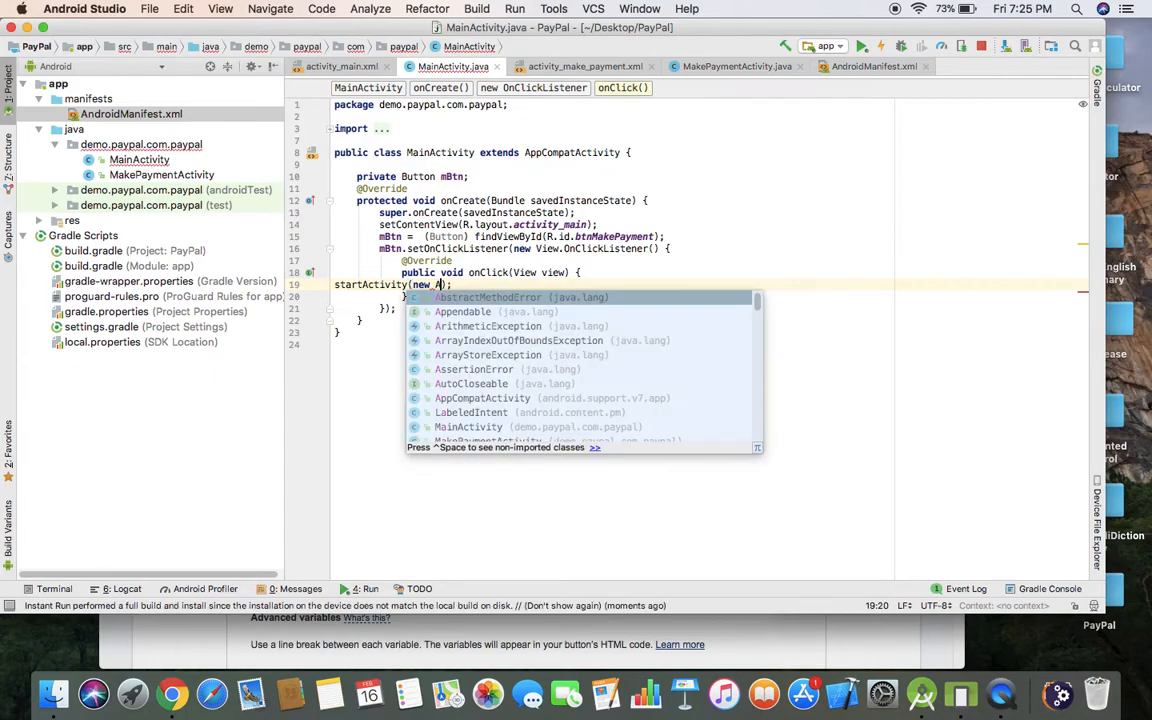
pyautogui.press('BackSpace')
pyautogui.write('In')
pyautogui.press('Return')
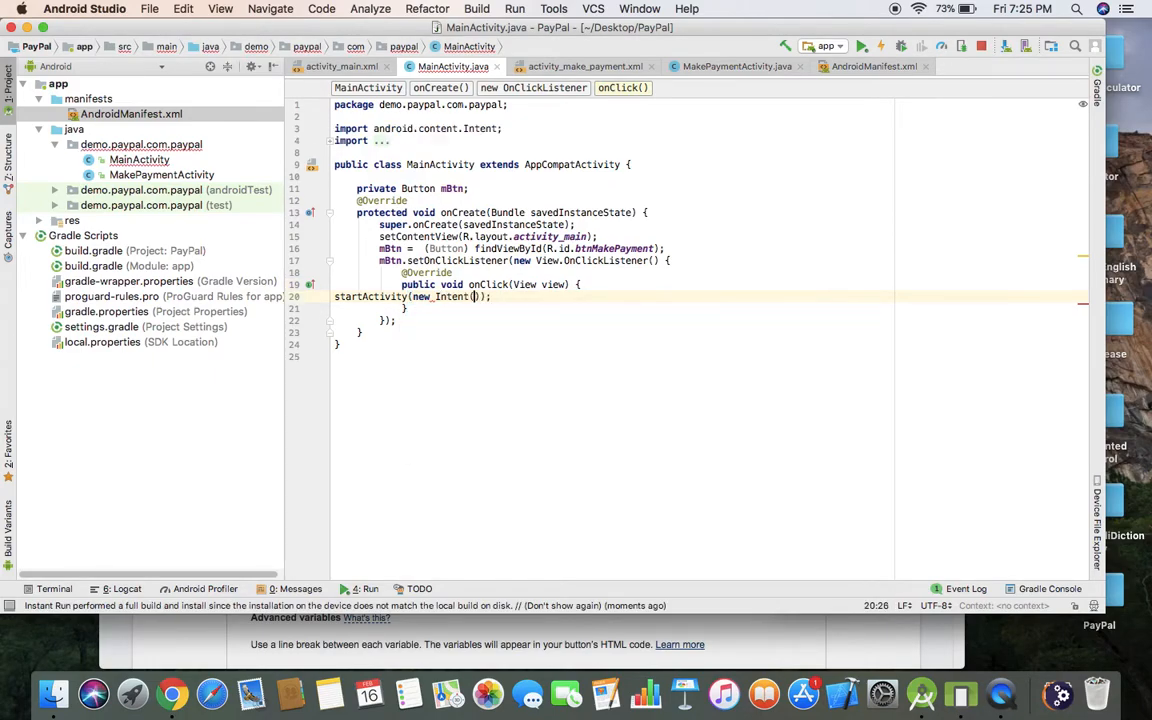
pyautogui.write('Mai')
pyautogui.press('Return')
pyautogui.write('.')
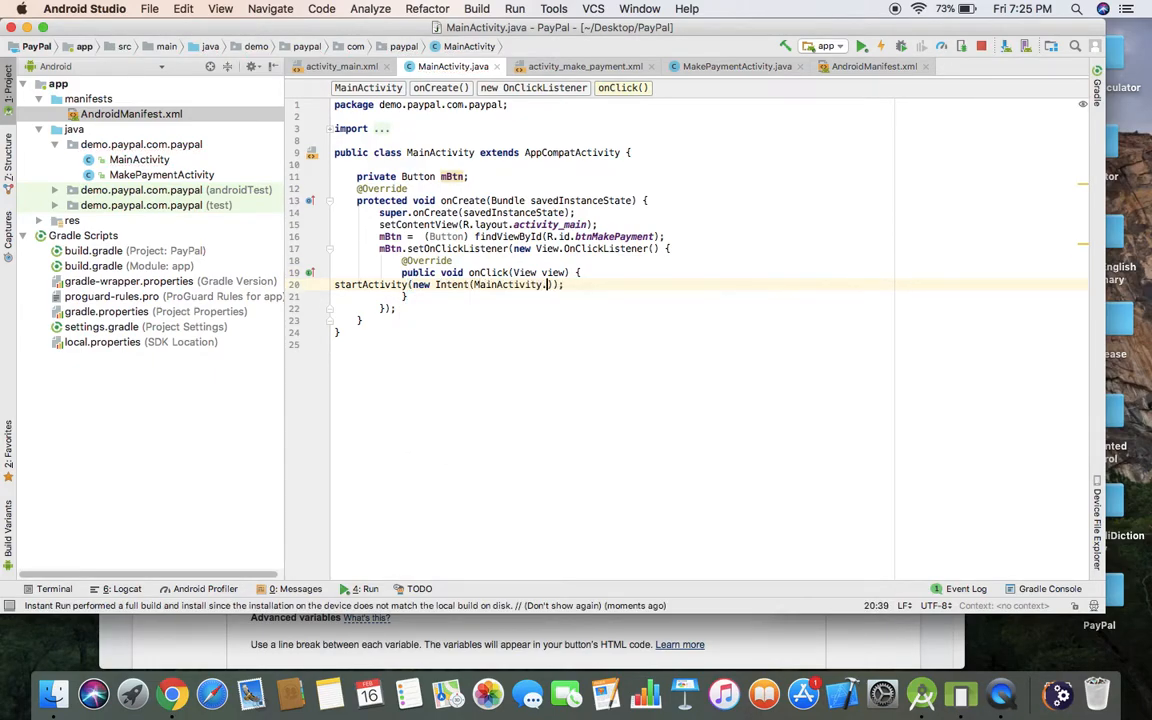
pyautogui.write('this,W')
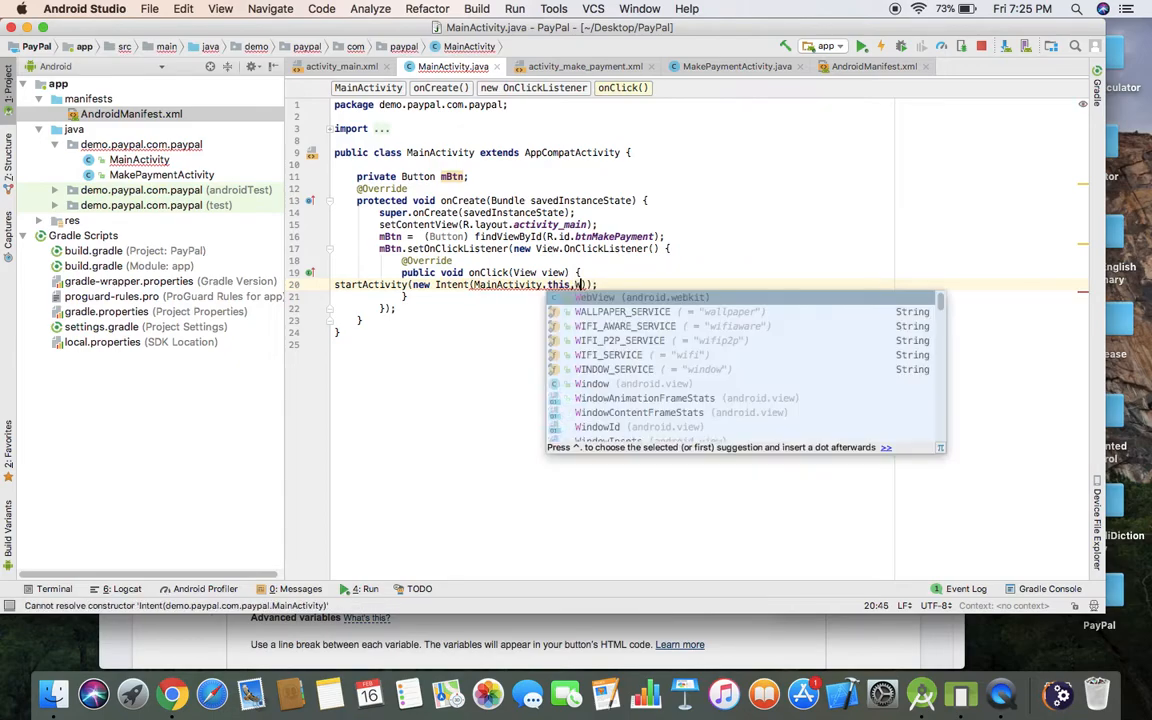
pyautogui.write('eb')
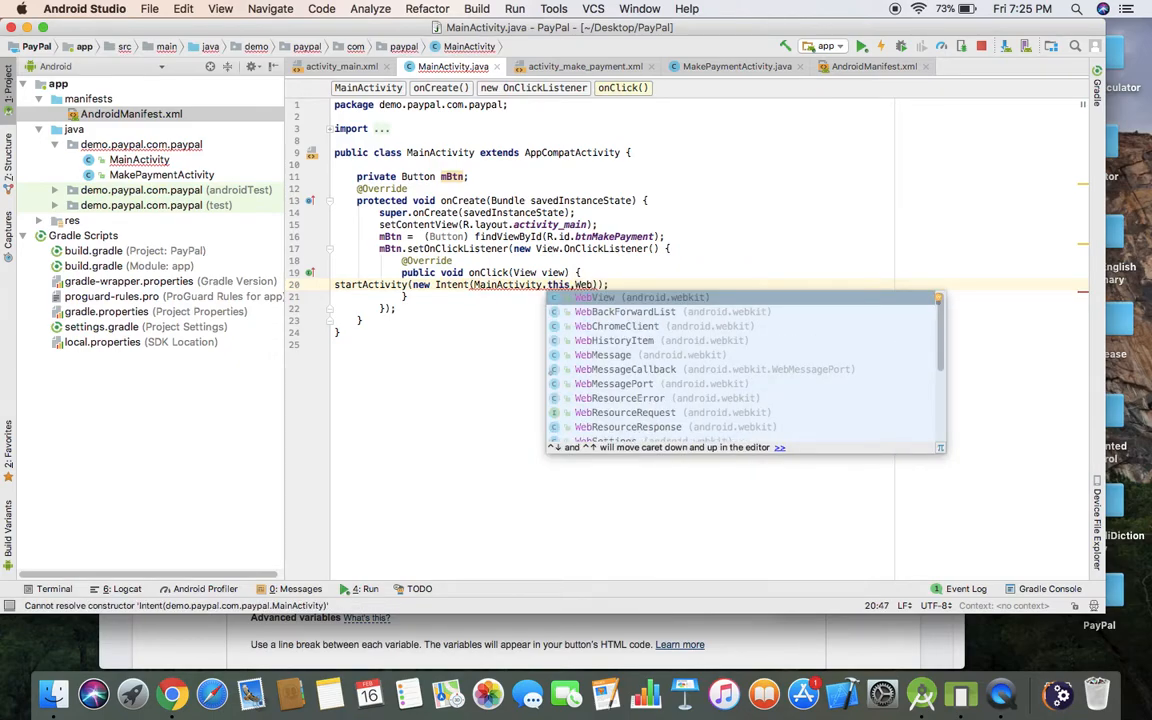
pyautogui.press('BackSpace')
pyautogui.press('BackSpace')
pyautogui.press('BackSpace')
pyautogui.press('Escape')
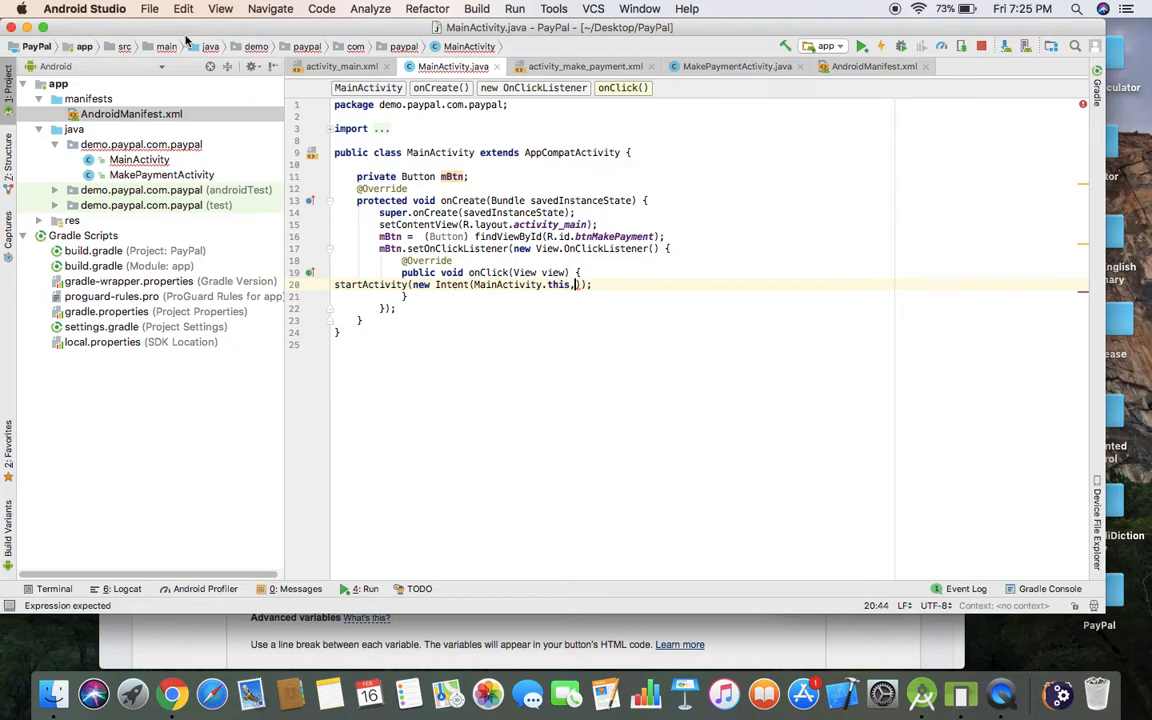
pyautogui.write('m')
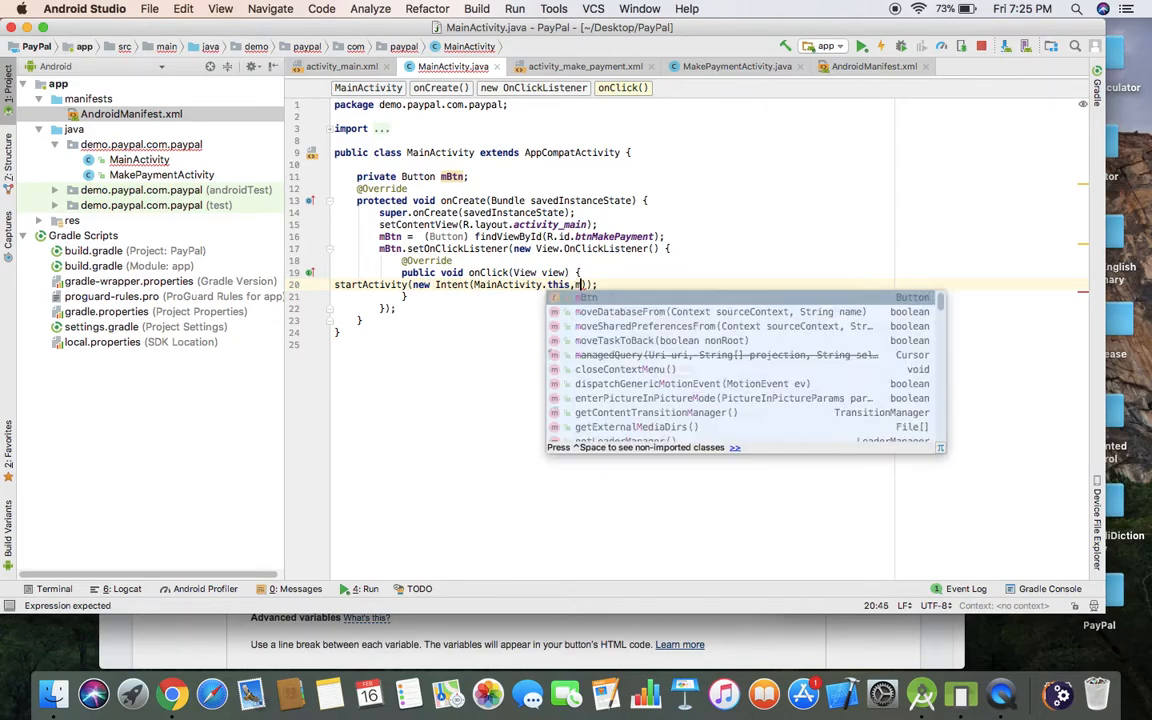
pyautogui.press('Escape')
pyautogui.write('Make')
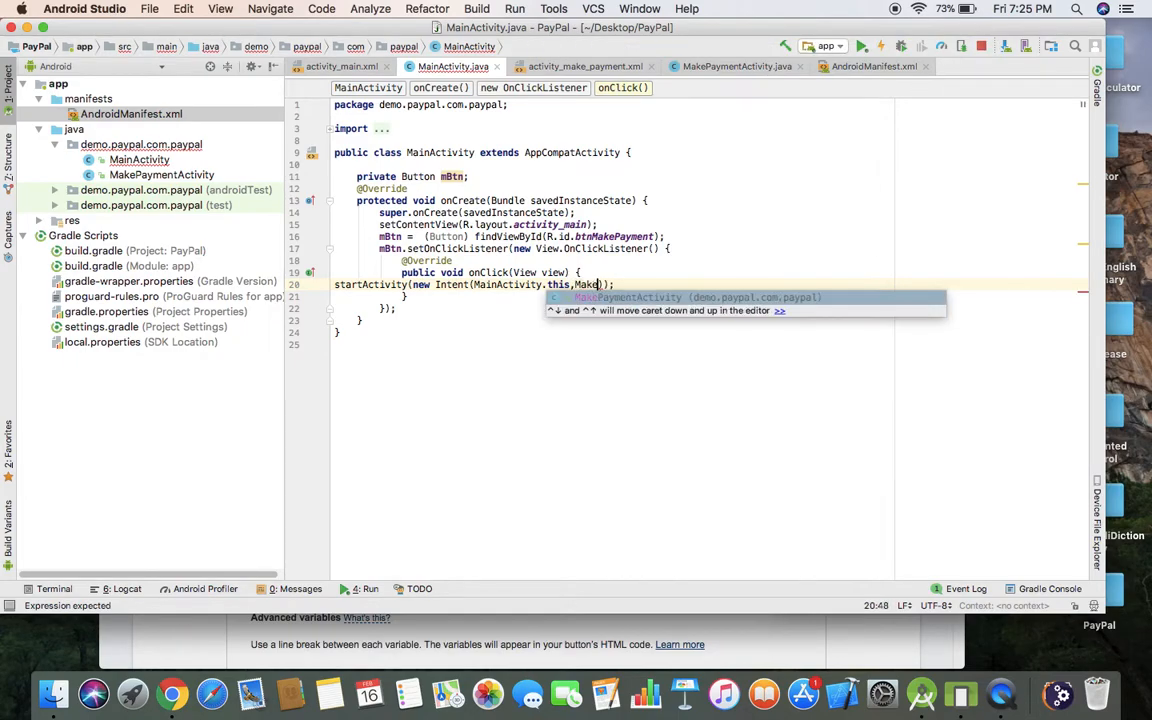
pyautogui.press('Tab')
pyautogui.write('.')
pyautogui.press('Return')
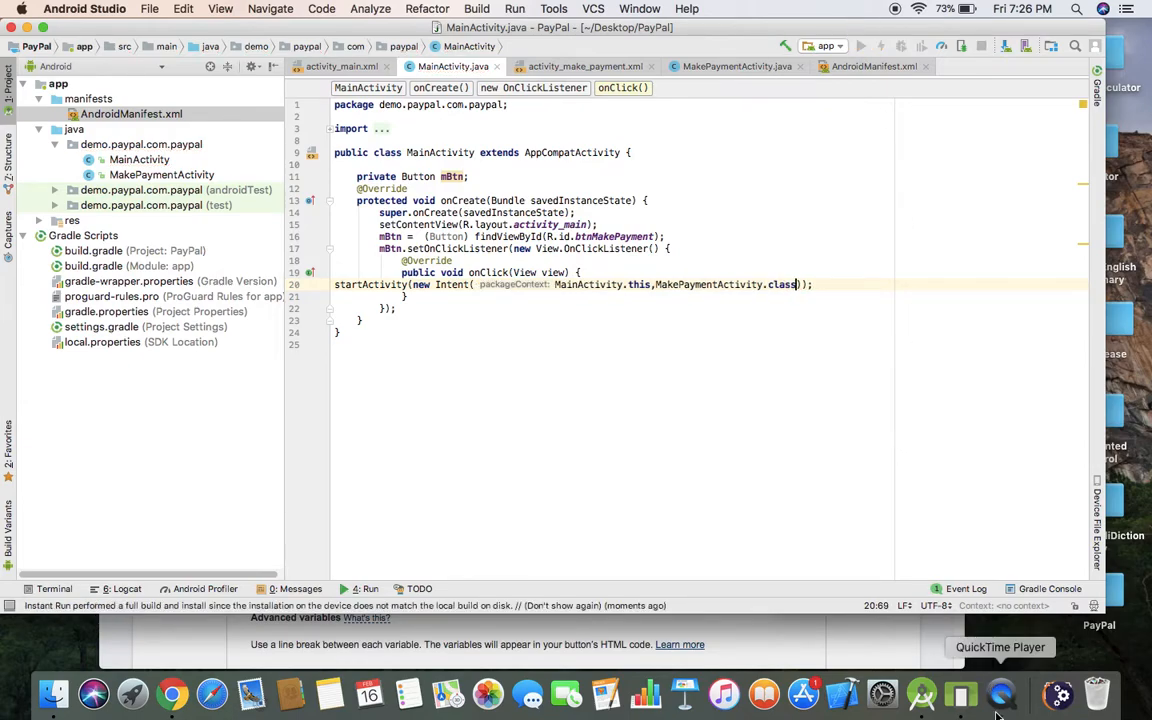
# Step: Rerun the app and tap MAKE A PAYMENET to load the PayPal login page in the emulator
pyautogui.click(962, 693)
pyautogui.click(969, 703)
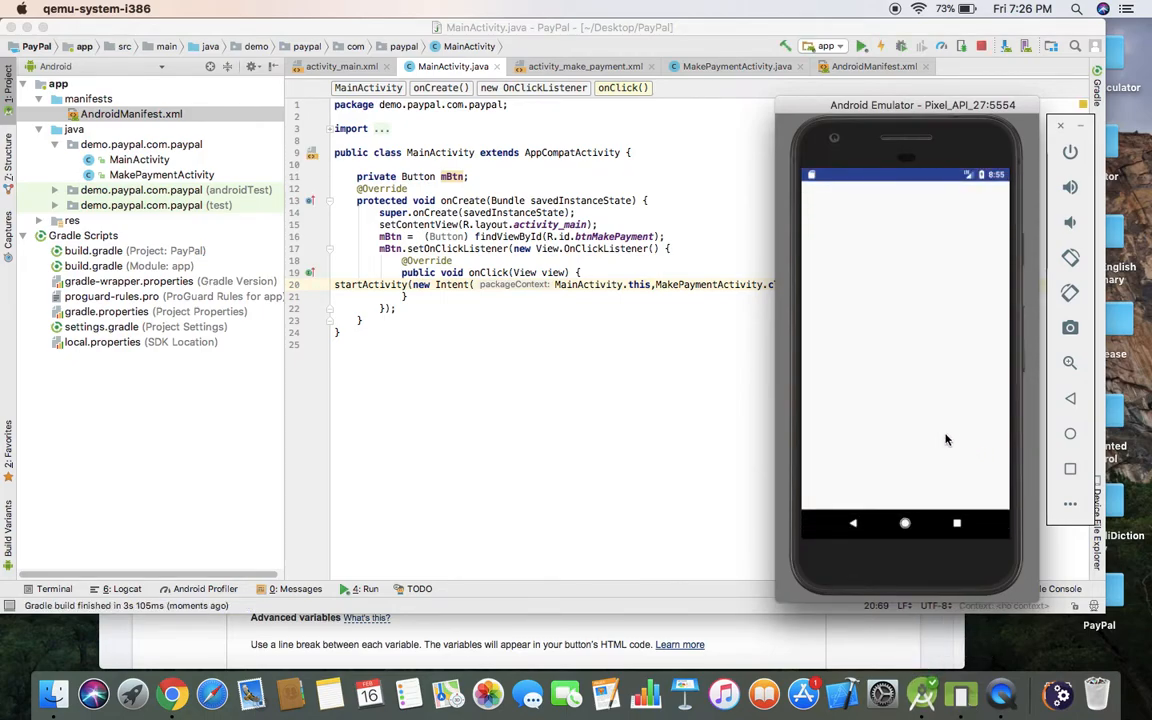
pyautogui.click(929, 228)
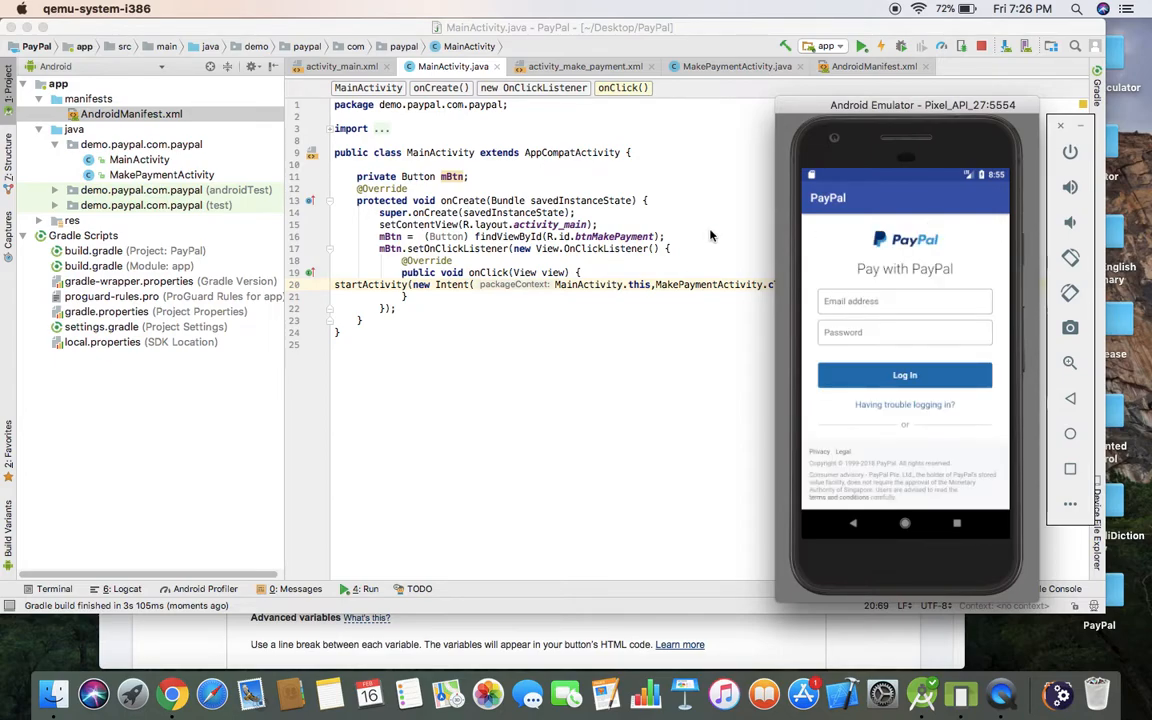
# Step: In MakePaymentActivity's onPageStarted, change mWebView to mProgress in the setVisibility(View.VISIBLE) call
pyautogui.click(618, 87)
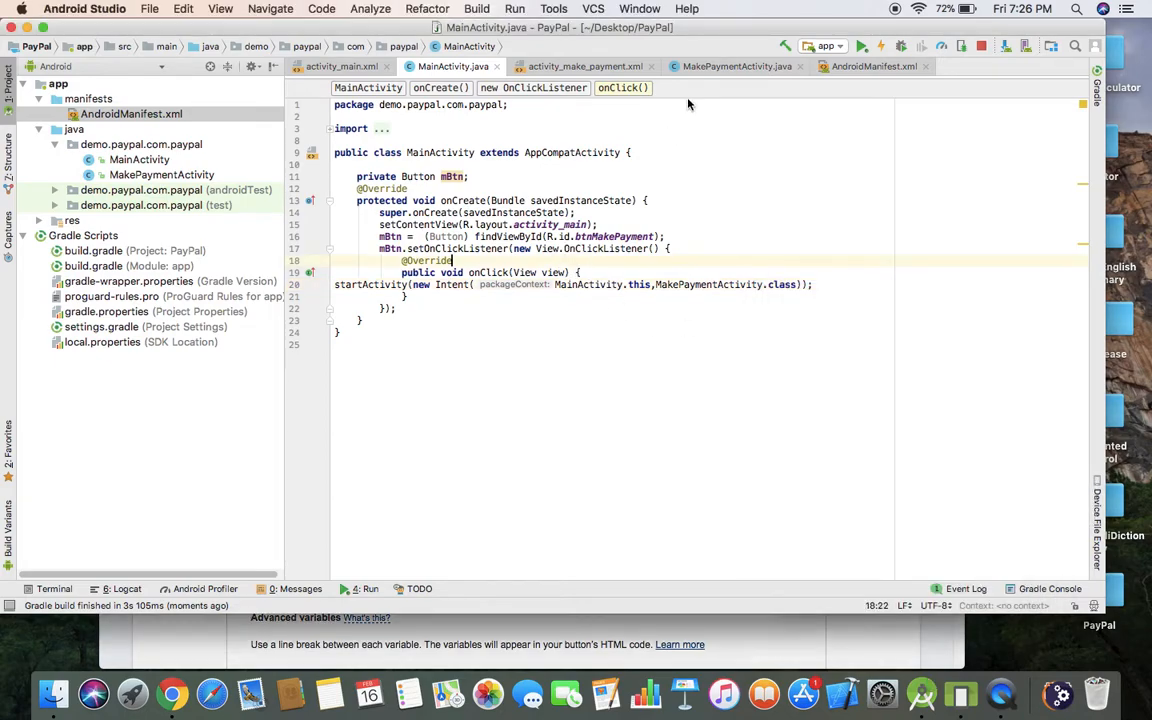
pyautogui.click(708, 66)
pyautogui.scroll(8, 686, 240)
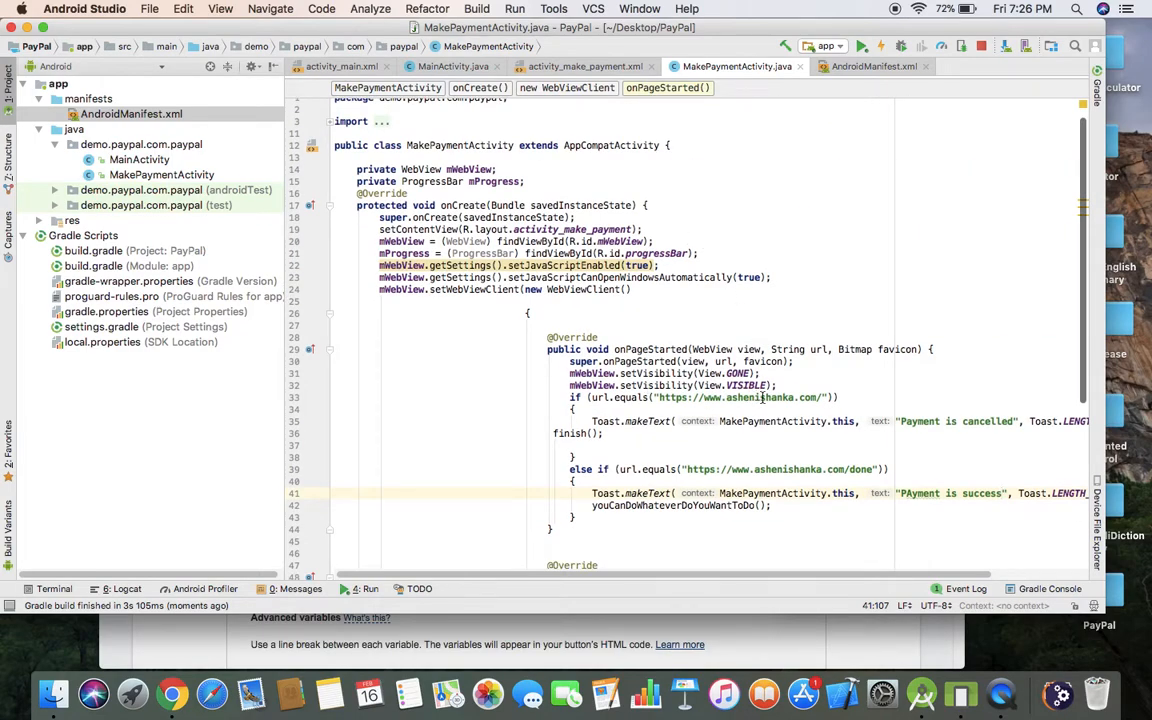
pyautogui.moveTo(617, 385); pyautogui.dragTo(576, 385)
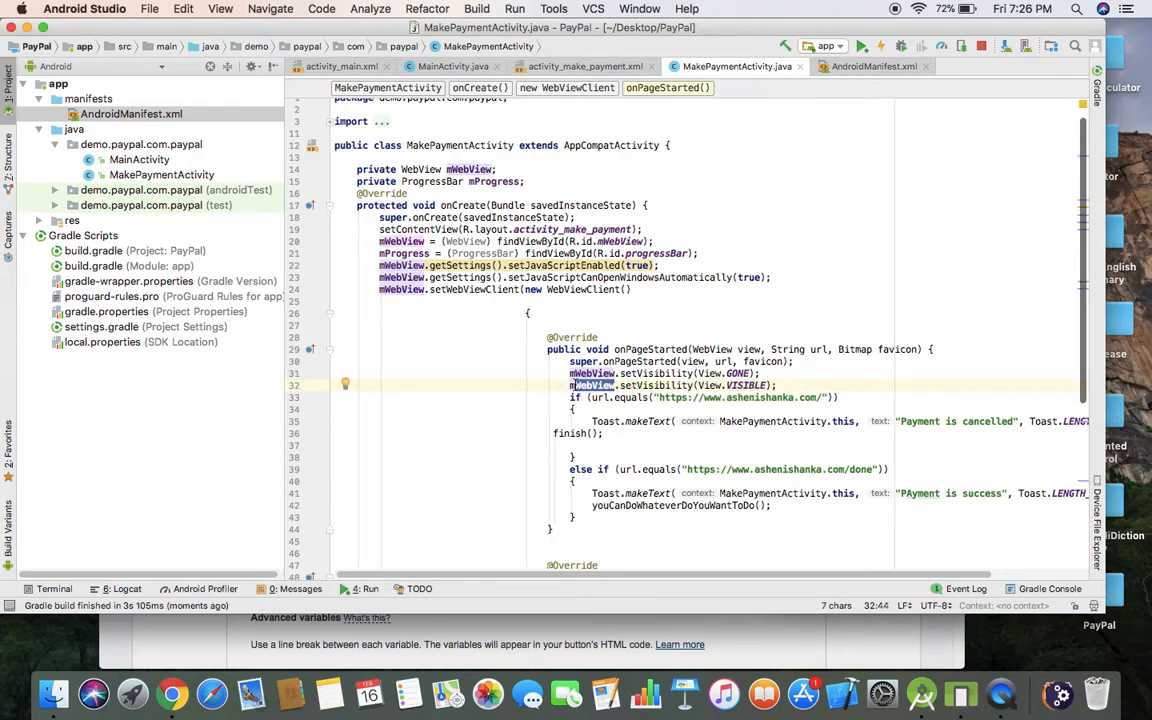
pyautogui.write('Progress')
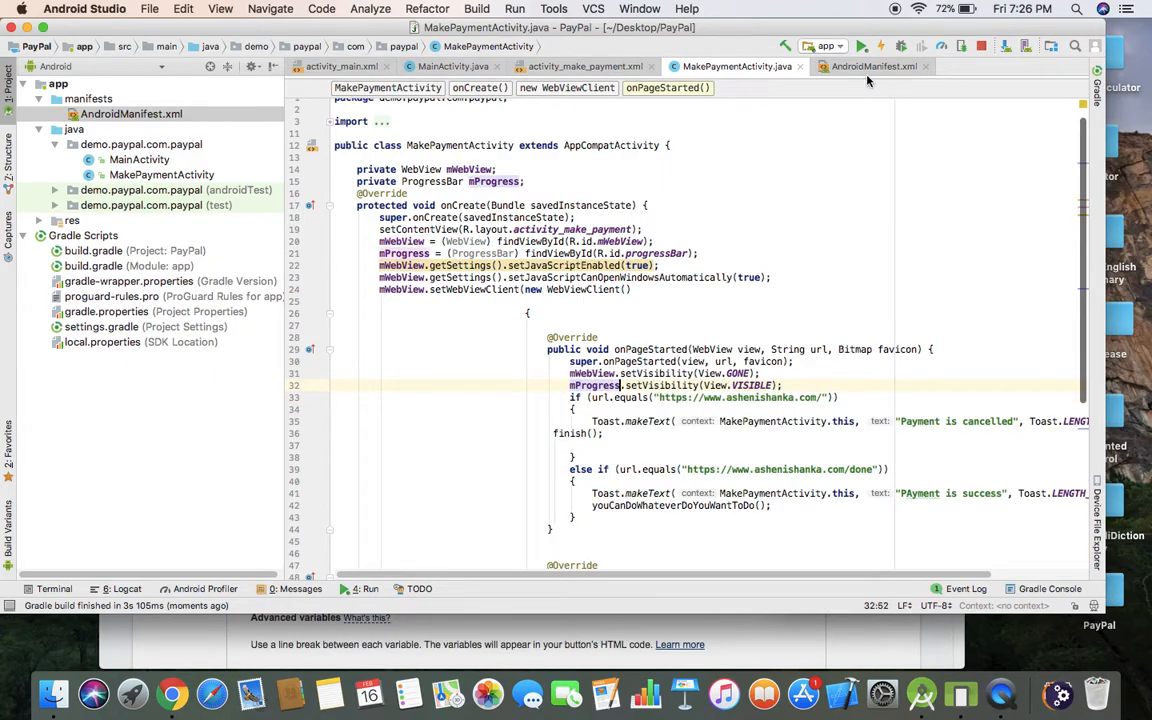
# Step: On the emulator tap MAKE A PAYMENET, Cancel and return to see the cancelled toast, then reopen the payment page
pyautogui.click(1001, 693)
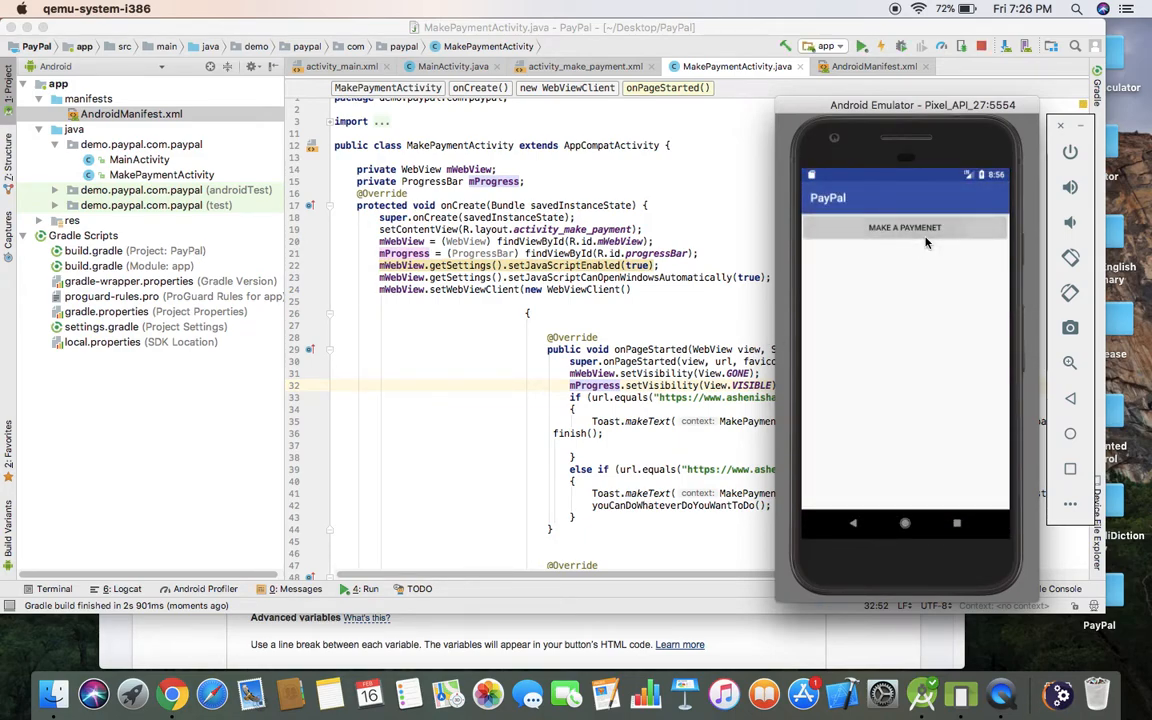
pyautogui.click(926, 240)
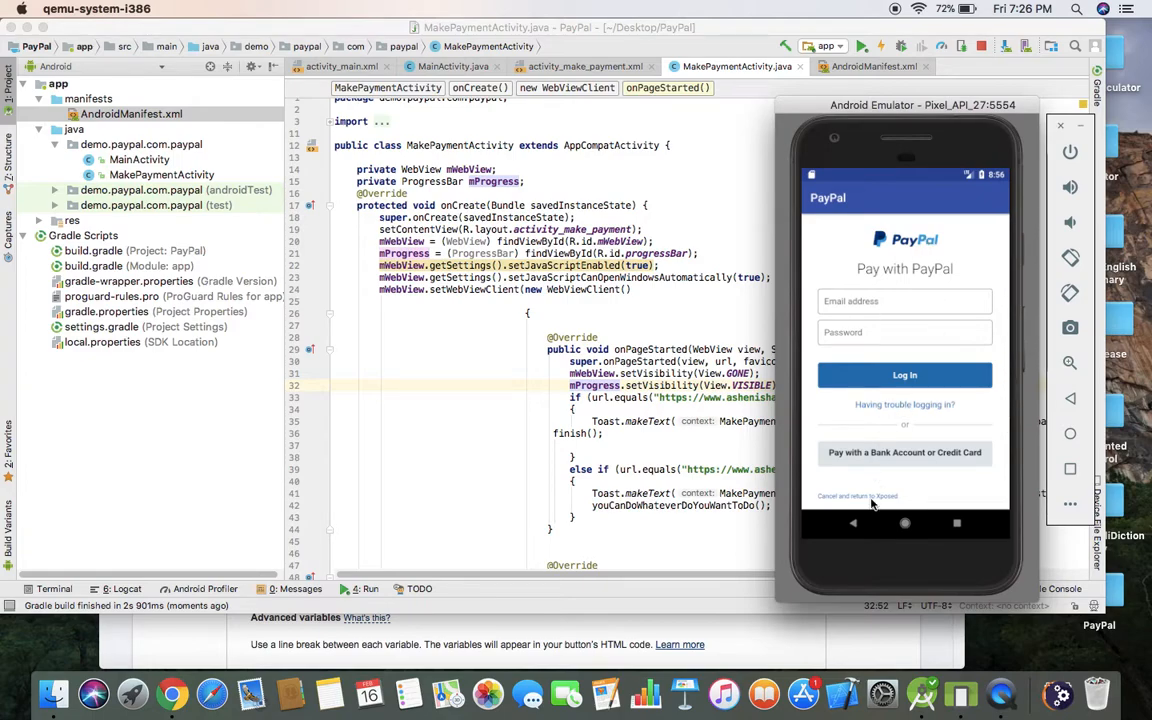
pyautogui.click(880, 497)
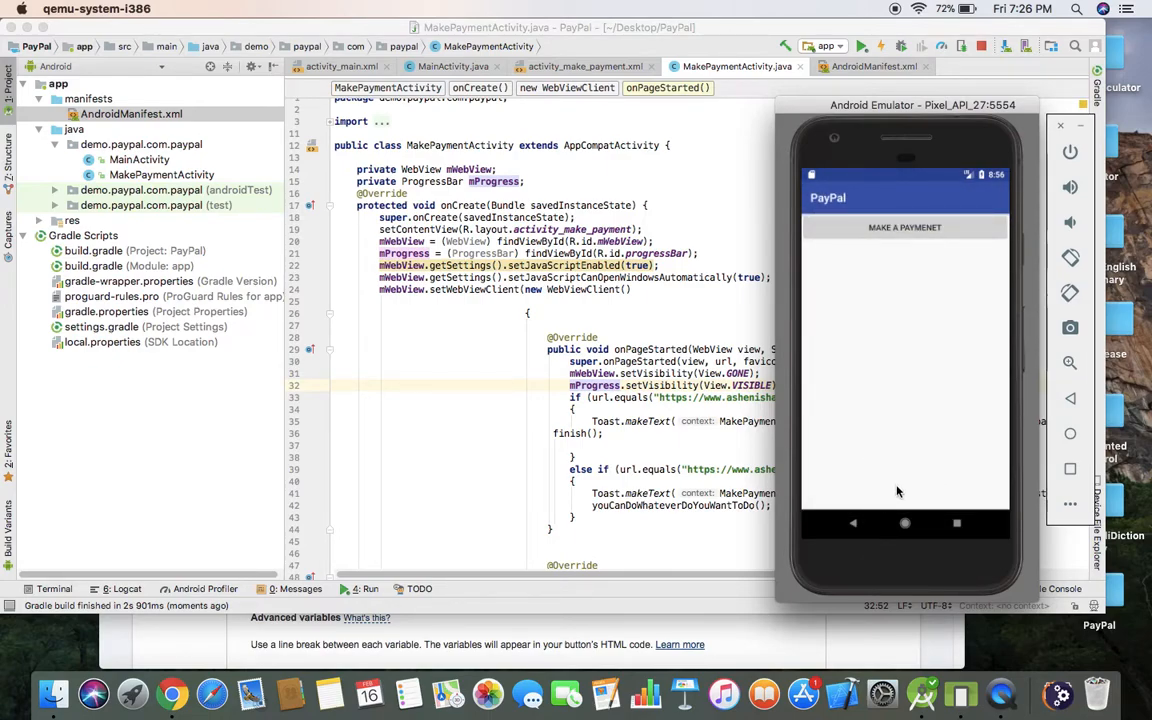
pyautogui.click(943, 227)
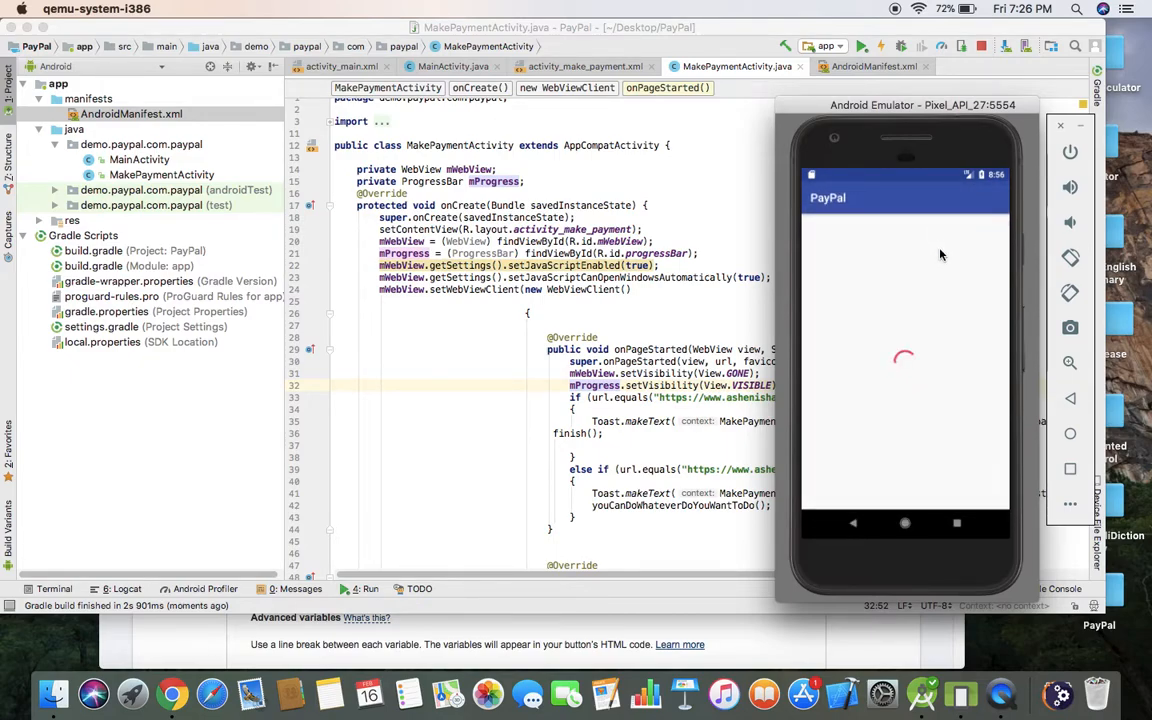